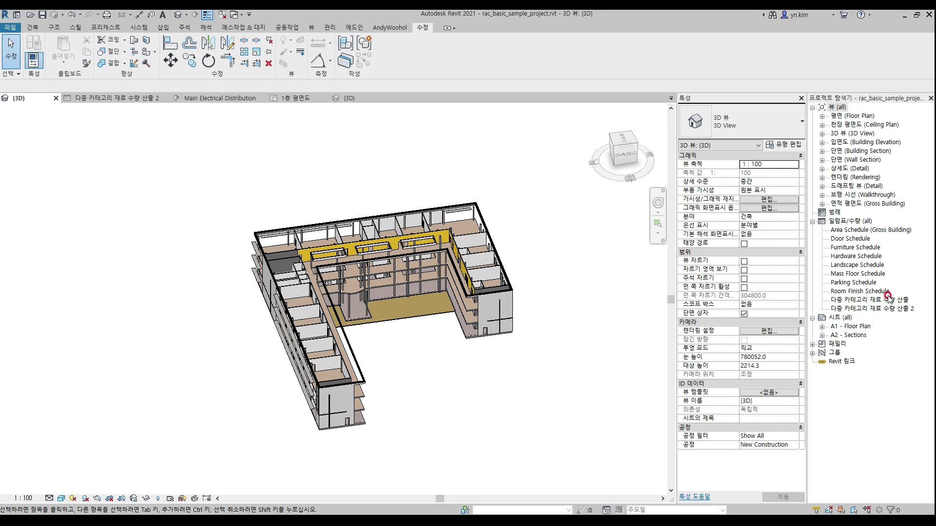
Open the 다중 카테고리 재료 수량 산출 2 schedule and review which fields it contains
click(134, 100)
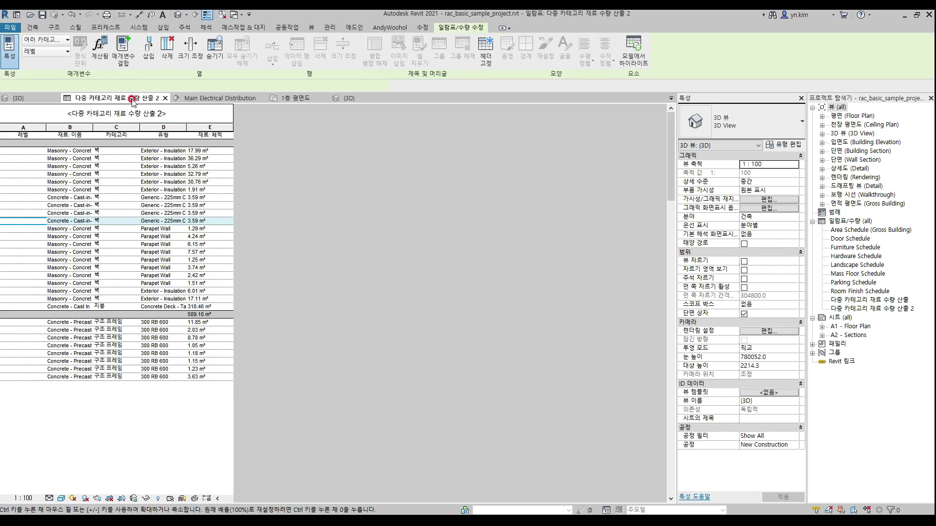
drag(672, 179, 670, 175)
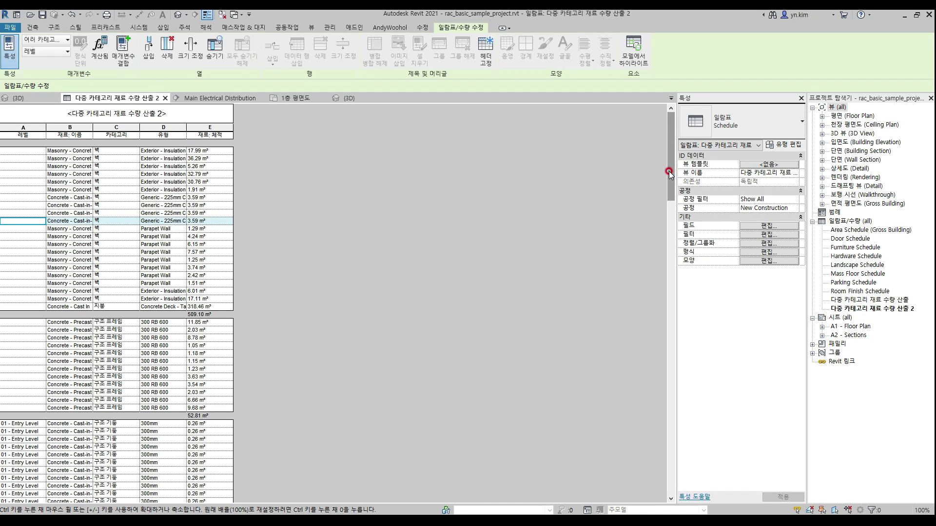
click(755, 226)
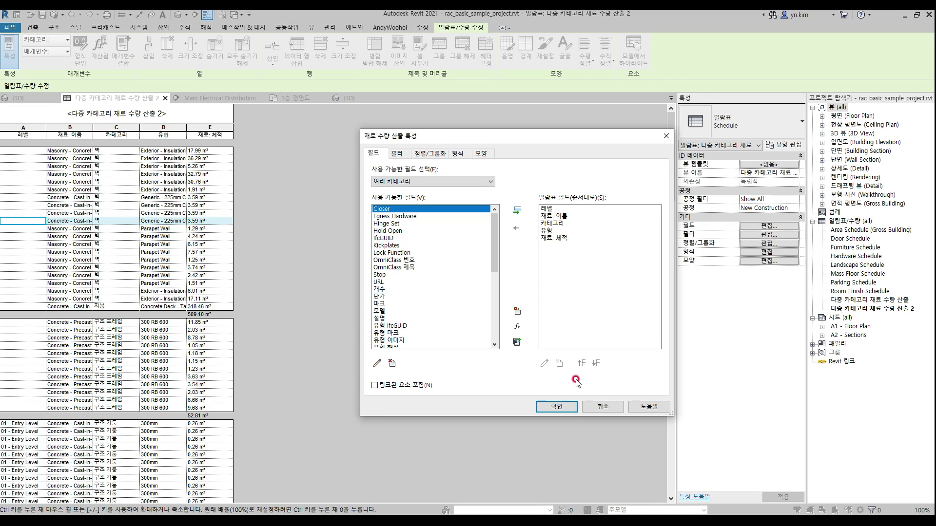
click(556, 407)
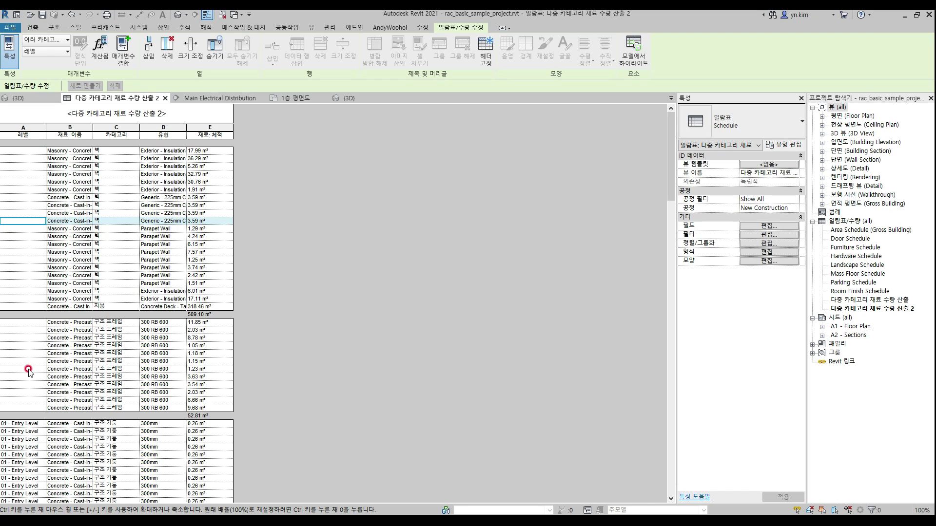
Examine the schedule's rows by level, comparing the level entries of walls, structural framing, columns and floors
scroll(29, 371, down, 3)
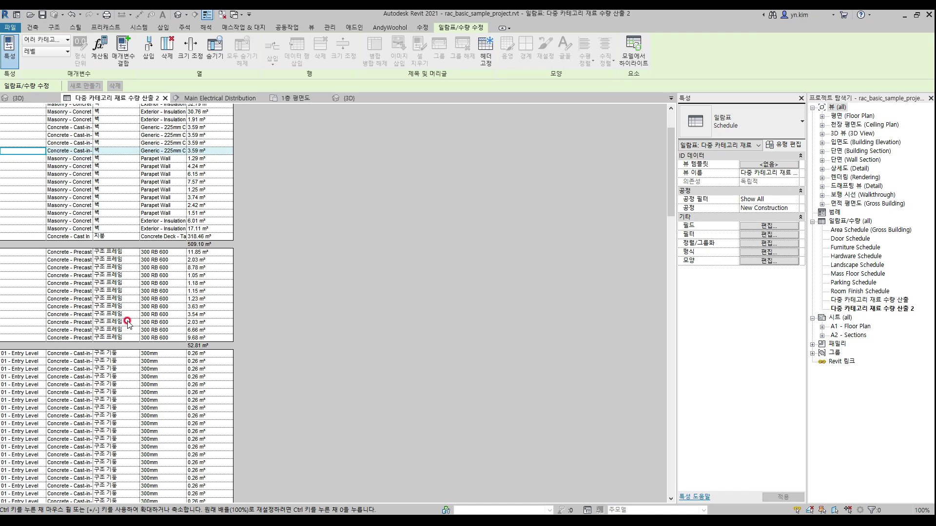
scroll(127, 324, down, 15)
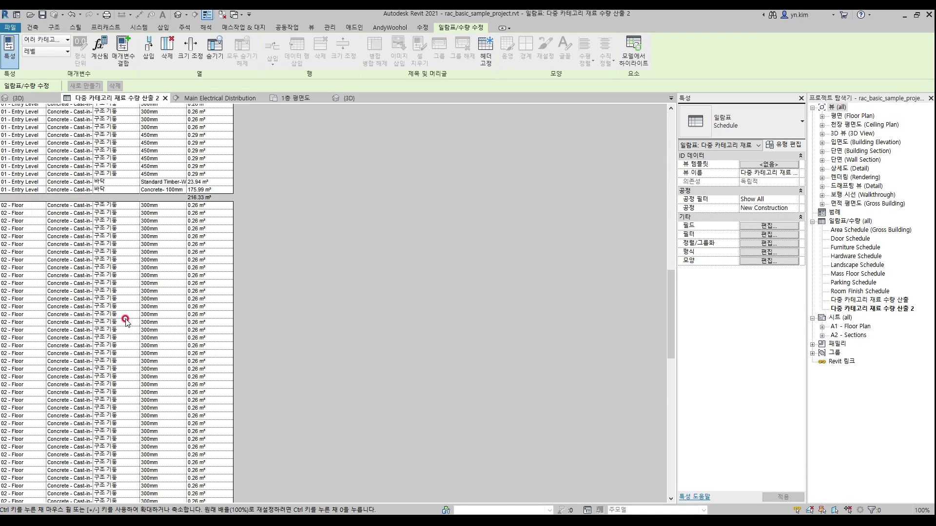
scroll(125, 322, down, 10)
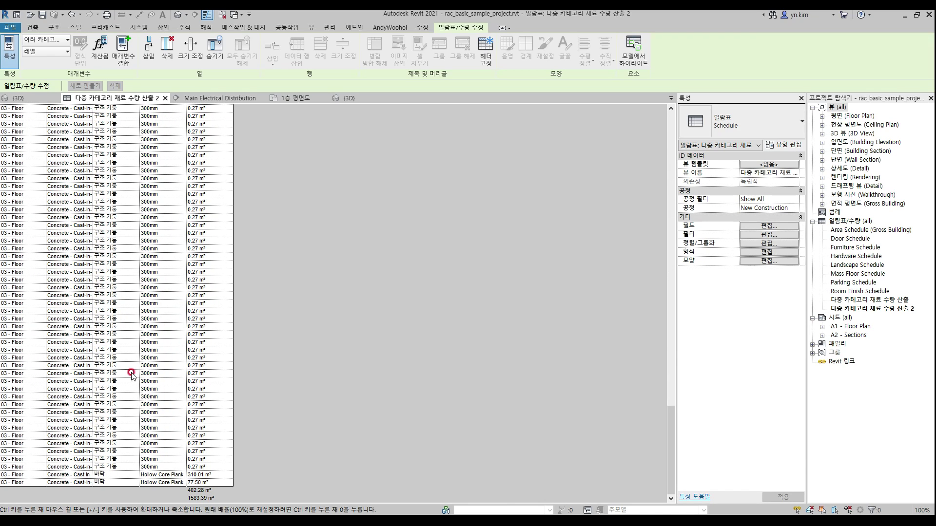
drag(668, 444, 644, 131)
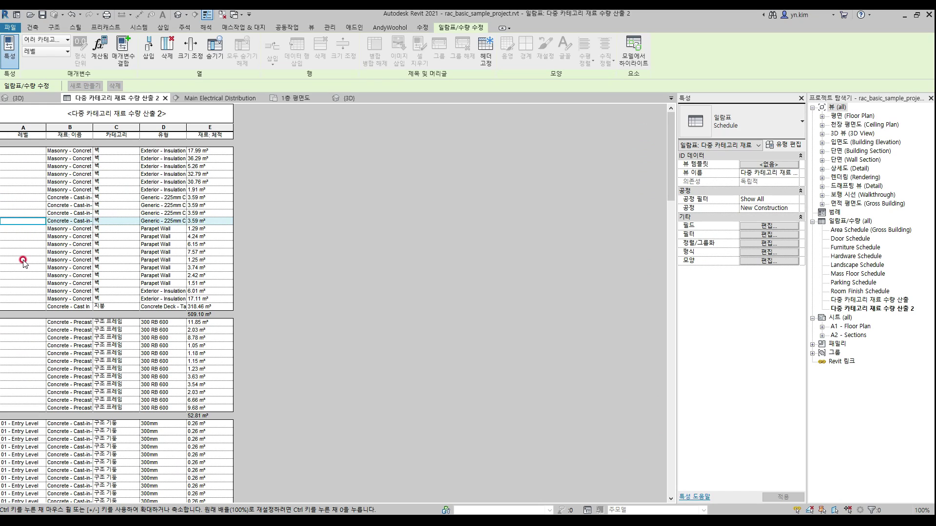
scroll(57, 377, down, 5)
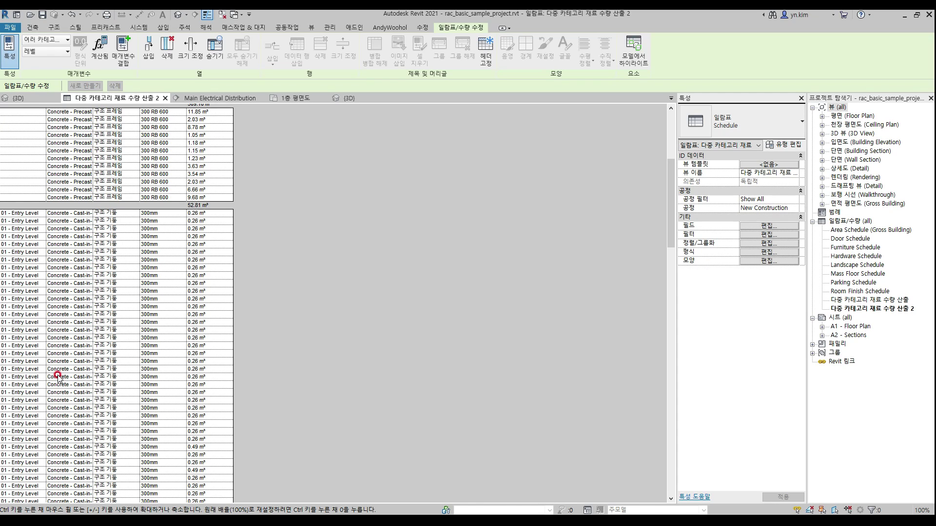
scroll(58, 378, up, 5)
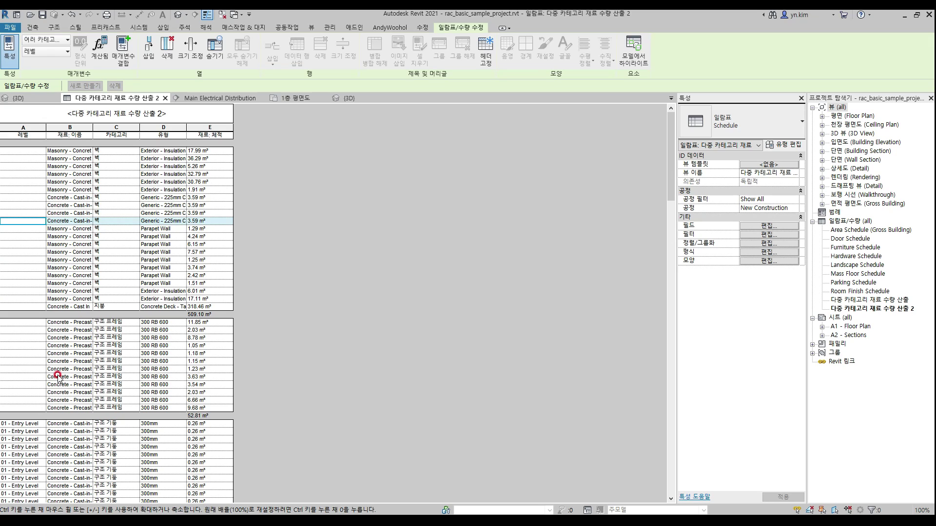
drag(665, 188, 654, 318)
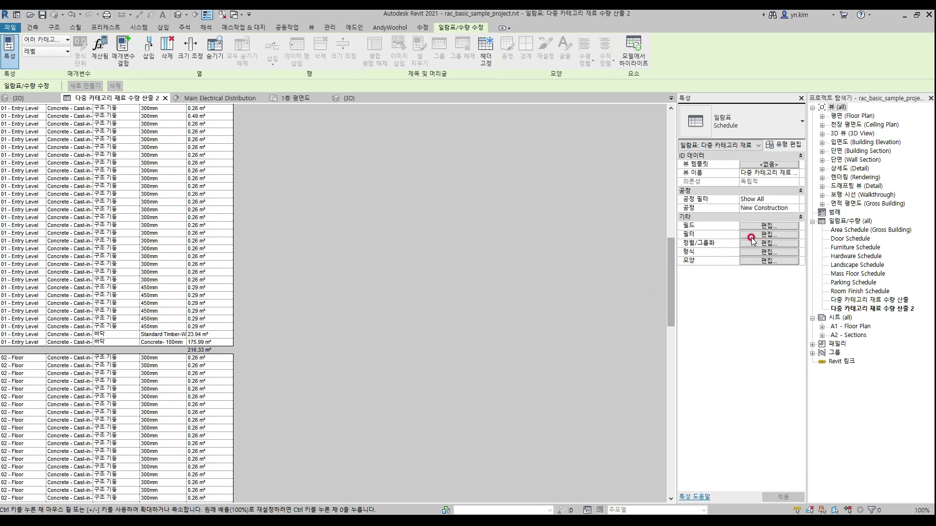
Review the schedule's sorting and grouping settings and compare them with the 01 - Entry Level rows
click(769, 243)
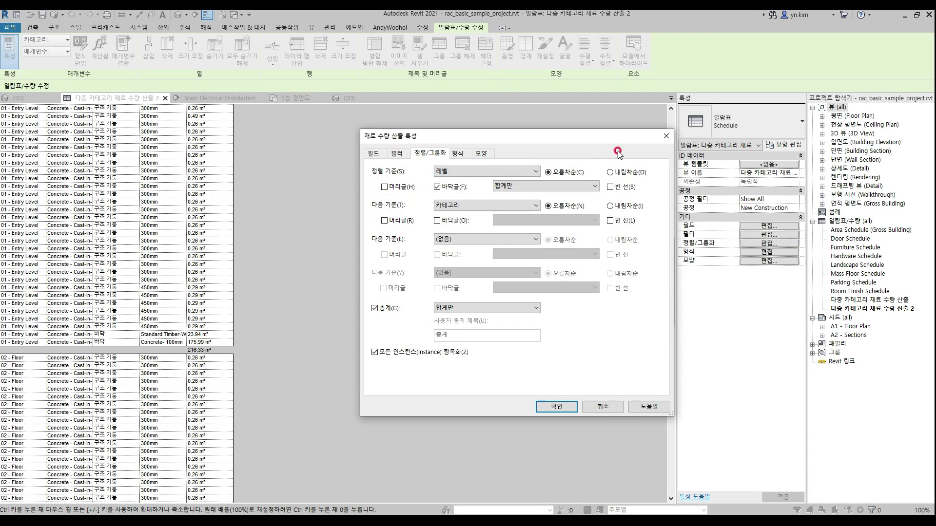
click(666, 136)
drag(669, 297, 643, 289)
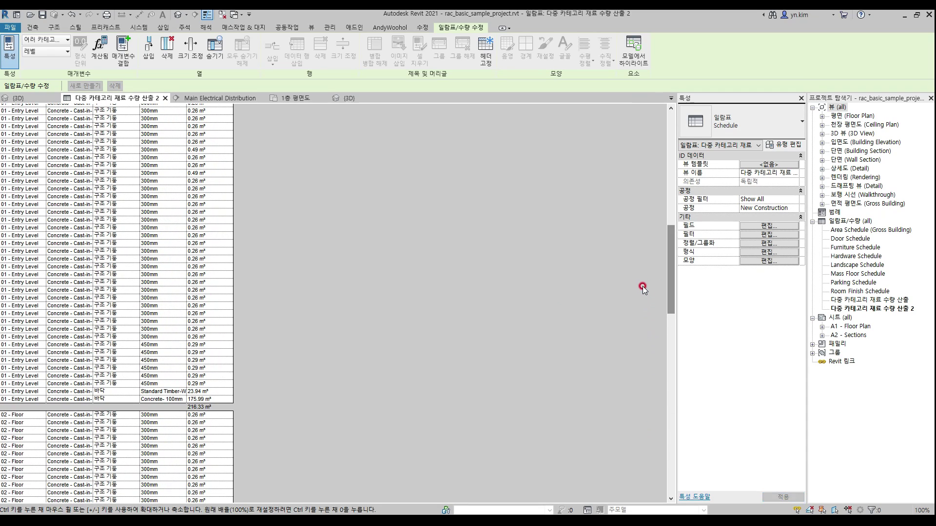
scroll(19, 392, up, 1)
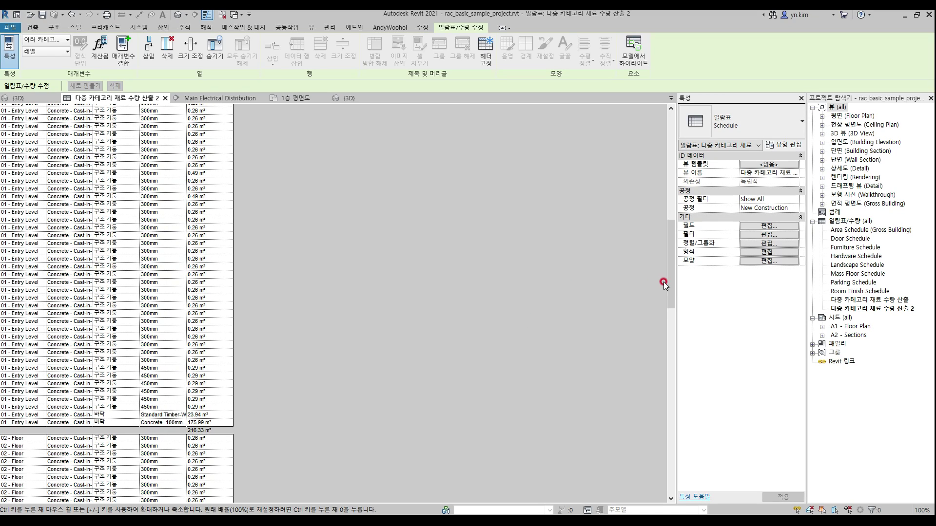
Highlight the schedule's selected Generic - 225mm Concrete wall in the 3D view
drag(674, 285, 673, 117)
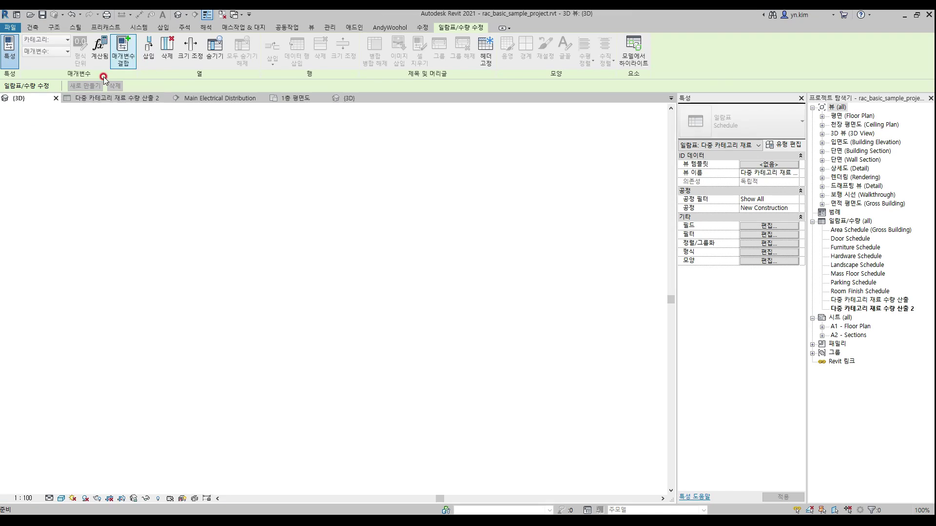
click(531, 304)
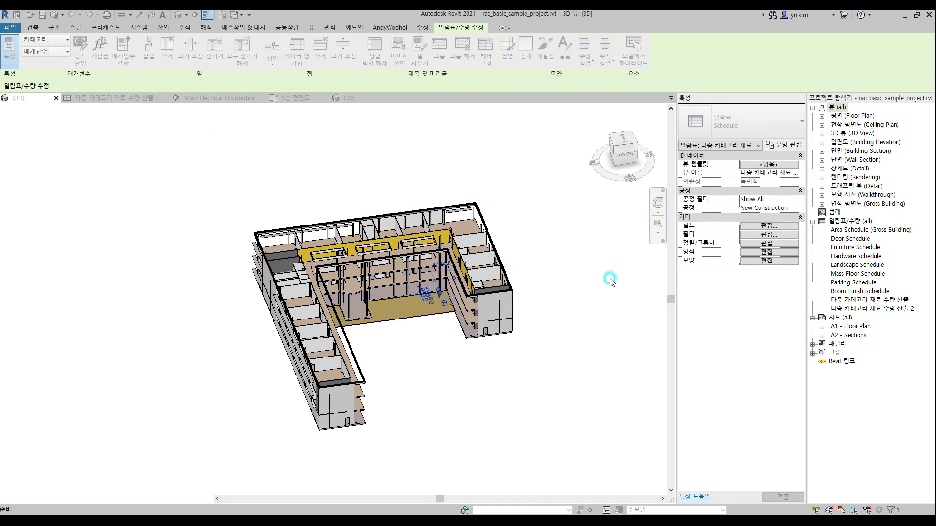
Open the project parameters and start adding a new project parameter
click(330, 27)
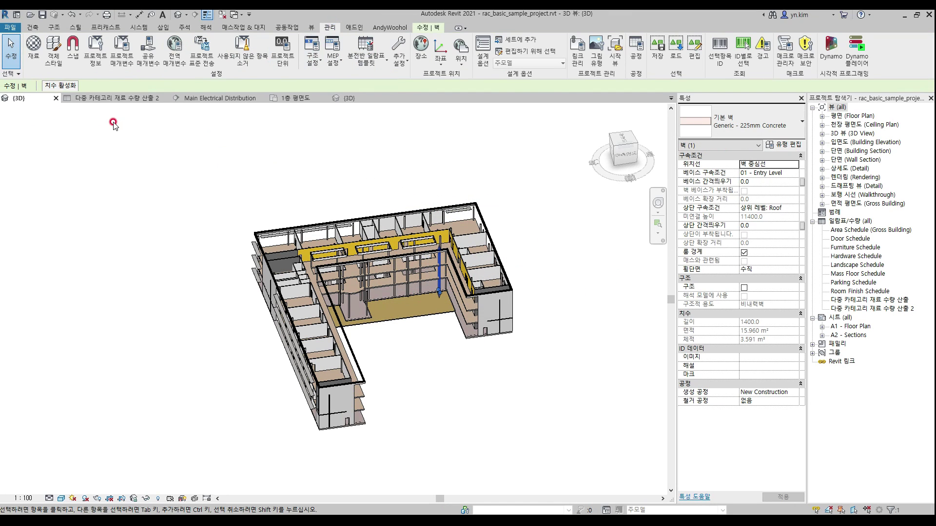
click(122, 52)
drag(506, 191, 203, 207)
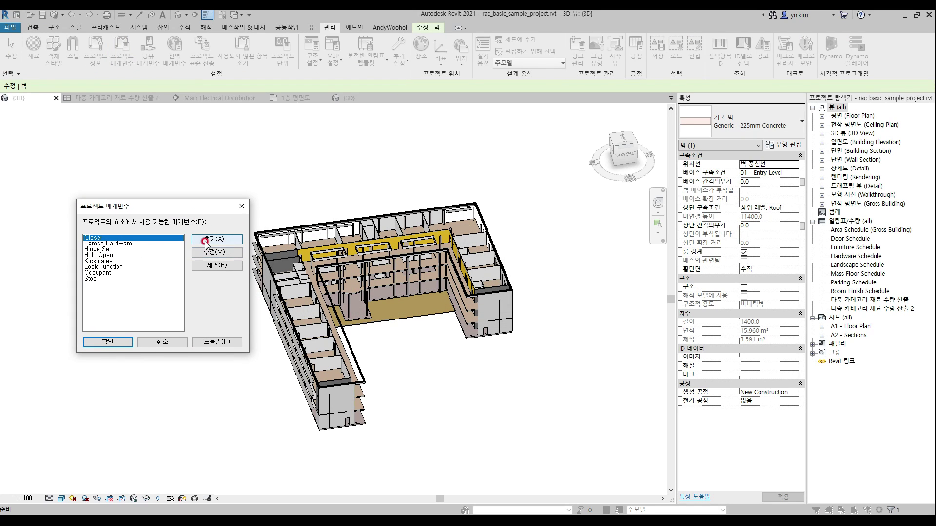
click(213, 242)
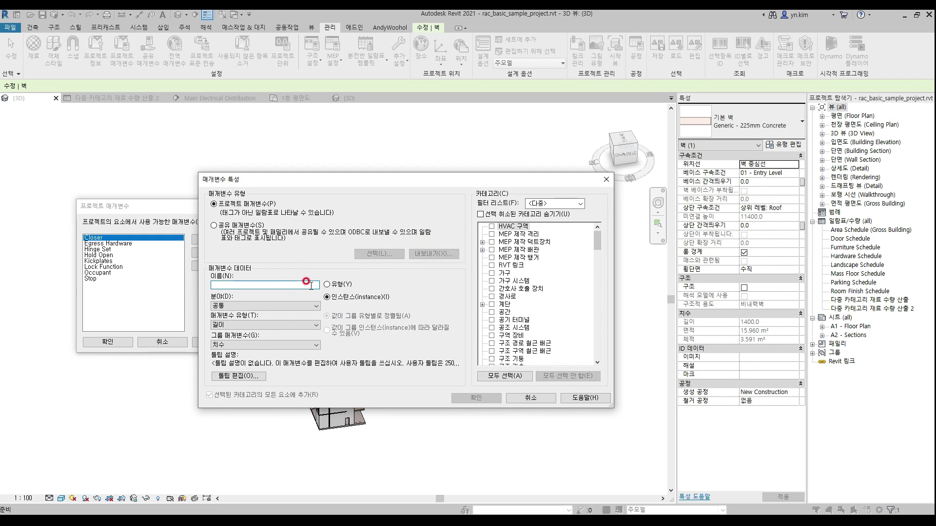
drag(598, 238, 598, 232)
click(493, 378)
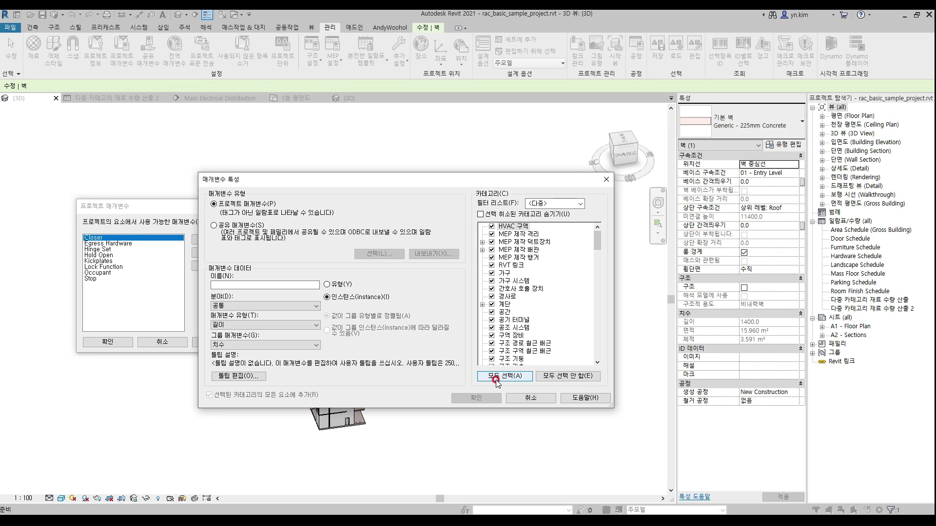
click(598, 242)
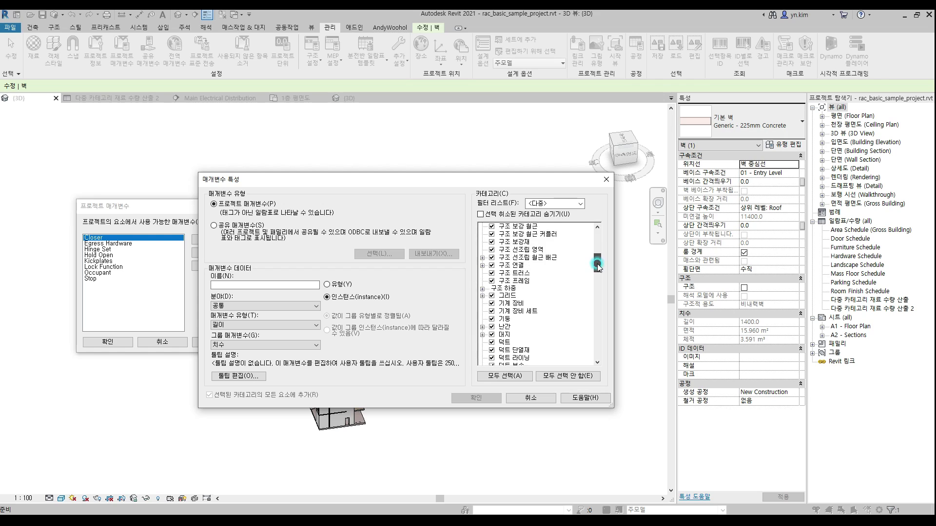
click(561, 374)
Assign the new parameter to the categories 구조 프레임, 구조 기둥, 바닥 and 벽
drag(598, 239, 599, 256)
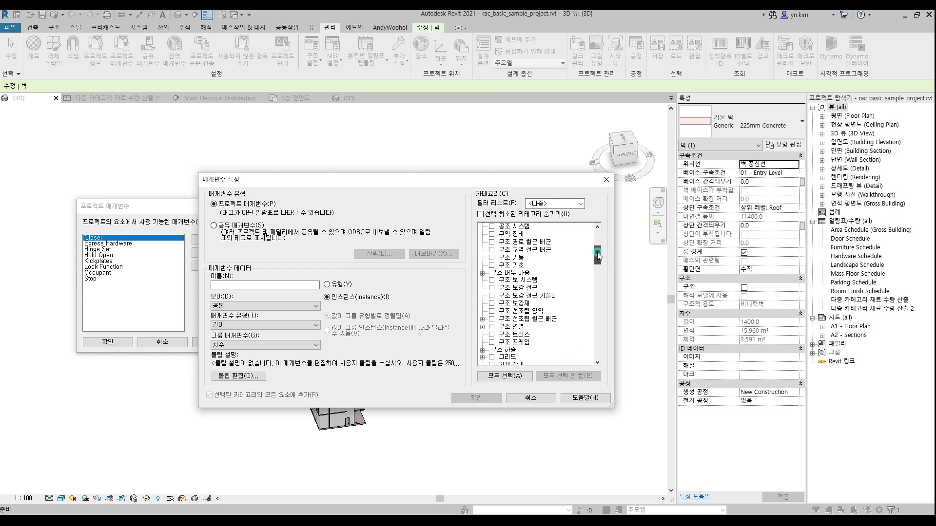
click(492, 342)
scroll(493, 342, down, 2)
scroll(493, 337, up, 3)
click(492, 273)
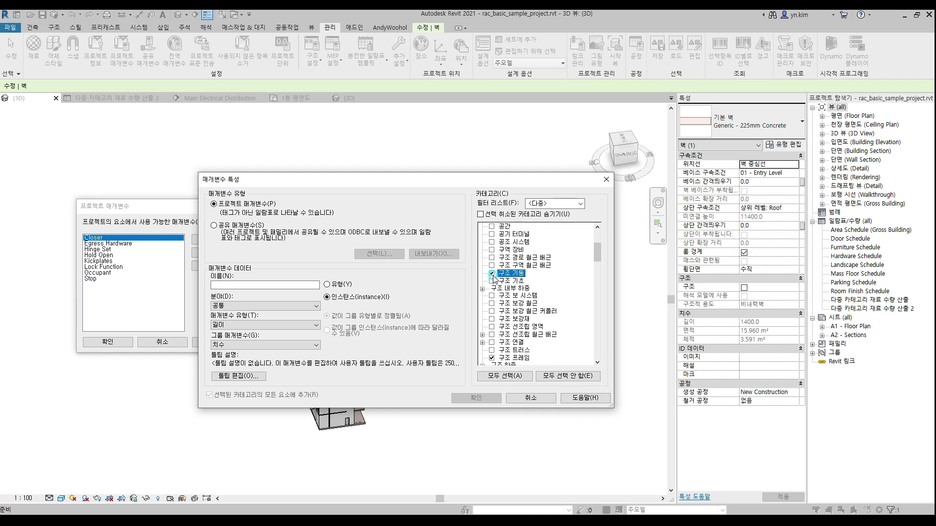
scroll(494, 292, down, 8)
click(494, 319)
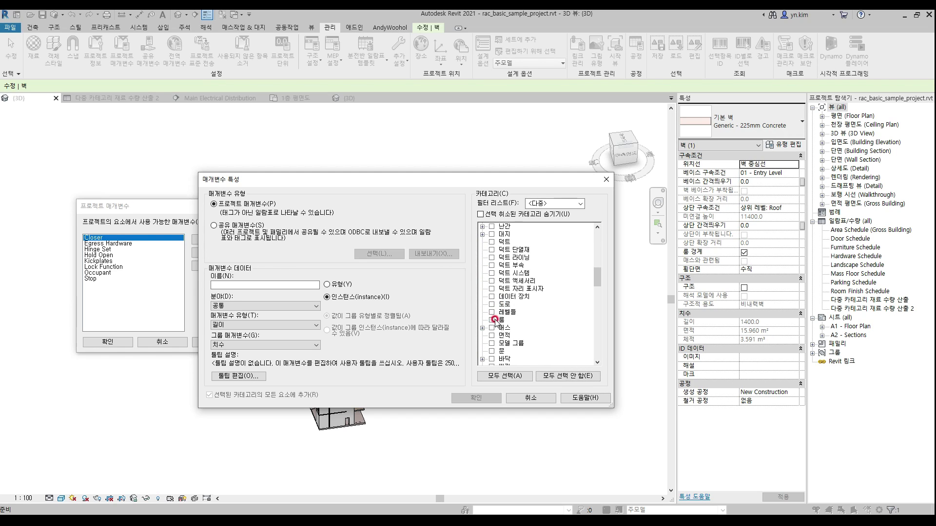
scroll(492, 341, down, 1)
click(492, 343)
scroll(491, 343, down, 3)
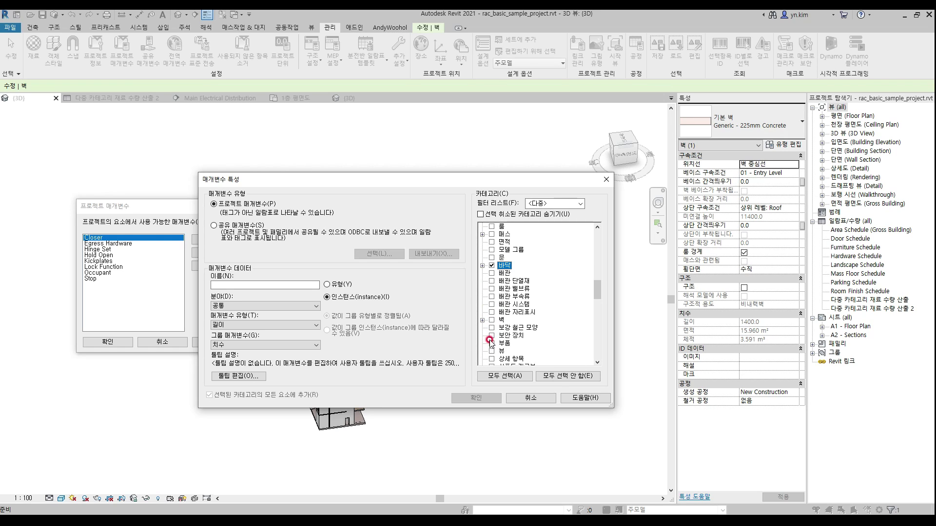
click(492, 320)
Name the instance parameter 물량산출_레벨, set its type to 문자, and create it in the project
click(285, 284)
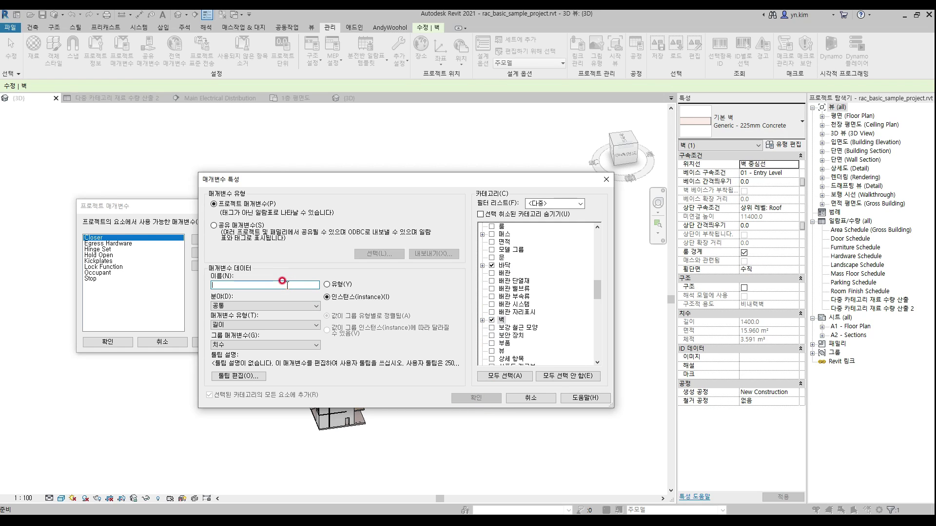
text(물량ㅈ)
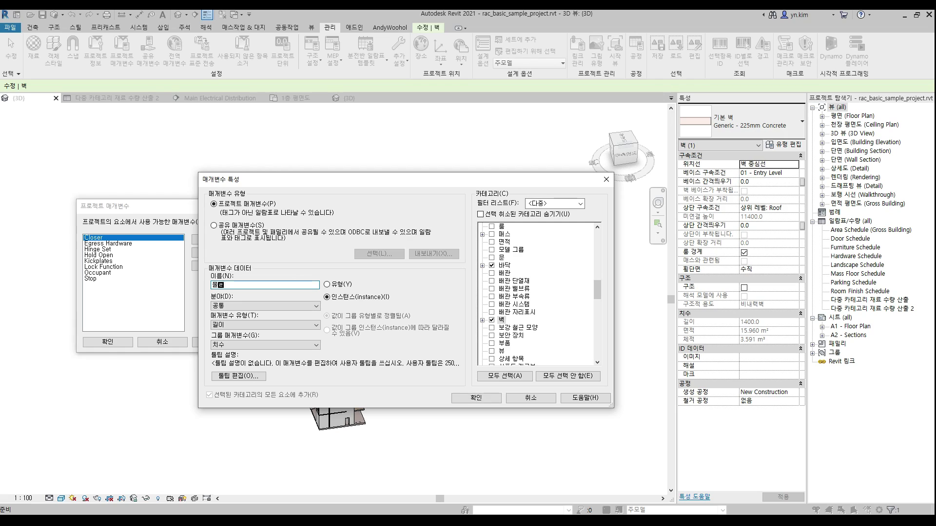
text(산ㅊ)
text(출_레벨)
click(301, 325)
click(269, 330)
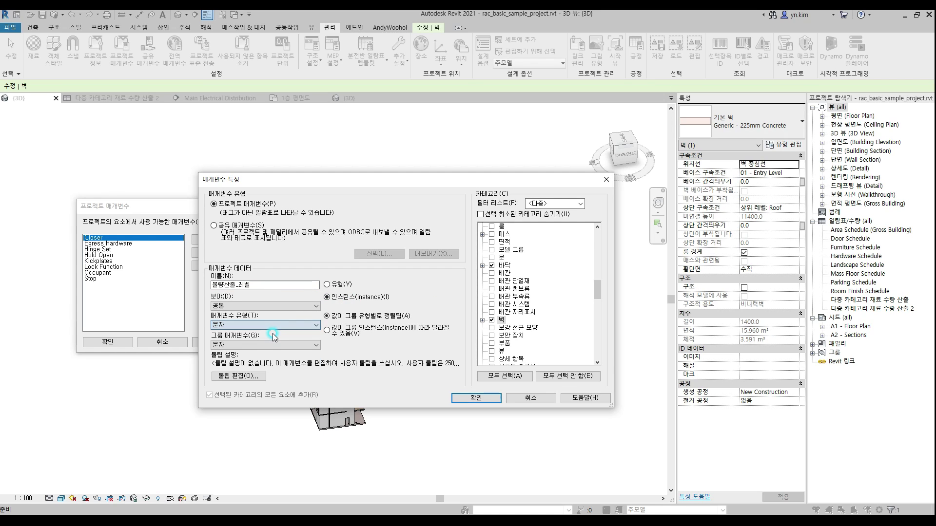
click(475, 398)
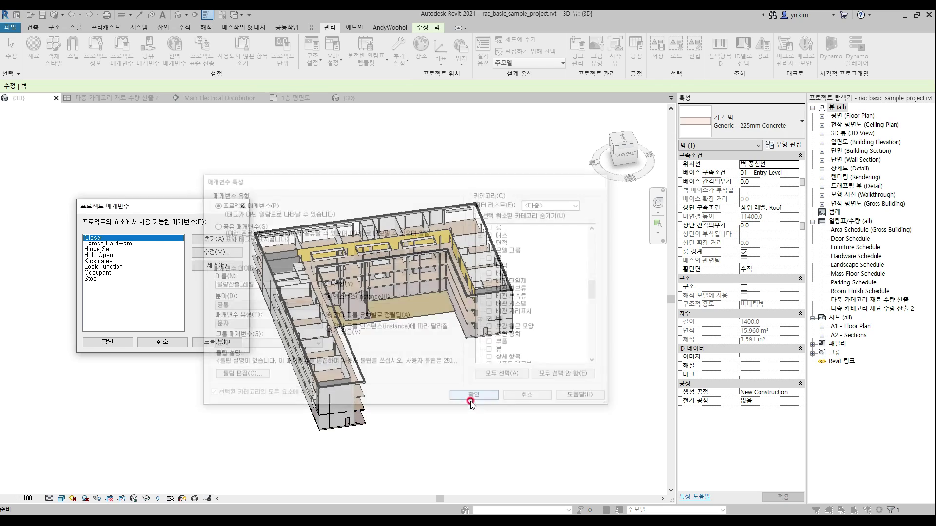
click(106, 342)
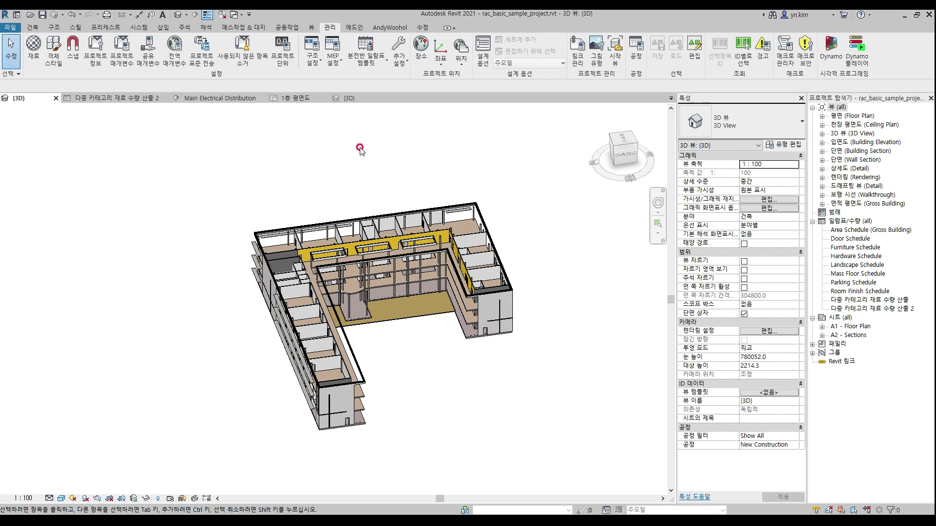
Add the 물량산출_레벨 field as the last column of the 다중 카테고리 재료 수량 산출 2 schedule
click(108, 99)
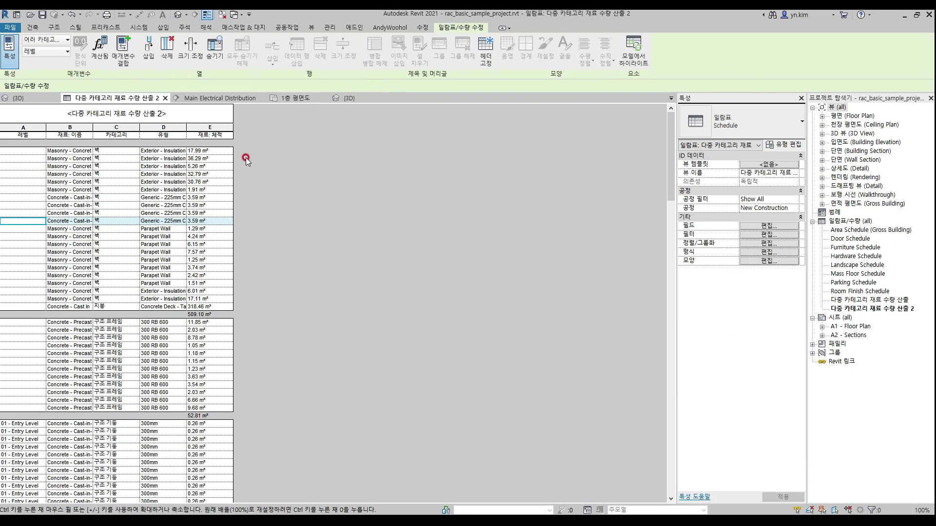
click(769, 226)
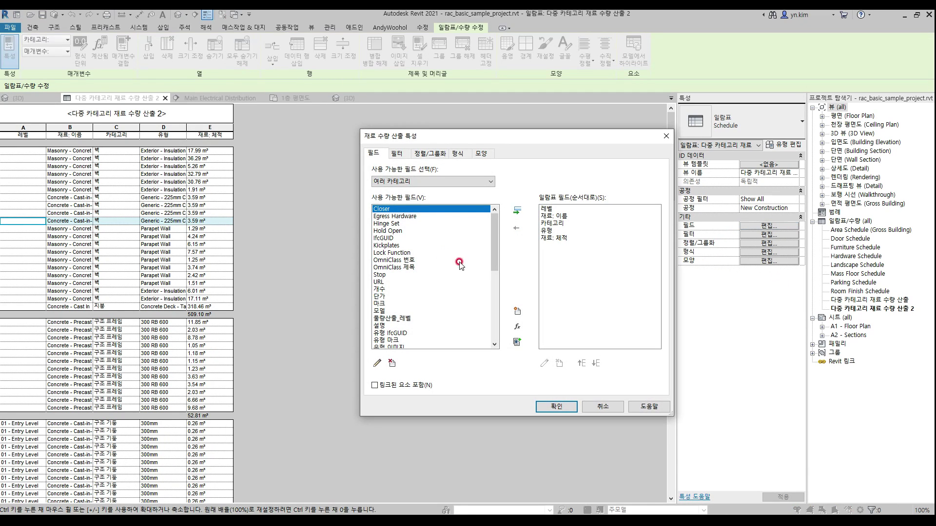
click(407, 319)
click(517, 211)
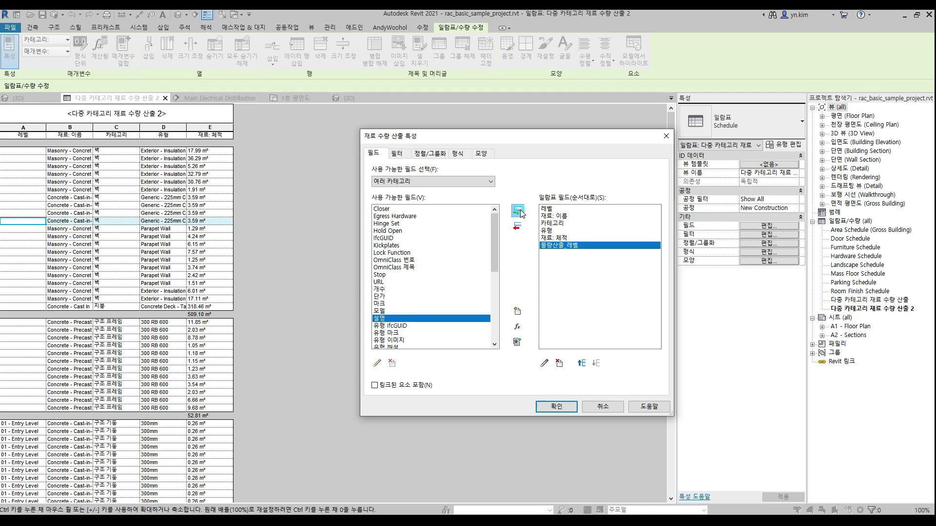
click(556, 407)
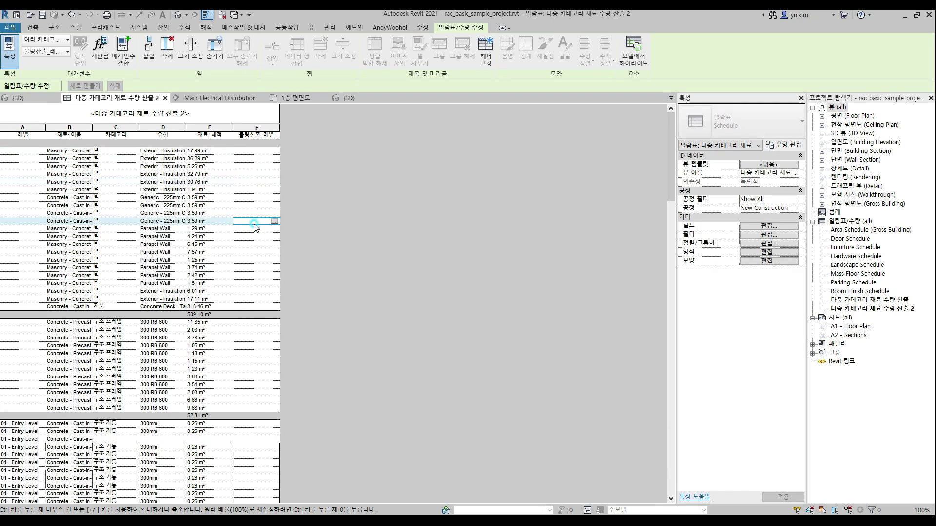
Inspect the 물량산출_레벨 cells in the wall, structural framing and structural column rows
click(254, 283)
click(262, 346)
click(253, 400)
click(250, 447)
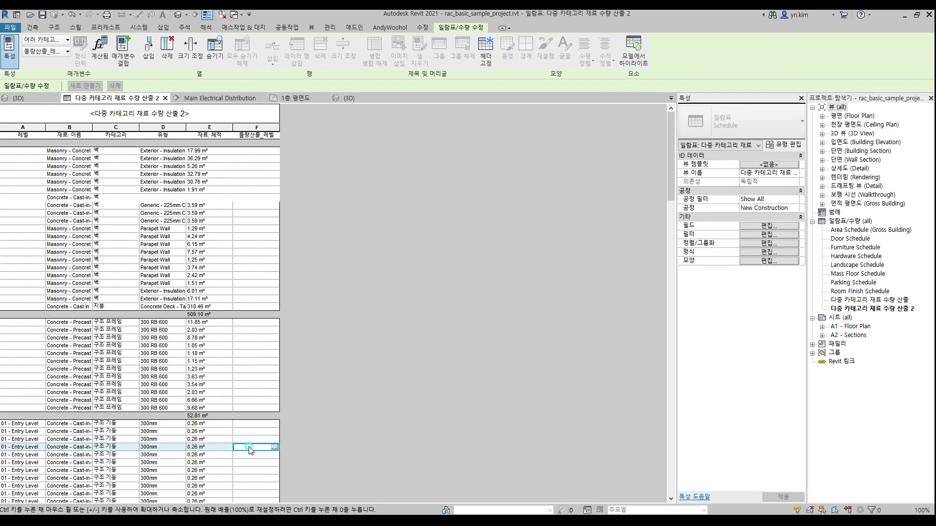
Look through the remaining 물량산출_레벨 cells down the structural column rows and back up in the wall rows
scroll(251, 434, down, 3)
click(254, 408)
scroll(255, 404, down, 3)
click(254, 392)
click(253, 424)
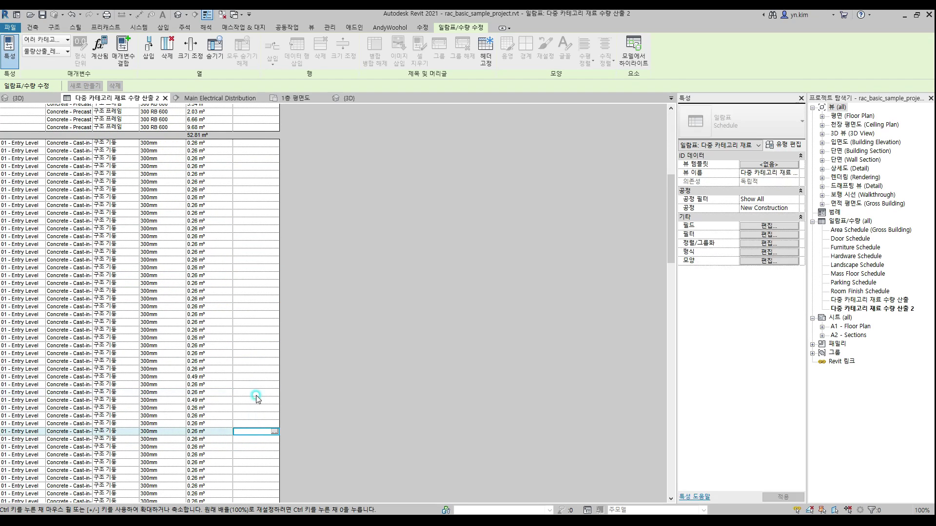
scroll(258, 390, up, 10)
click(254, 346)
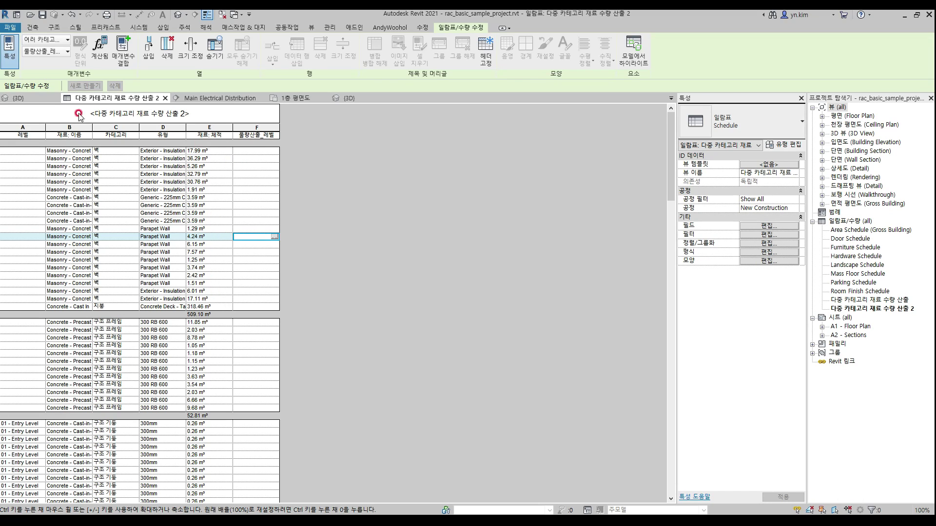
Return to the 3D view, switch to Dynamo and create a new workspace
click(40, 100)
click(453, 174)
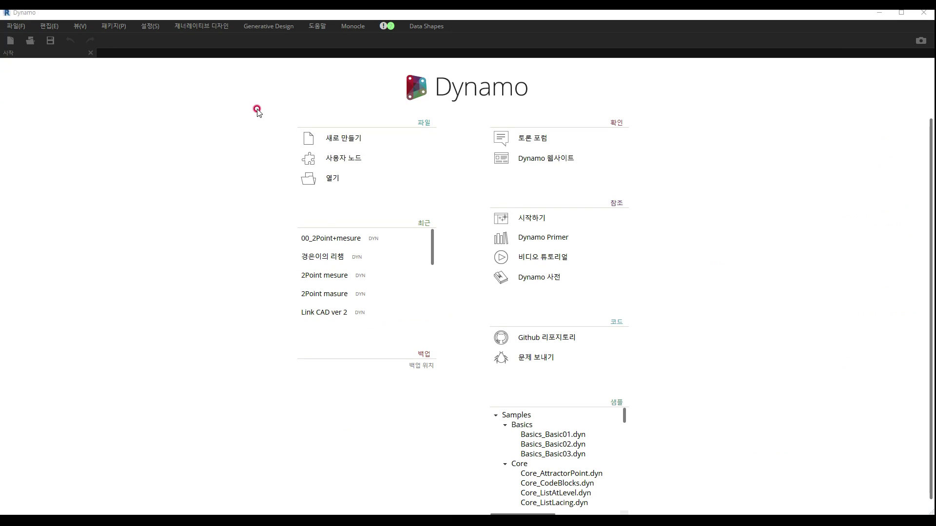
click(383, 139)
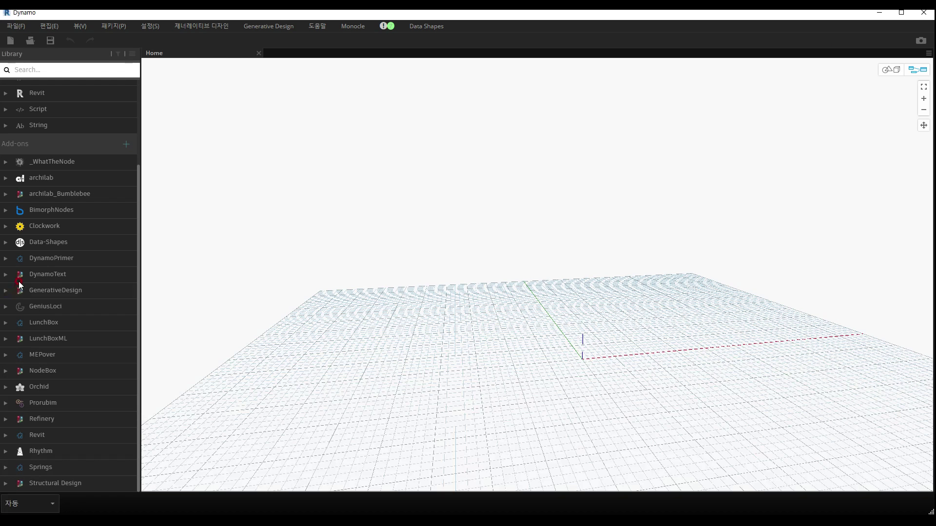
Place the Revit selection nodes Categories and All Elements of Category, and connect the Category output to the Category input
scroll(51, 210, up, 5)
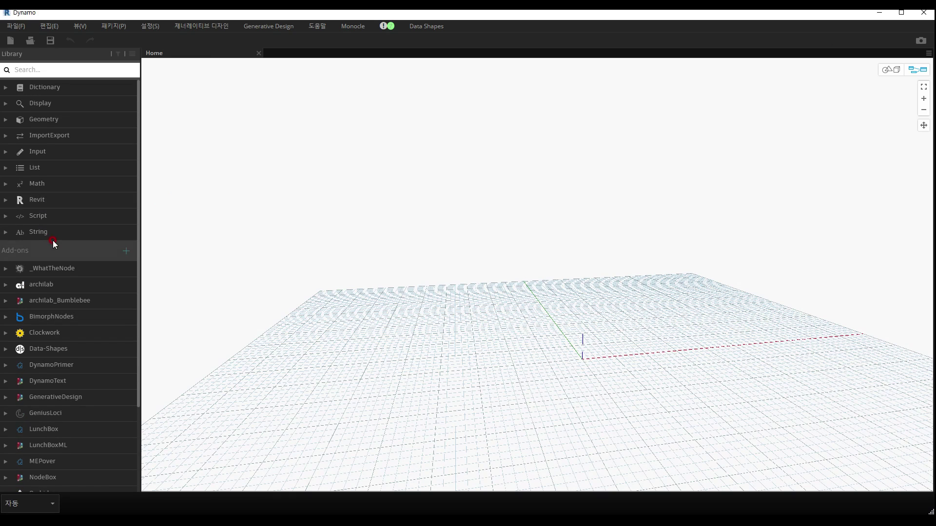
click(51, 201)
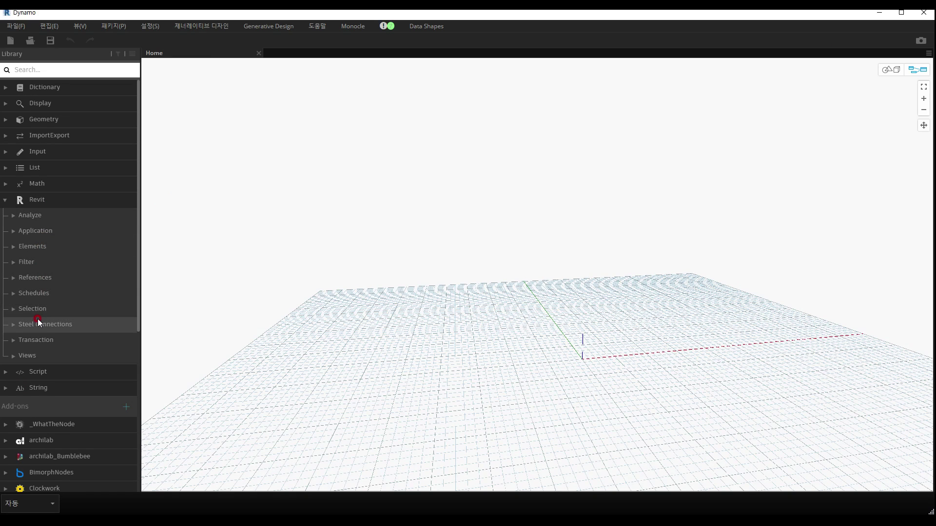
click(67, 340)
click(75, 401)
drag(597, 273, 455, 255)
drag(518, 257, 513, 233)
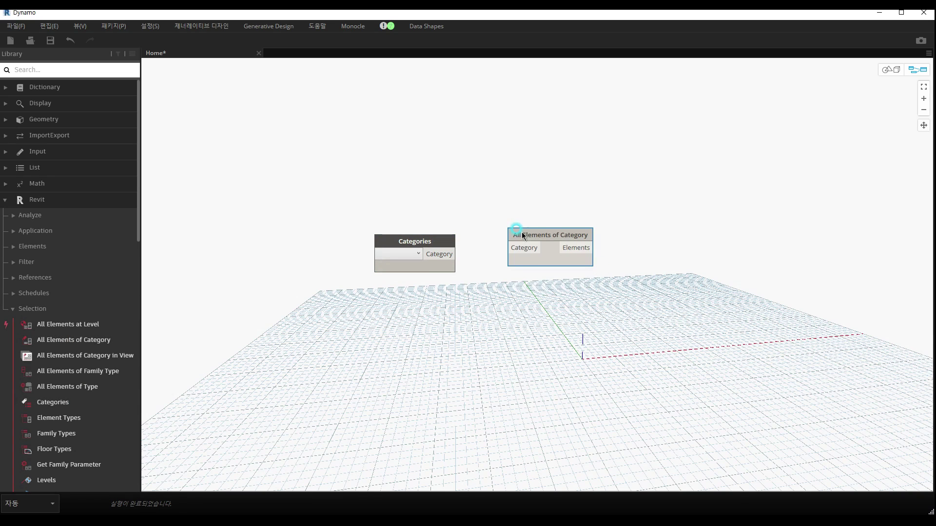
drag(455, 254, 509, 248)
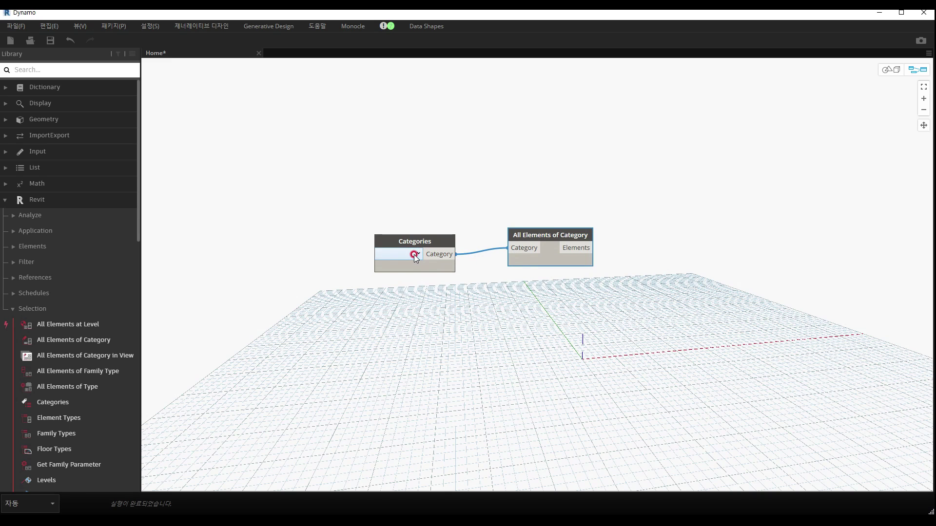
Set the Categories node to 구조 기둥
click(414, 255)
scroll(428, 312, down, 10)
scroll(423, 375, down, 6)
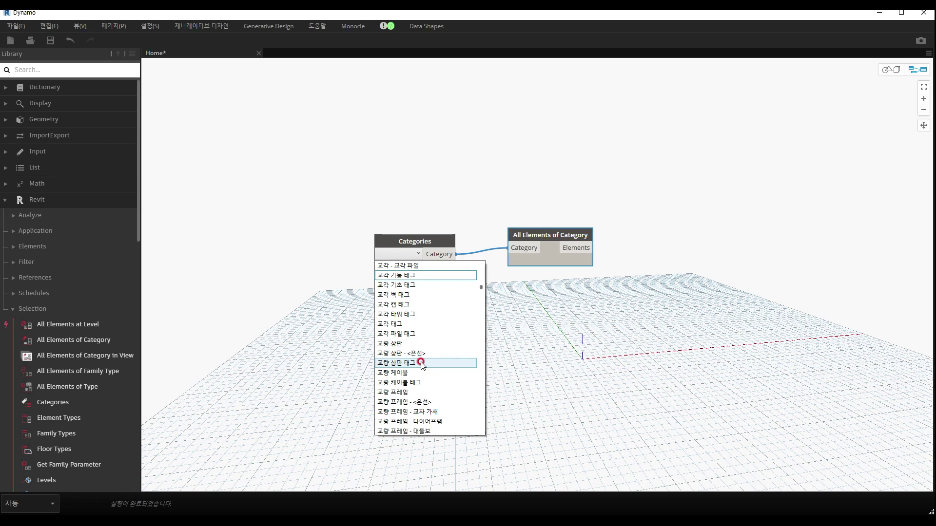
scroll(423, 362, down, 6)
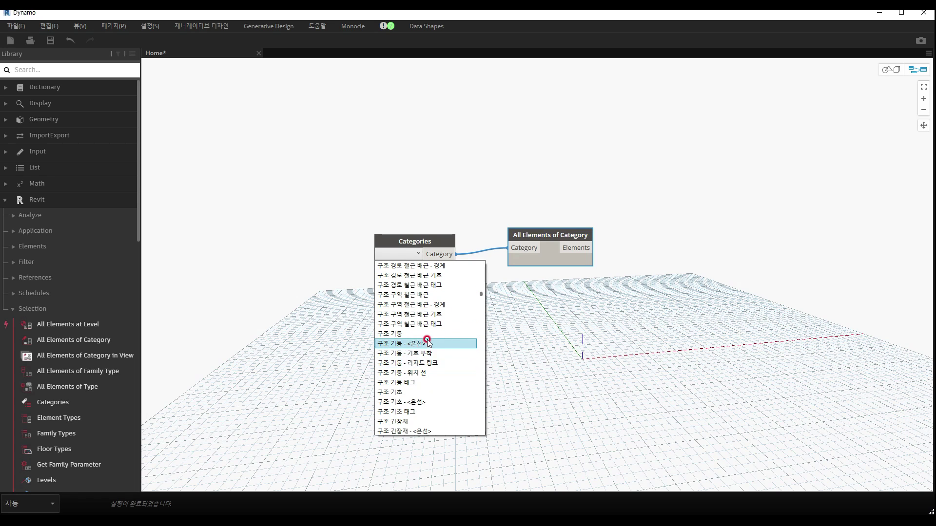
click(428, 335)
Duplicate the connected node pair below the original and set the copy's category to 구조 프레임
drag(563, 294, 396, 195)
key(ctrl+c)
key(ctrl+v)
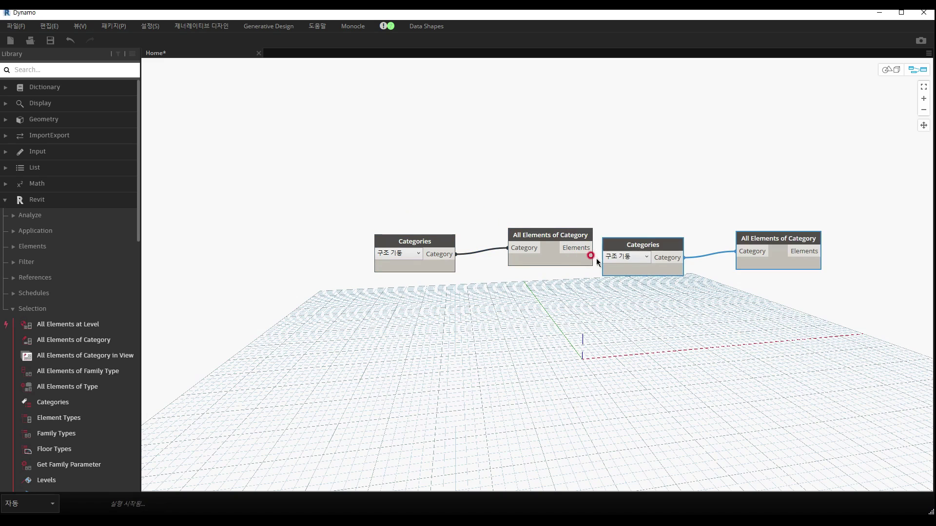
drag(641, 249, 407, 312)
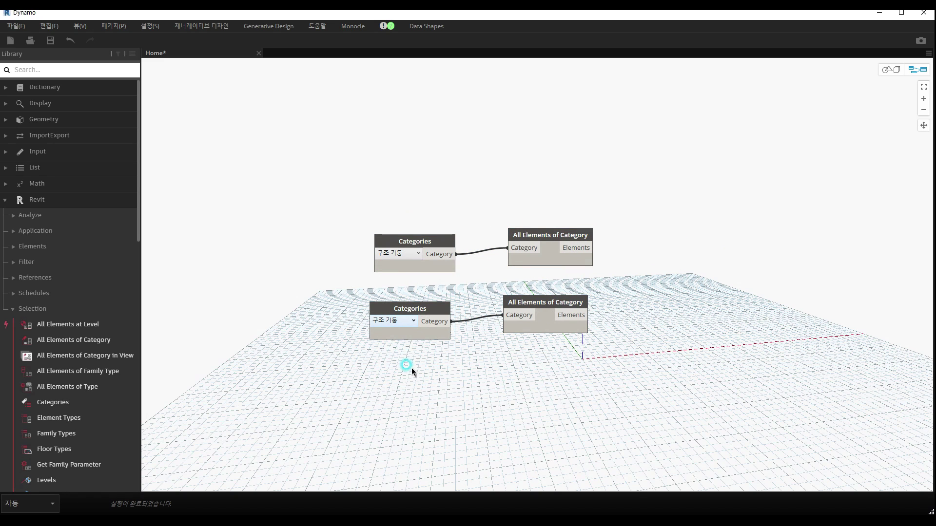
click(409, 321)
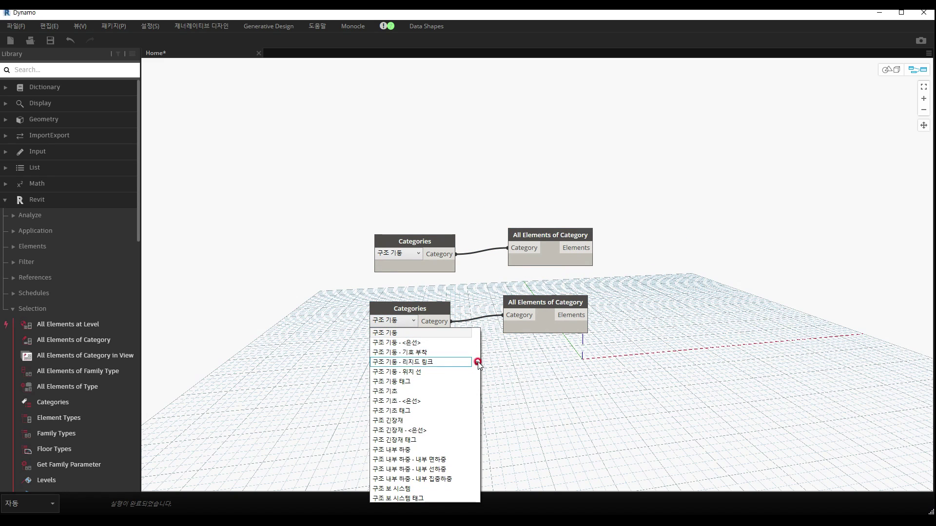
scroll(477, 375, down, 10)
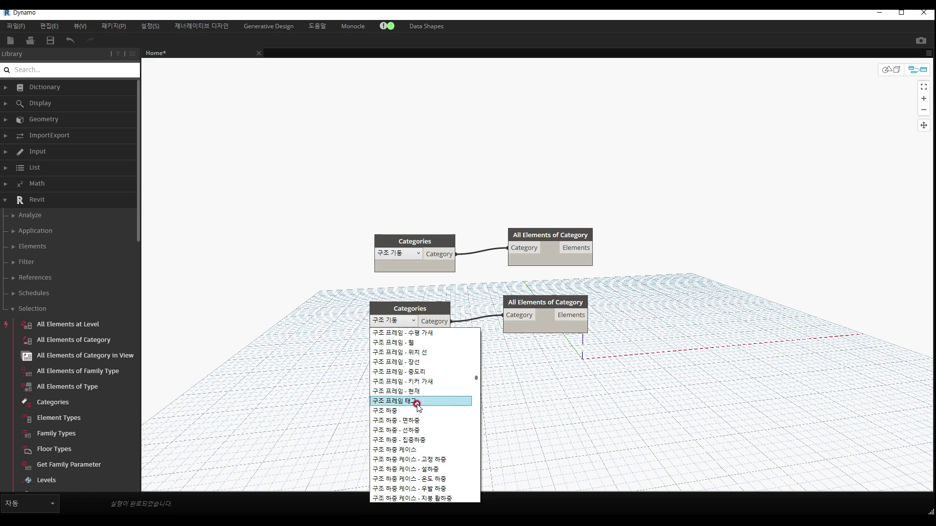
scroll(415, 386, up, 2)
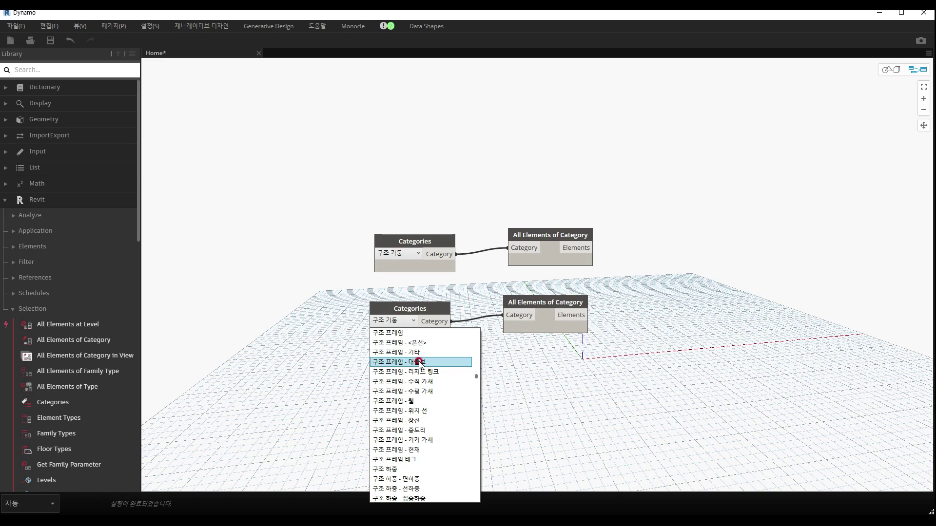
click(412, 336)
click(536, 361)
Duplicate the 구조 프레임 node pair below it and set the new pair's category to 바닥
scroll(560, 278, down, 2)
middle_drag(564, 277, 566, 202)
scroll(559, 244, up, 2)
drag(560, 287, 429, 230)
key(ctrl+c)
key(ctrl+v)
drag(666, 239, 394, 295)
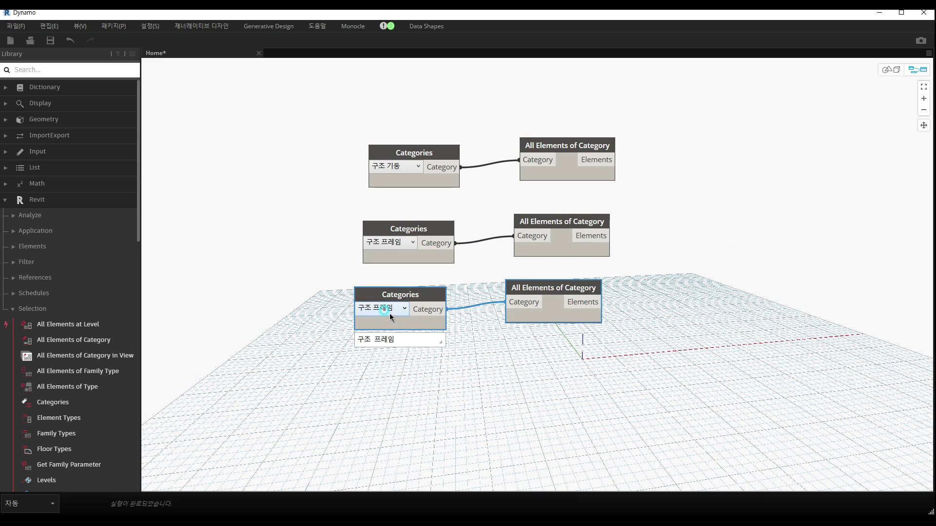
click(391, 312)
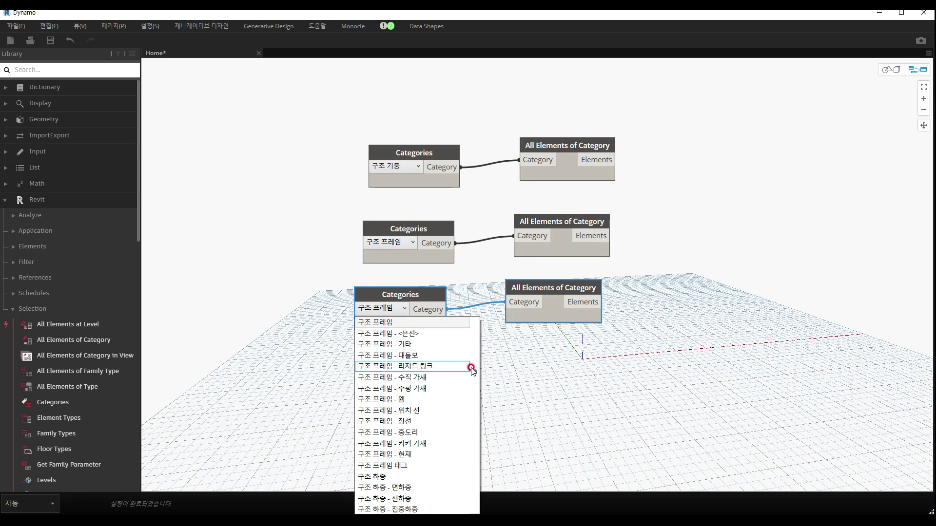
drag(475, 374, 476, 408)
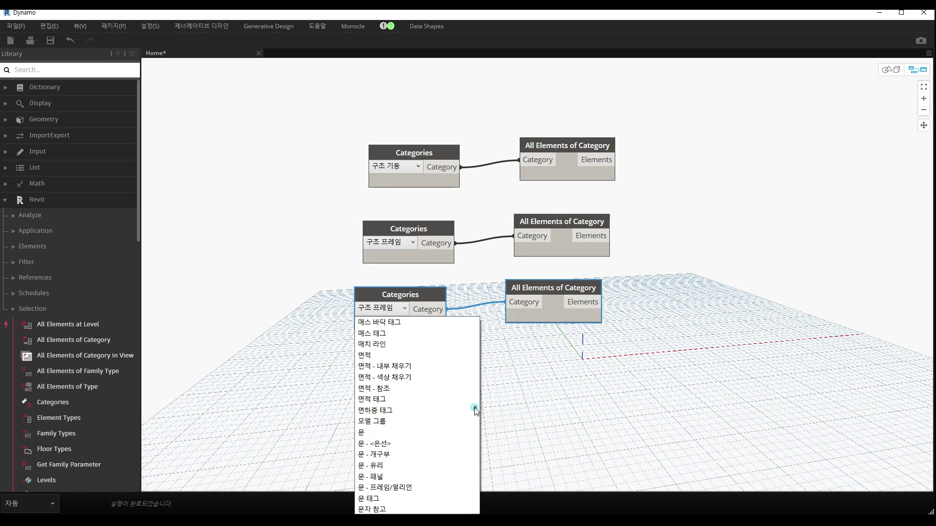
click(403, 462)
Duplicate the 바닥 node pair as a fourth row and set its category to 벽
drag(525, 370, 397, 301)
key(ctrl+c)
key(ctrl+v)
drag(643, 308, 365, 360)
click(372, 347)
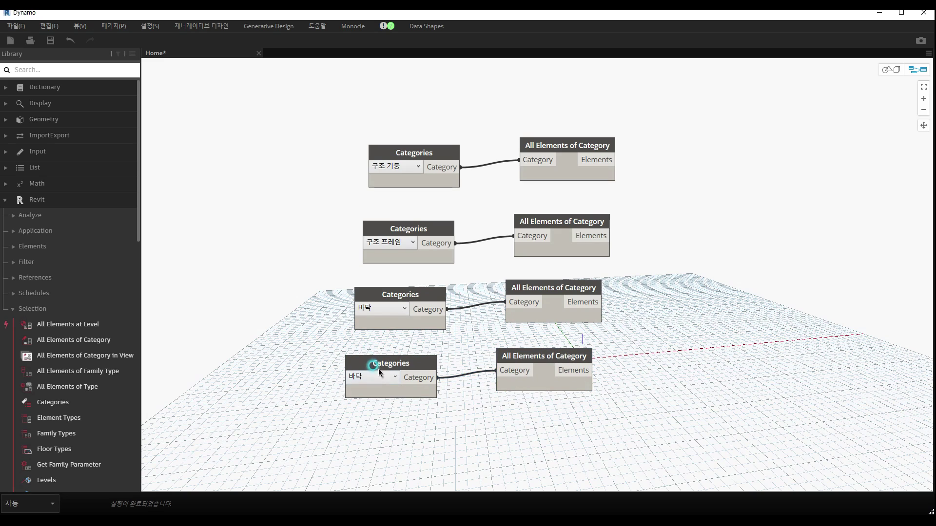
click(382, 380)
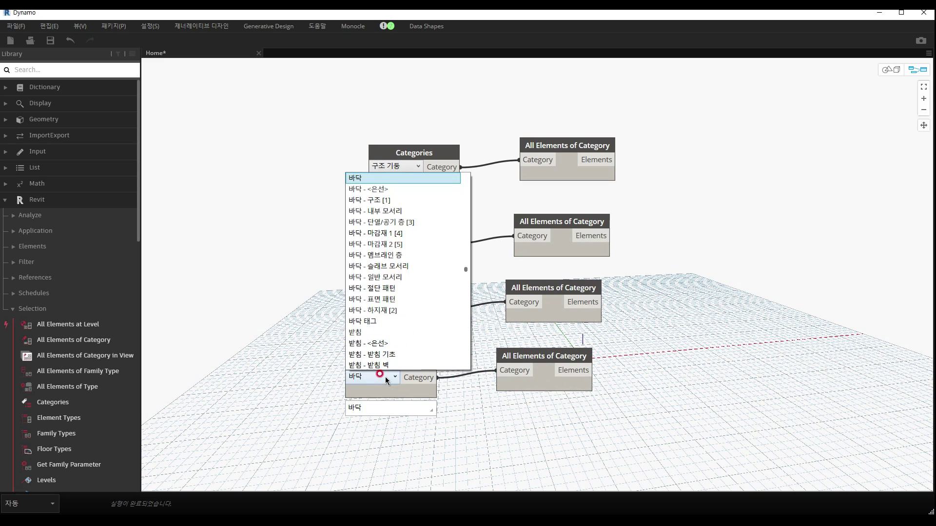
drag(466, 271, 469, 283)
click(408, 221)
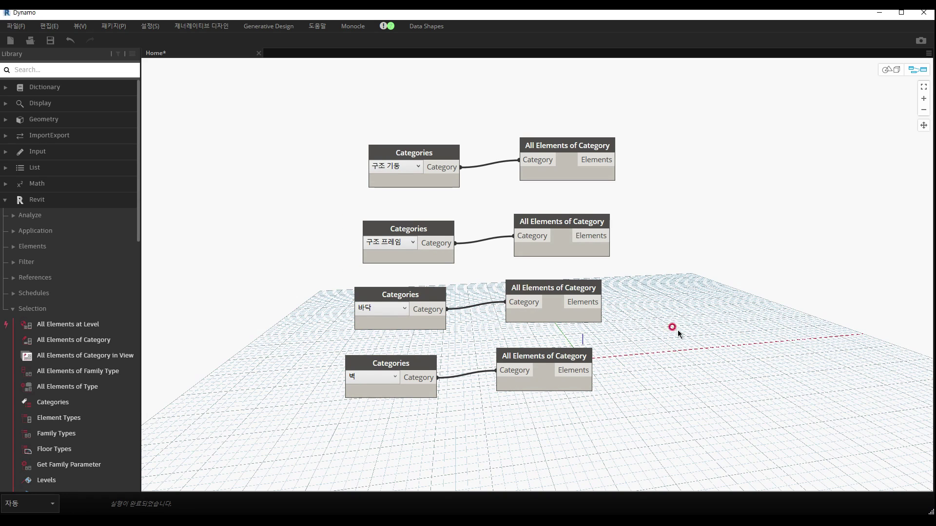
Space the four category node pairs evenly by moving the 구조 기둥, 구조 프레임 and 바닥 rows upward
middle_drag(647, 197, 608, 205)
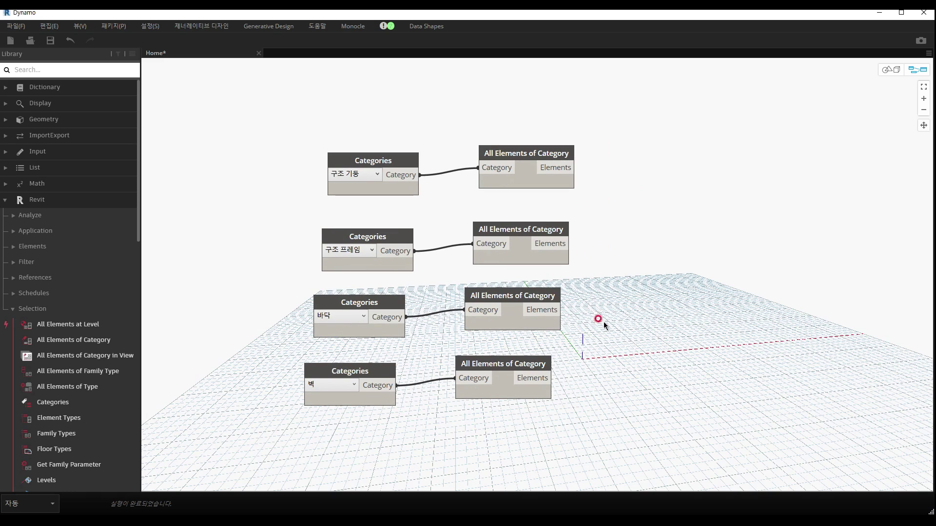
drag(600, 337, 326, 290)
click(616, 252)
drag(571, 207, 350, 148)
drag(481, 148, 482, 80)
click(561, 206)
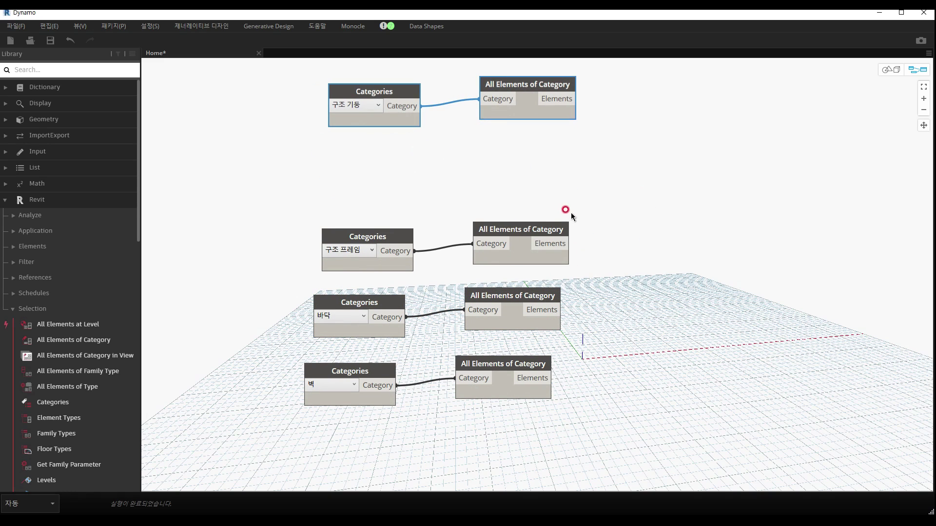
drag(573, 254, 369, 205)
drag(517, 225, 516, 172)
click(577, 272)
drag(589, 339, 345, 271)
drag(493, 304, 490, 278)
click(632, 283)
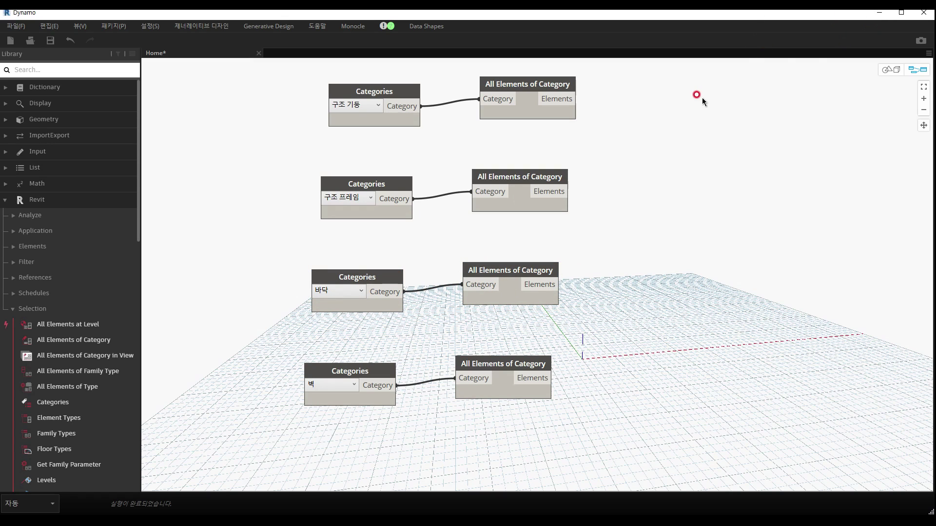
Add an Element.GetParameterValueByName node and feed its element input from the 구조 기둥 elements
middle_drag(700, 118, 664, 143)
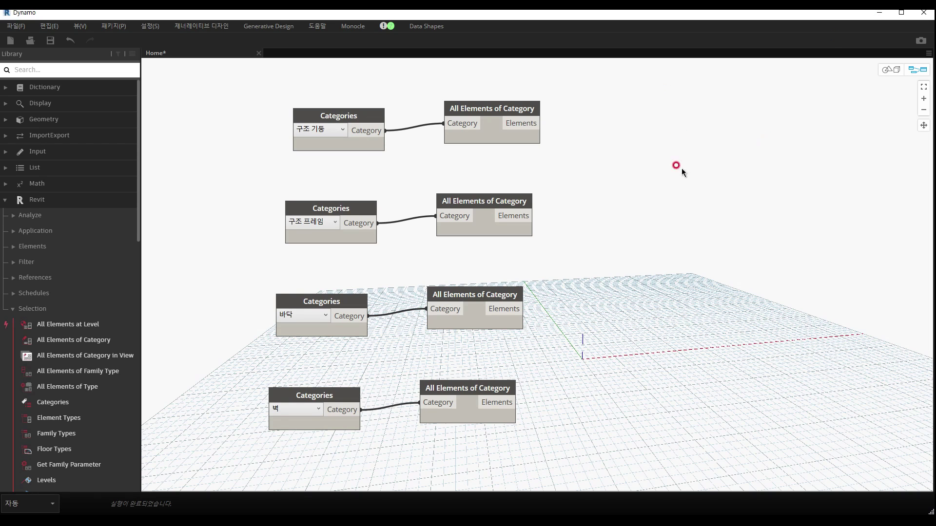
middle_drag(729, 155, 628, 188)
right_click(627, 132)
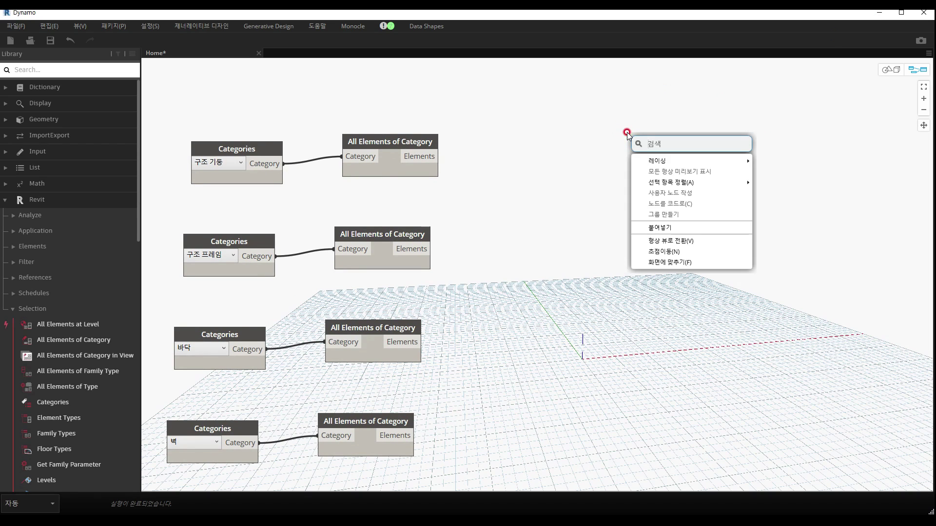
click(623, 124)
right_click(622, 124)
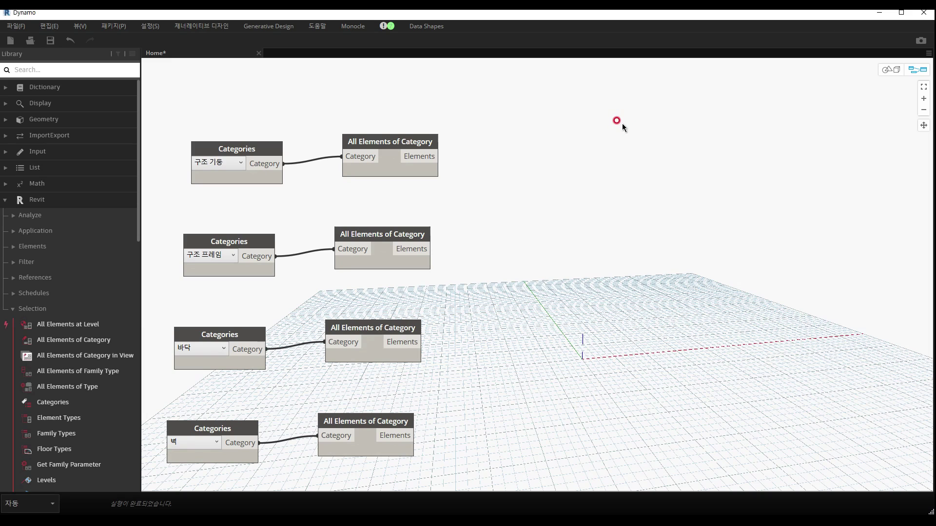
text(getpara)
click(681, 186)
drag(742, 204, 616, 157)
click(508, 143)
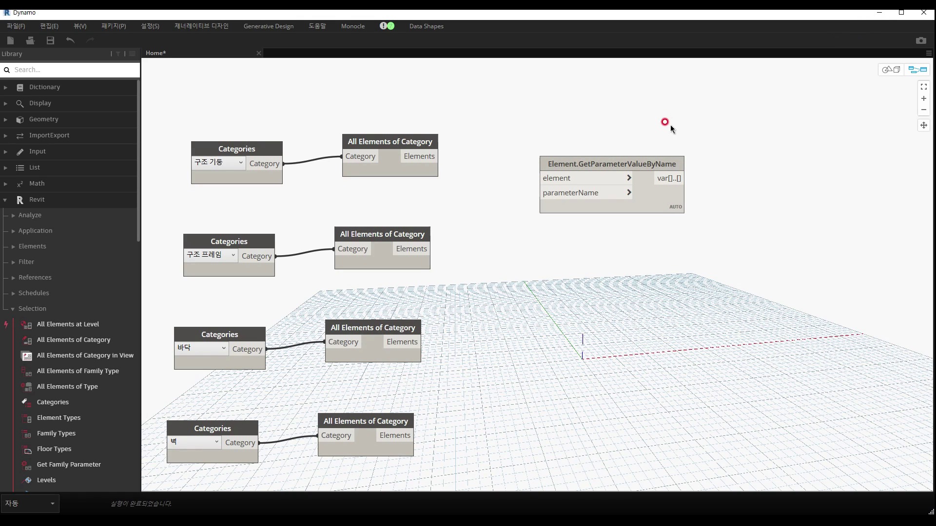
mouse_move(424, 156)
drag(424, 156, 542, 177)
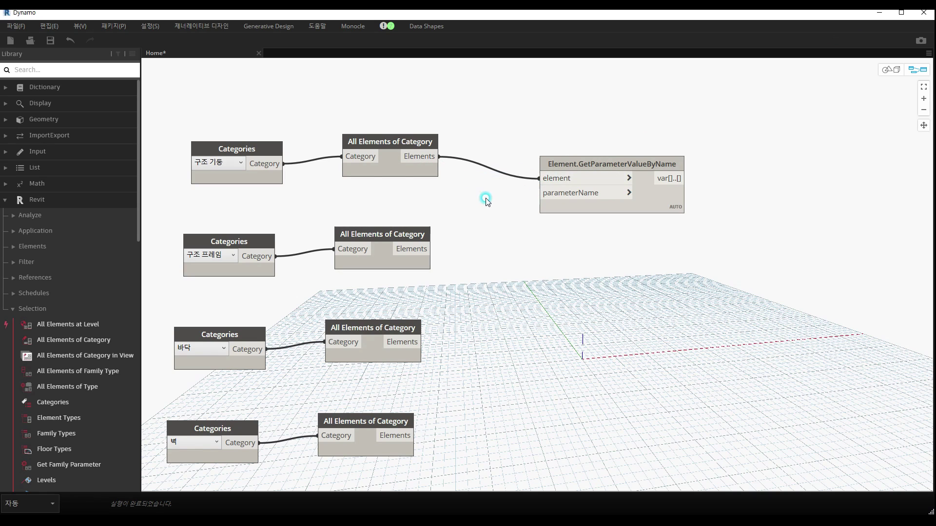
Switch to Revit, check the level parameter name in a round concrete column's properties, and return to Dynamo
click(880, 14)
scroll(481, 209, up, 5)
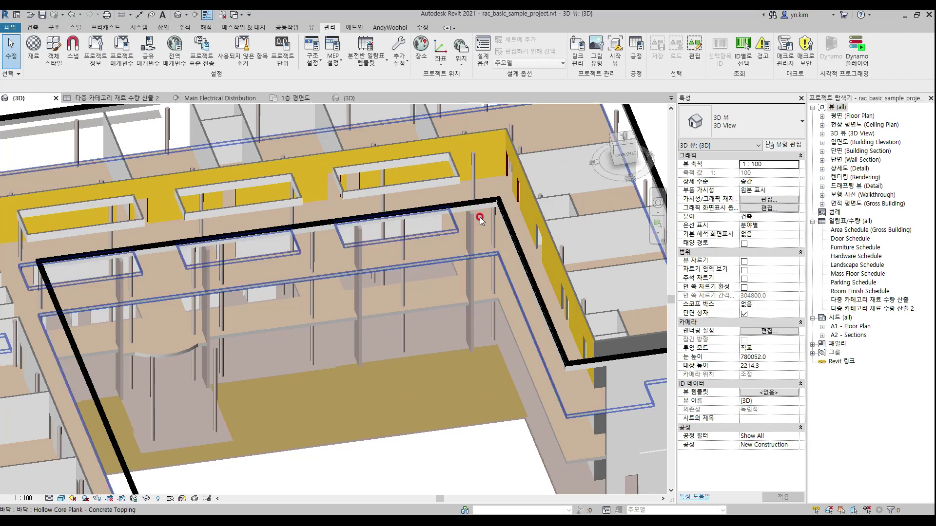
click(471, 180)
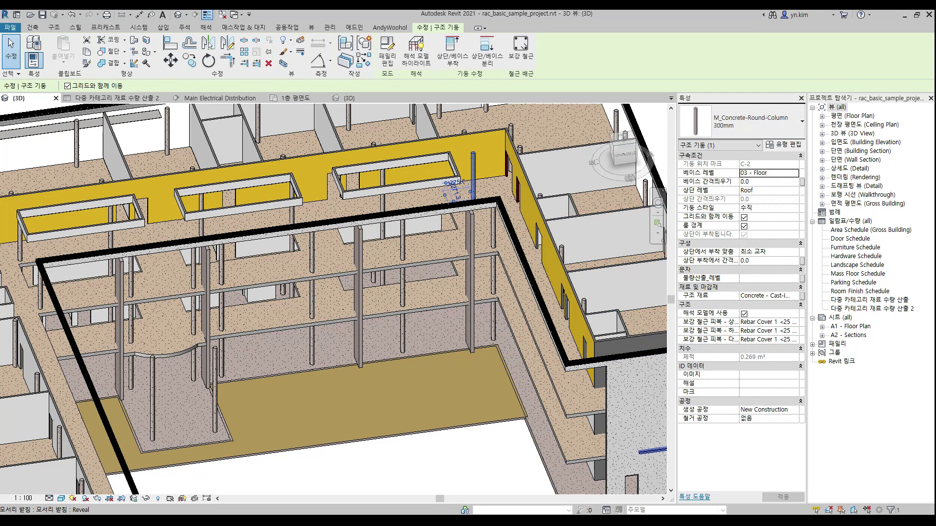
mouse_move(703, 522)
click(651, 485)
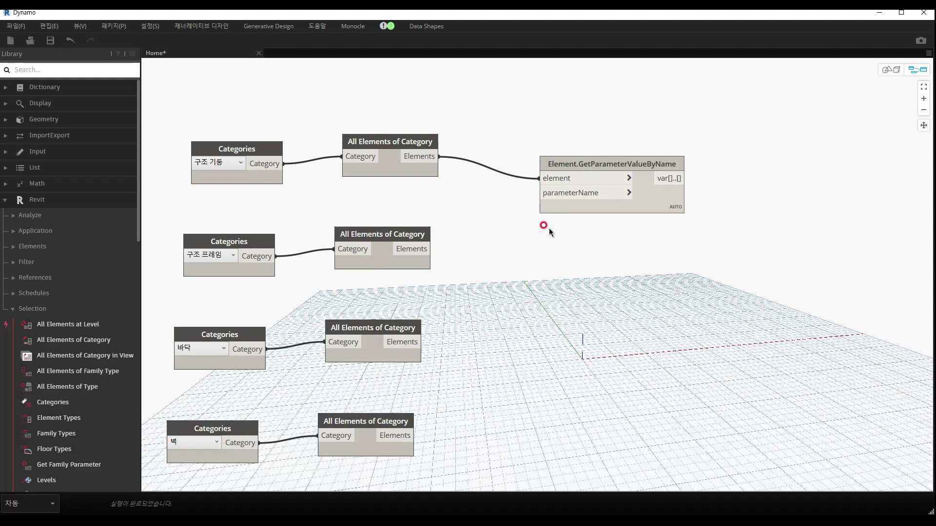
Create a Code Block containing "베이스 레벨"; and connect it to the parameterName input of Element.GetParameterValueByName
double_click(463, 202)
text("")
text(베ㄴ)
text(이스 레벨)
text(;)
click(476, 209)
drag(484, 208, 560, 191)
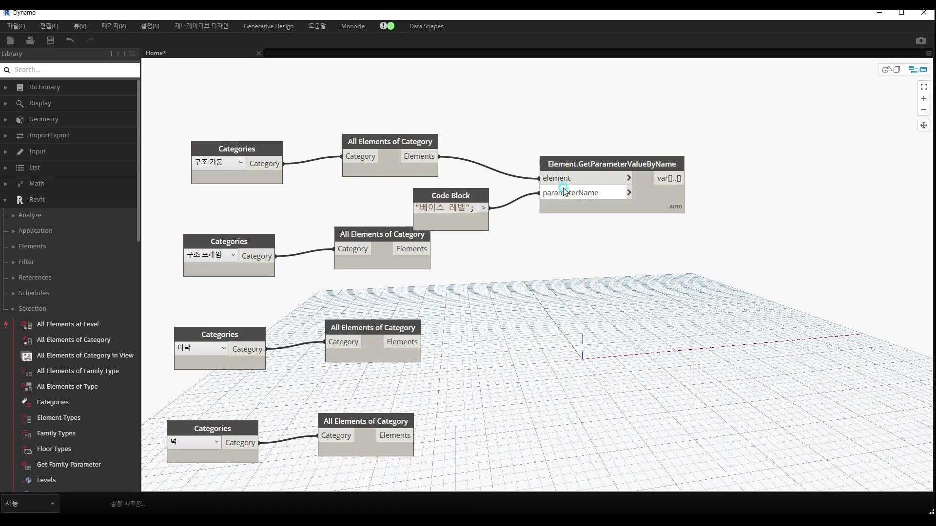
Move the Element.GetParameterValueByName node higher and shift the Code Block up beside the 구조 기둥 row
click(665, 178)
drag(665, 177, 704, 110)
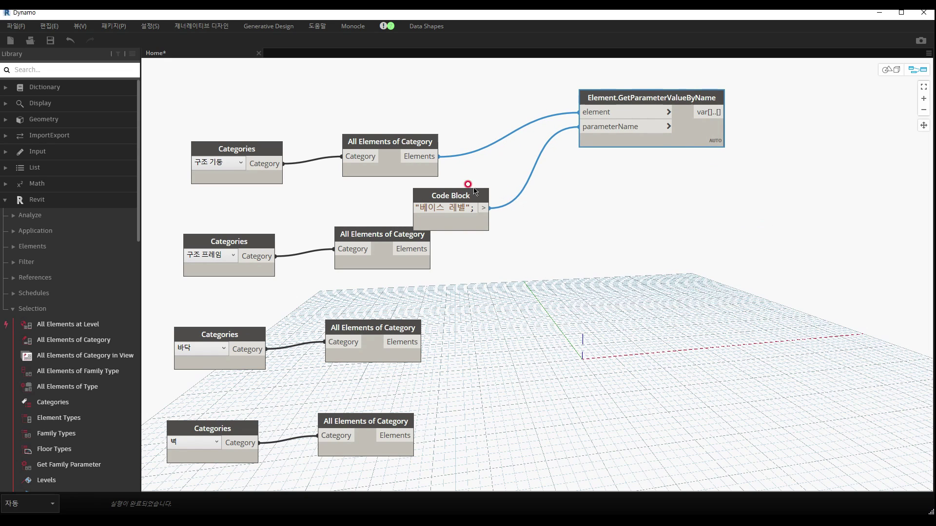
drag(478, 191, 513, 163)
Duplicate the "베이스 레벨" Code Block and its Element.GetParameterValueByName node beside the 구조 프레임 row and feed the copy's element input from the 구조 프레임 elements
drag(462, 94, 724, 155)
key(ctrl+c)
key(ctrl+v)
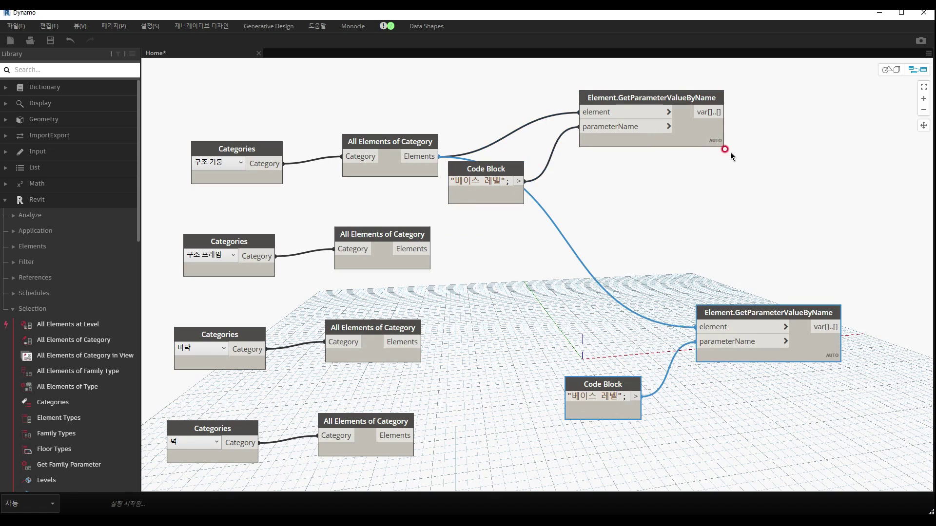
drag(731, 313, 638, 222)
click(431, 249)
click(625, 237)
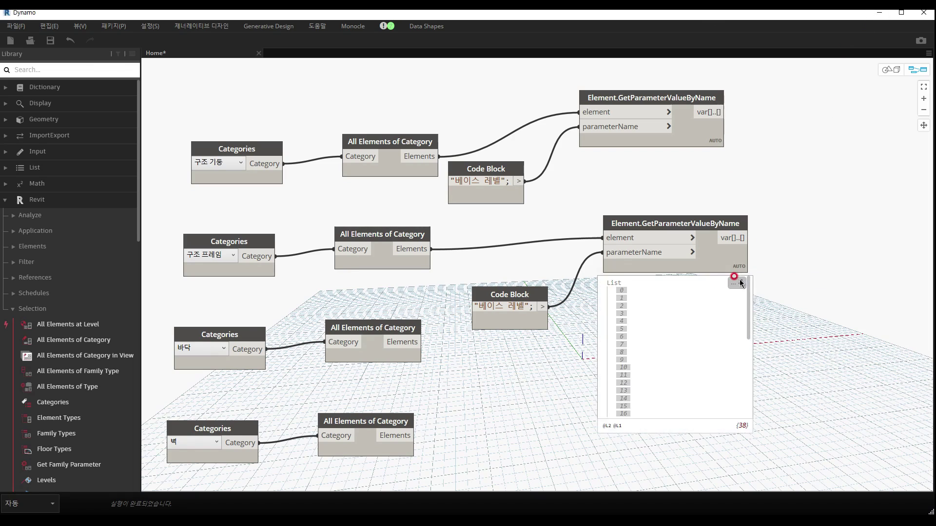
Switch to Revit and look around the 3D building model for structural framing elements
click(879, 13)
middle_drag(478, 209, 469, 264)
key(Escape)
middle_drag(455, 295, 371, 344)
scroll(370, 342, down, 2)
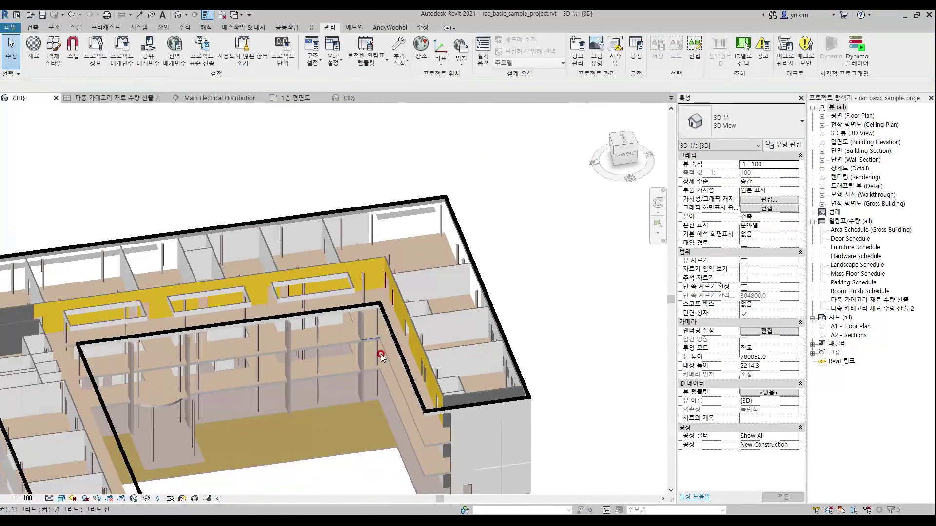
middle_drag(360, 295, 312, 273)
scroll(403, 359, up, 4)
scroll(460, 269, down, 5)
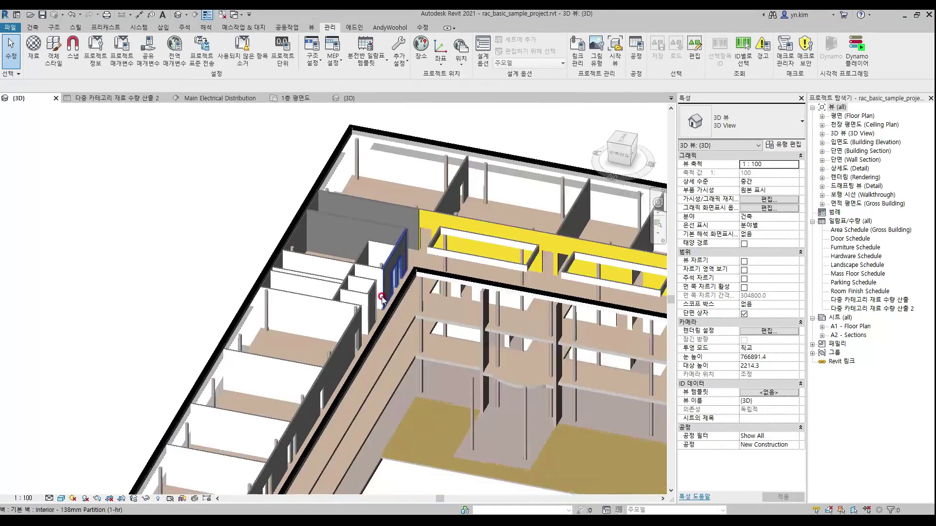
scroll(359, 220, up, 5)
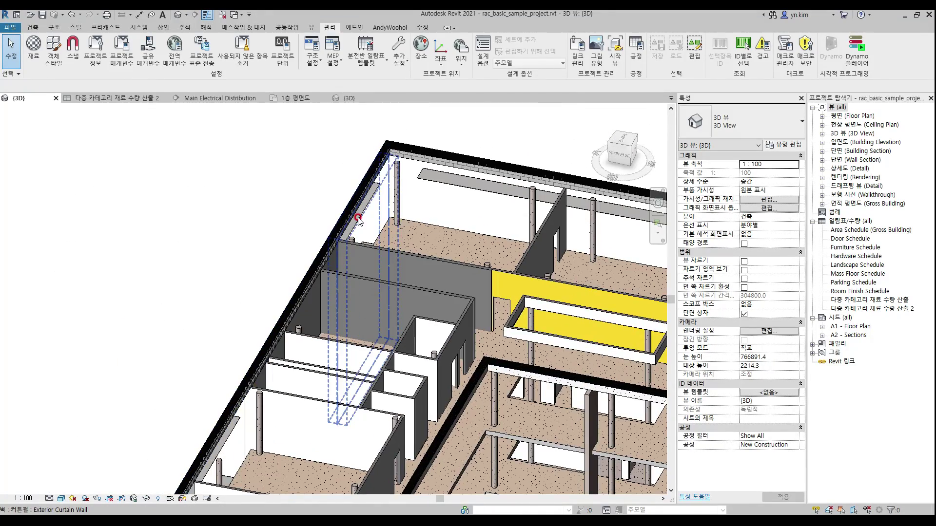
scroll(358, 220, down, 8)
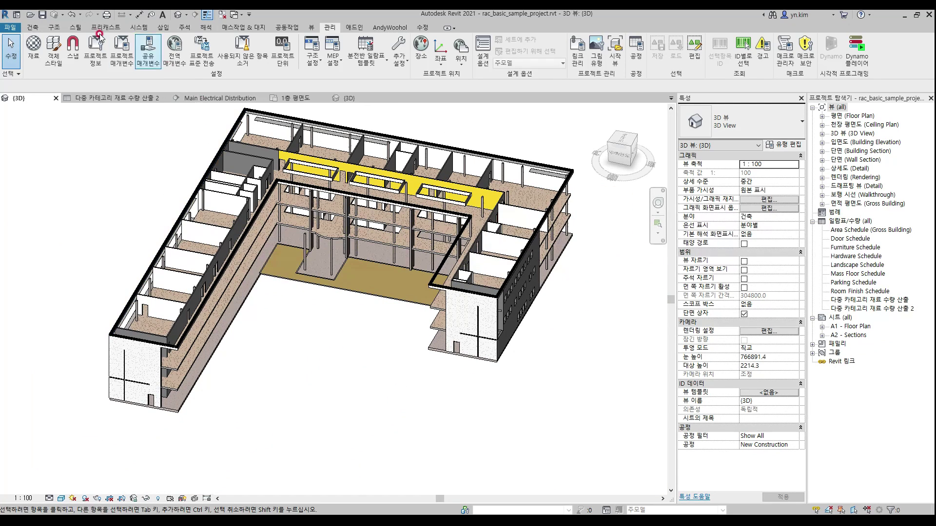
Place an M_Precast-Rectangular Beam 300 RB 600 about 14000 mm long in the open courtyard area of the 3D view
click(54, 27)
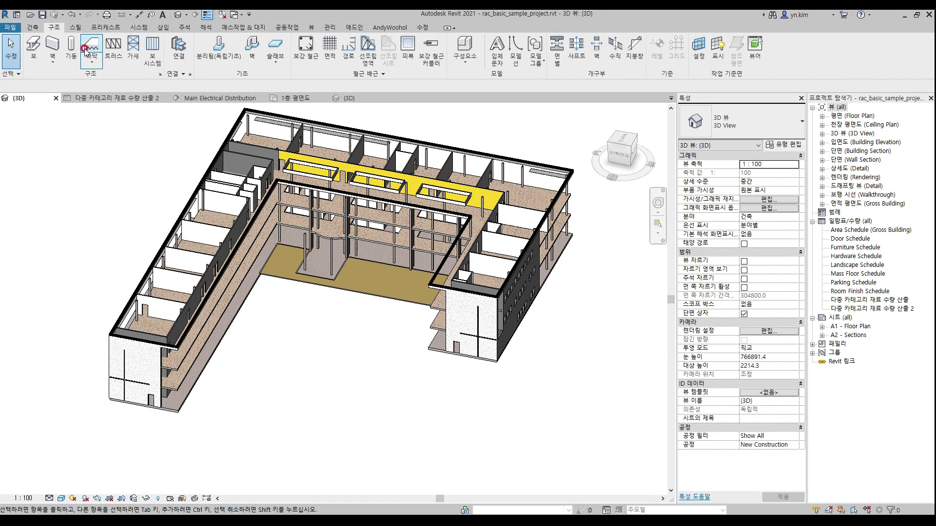
click(52, 49)
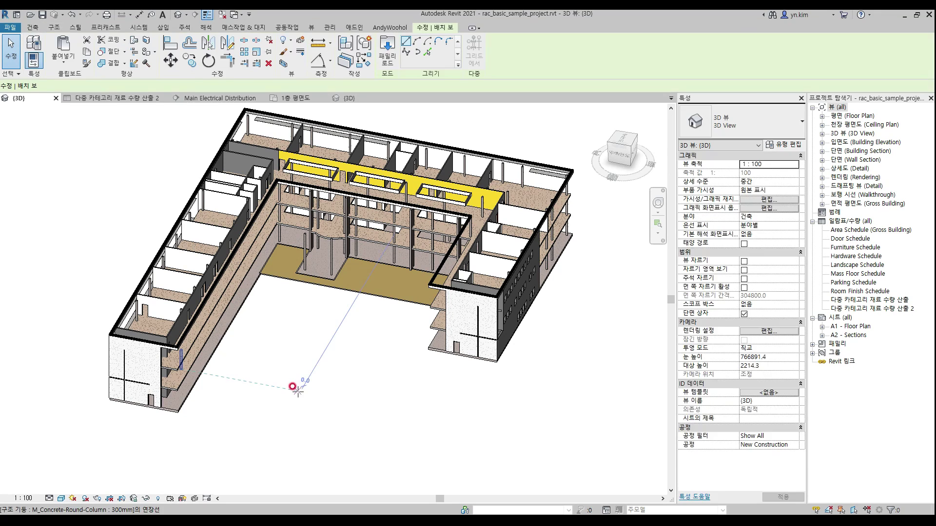
click(299, 390)
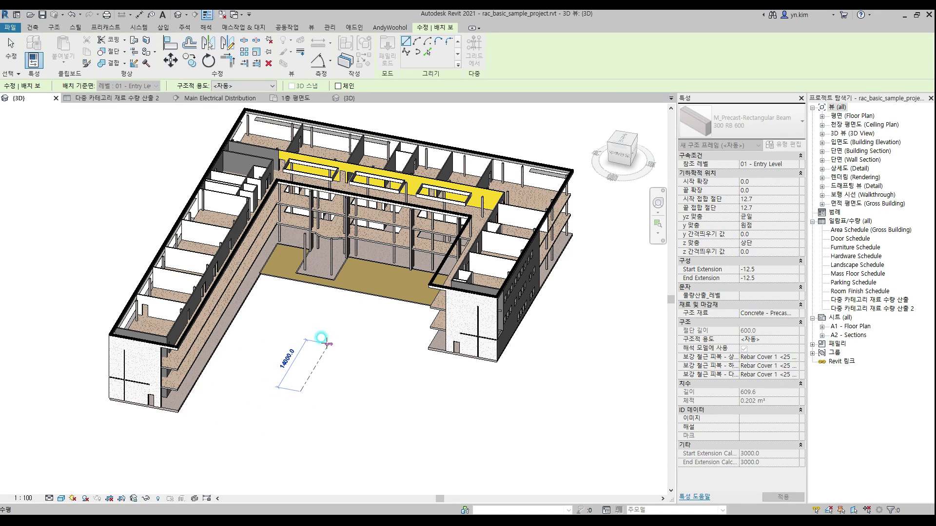
click(326, 344)
key(Escape)
key(Escape)
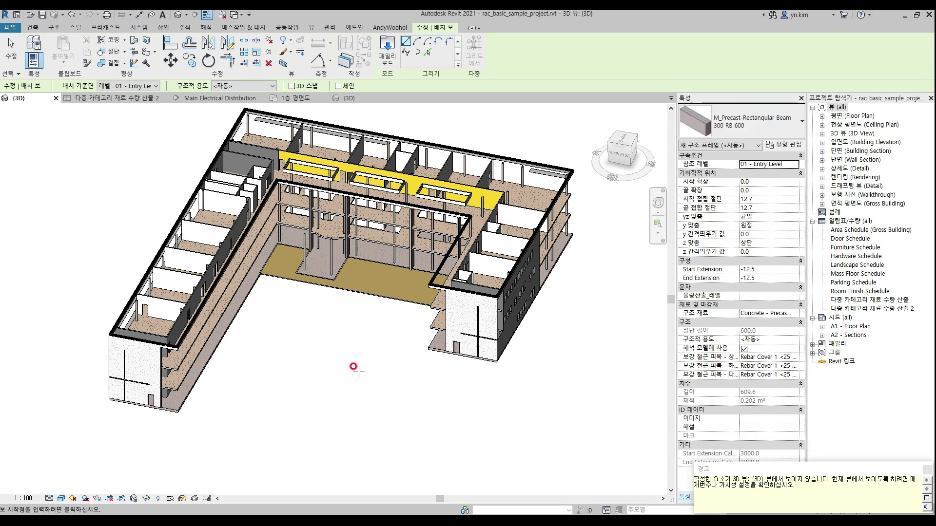
scroll(365, 371, down, 5)
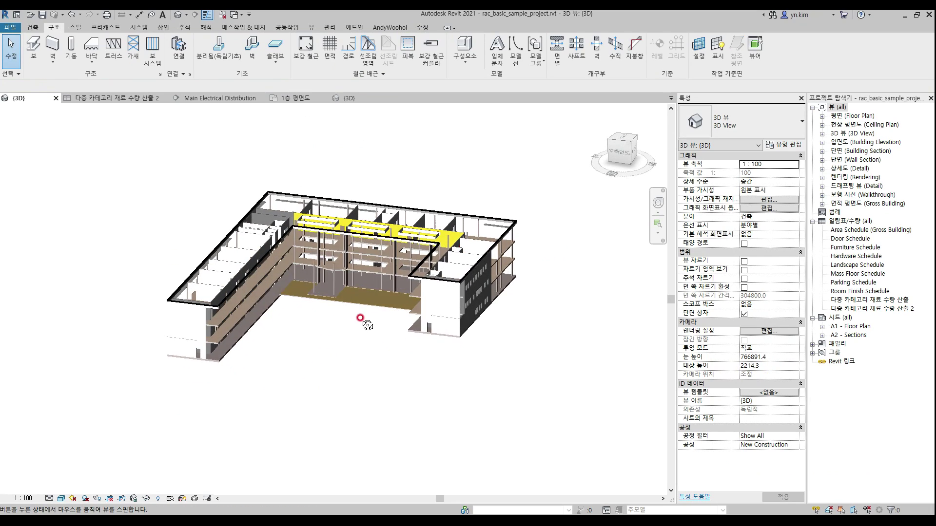
scroll(282, 317, up, 3)
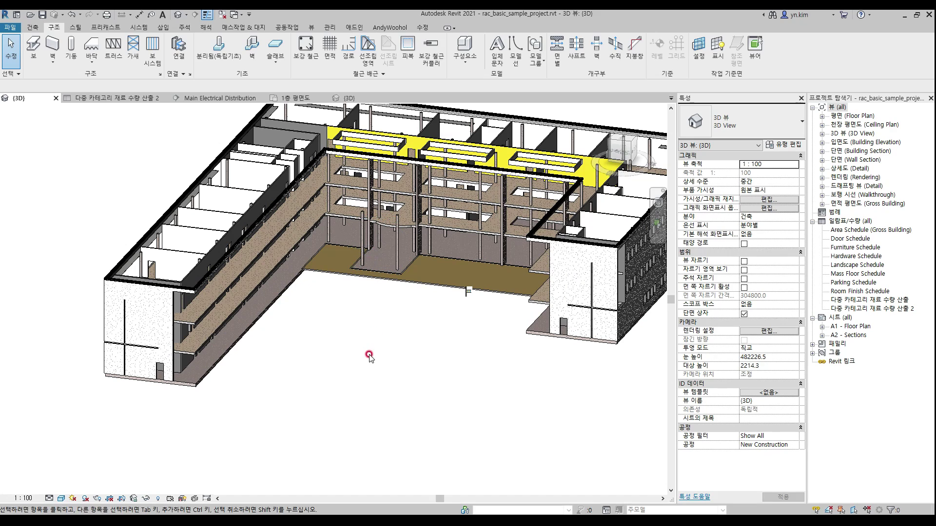
Override the 3D view's visibility so that 구조 프레임 is the only model category shown
key(v)
key(g)
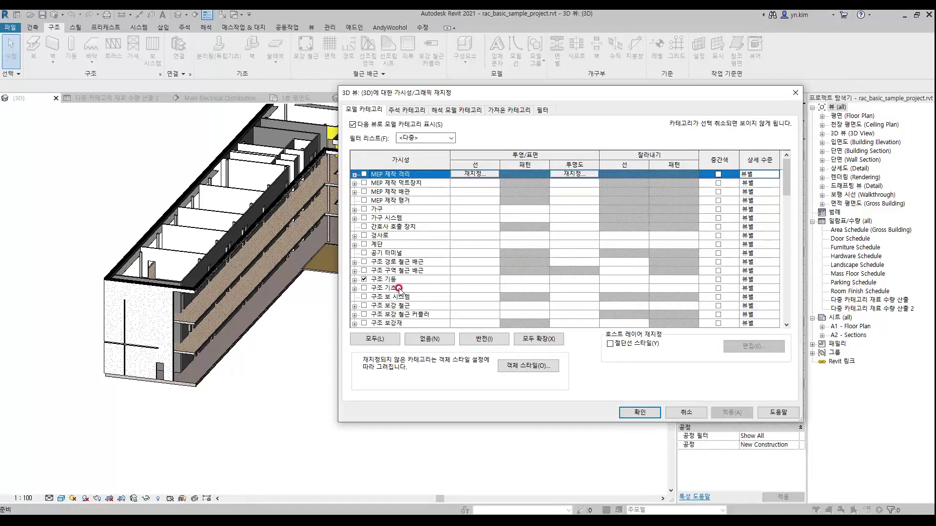
click(382, 340)
click(363, 279)
click(424, 337)
scroll(376, 294, down, 3)
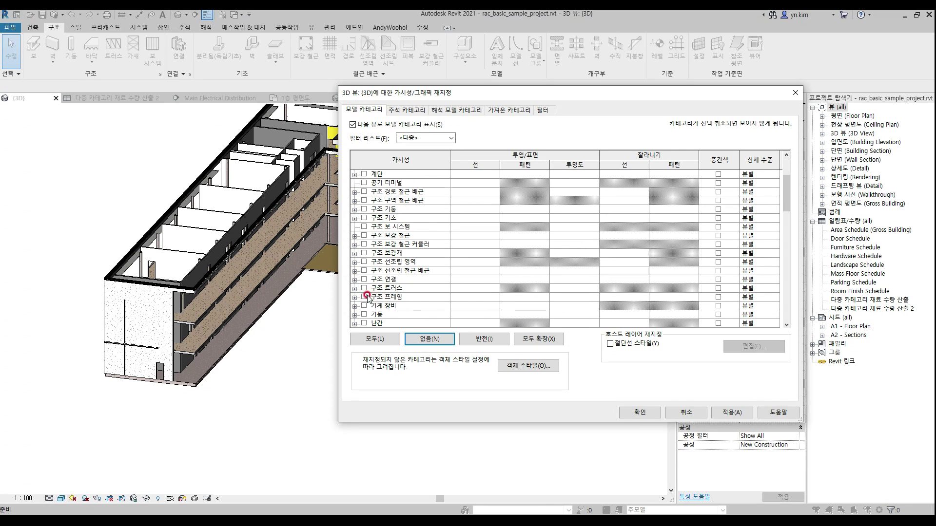
click(365, 298)
click(639, 412)
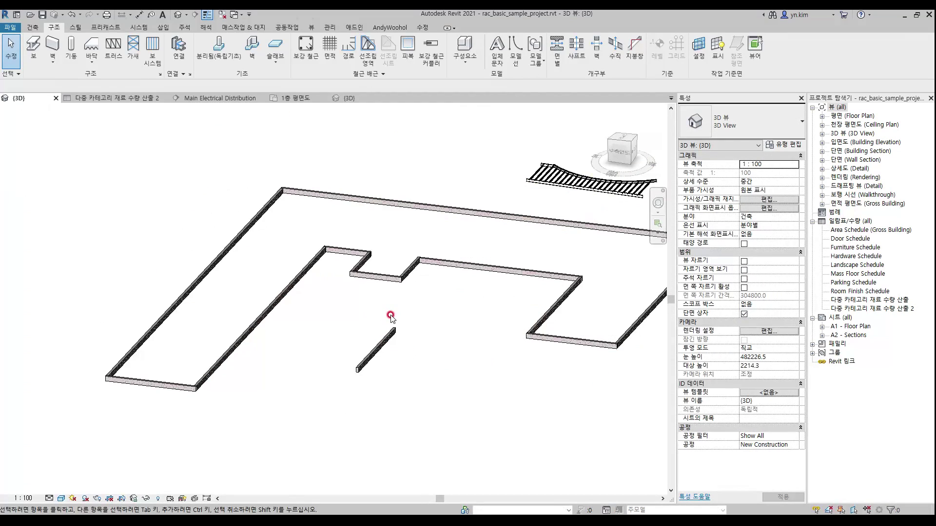
Check the level parameter name in a precast framing beam's properties and undo the view's visibility override
click(405, 275)
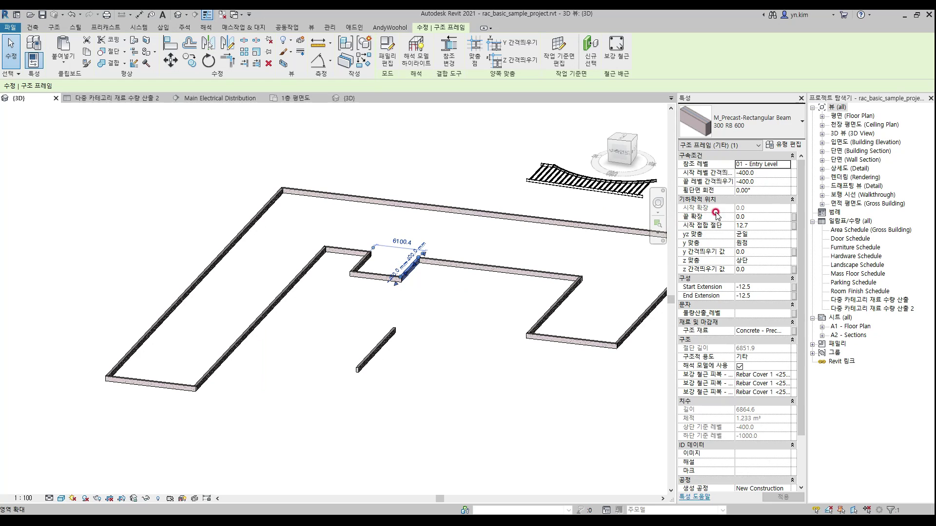
click(737, 191)
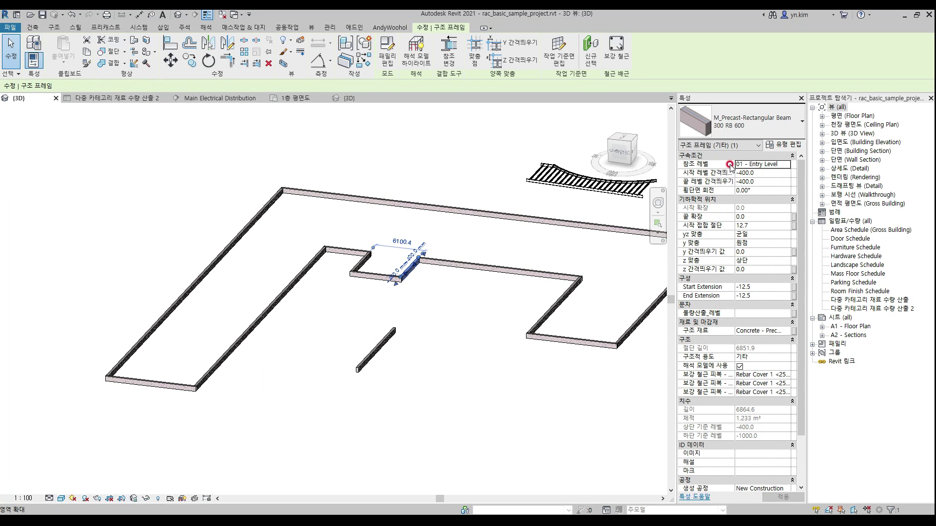
click(482, 339)
key(ctrl+z)
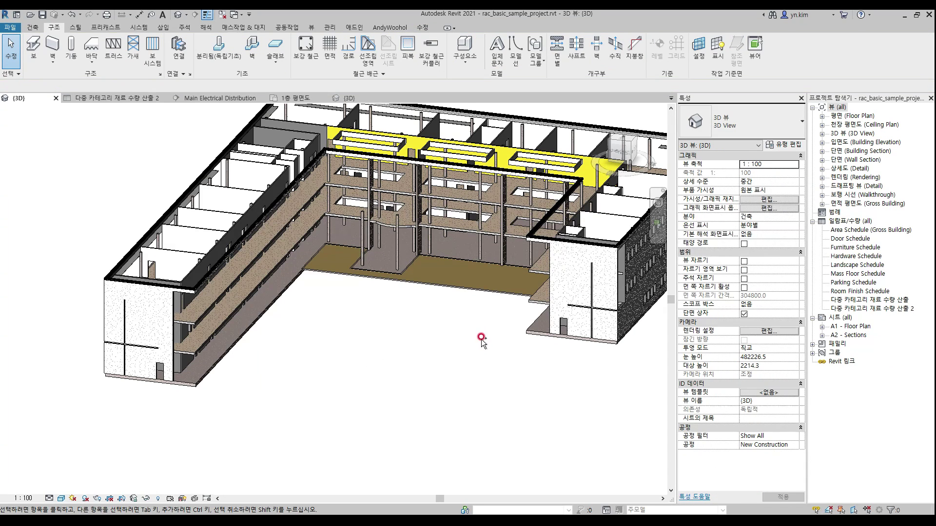
Return to Dynamo, change the 구조 프레임 row's Code Block to "참조 레벨"; and preview the parameter values
key(alt+Tab)
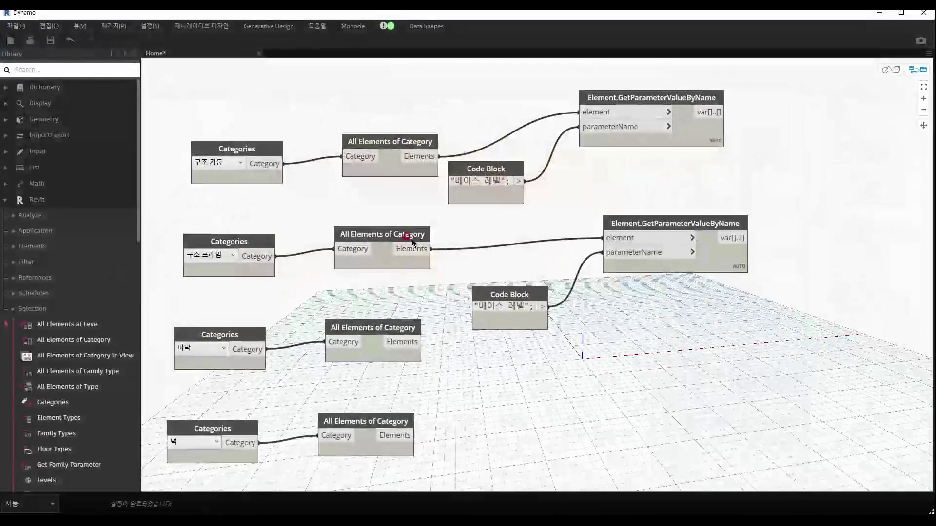
drag(483, 305, 507, 304)
text(참조)
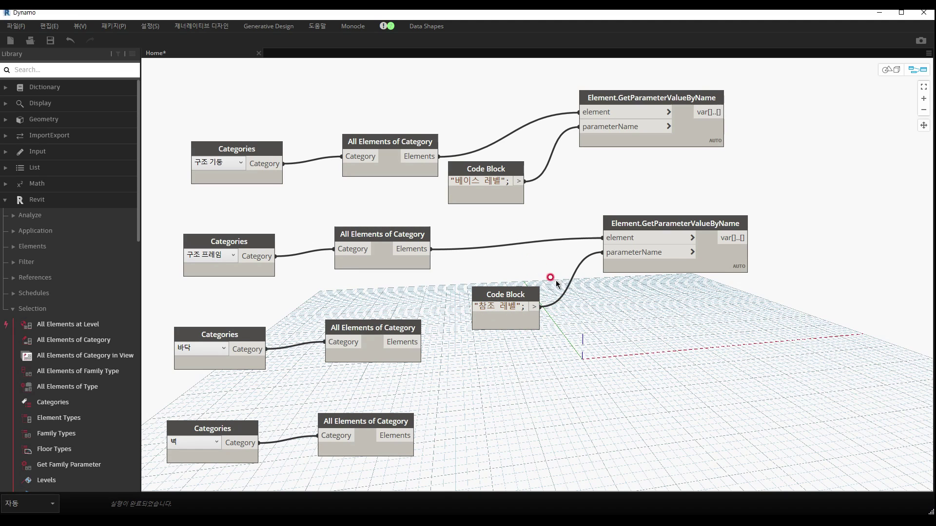
mouse_move(736, 283)
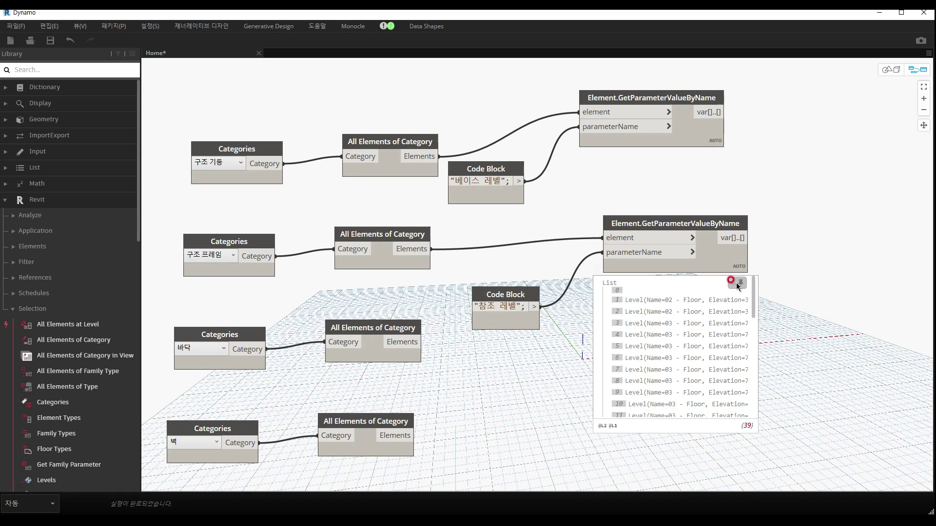
Move the 구조 프레임 row's Element.GetParameterValueByName node and its "참조 레벨" Code Block slightly higher
click(674, 219)
drag(674, 218, 695, 203)
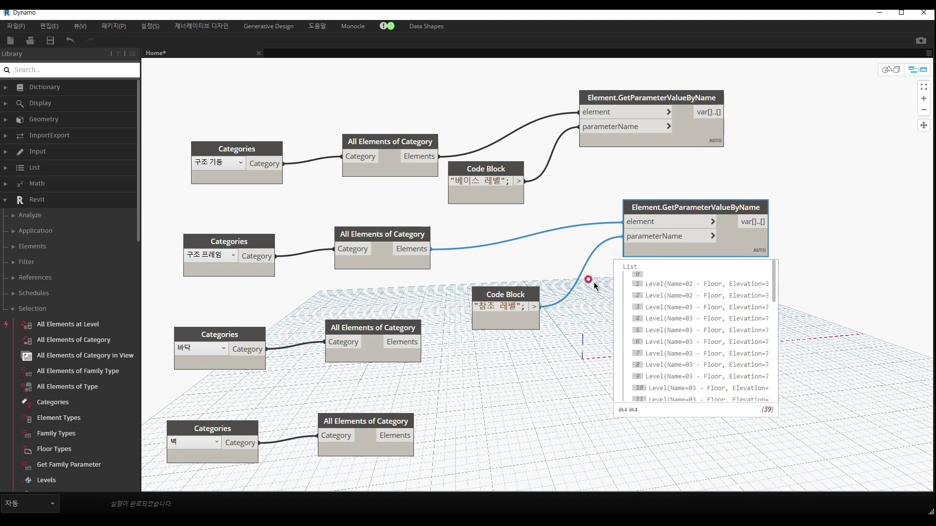
drag(511, 299, 508, 274)
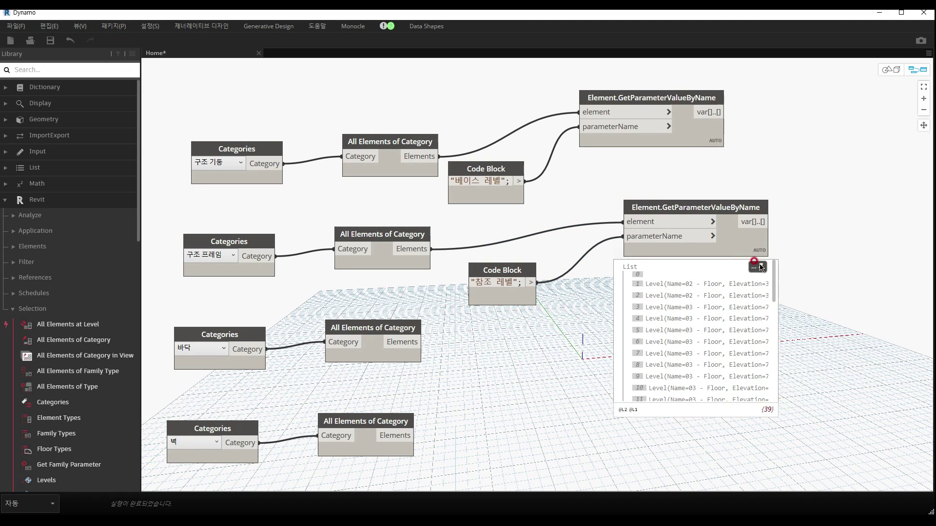
Duplicate the "참조 레벨" Code Block and its Element.GetParameterValueByName node beside the 바닥 row and connect the 바닥 elements to the copy's element input
middle_drag(594, 316, 597, 276)
middle_drag(576, 331, 574, 329)
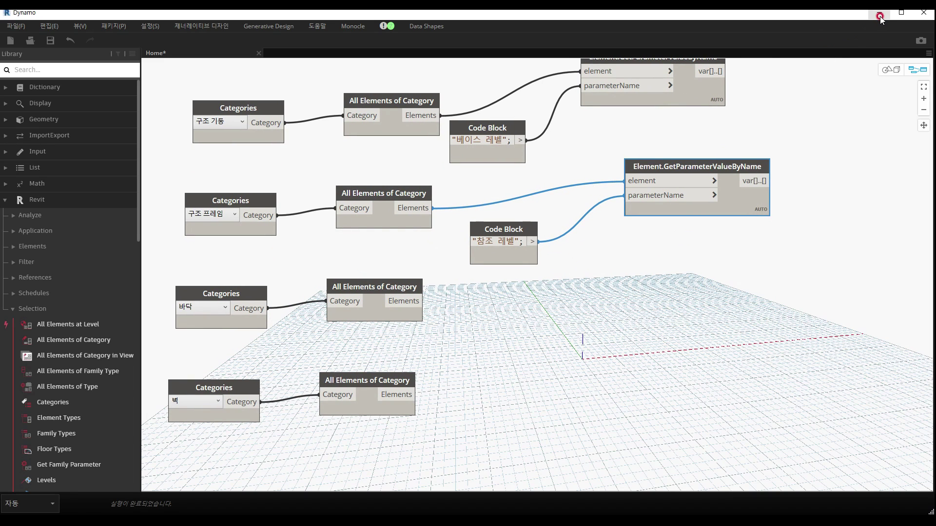
drag(704, 282, 516, 194)
key(ctrl+c)
key(ctrl+v)
drag(766, 317, 678, 263)
click(405, 306)
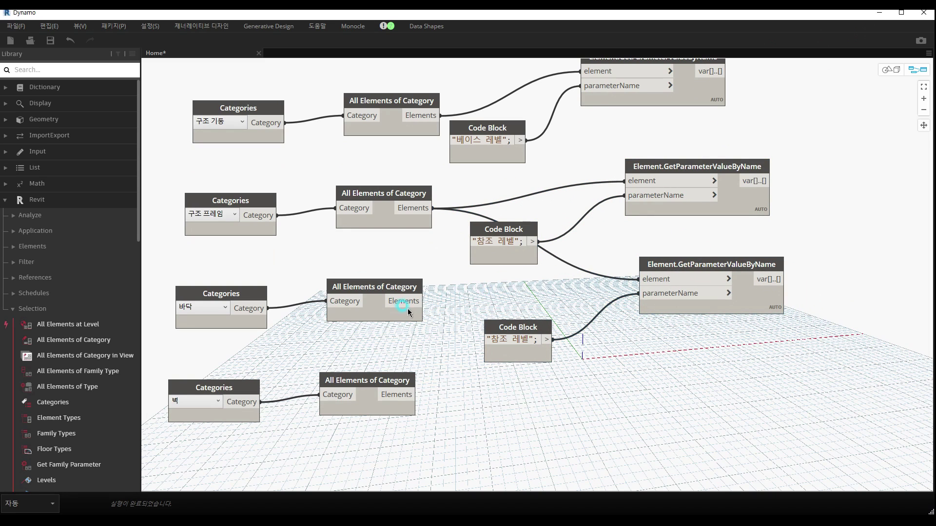
click(639, 279)
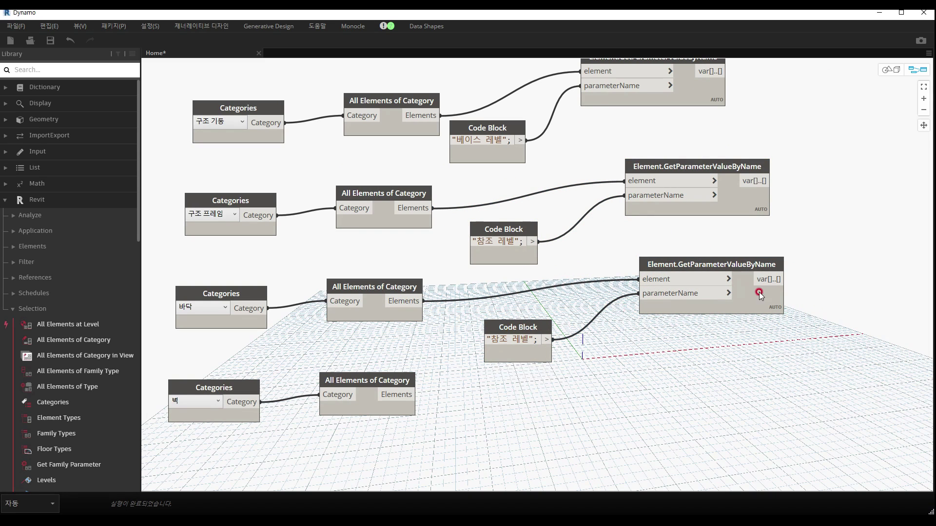
Change the 바닥 row's Code Block to "레벨"; and preview the output of its Element.GetParameterValueByName node
mouse_move(772, 300)
click(510, 337)
key(BackSpace)
key(BackSpace)
key(BackSpace)
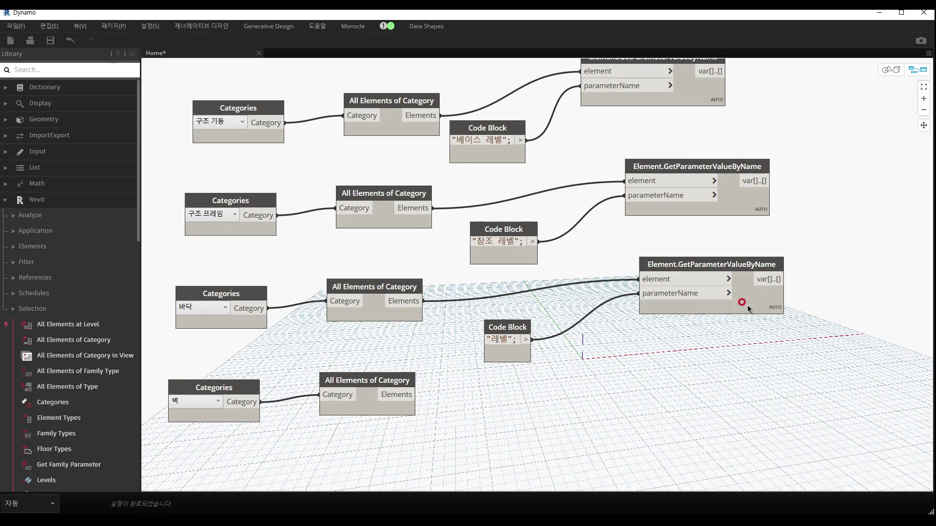
click(773, 306)
middle_drag(815, 319, 802, 284)
click(814, 289)
click(755, 287)
Duplicate the "베이스 레벨" Code Block and its Element.GetParameterValueByName node beside the 벽 row and connect the 벽 elements to the copy's element input
middle_drag(650, 333, 654, 312)
drag(674, 328, 503, 236)
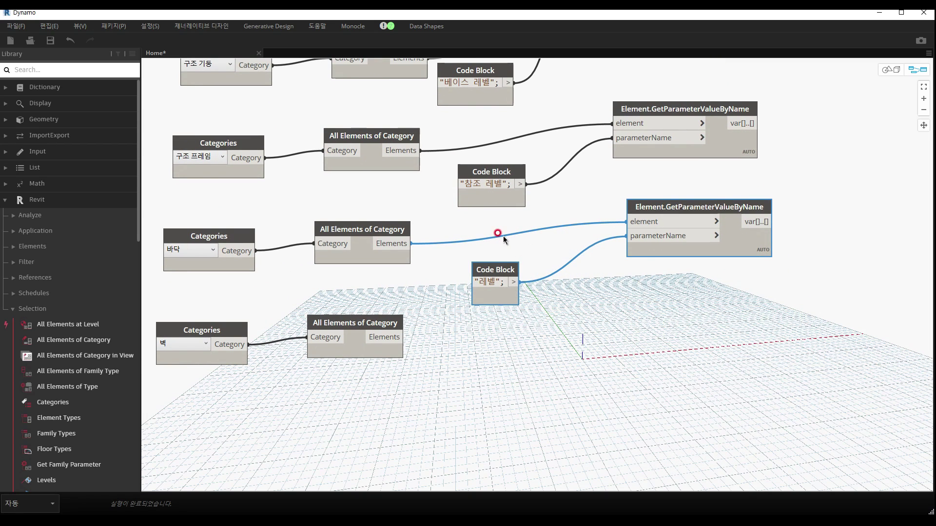
middle_drag(558, 115, 536, 220)
drag(610, 192, 485, 142)
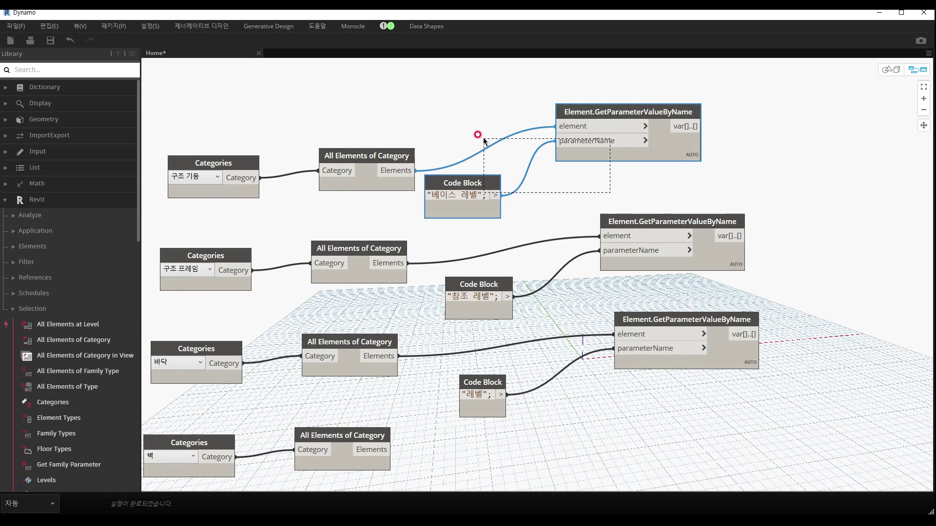
key(ctrl+c)
key(ctrl+v)
middle_drag(791, 226, 778, 88)
drag(742, 195, 612, 345)
click(575, 261)
click(359, 309)
click(546, 320)
Preview the 벽 row's parameter values, and check the base level parameter name in an exterior wall's properties in Revit
mouse_move(653, 348)
click(667, 365)
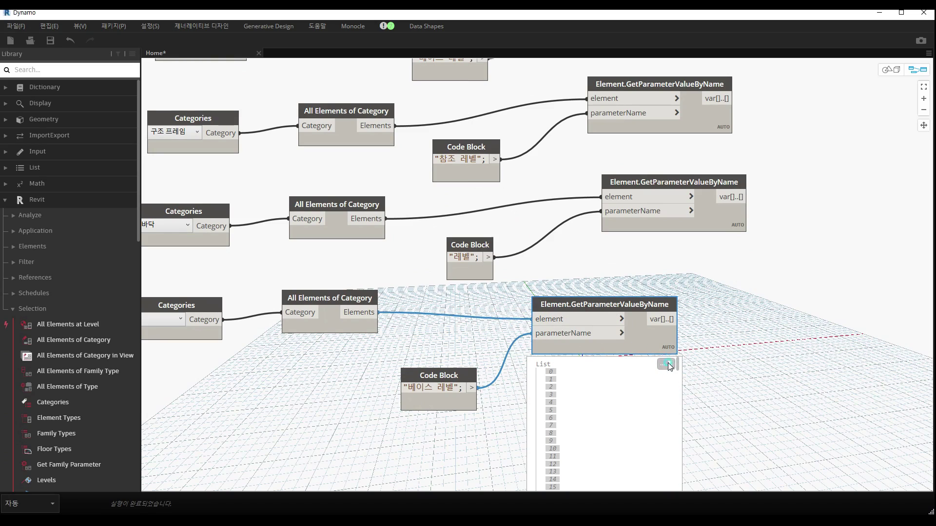
click(879, 12)
middle_drag(467, 276, 474, 284)
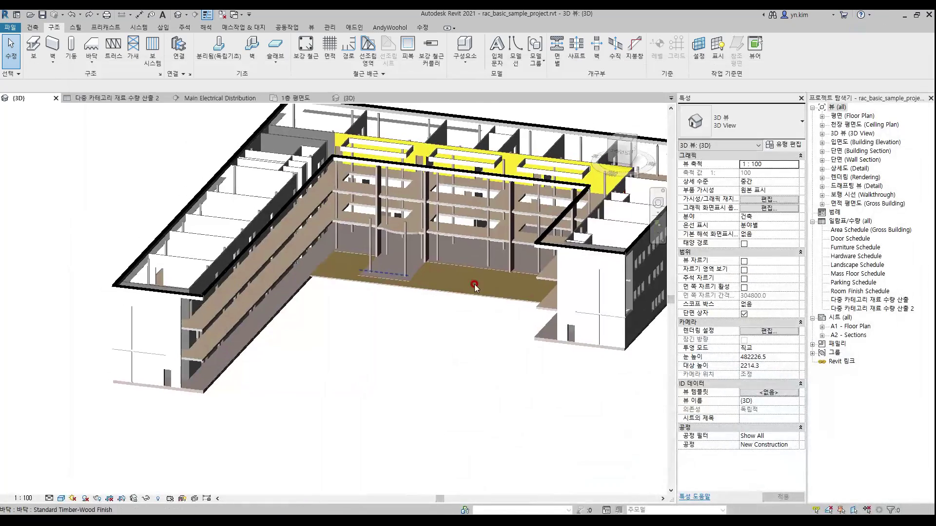
click(582, 279)
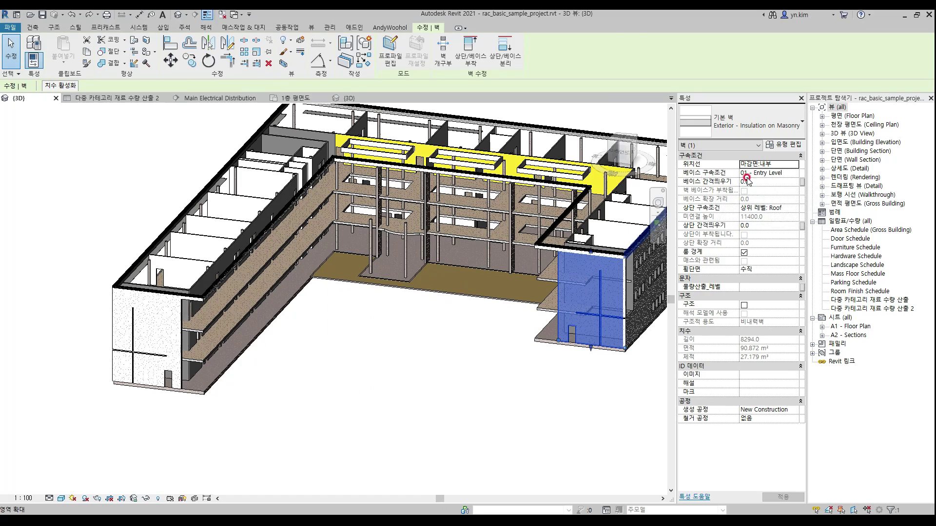
click(568, 469)
mouse_move(690, 509)
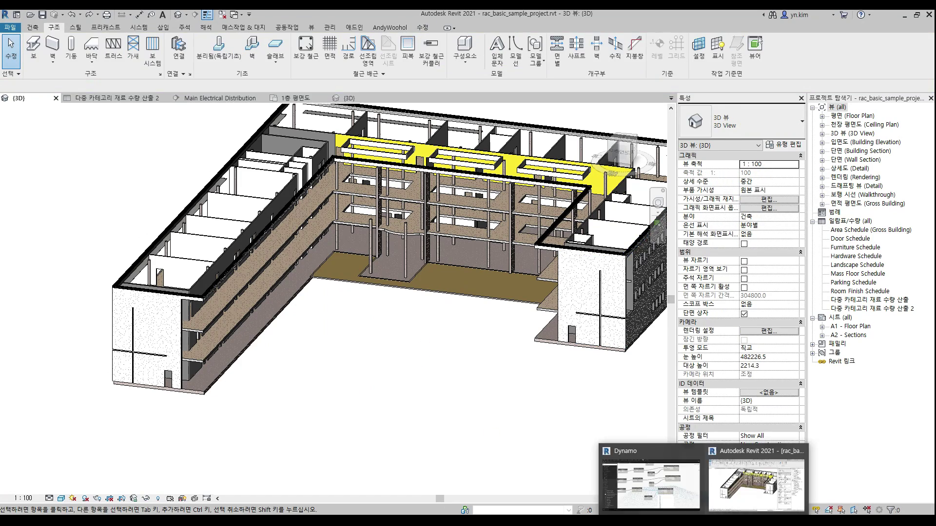
Change the 벽 row's Code Block to "베이스 구속조건"; and line its nodes up with the rows above
click(651, 476)
click(450, 386)
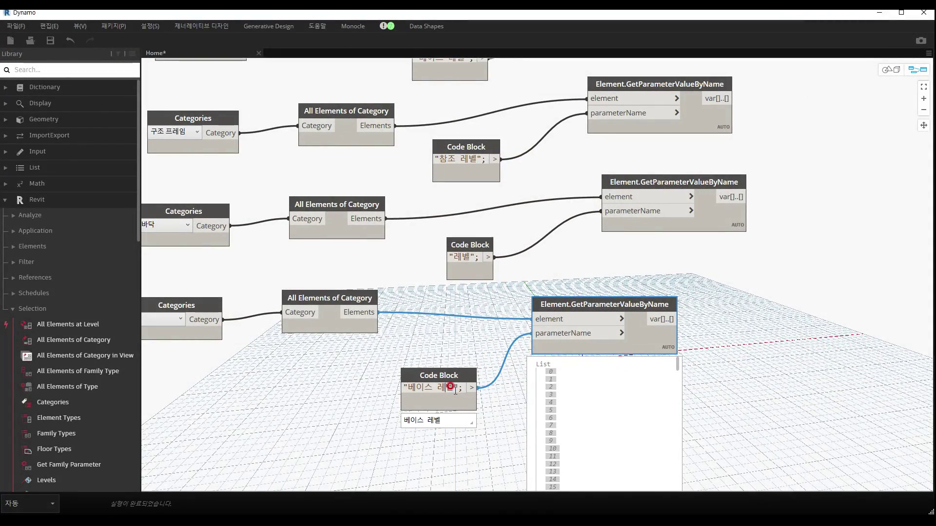
text(ㄱ조거)
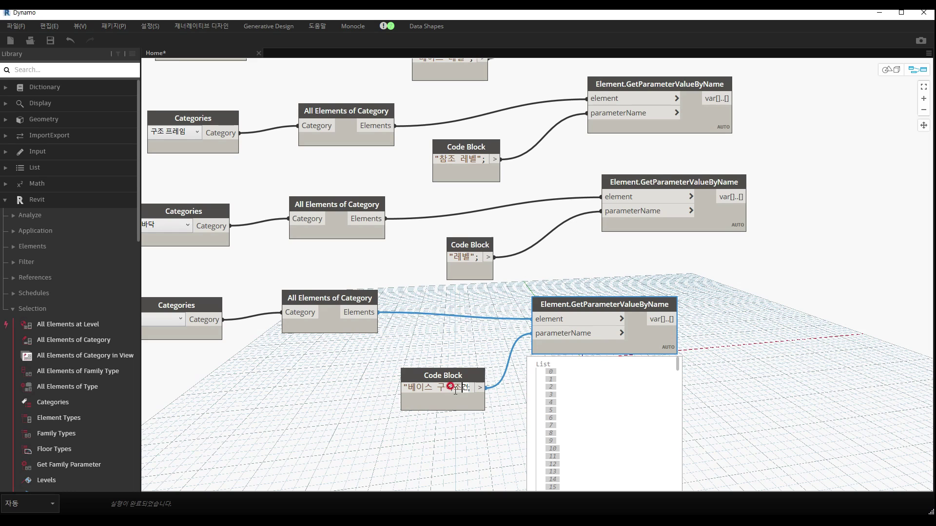
click(457, 352)
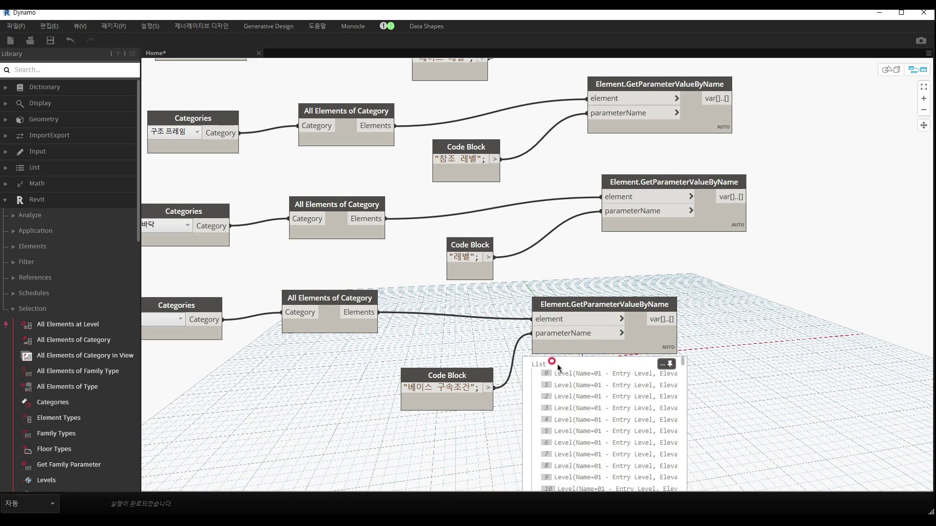
drag(627, 308, 695, 311)
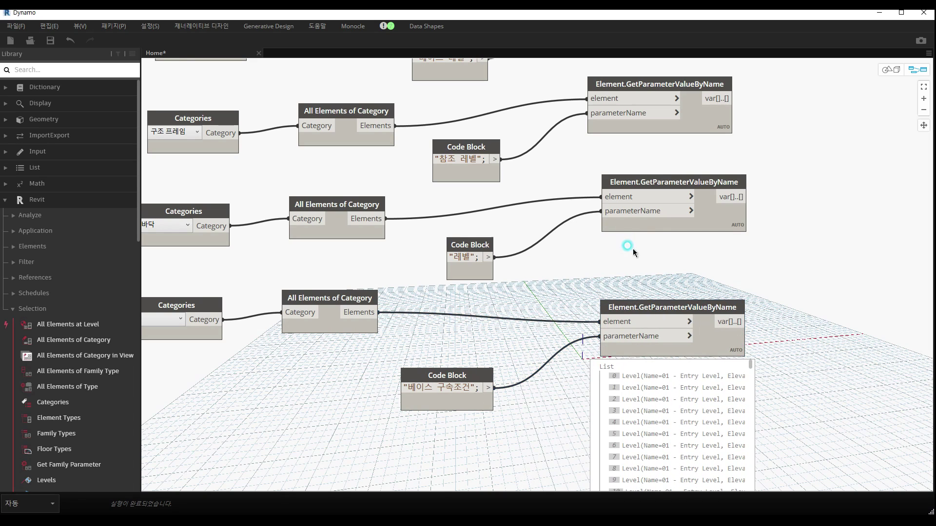
middle_drag(628, 289, 622, 285)
drag(476, 372, 508, 347)
click(543, 284)
middle_drag(608, 267, 594, 292)
Switch to Revit and check the 물량산출_레벨 parameter in the properties of the Concrete- 100mm floor
mouse_move(718, 263)
click(883, 12)
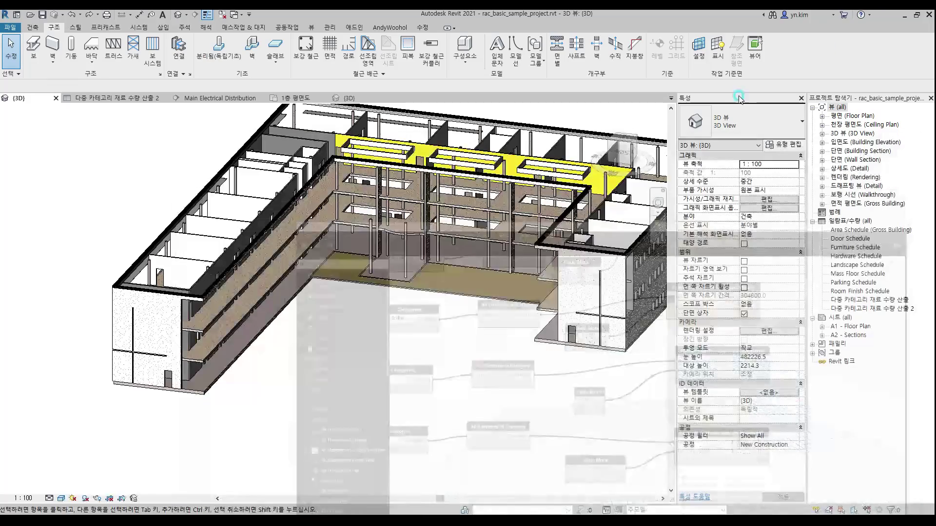
click(465, 273)
key(Escape)
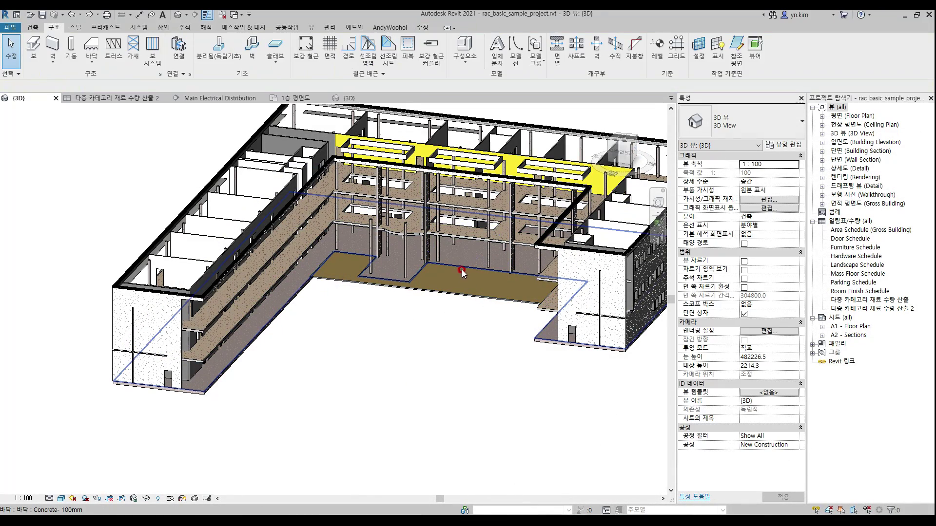
click(456, 261)
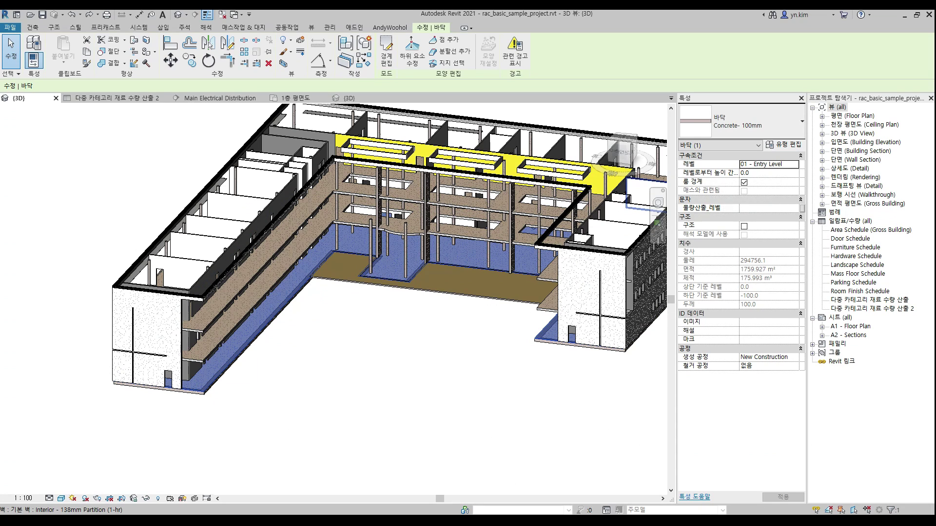
Return to Dynamo and add an Element.SetParameterByName node beside the column row
click(651, 482)
middle_drag(730, 368, 605, 338)
scroll(599, 336, down, 1)
middle_drag(715, 304, 651, 344)
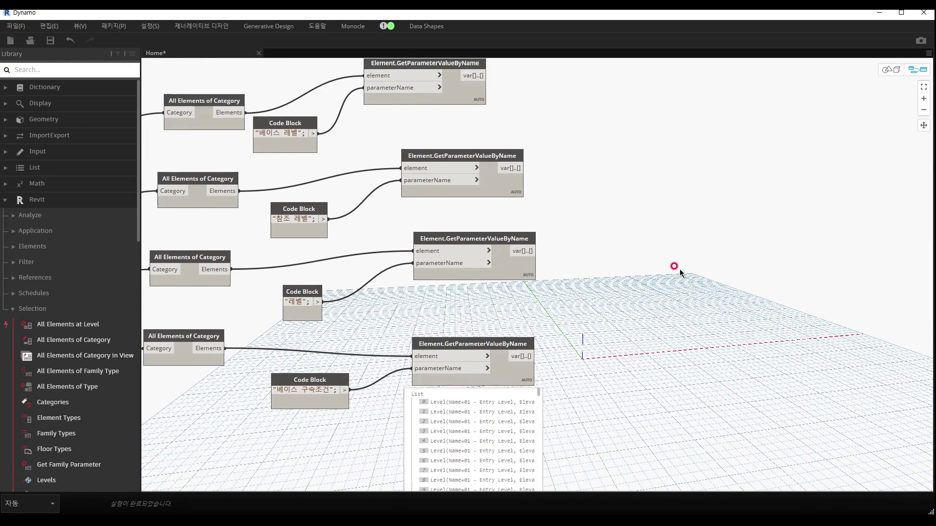
middle_drag(682, 272, 678, 331)
right_click(677, 130)
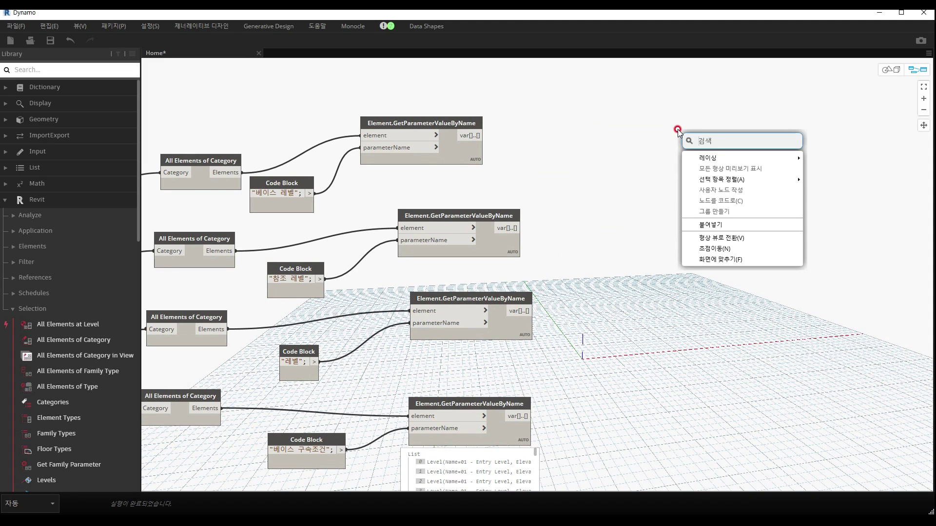
text(se)
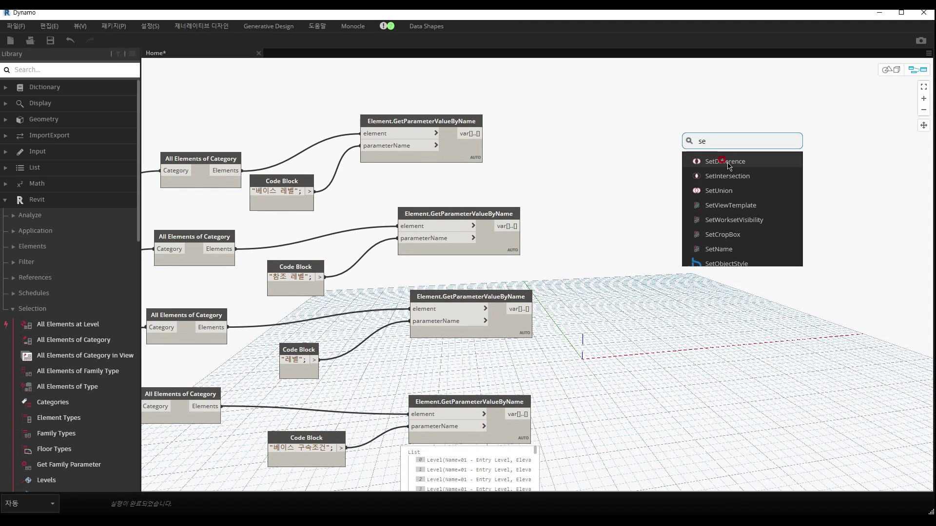
text(t)
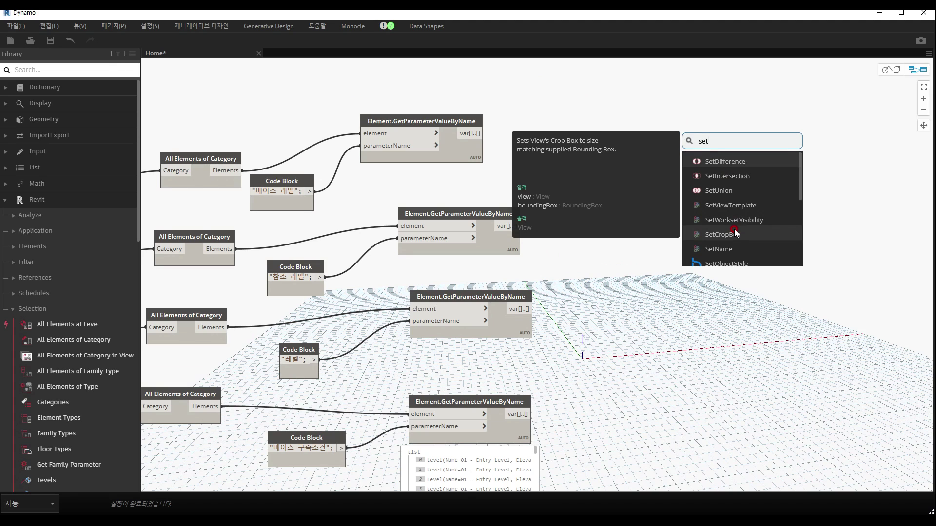
text(para)
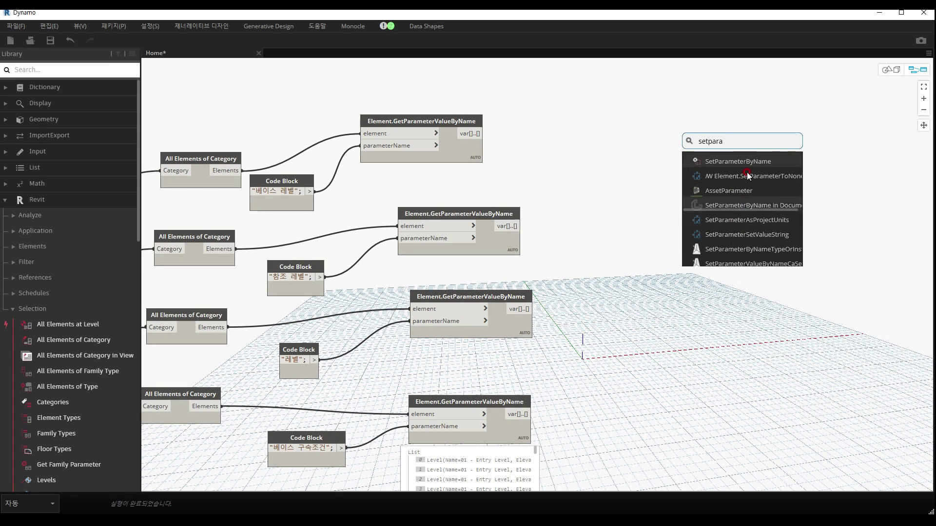
click(748, 162)
drag(766, 168, 731, 117)
Create a Code Block containing "물량산출_레벨"; next to the Element.SetParameterByName node
double_click(629, 154)
text("")
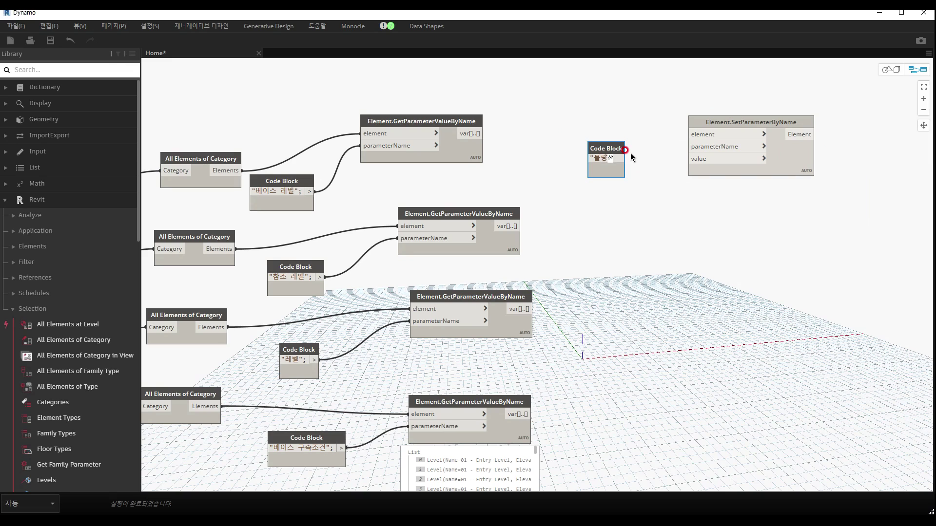
text(물량산출_ㄹ)
text(벨)
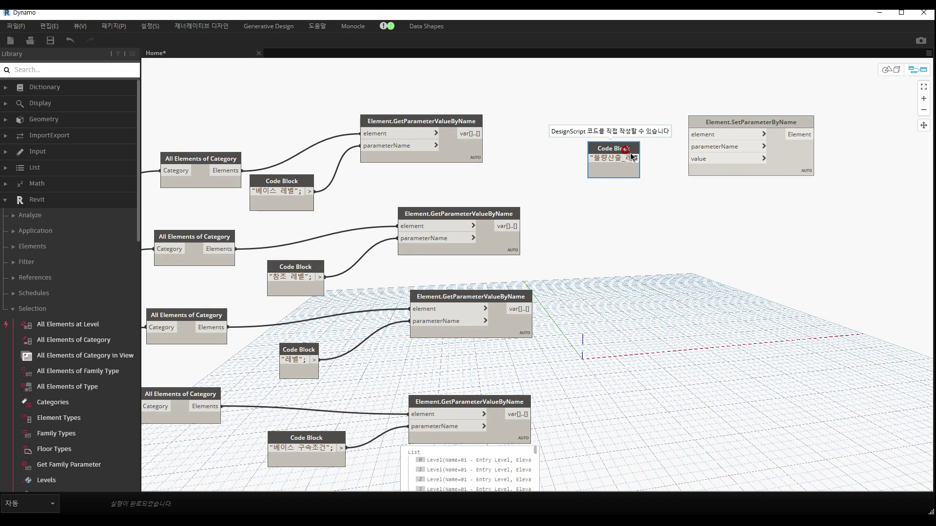
click(633, 215)
drag(655, 158, 587, 120)
Wire the column elements, the "물량산출_레벨" Code Block and the column level values into Element.SetParameterByName's element, parameterName and value inputs
drag(483, 133, 702, 168)
drag(241, 170, 689, 134)
drag(560, 121, 599, 167)
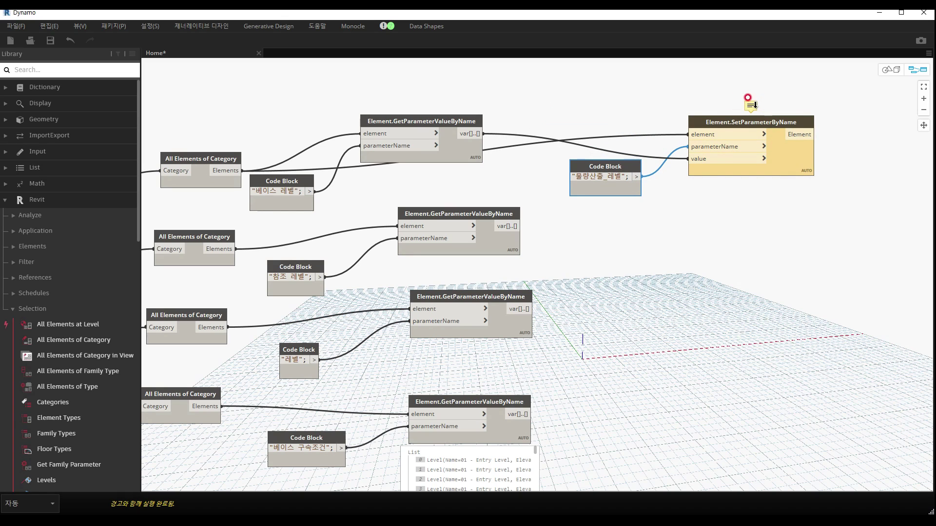
mouse_move(747, 99)
Move the Element.SetParameterByName node and its Code Block farther out, read the node's warning, and disconnect its value input
drag(716, 219, 604, 132)
drag(706, 123, 771, 126)
mouse_move(816, 110)
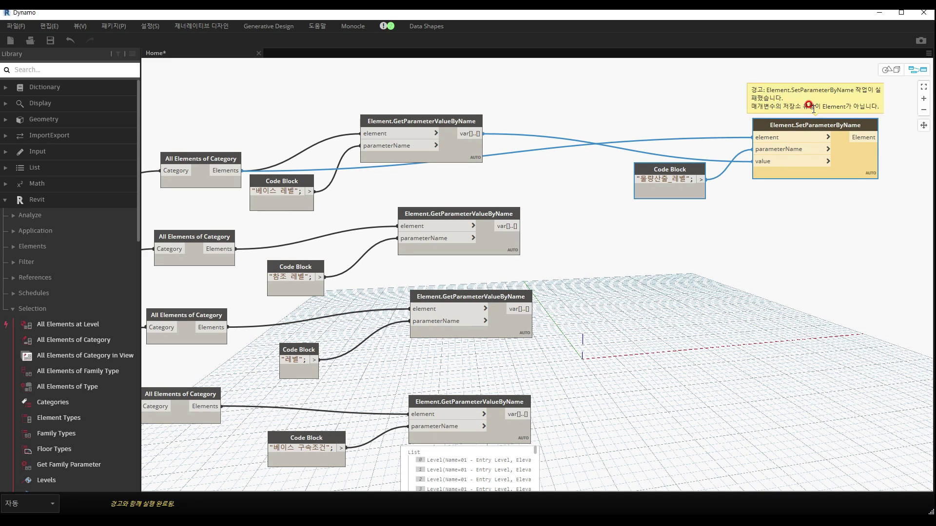
drag(771, 162, 487, 142)
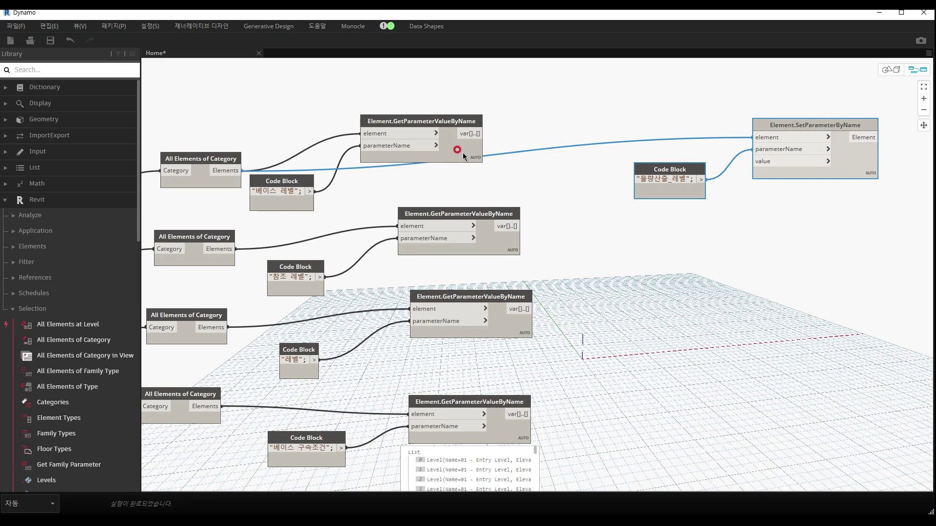
Preview the column row's Element.GetParameterValueByName output and reposition that node above its row
click(459, 116)
middle_drag(462, 123, 465, 171)
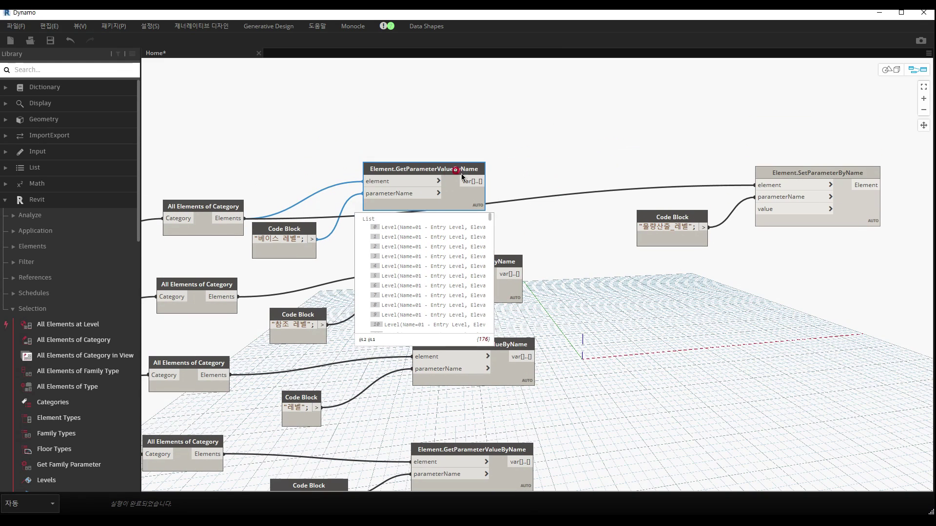
drag(449, 169, 449, 100)
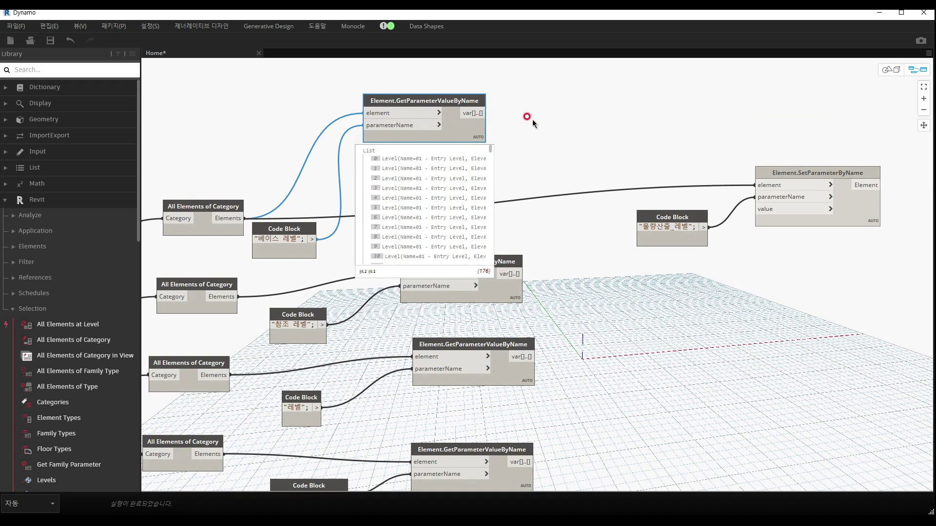
middle_drag(532, 119, 533, 127)
drag(405, 272, 449, 272)
click(546, 258)
drag(698, 221, 692, 211)
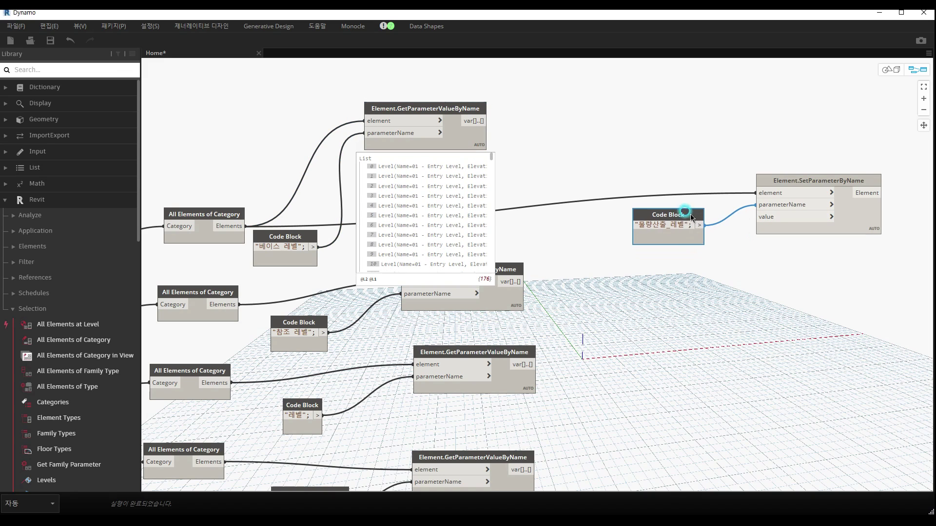
click(475, 144)
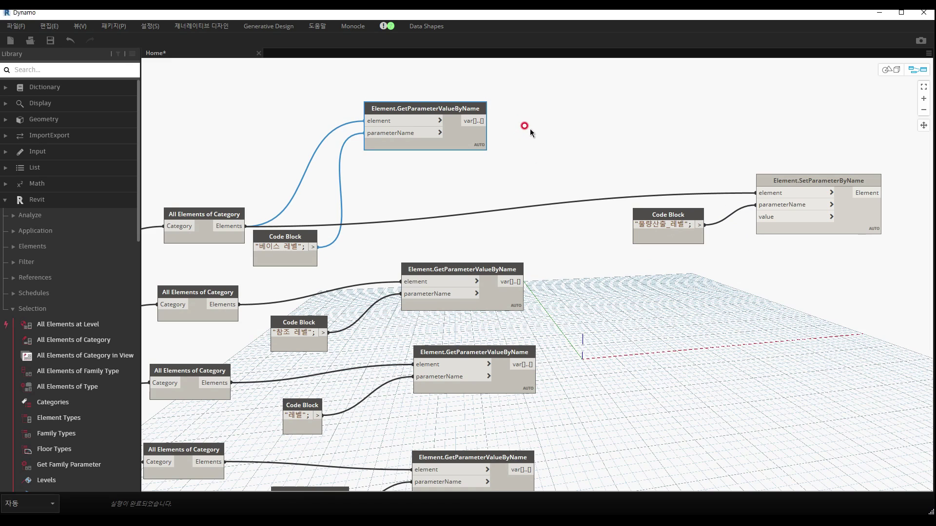
drag(456, 105, 461, 127)
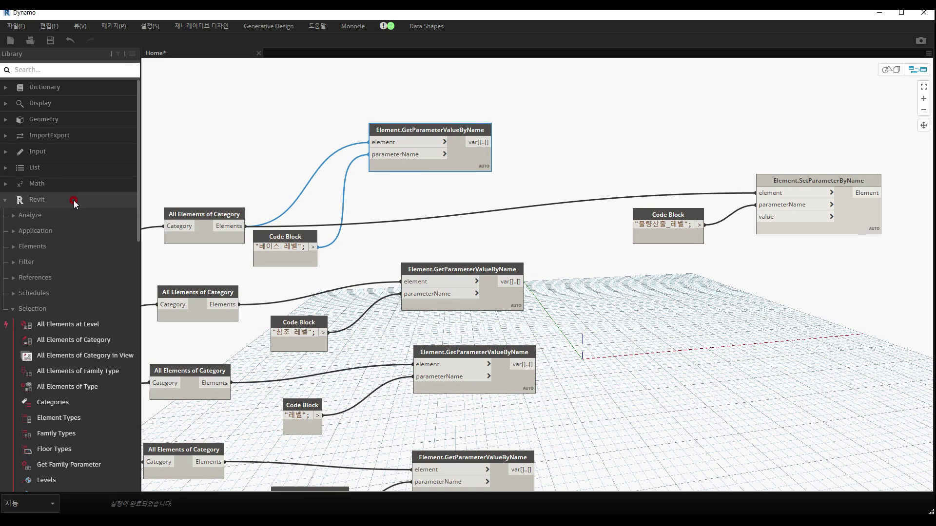
Find the Name node under Revit Elements > Level in the library and place it beside the column row's Element.GetParameterValueByName node
click(34, 309)
click(40, 261)
click(39, 261)
click(37, 246)
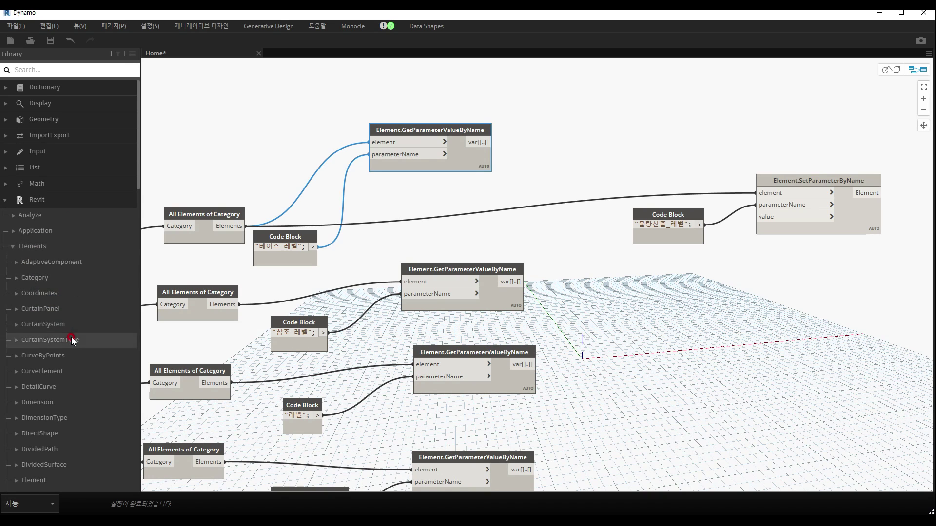
scroll(72, 340, down, 8)
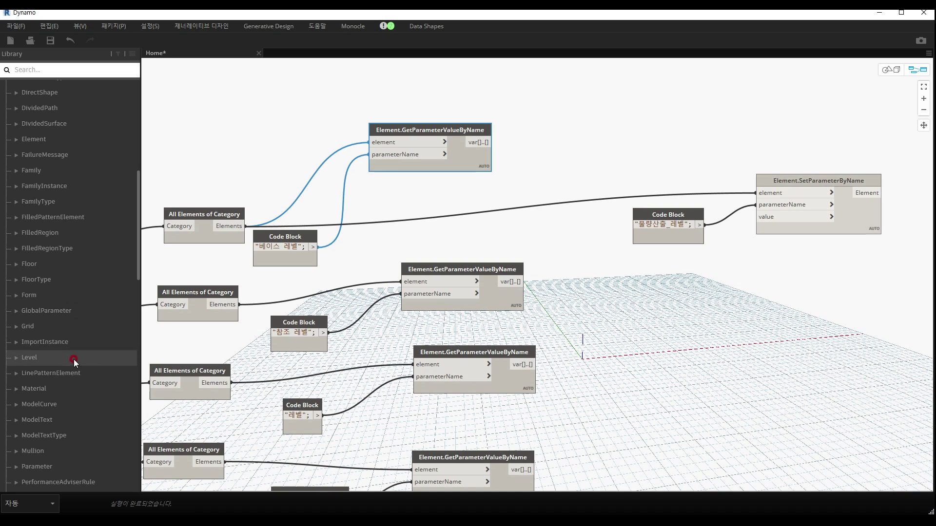
click(74, 360)
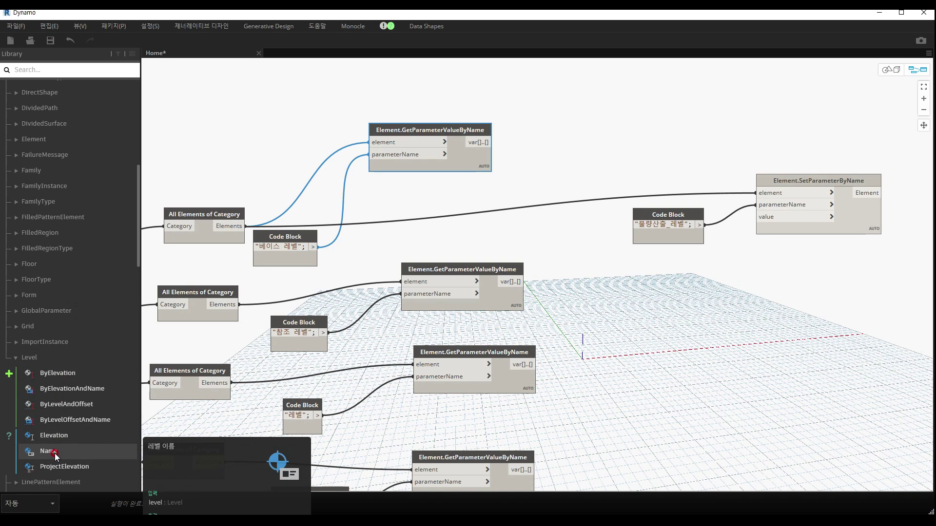
scroll(66, 303, up, 5)
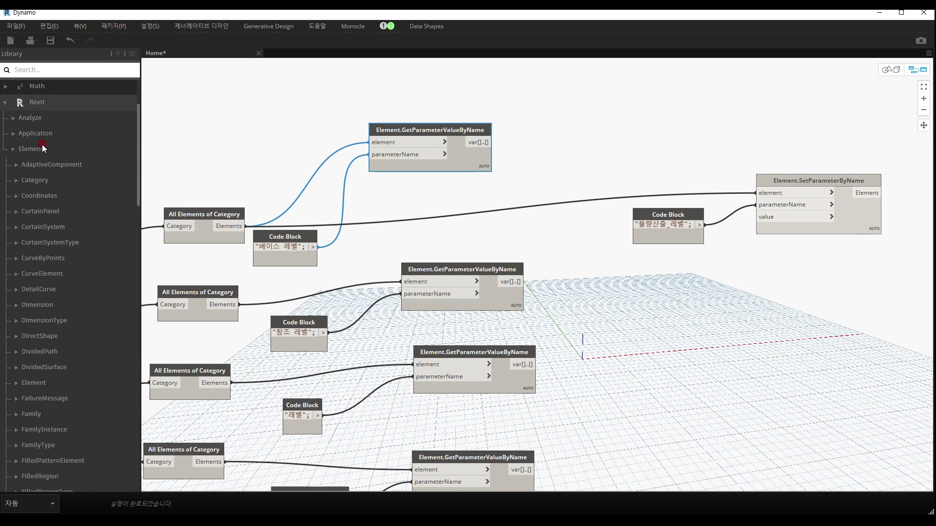
scroll(66, 291, down, 5)
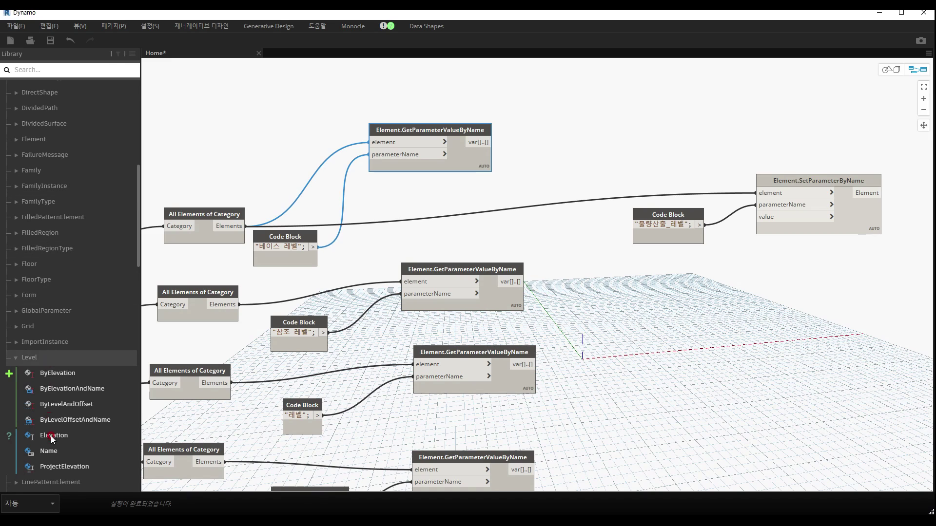
click(48, 451)
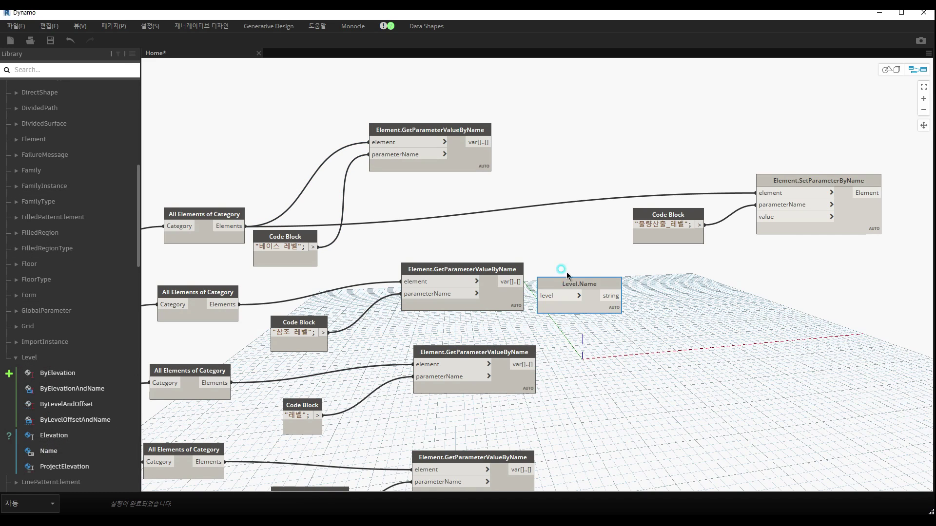
drag(567, 288, 559, 143)
Connect the column level values through Level.Name to the value input of Element.SetParameterByName and preview the output
drag(493, 143, 529, 152)
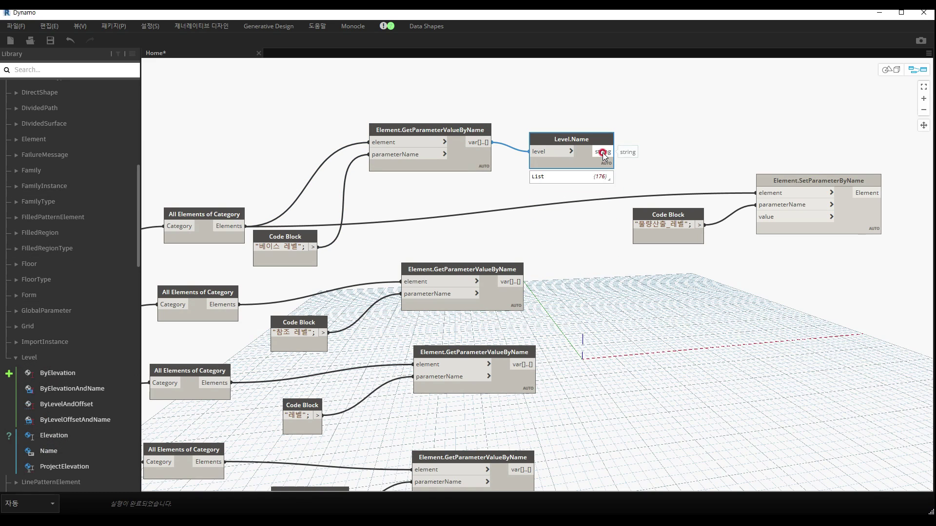
drag(605, 152, 731, 202)
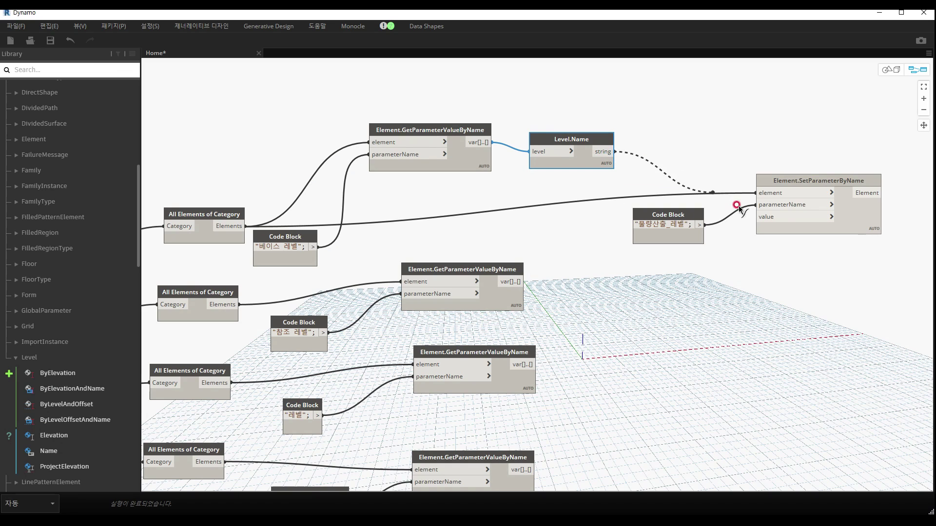
click(798, 222)
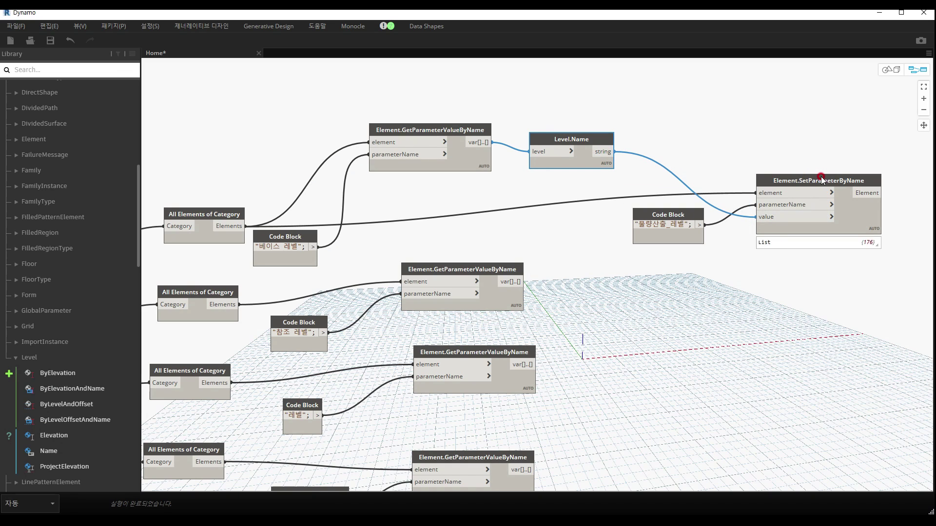
mouse_move(872, 236)
click(874, 239)
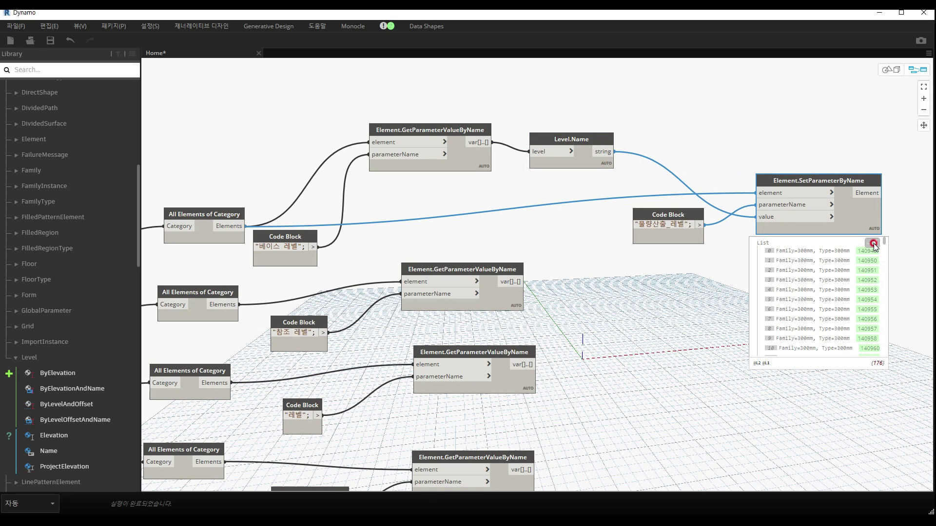
click(758, 257)
Duplicate the Level.Name, "물량산출_레벨" Code Block and Element.SetParameterByName nodes beside the 구조 프레임 row and detach the copies from the column row
middle_drag(761, 265, 747, 228)
drag(572, 103, 592, 123)
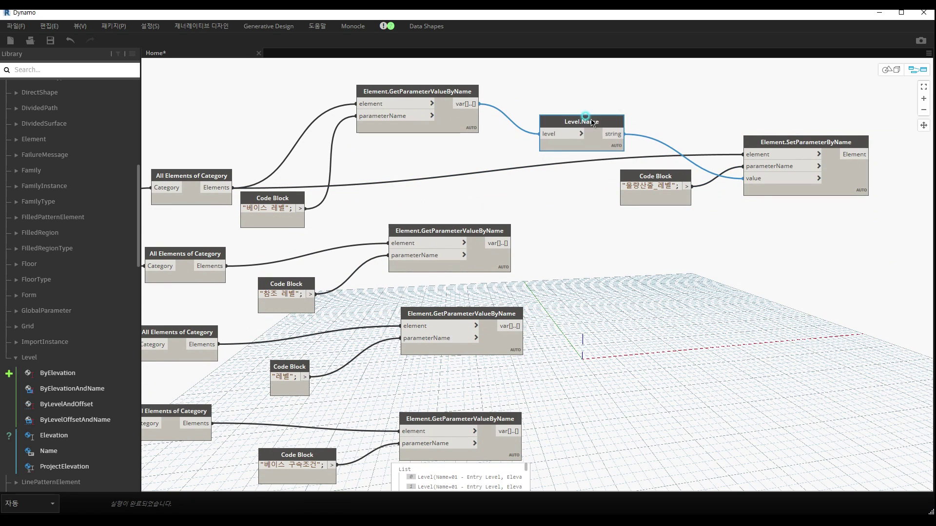
drag(828, 242, 583, 80)
key(ctrl+c)
key(ctrl+v)
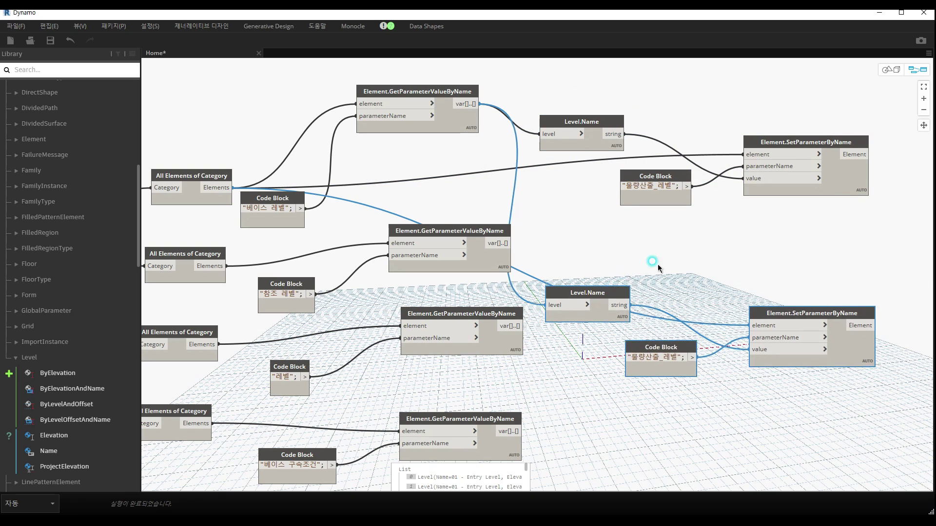
drag(629, 290, 707, 240)
mouse_move(626, 255)
mouse_down()
mouse_move(569, 215)
mouse_move(591, 215)
mouse_move(596, 205)
mouse_move(648, 230)
mouse_move(610, 220)
mouse_move(628, 246)
mouse_up()
drag(809, 278, 737, 244)
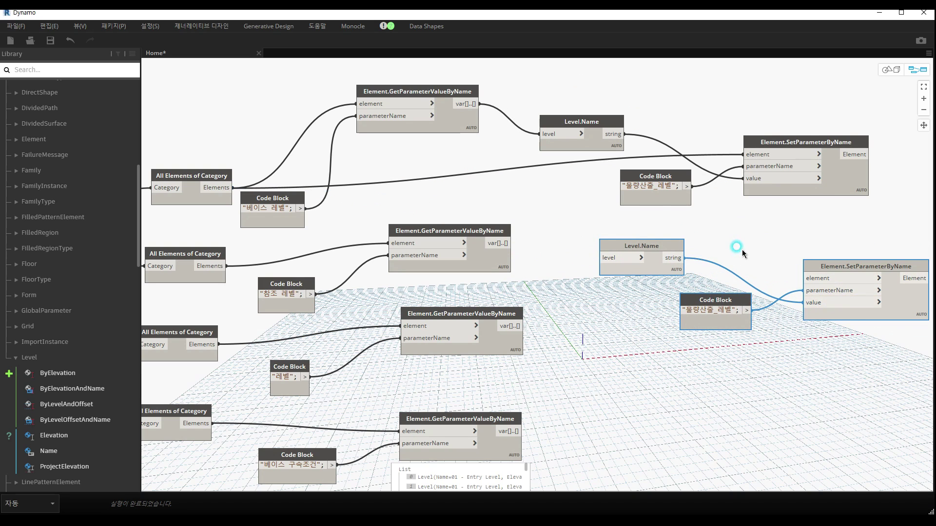
Paste two more copies of the Level.Name, "물량산출_레벨" Code Block and Element.SetParameterByName group for the floor and wall rows
middle_drag(700, 243, 595, 195)
scroll(539, 203, down, 2)
key(ctrl+v)
drag(722, 304, 737, 350)
key(ctrl+v)
click(655, 329)
Connect the 구조 프레임 row's level values to Level.Name and its category elements to Element.SetParameterByName's element input
drag(458, 189, 520, 195)
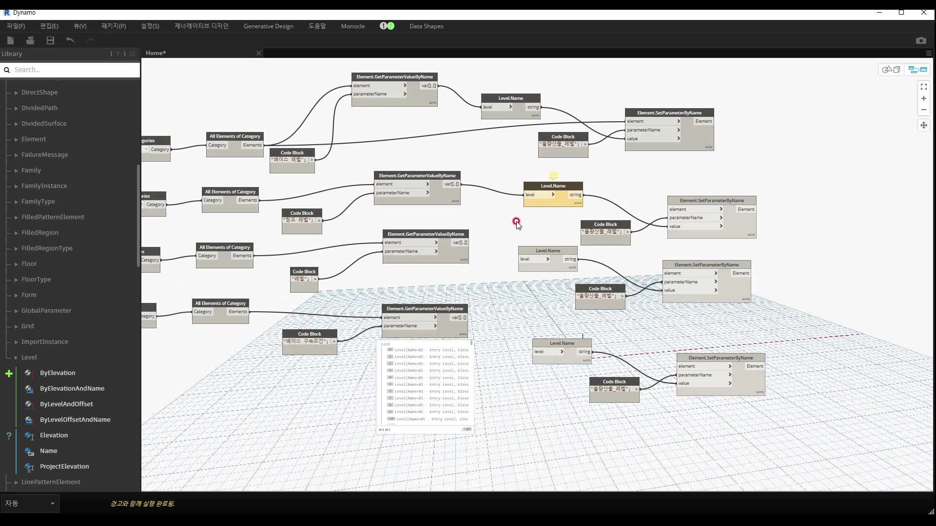
middle_drag(490, 225, 519, 232)
drag(283, 209, 697, 216)
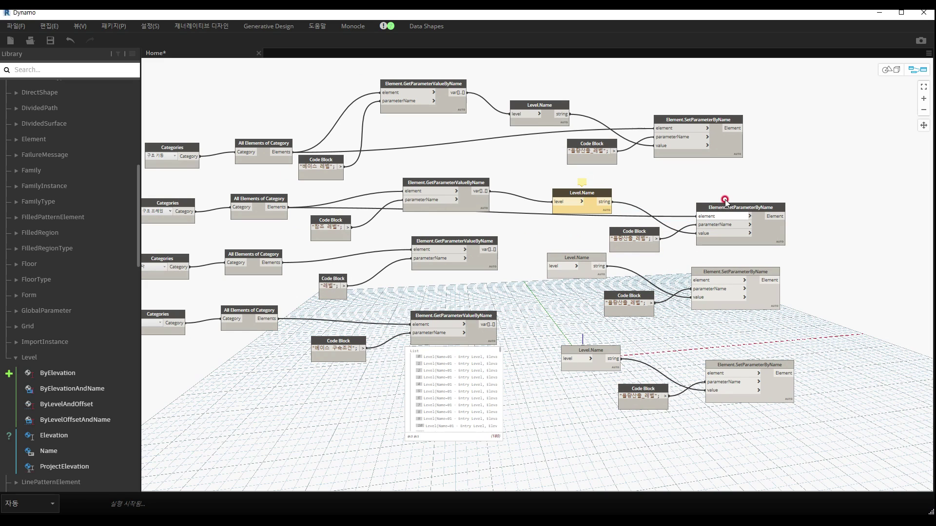
Inspect the 구조 프레임 row's Level.Name warning and compare the Level.Name, Element.GetParameterValueByName and All Elements of Category outputs
mouse_move(735, 193)
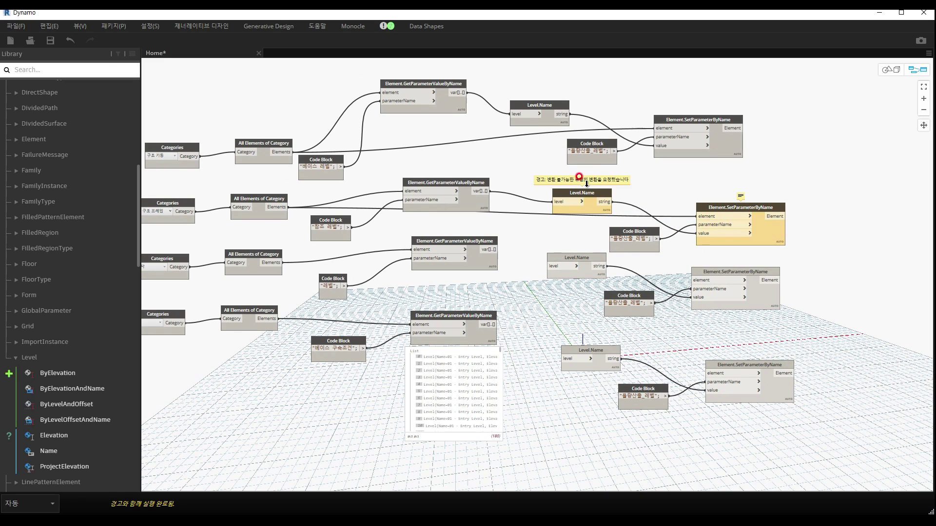
click(608, 221)
click(484, 211)
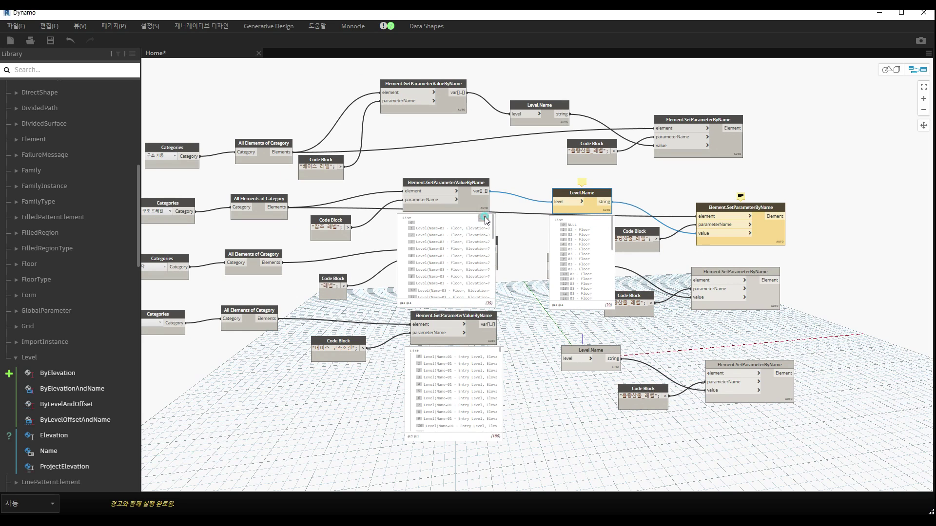
click(280, 225)
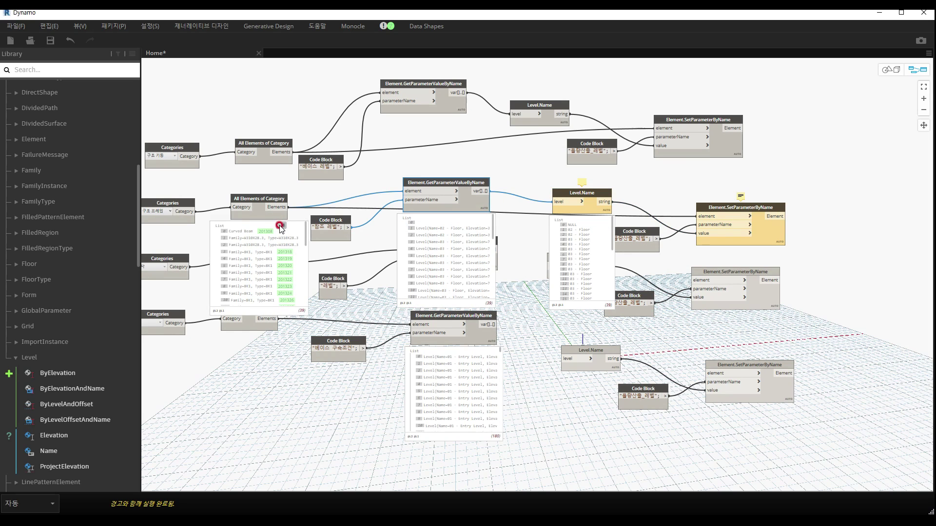
scroll(210, 233, up, 2)
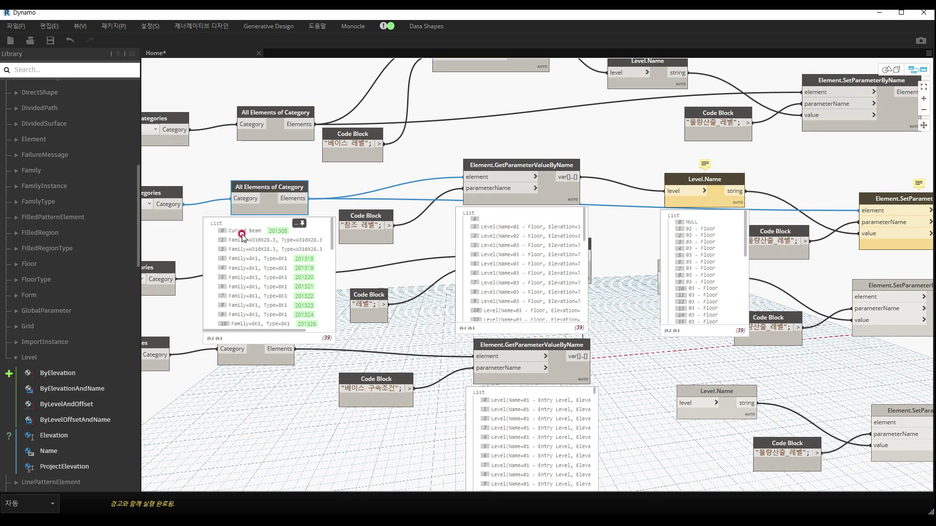
click(300, 223)
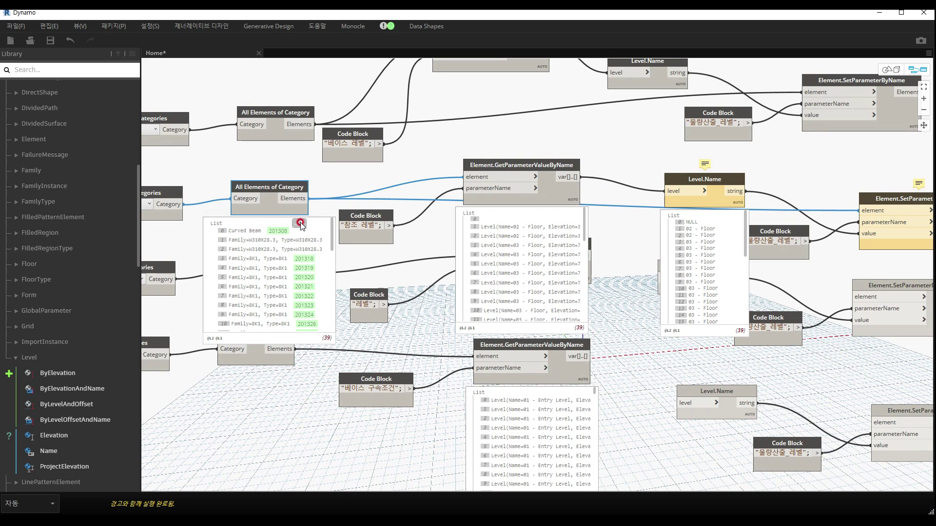
click(572, 213)
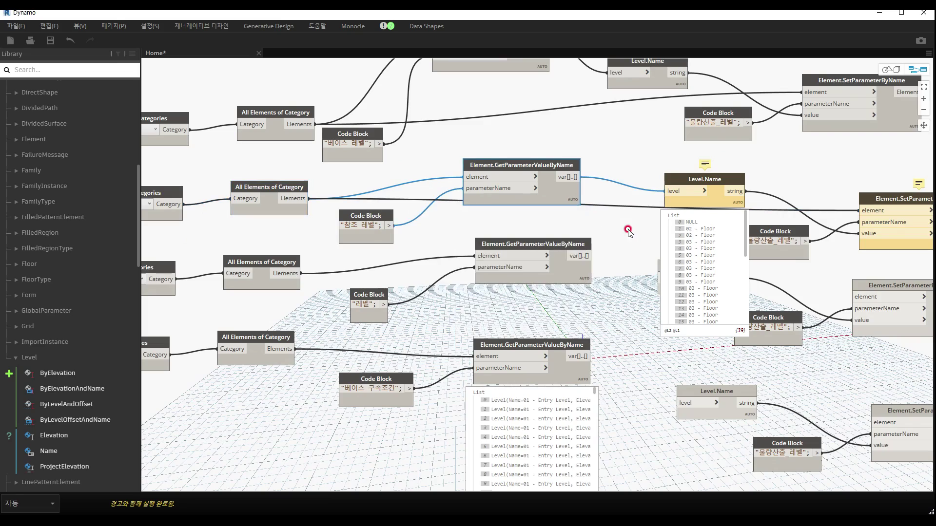
middle_drag(628, 230, 551, 239)
click(660, 227)
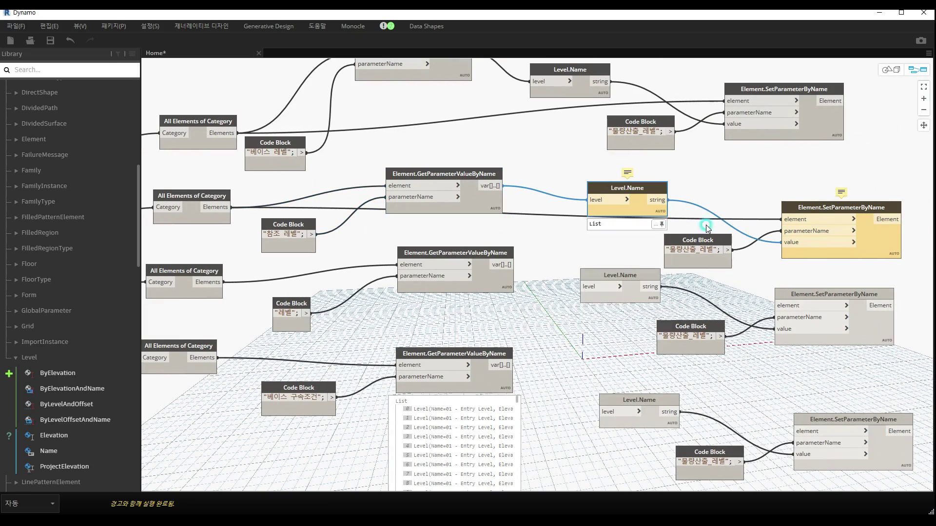
Switch to Revit to examine the 3D model, return to Dynamo and preview the 구조 프레임 row's Element.SetParameterByName output
click(881, 17)
shift+middle_drag(550, 142, 497, 258)
scroll(466, 244, up, 2)
scroll(466, 243, up, 2)
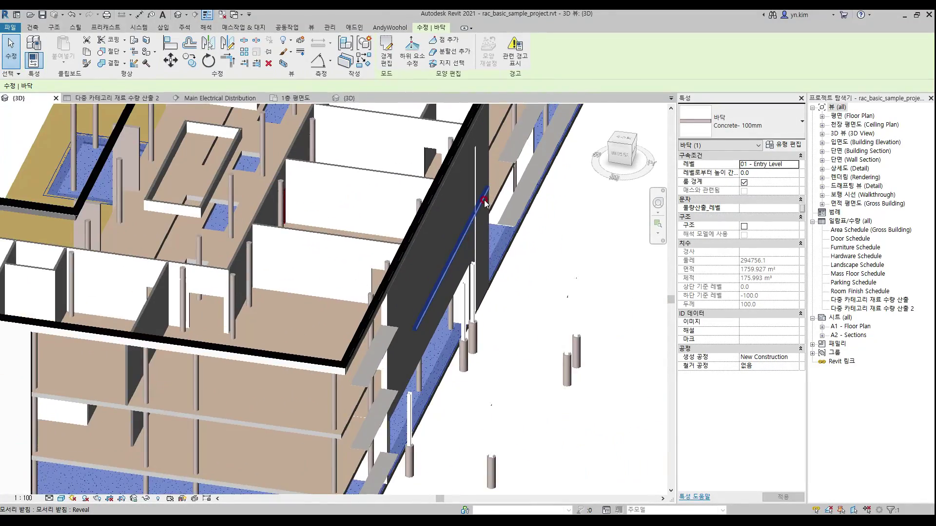
scroll(399, 312, down, 5)
shift+middle_drag(398, 312, 493, 357)
mouse_move(764, 487)
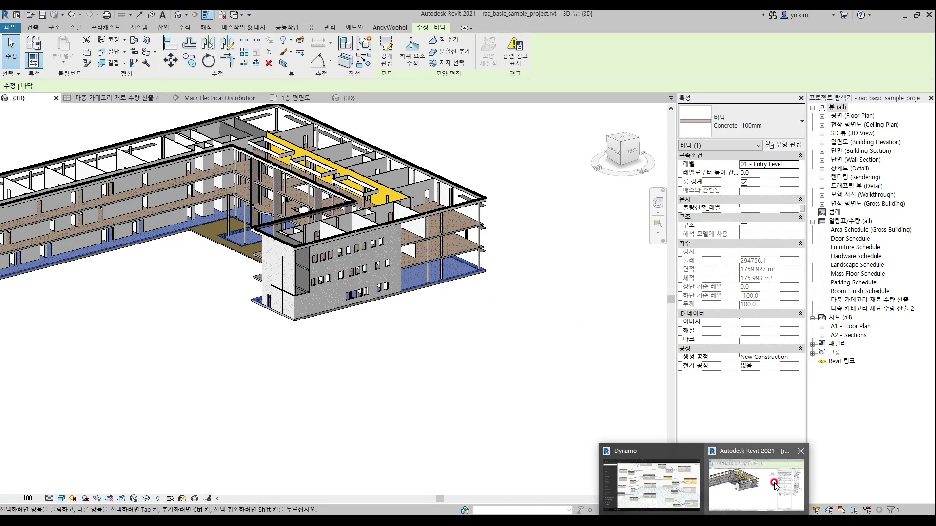
click(658, 485)
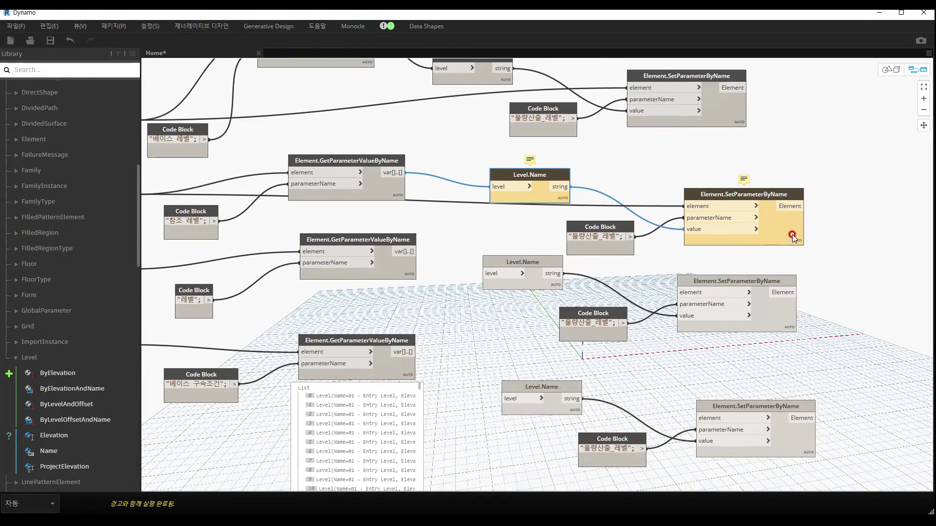
click(722, 271)
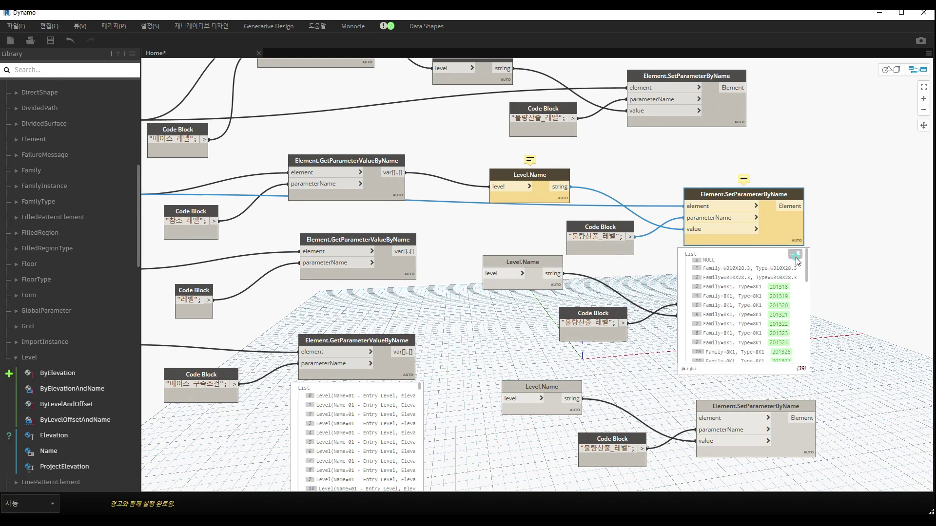
Connect the 바닥 row's Element.GetParameterValueByName output to its Level.Name node and move the Element.GetParameterValueByName node lower
middle_drag(606, 271, 686, 243)
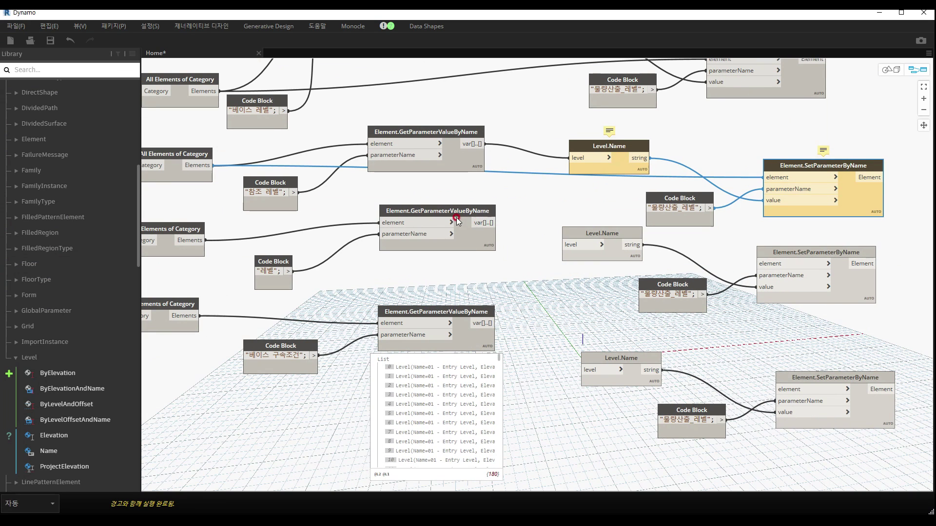
middle_drag(539, 251, 618, 262)
mouse_move(596, 224)
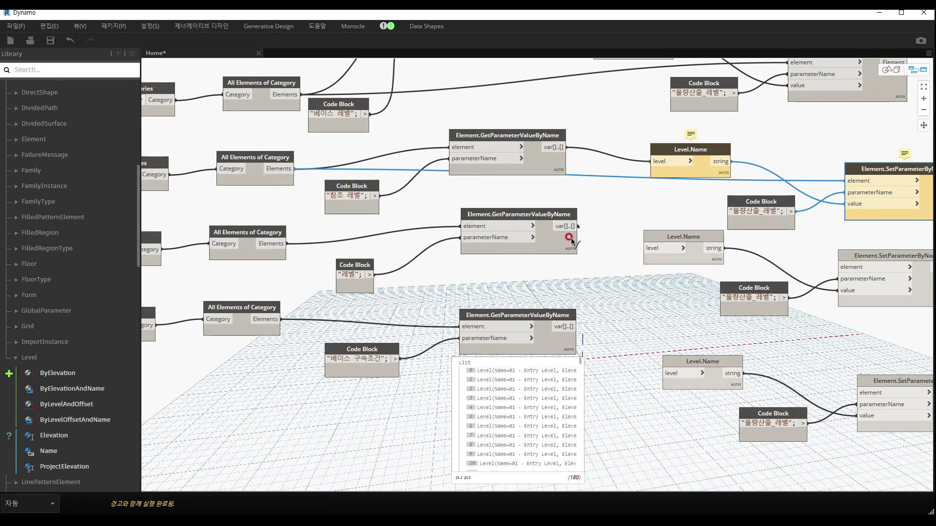
click(646, 248)
drag(542, 214, 544, 254)
Connect the 바닥 row's All Elements of Category output to the element input of its Element.SetParameterByName node
click(277, 245)
click(439, 261)
middle_drag(272, 244, 437, 246)
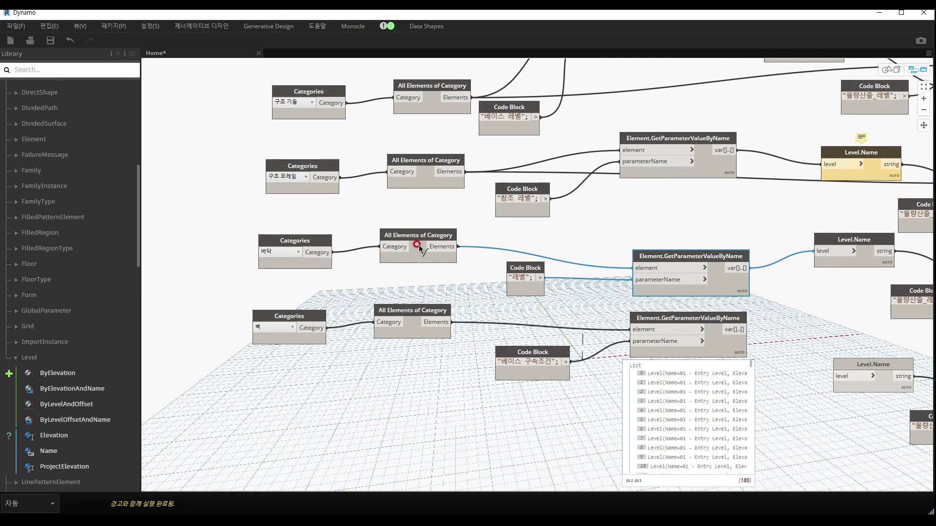
click(433, 247)
middle_drag(860, 243, 595, 241)
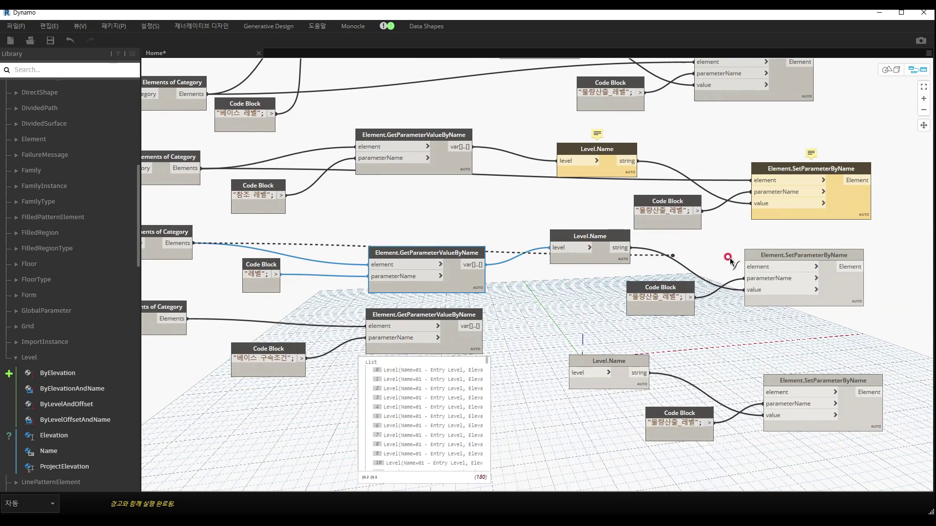
click(754, 269)
Connect the 벽 row's level values to its Level.Name node and its category elements to Element.SetParameterByName's element input
middle_drag(717, 381, 739, 322)
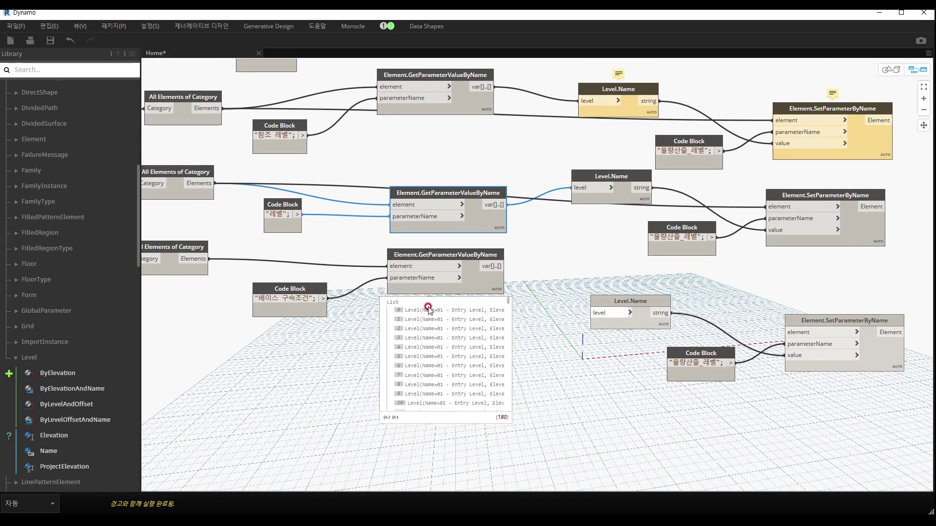
middle_drag(424, 306, 511, 295)
mouse_move(309, 248)
middle_down()
mouse_move(438, 244)
mouse_move(308, 250)
middle_up()
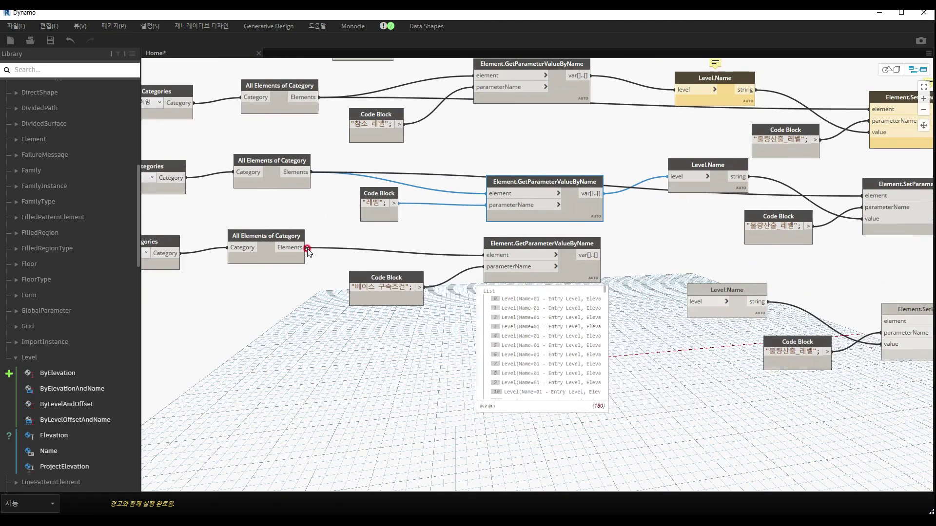
click(591, 256)
click(678, 302)
click(295, 249)
middle_drag(850, 313, 731, 295)
click(762, 305)
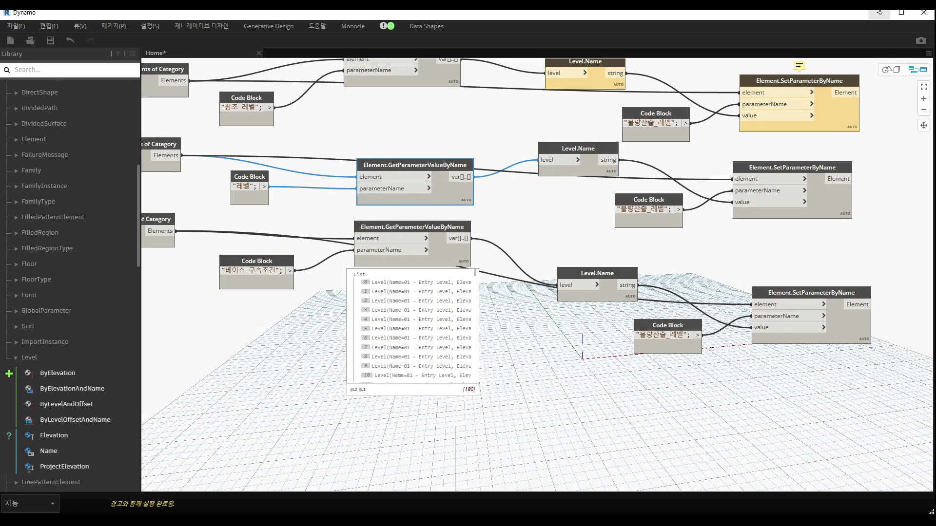
Switch to Revit, open the schedule 다중 카테고리 재료 수량 산출 2 and review its 물량산출_레벨 column
click(879, 13)
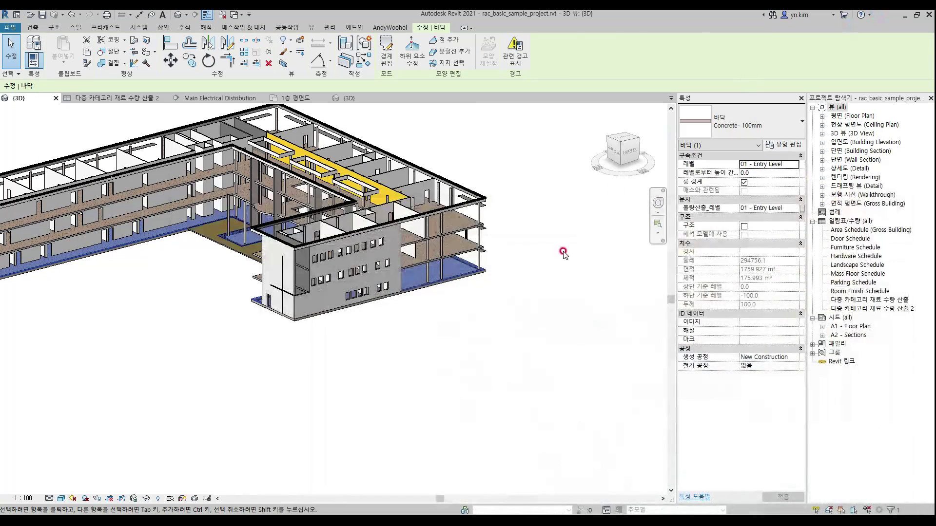
click(136, 97)
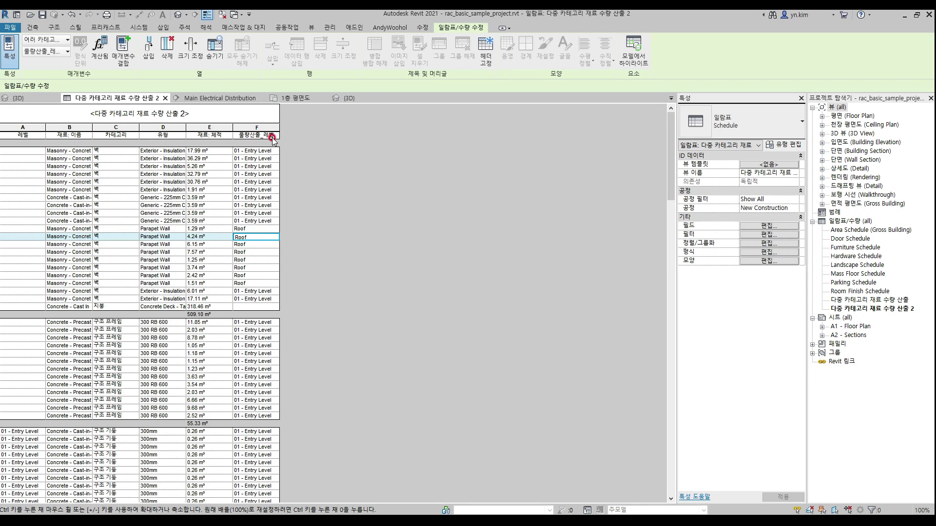
click(254, 155)
scroll(274, 307, down, 4)
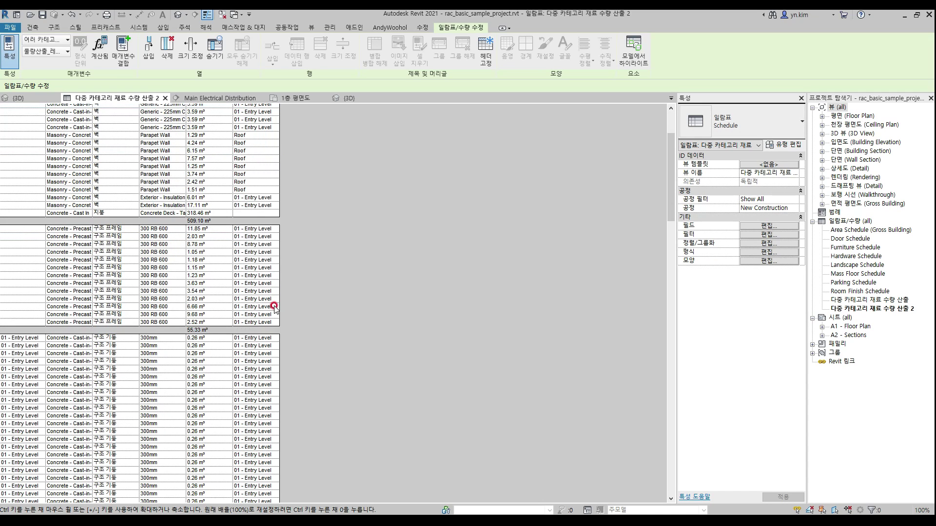
scroll(261, 228, down, 8)
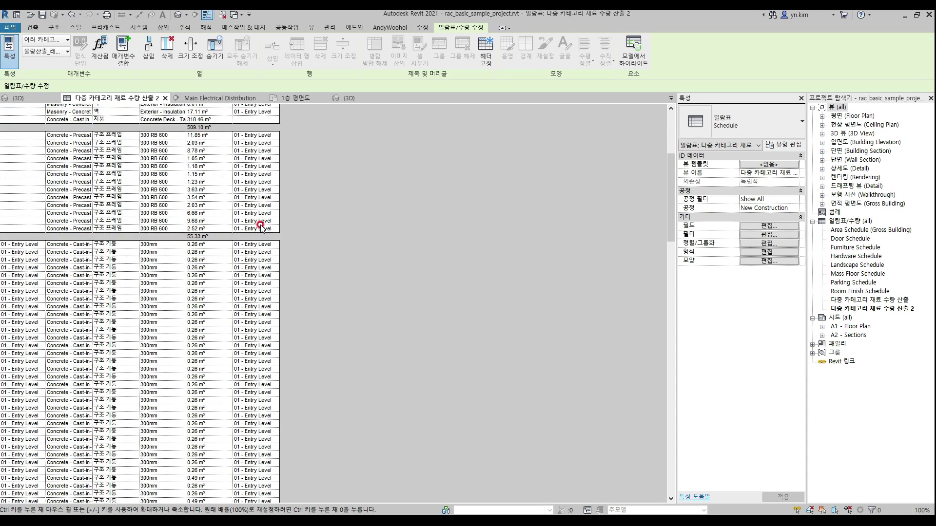
scroll(263, 229, up, 10)
scroll(265, 229, up, 2)
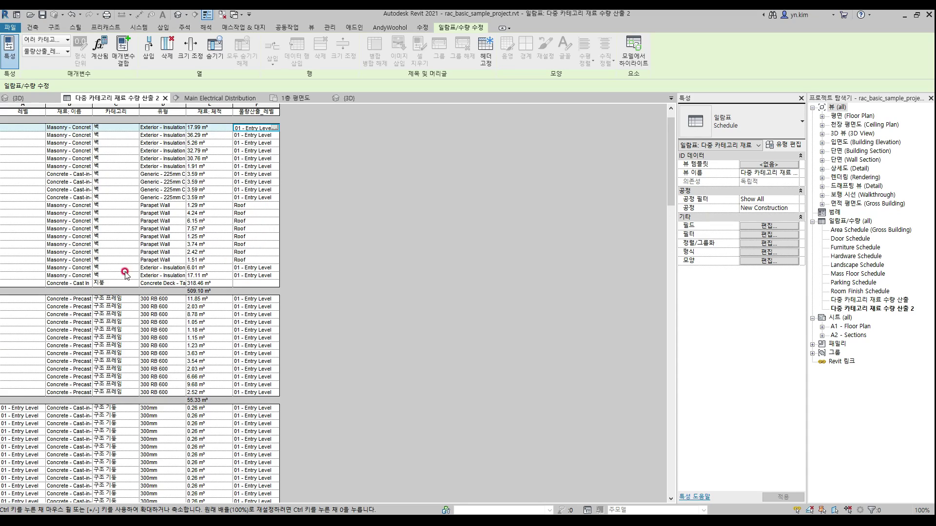
Check the 지붕 row's category, 물량산출_레벨 and 레벨 cells in the schedule
click(111, 283)
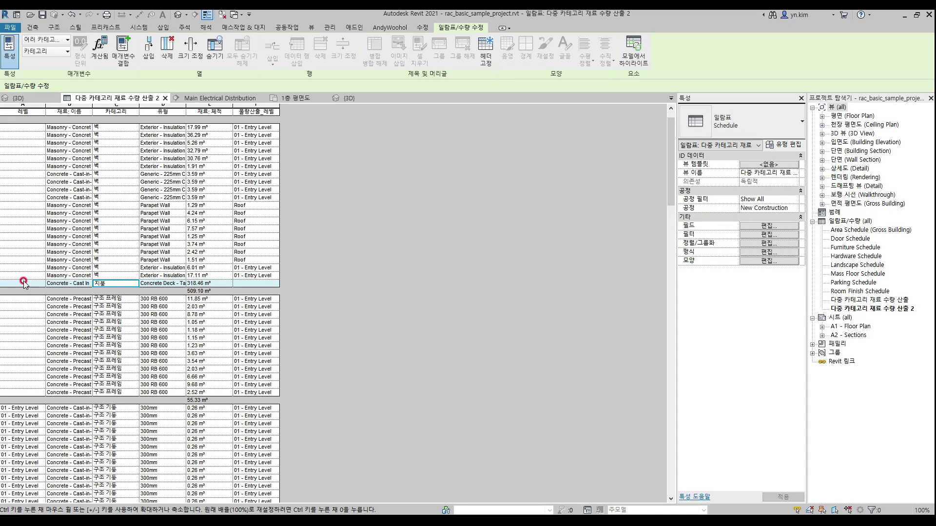
click(264, 284)
click(35, 285)
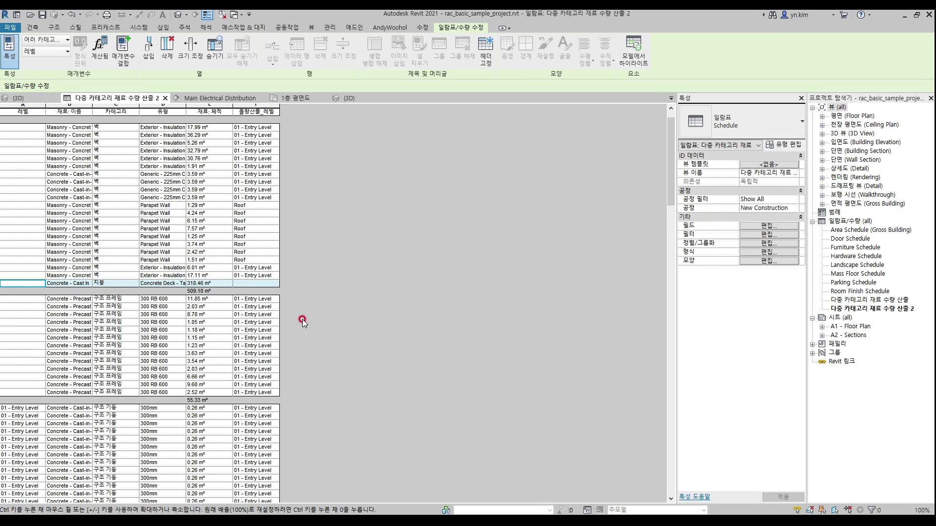
Set the schedule's first sorting criterion to 물량산출_레벨 in place of 레벨 and apply it
scroll(257, 319, down, 4)
click(763, 244)
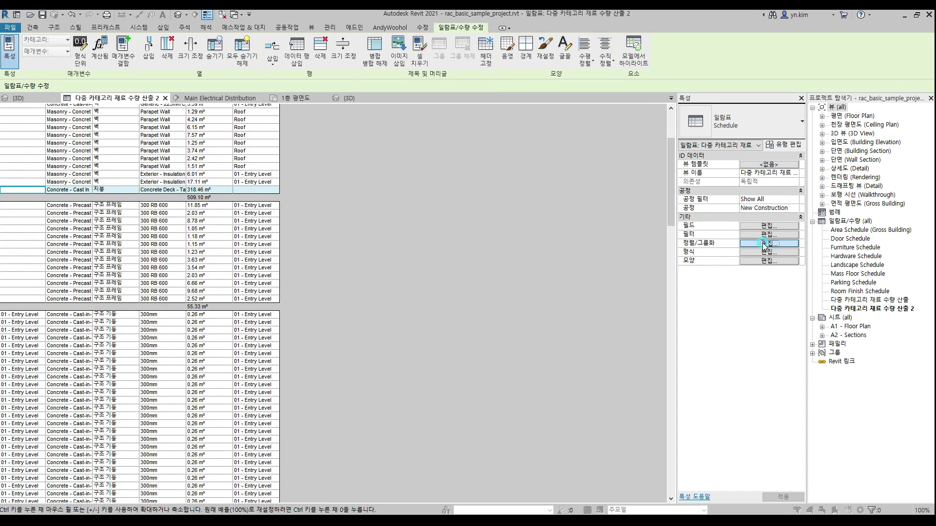
click(505, 171)
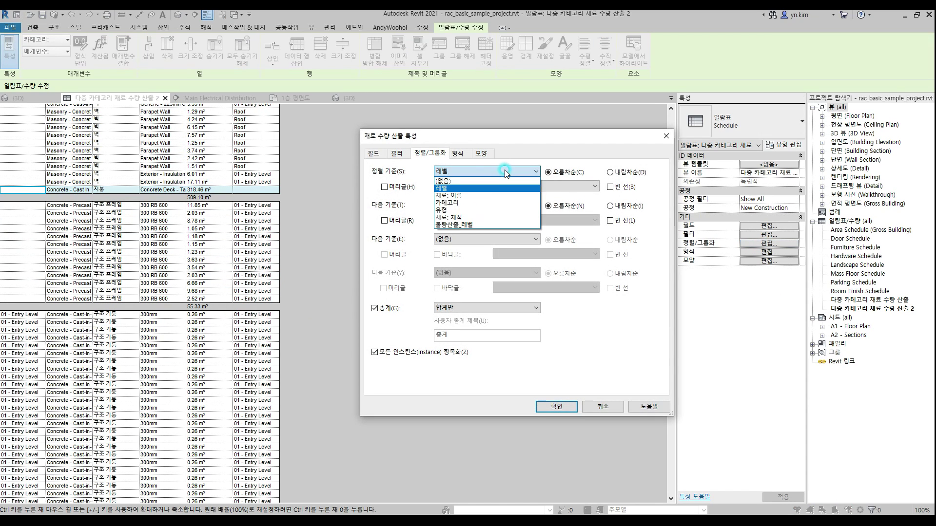
click(486, 224)
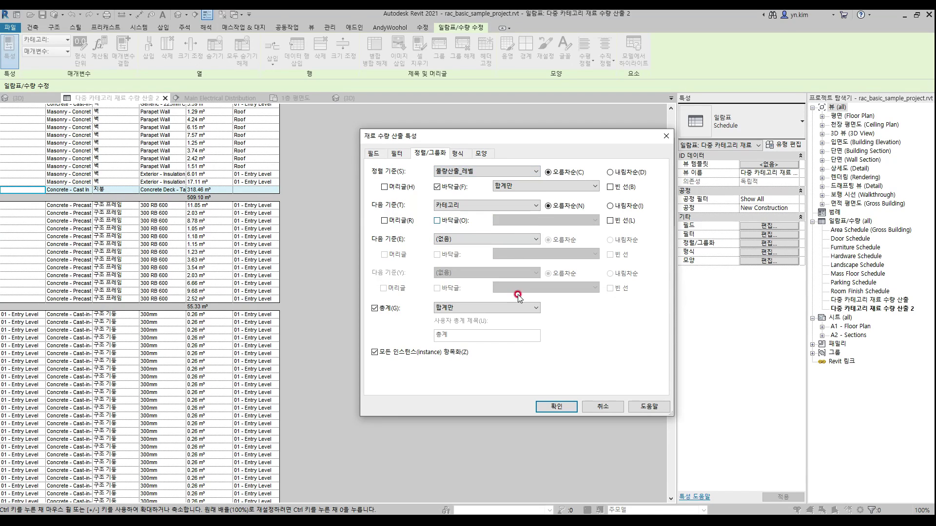
click(563, 410)
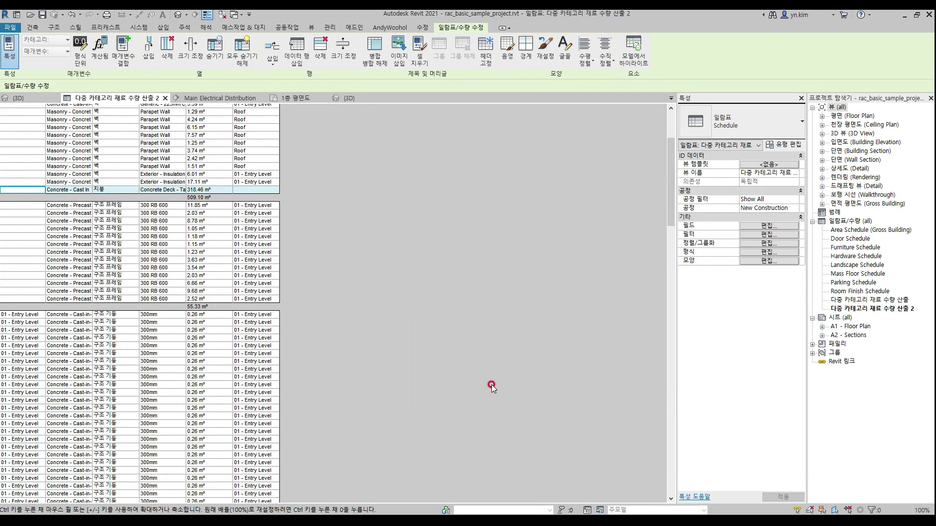
Review how the schedule rows are grouped by 물량산출_레벨 across columns, framing, floors and walls
scroll(288, 316, up, 3)
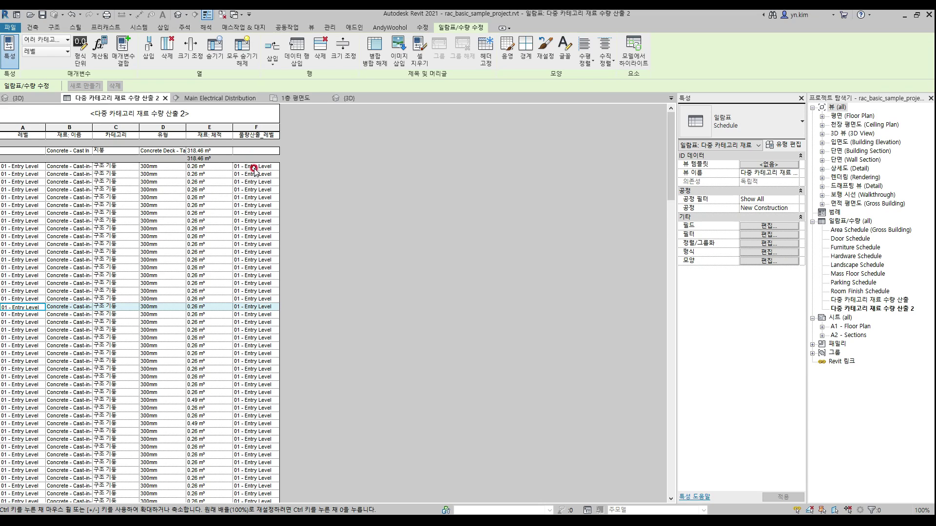
scroll(248, 177, down, 5)
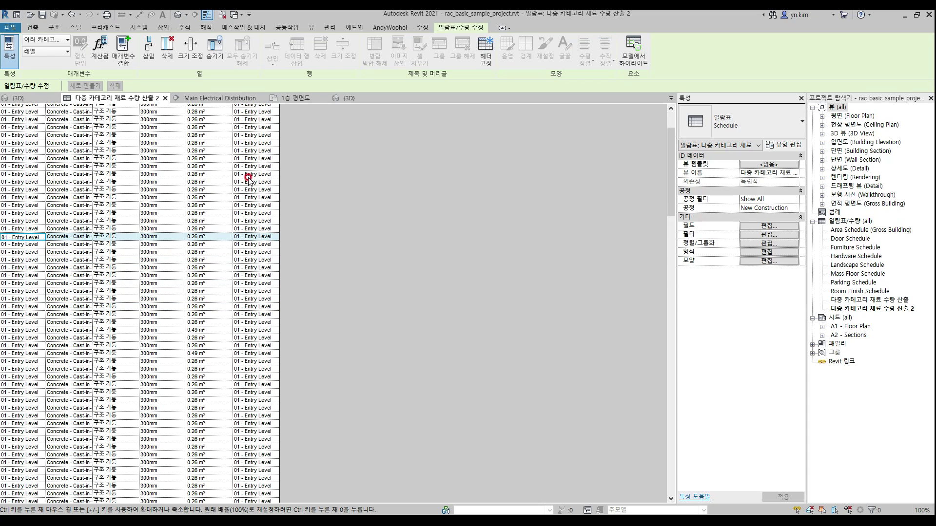
scroll(250, 178, down, 5)
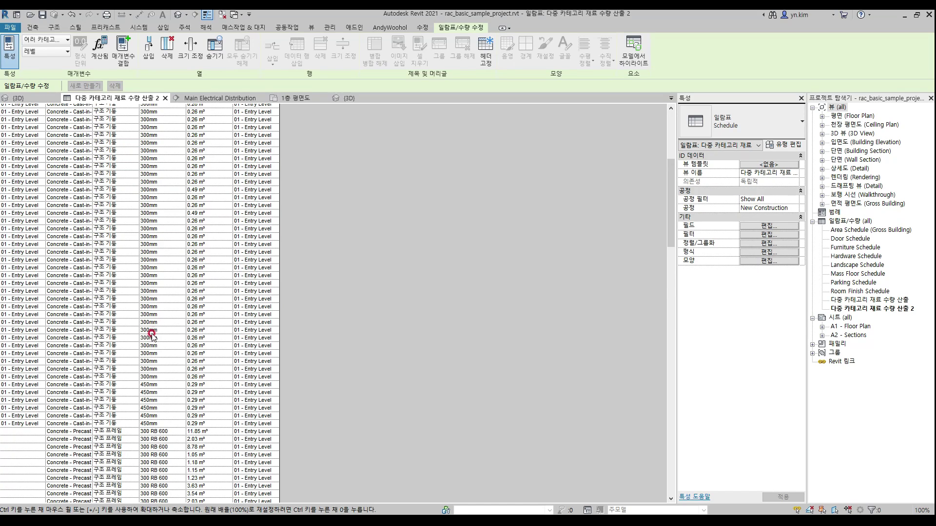
scroll(156, 333, down, 1)
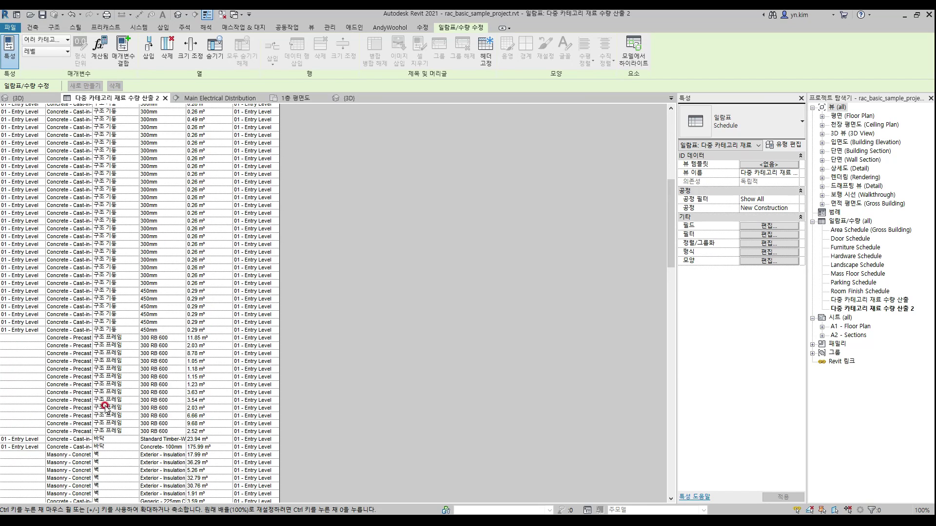
Check the schedule's filter that limits 재료: 이름 to materials containing Concrete, leaving it unchanged
scroll(111, 433, down, 4)
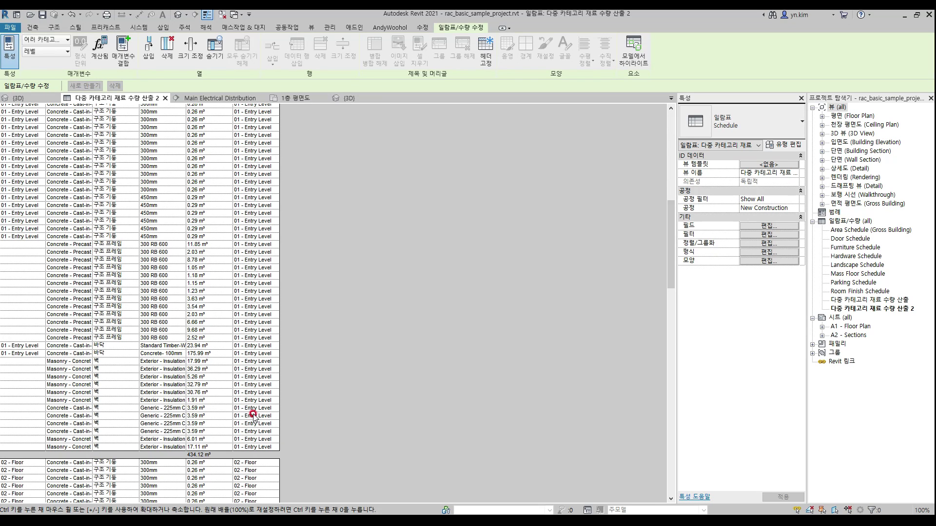
scroll(253, 415, up, 10)
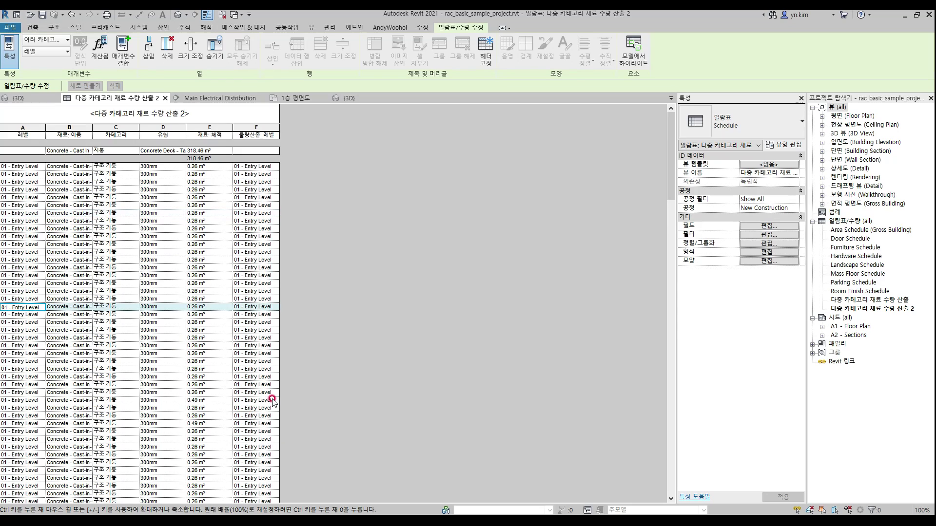
click(763, 238)
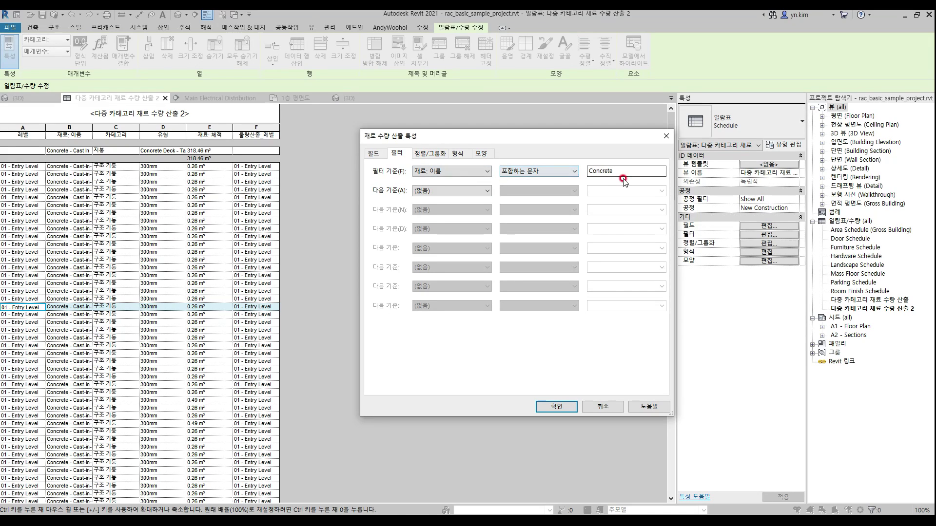
click(664, 138)
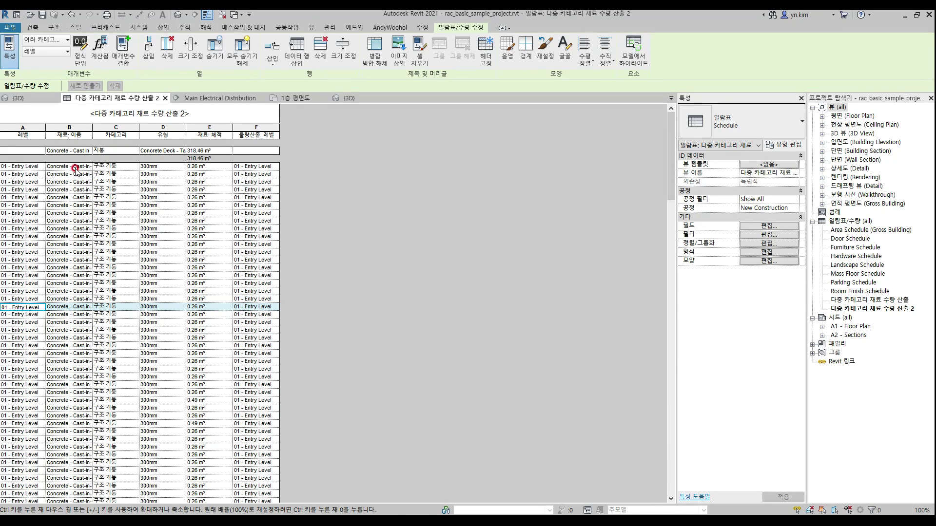
Examine the 물량산출_레벨 cells of the 01 - Entry Level and 02 - Floor groups down to each group's last row
click(252, 168)
scroll(262, 288, down, 15)
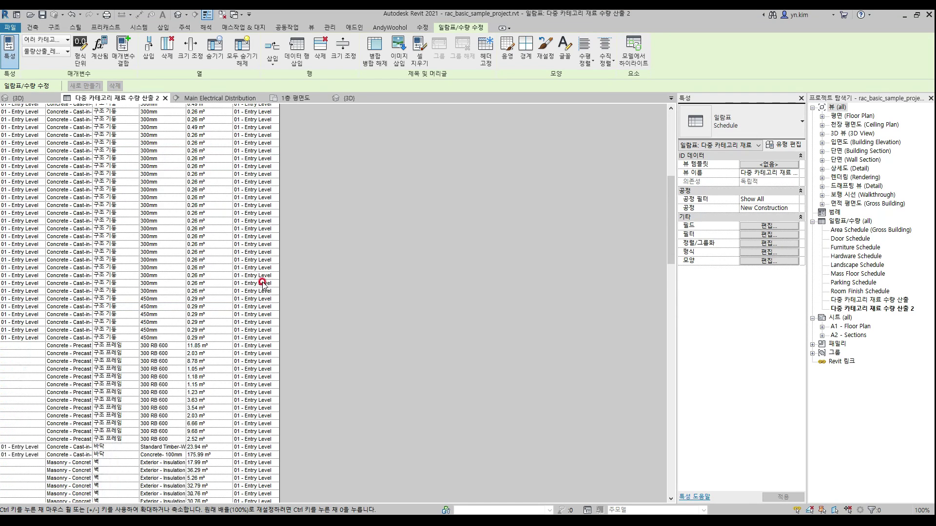
click(258, 384)
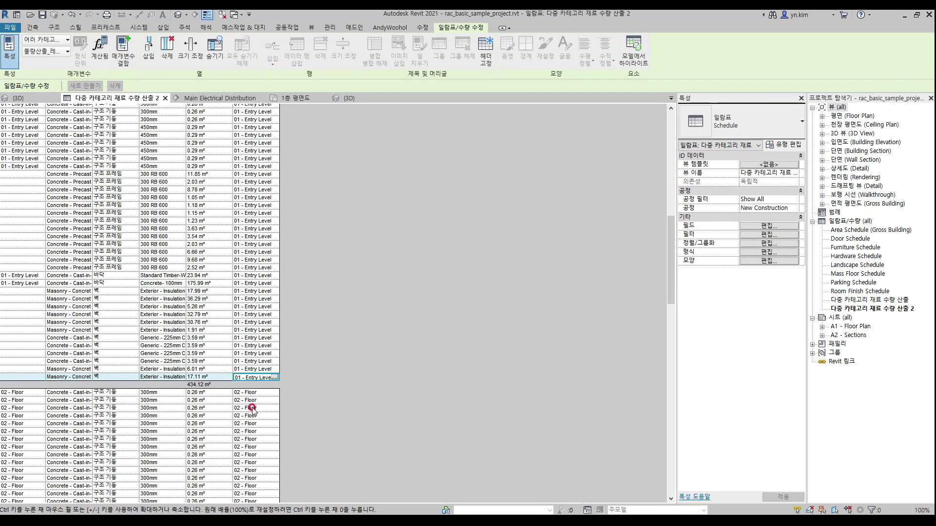
click(256, 393)
scroll(259, 406, down, 3)
scroll(257, 405, down, 15)
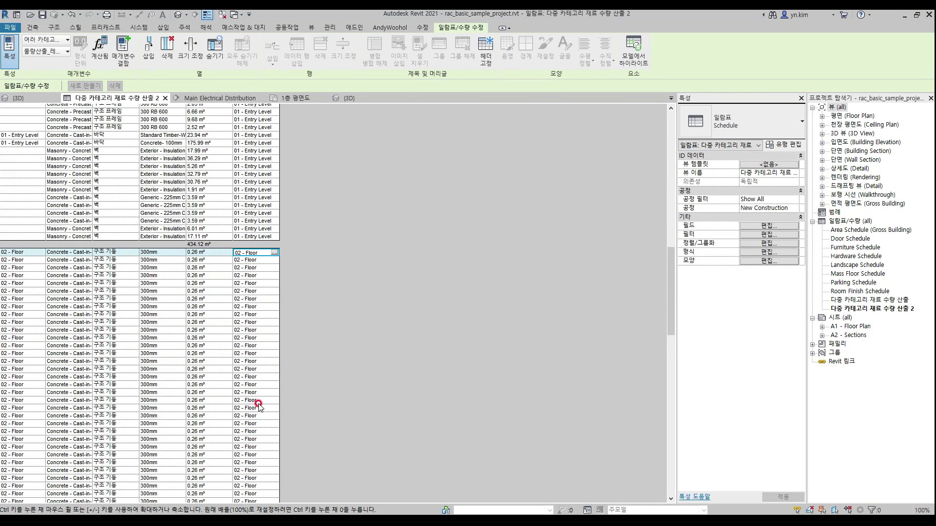
click(256, 401)
click(257, 432)
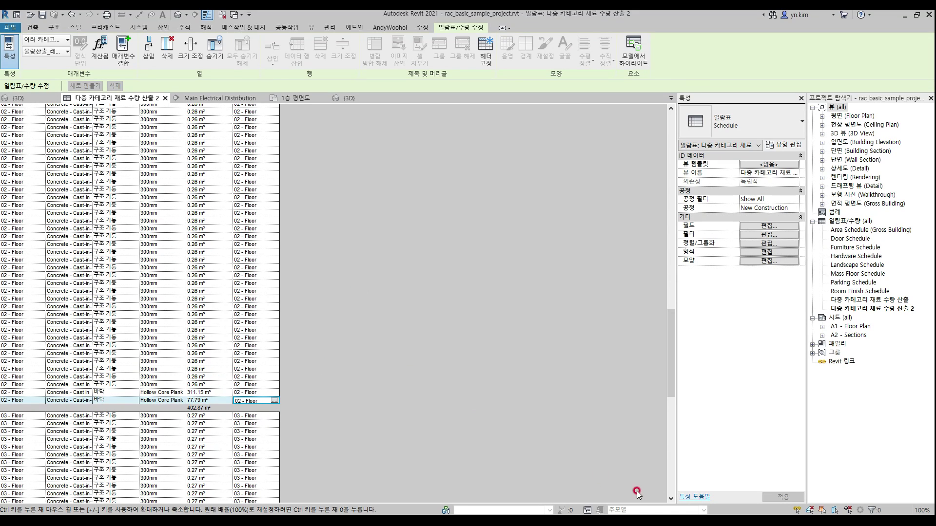
Close Dynamo without saving the changes to the Home workspace
mouse_move(697, 451)
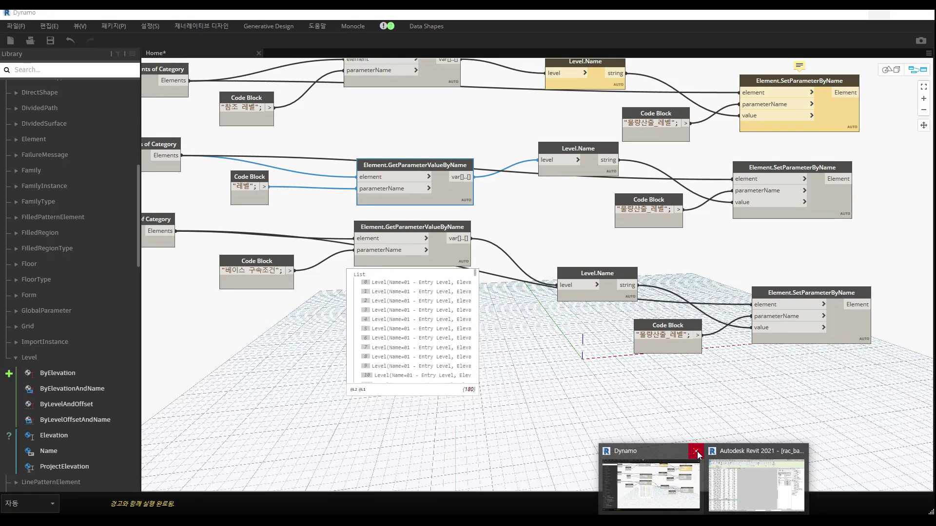
click(695, 451)
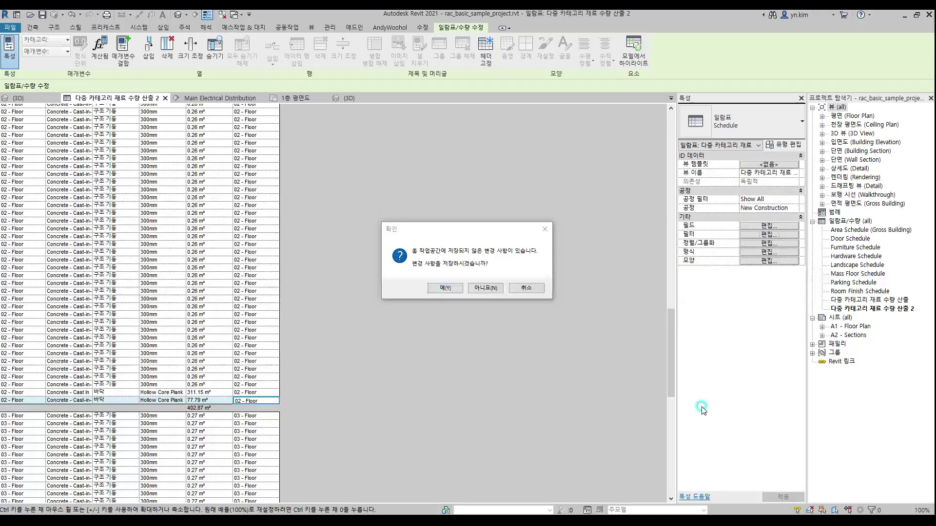
click(483, 287)
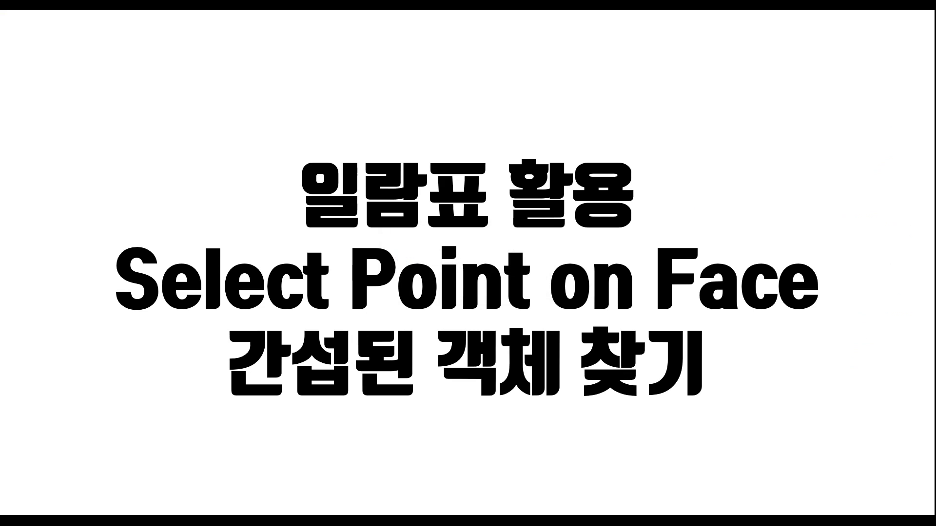
Switch from the presentation slide back to Revit and bring up the Main Electrical Distribution section of rme_basic_sample_project
key(alt+Tab)
key(alt+Tab)
key(alt+Tab)
key(alt+Tab)
key(alt+Tab)
key(alt+Tab)
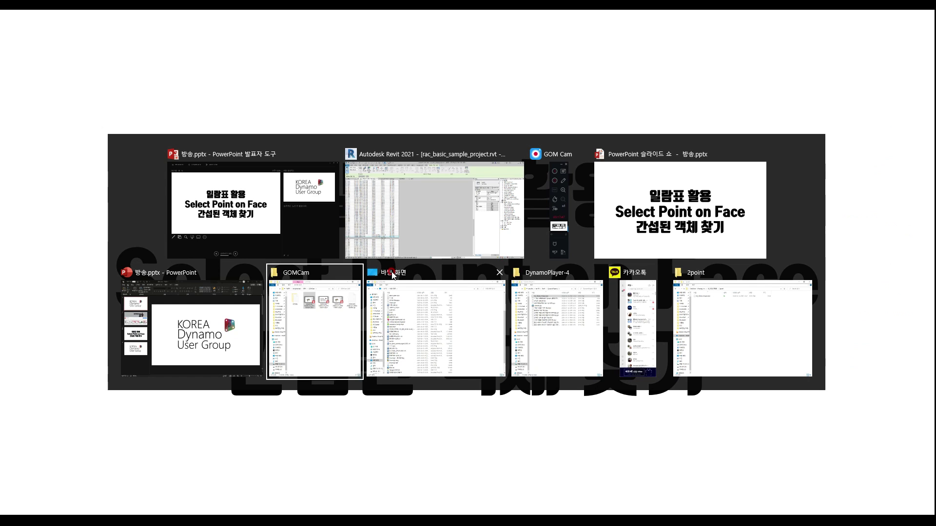
key(alt+Tab)
key(alt+Tab)
key(alt+Tab)
click(446, 223)
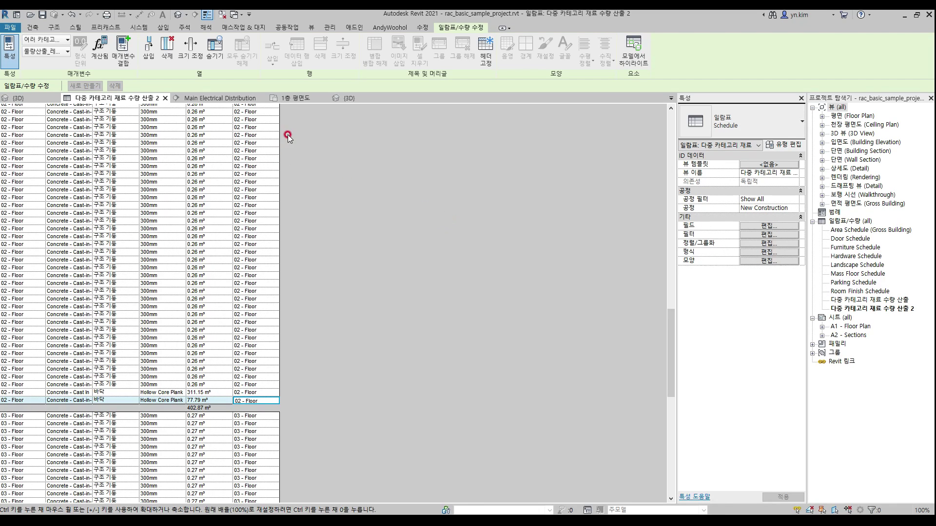
click(215, 98)
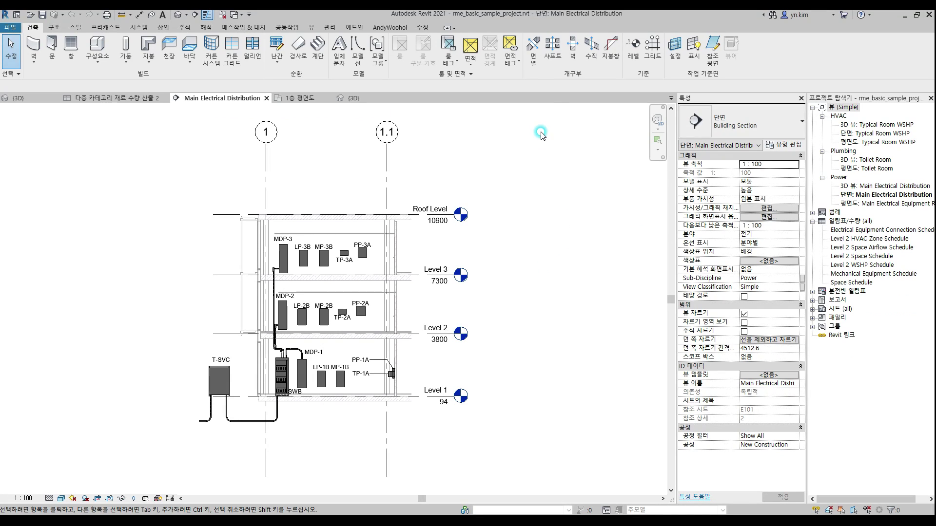
Open the default {3D} view of the MEP sample project and set its visual style to Hidden Line
middle_drag(542, 178, 544, 186)
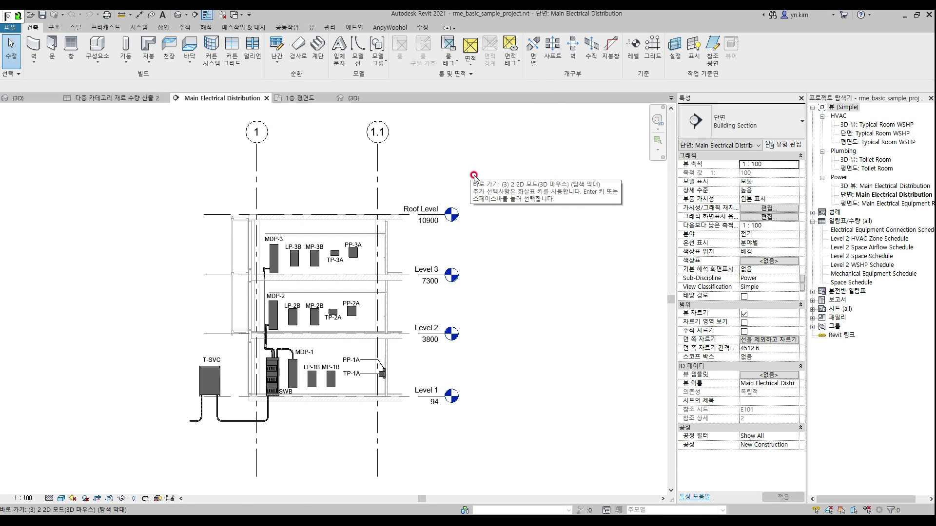
key(3)
key(d)
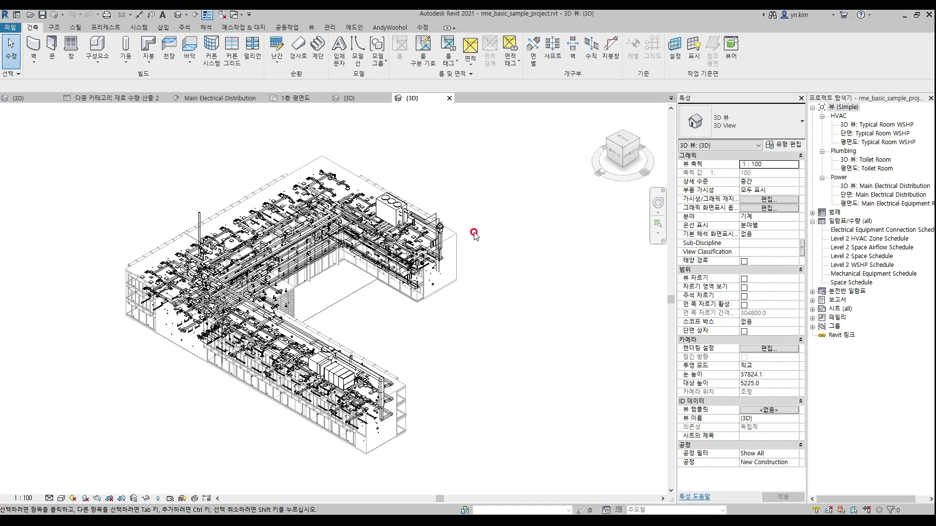
key(h)
key(l)
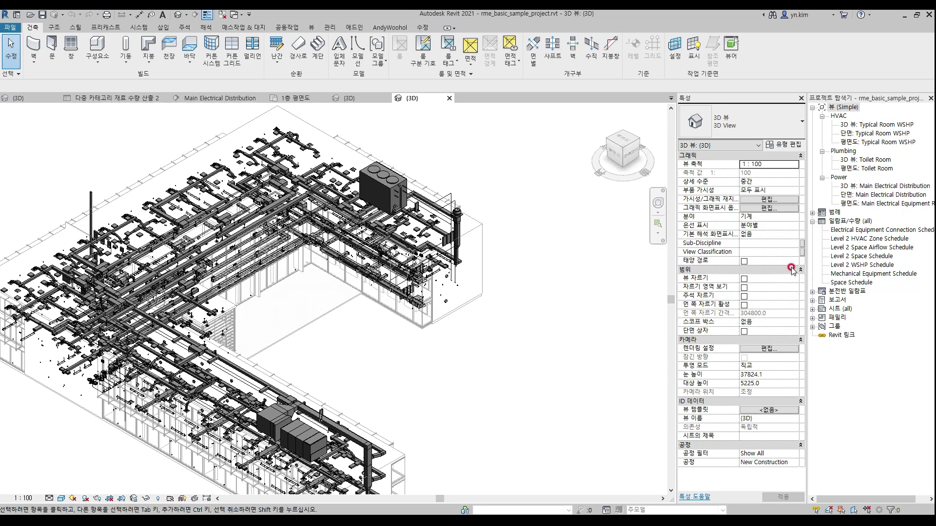
Create a new building component schedule for the 배관 category
right_click(841, 222)
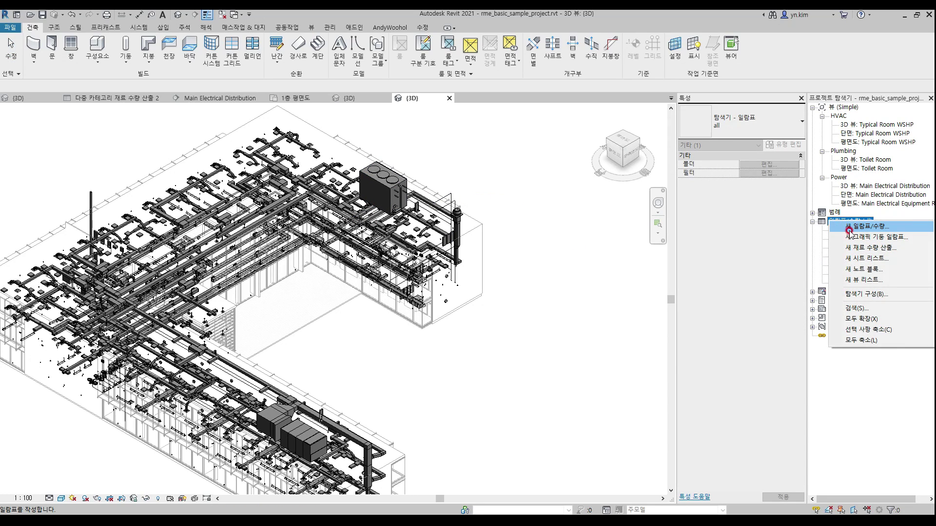
click(850, 229)
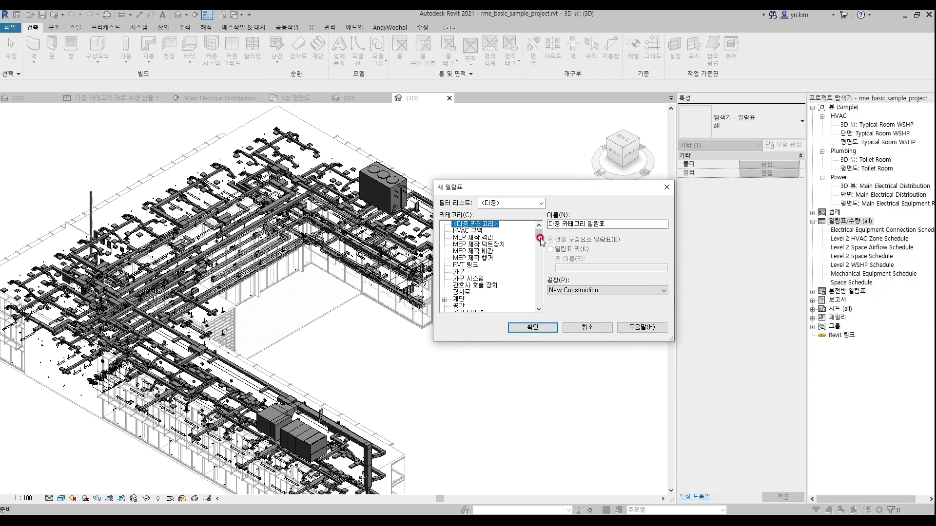
scroll(485, 285, down, 6)
scroll(500, 277, down, 5)
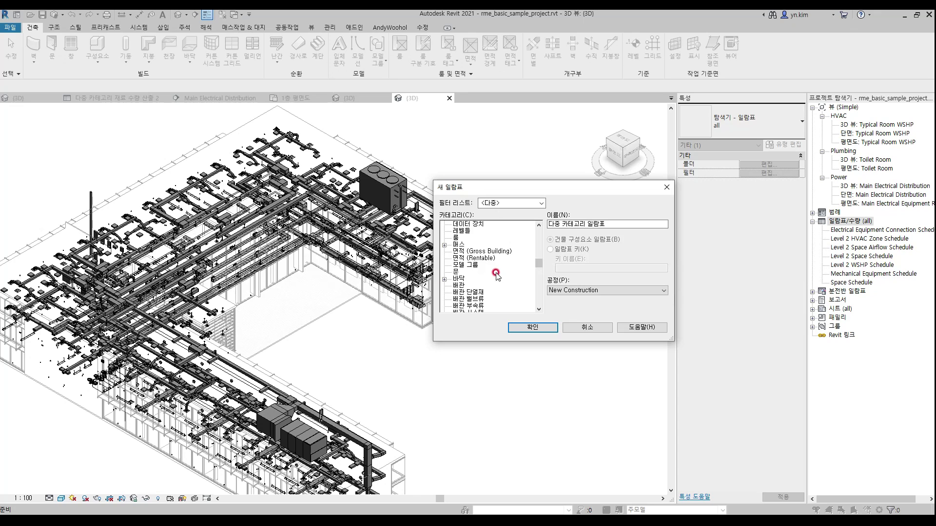
click(459, 285)
click(534, 326)
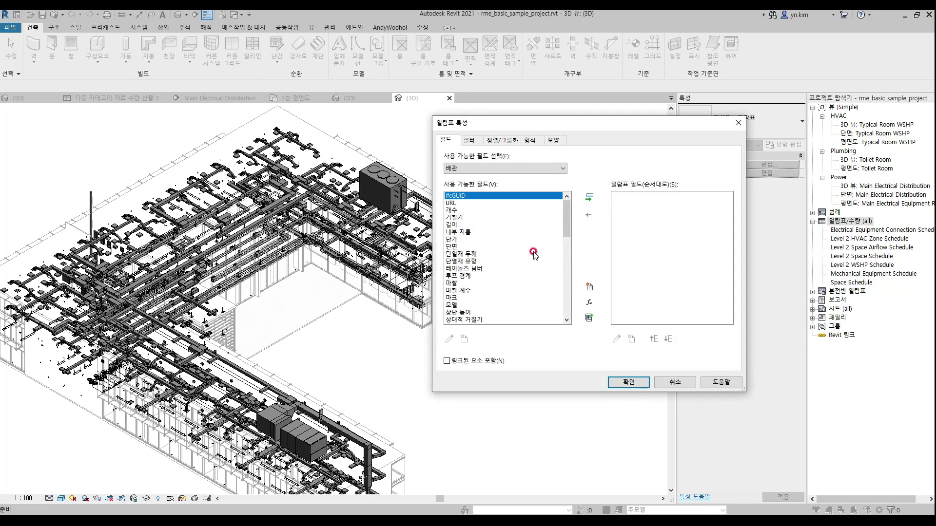
Add the 패밀리 및 유형 field to the pipe schedule
drag(565, 224, 567, 236)
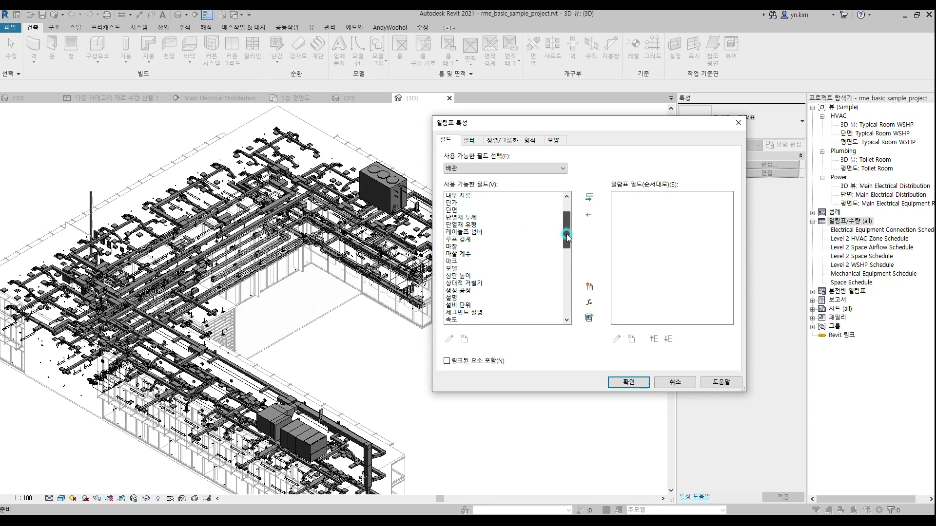
drag(567, 237, 573, 310)
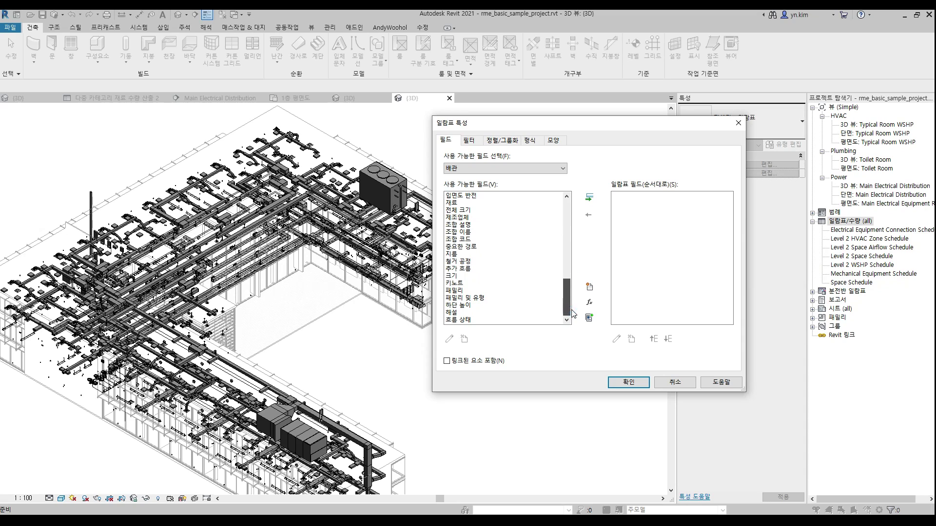
mouse_move(562, 302)
mouse_down()
mouse_move(560, 291)
mouse_move(564, 311)
mouse_up()
click(467, 296)
click(589, 197)
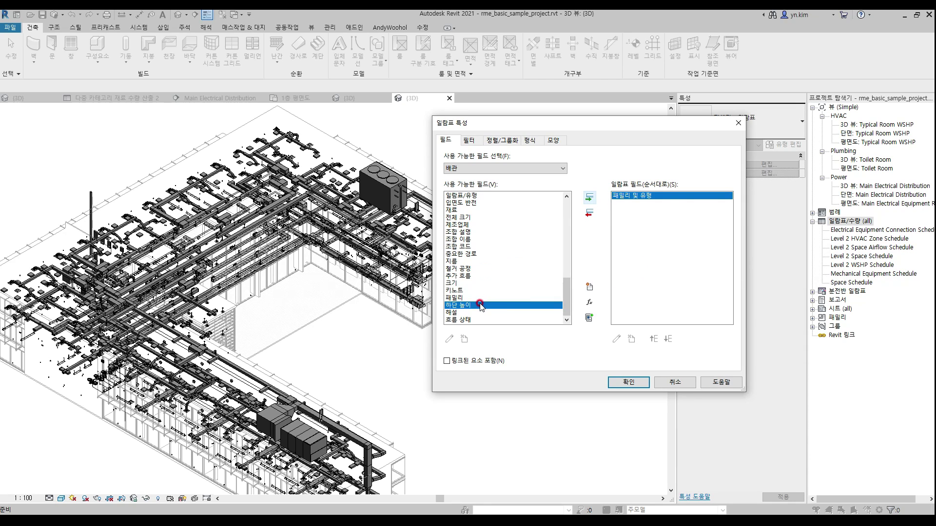
Add the 하단 높이 field to the pipe schedule and confirm the schedule properties
scroll(480, 305, up, 6)
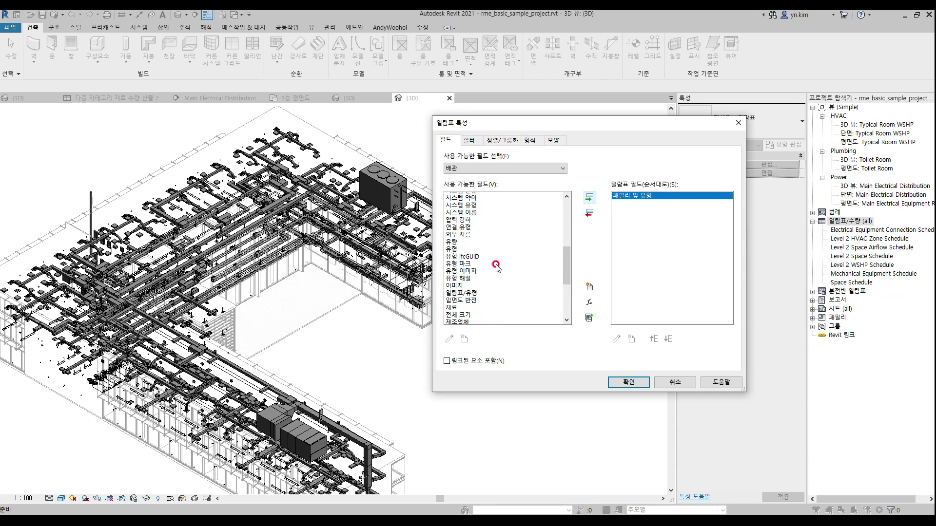
scroll(496, 267, up, 3)
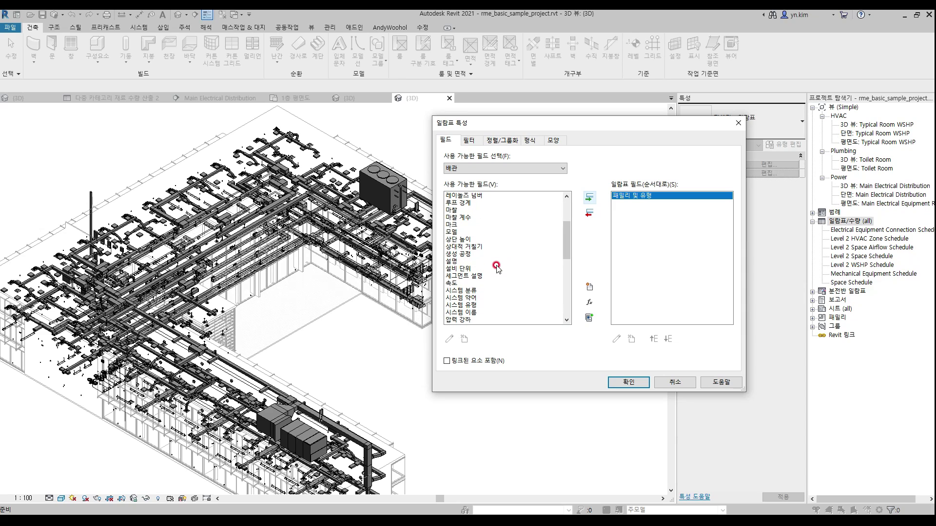
click(482, 246)
scroll(481, 268, down, 8)
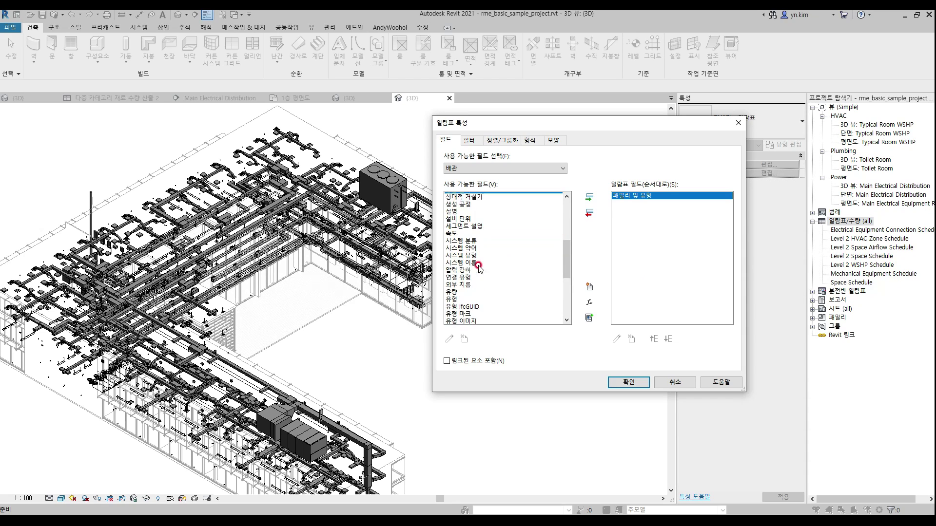
scroll(478, 269, down, 3)
click(471, 305)
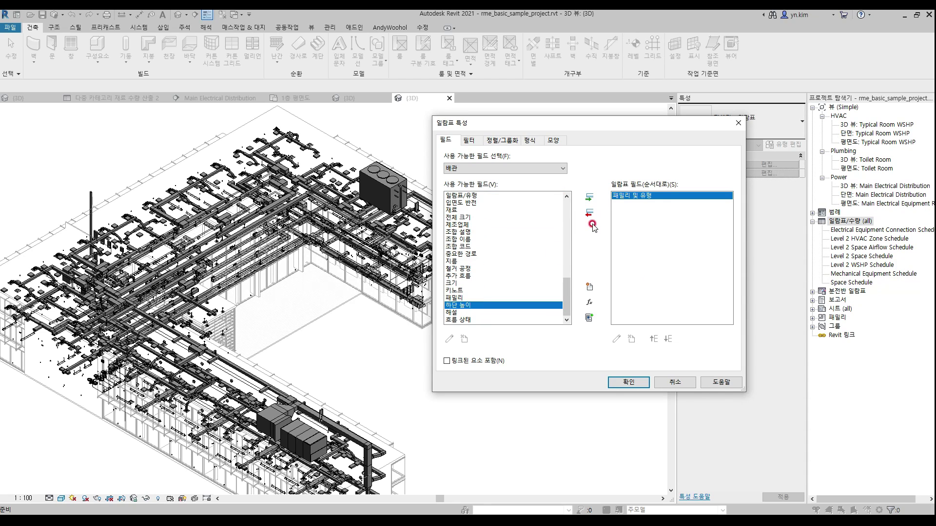
click(589, 198)
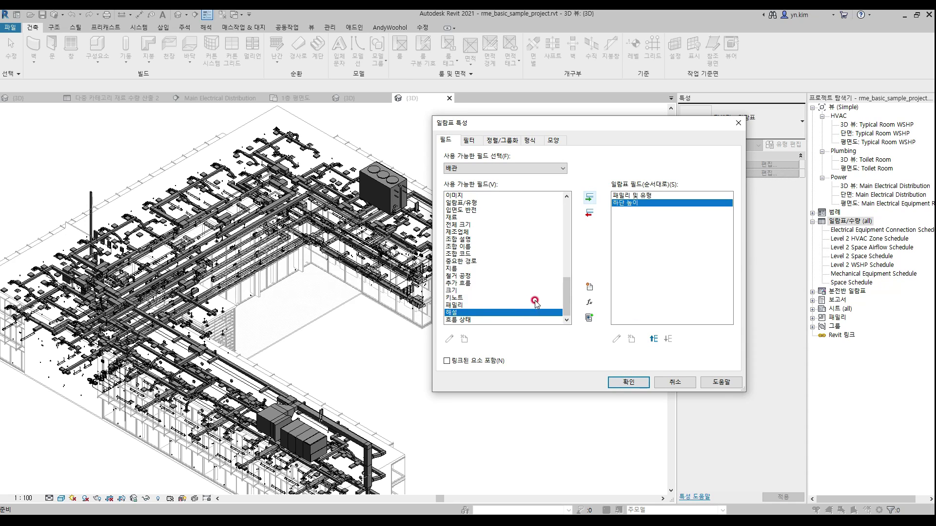
scroll(548, 287, up, 3)
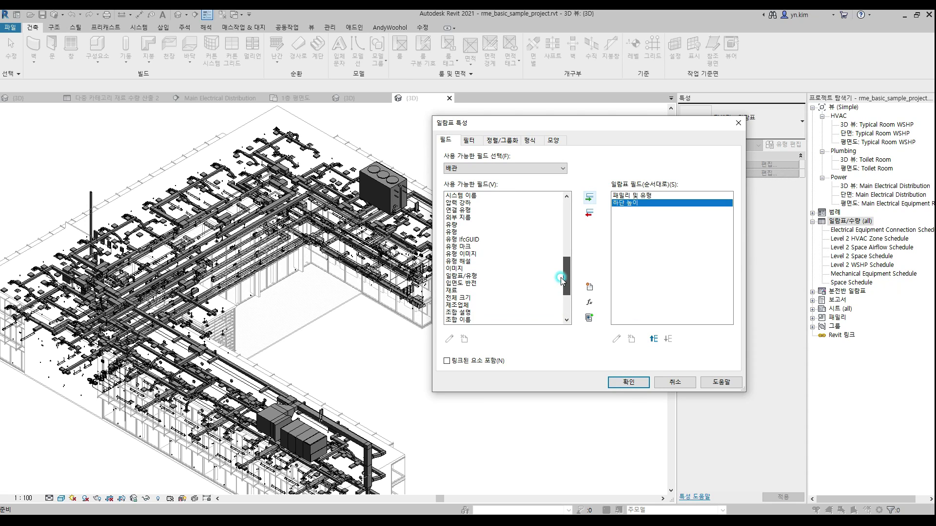
click(628, 382)
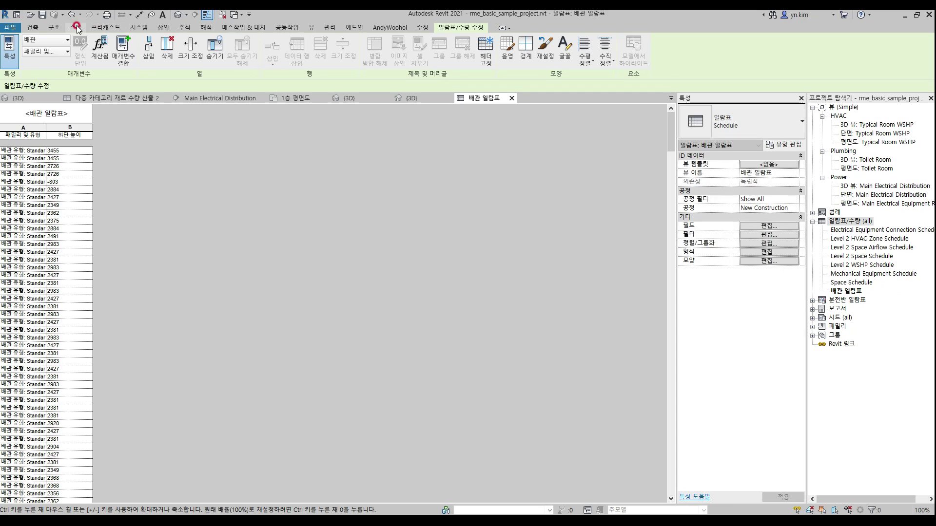
Start a new project parameter and assign it to the 배관 category
click(329, 29)
click(122, 48)
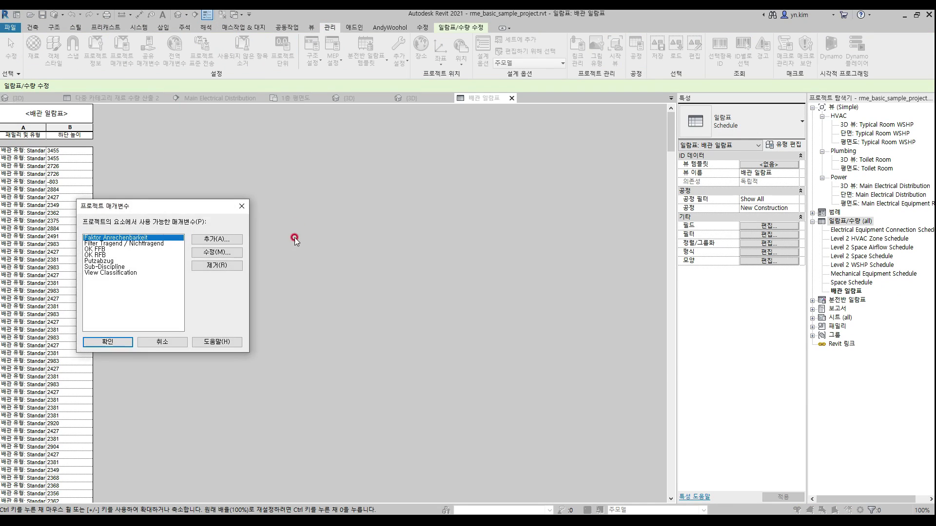
click(214, 240)
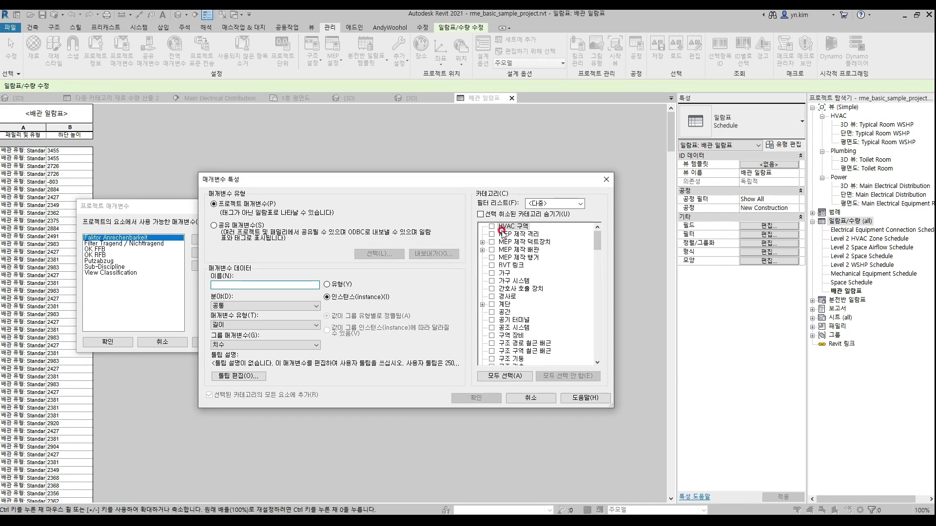
drag(598, 240, 597, 289)
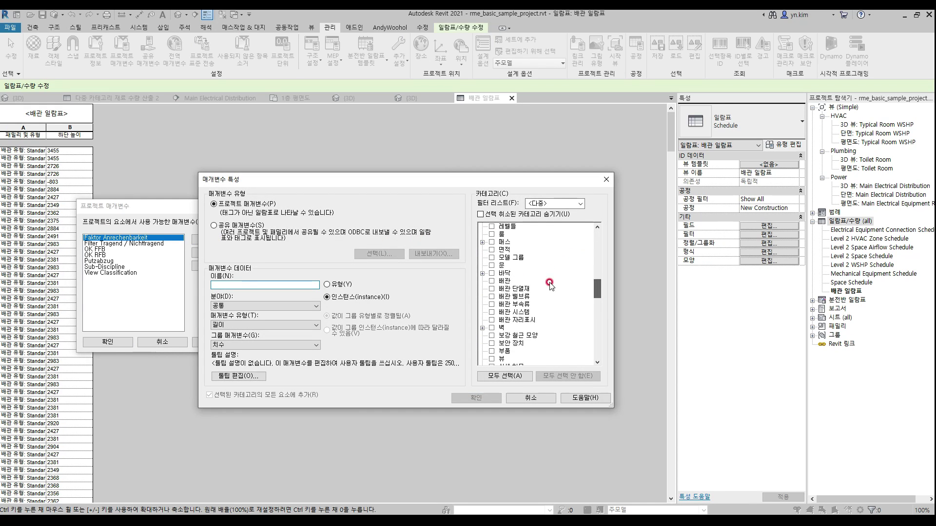
click(501, 280)
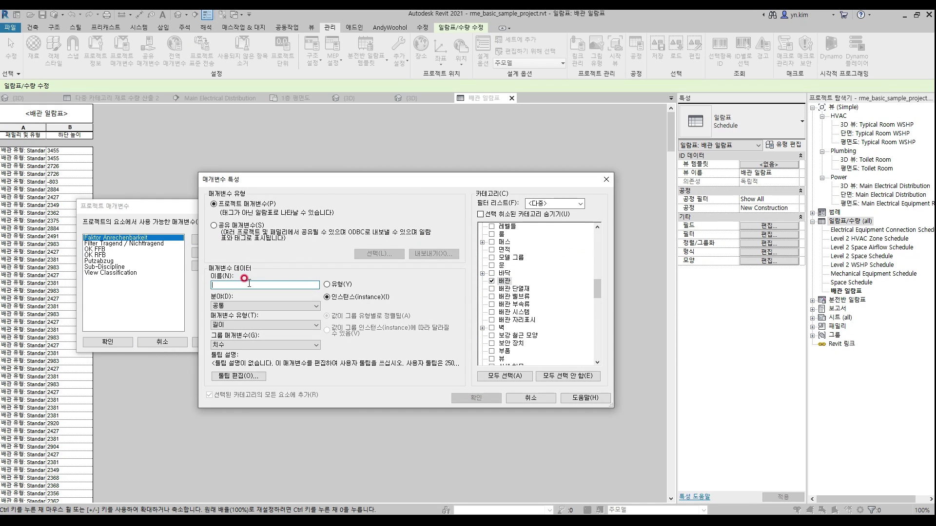
Name the project parameter 물량산출_레벨, set its parameter type to 문자, and confirm the project parameters
text(fpq물ㅌ)
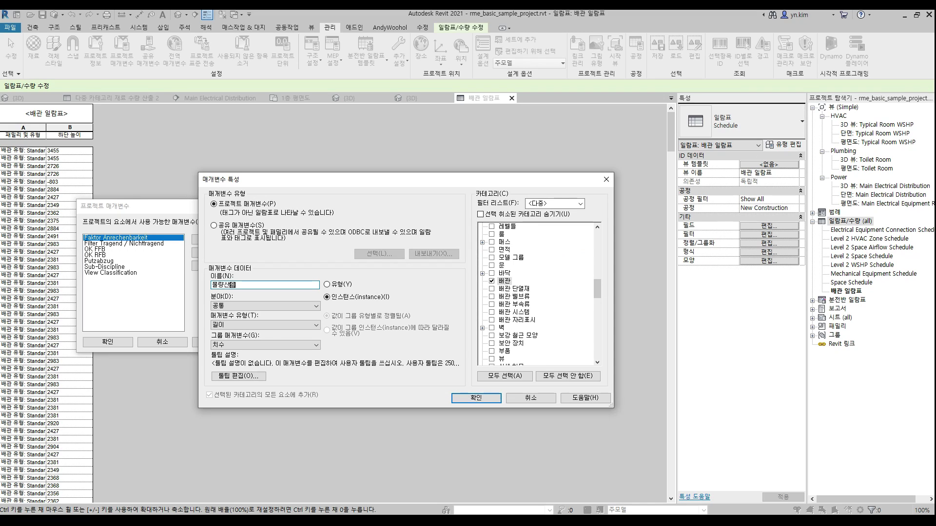
text(ㅌ)
click(229, 325)
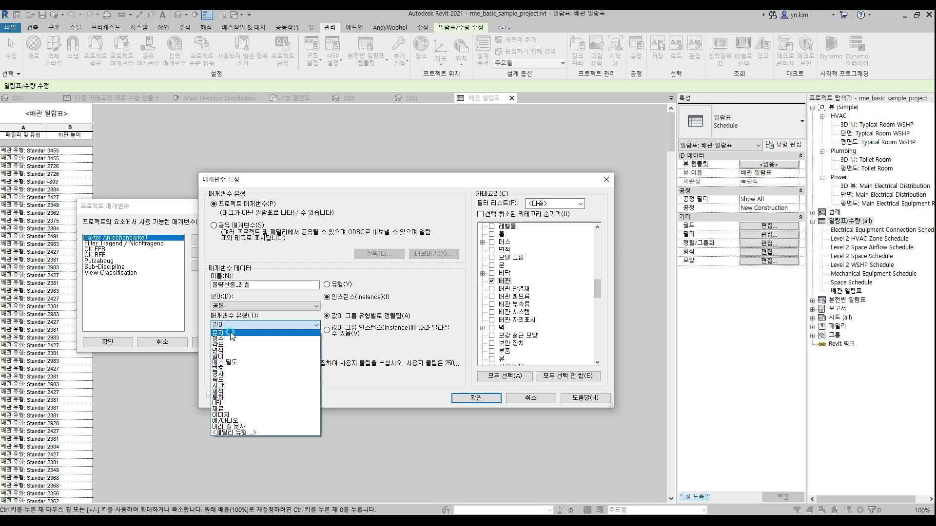
click(231, 333)
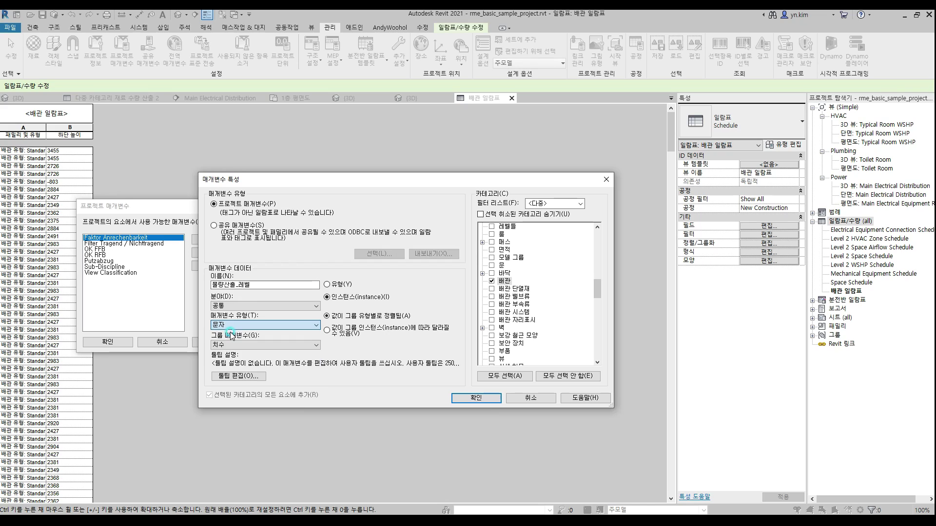
click(476, 398)
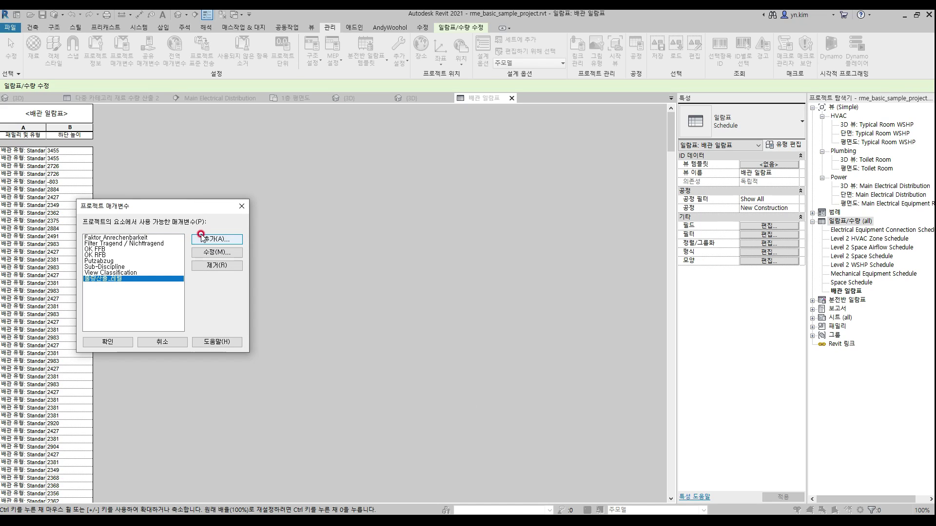
click(116, 342)
Add the 물량산출_레벨 field to the pipe schedule and confirm the schedule properties
click(743, 226)
click(481, 311)
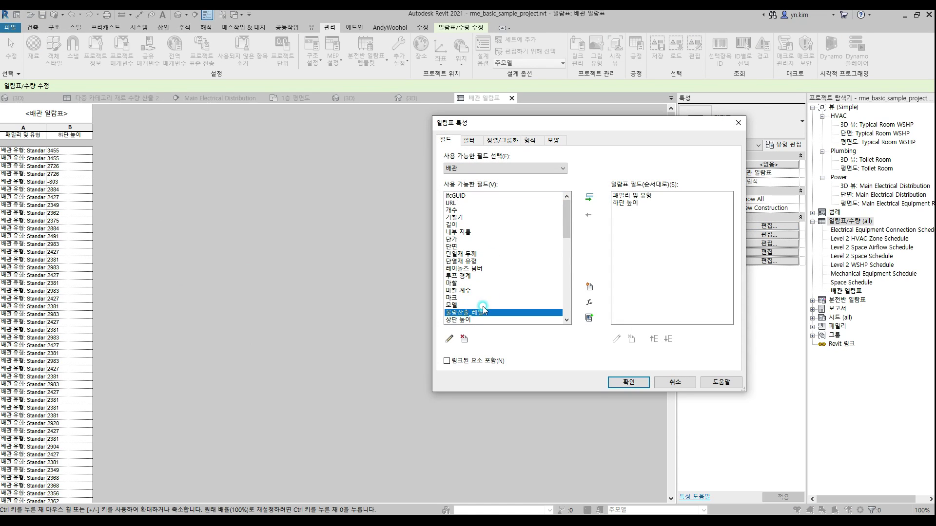
click(589, 197)
click(628, 382)
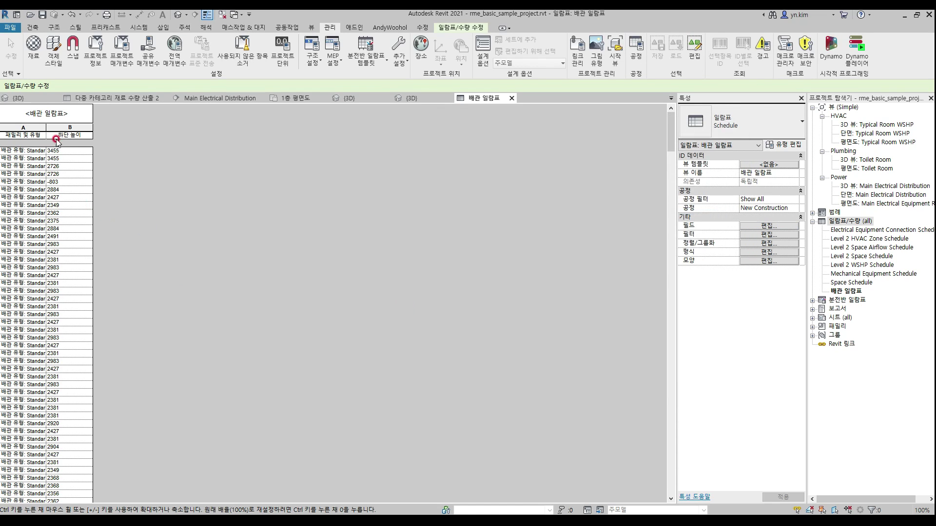
Switch to the {3D} view and set its detail level to 높음
click(423, 100)
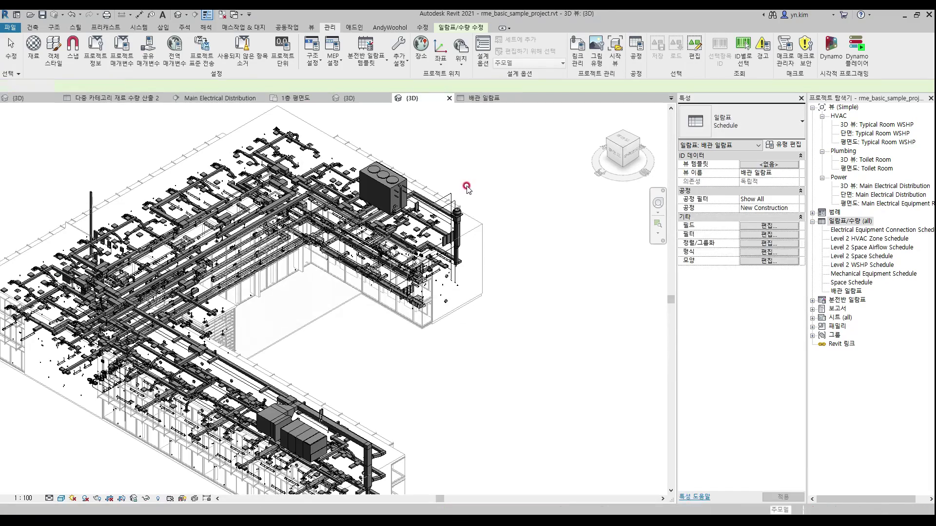
scroll(463, 219, up, 4)
scroll(466, 224, up, 3)
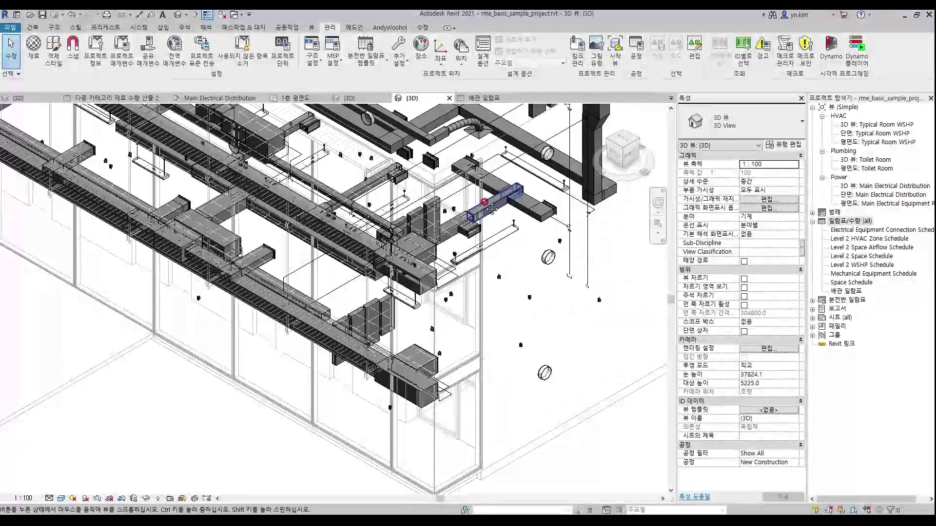
click(51, 499)
click(59, 489)
Select a pipe near the ducts in the 3D view to examine its height and level properties
scroll(512, 256, up, 5)
scroll(457, 240, down, 2)
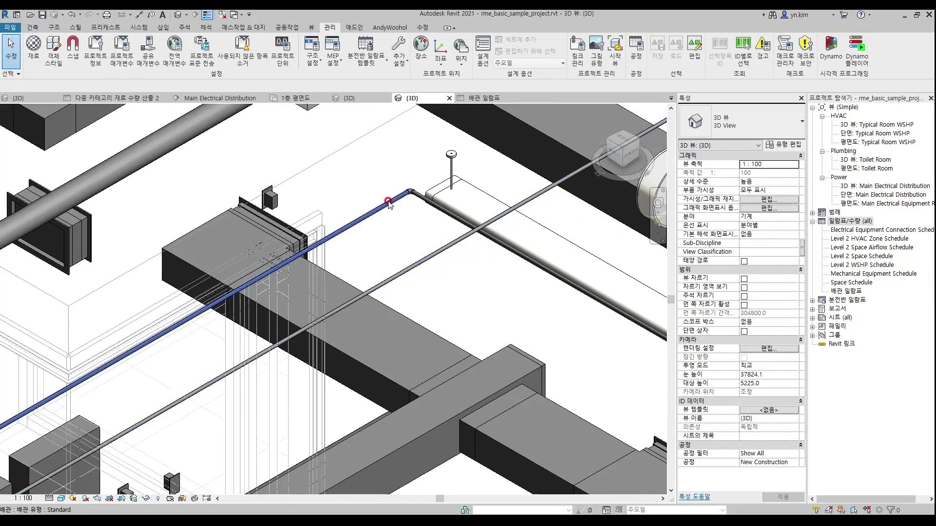
click(389, 202)
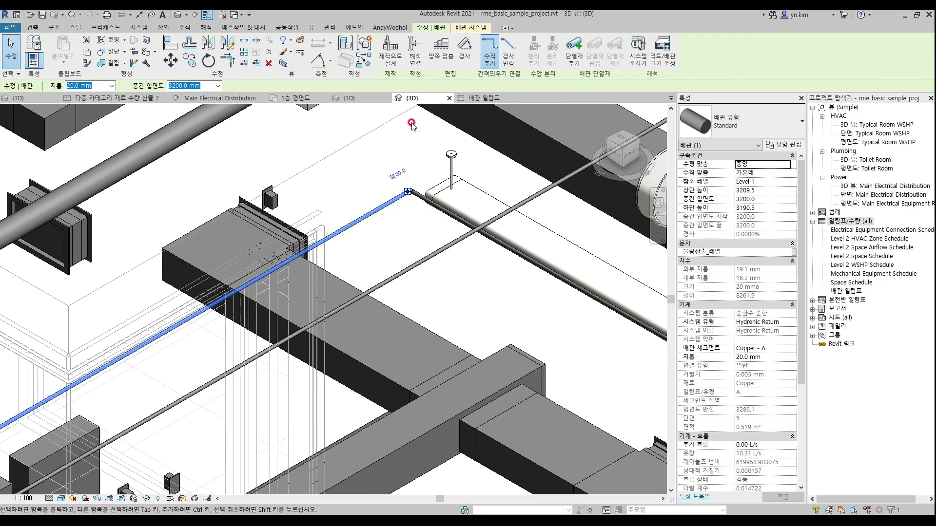
Return to the pipe schedule and look through its available fields without adding any
click(481, 98)
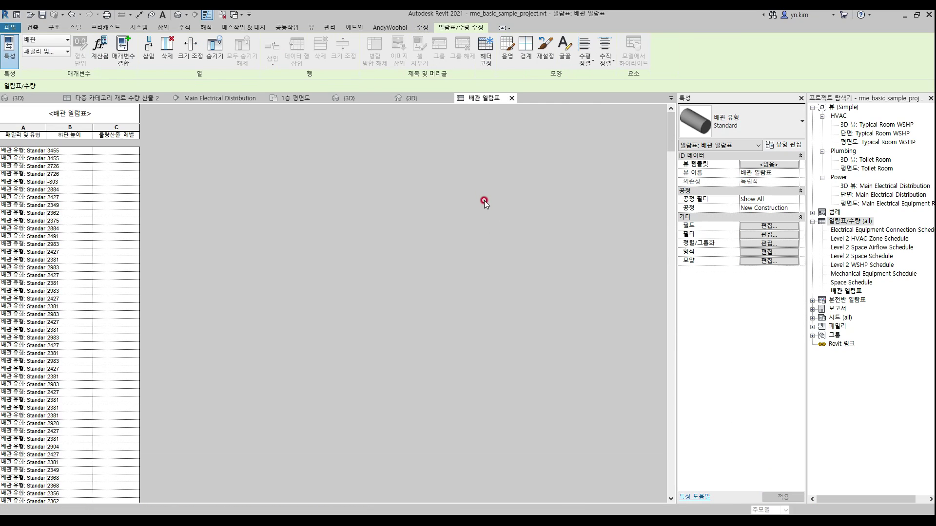
click(746, 227)
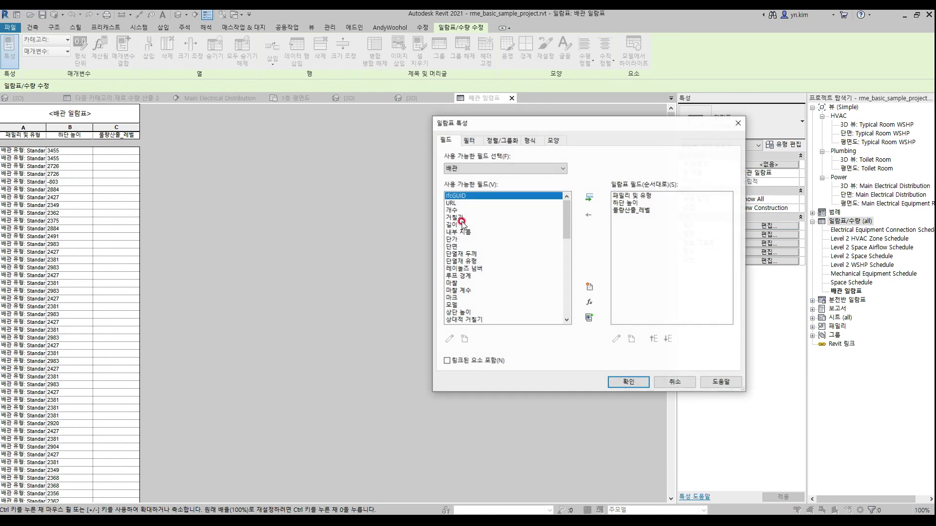
drag(568, 220, 569, 294)
click(536, 290)
click(629, 382)
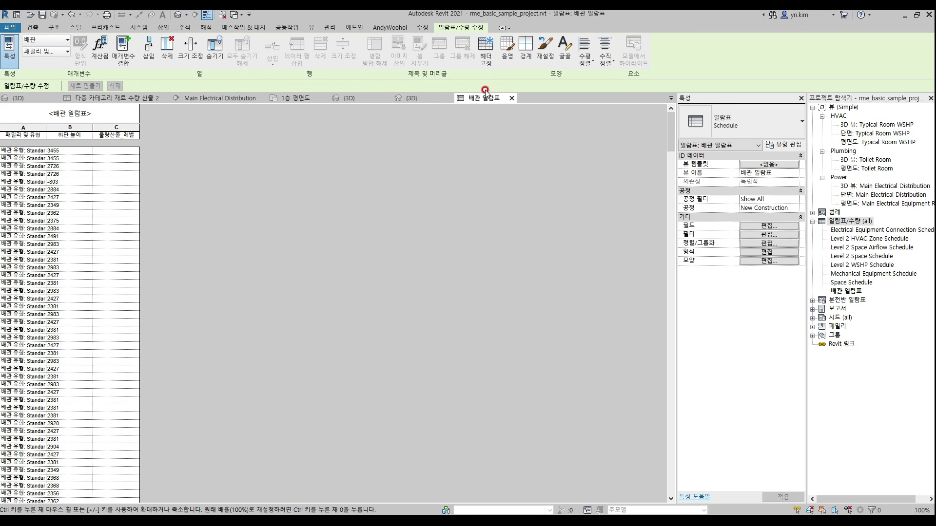
Launch Dynamo with a new graph and place an All Elements of Category node from the Revit selection nodes
click(330, 27)
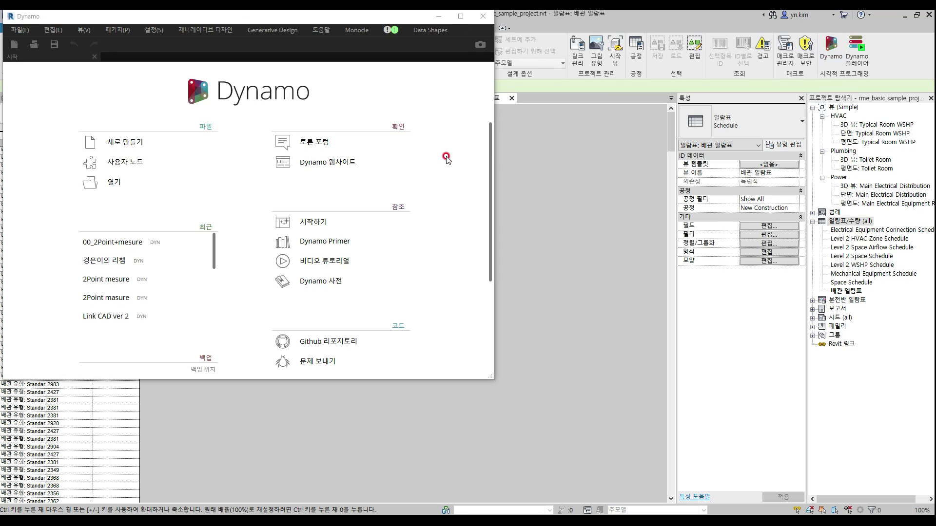
click(154, 147)
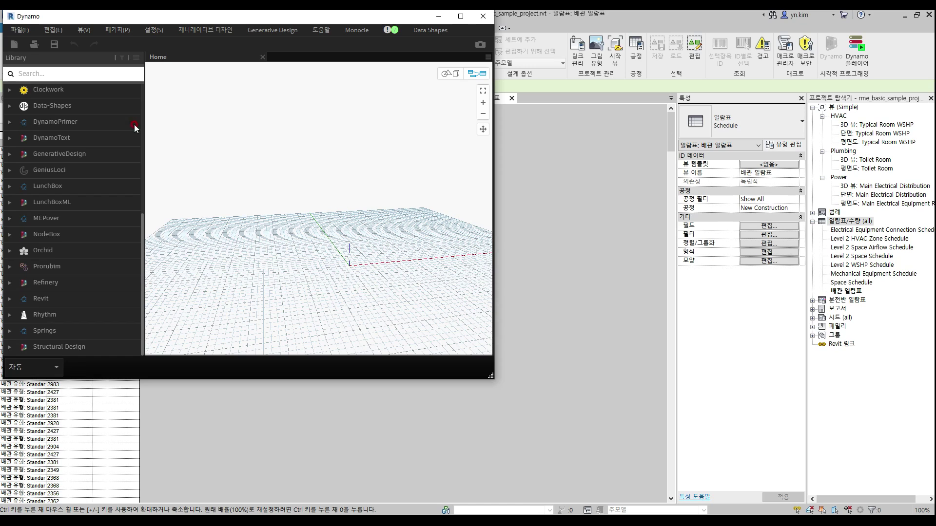
scroll(89, 202, up, 3)
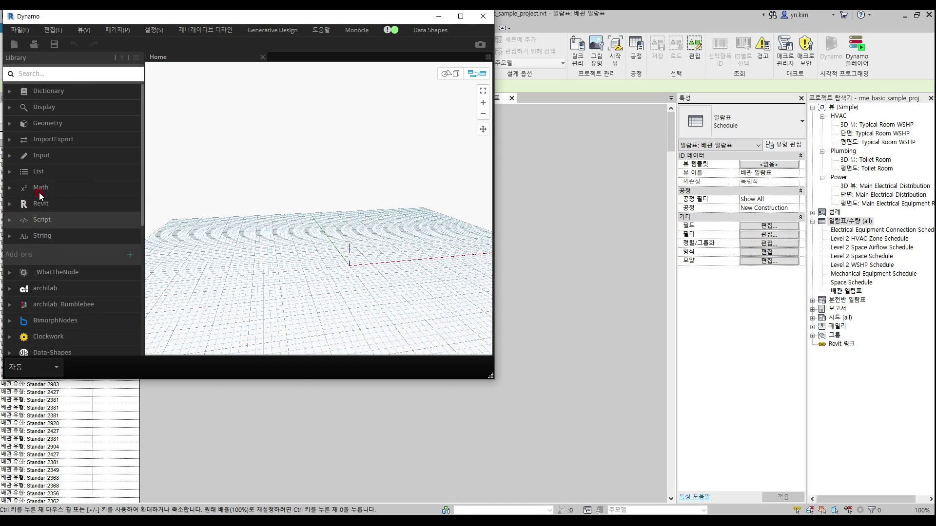
click(42, 204)
scroll(62, 254, down, 4)
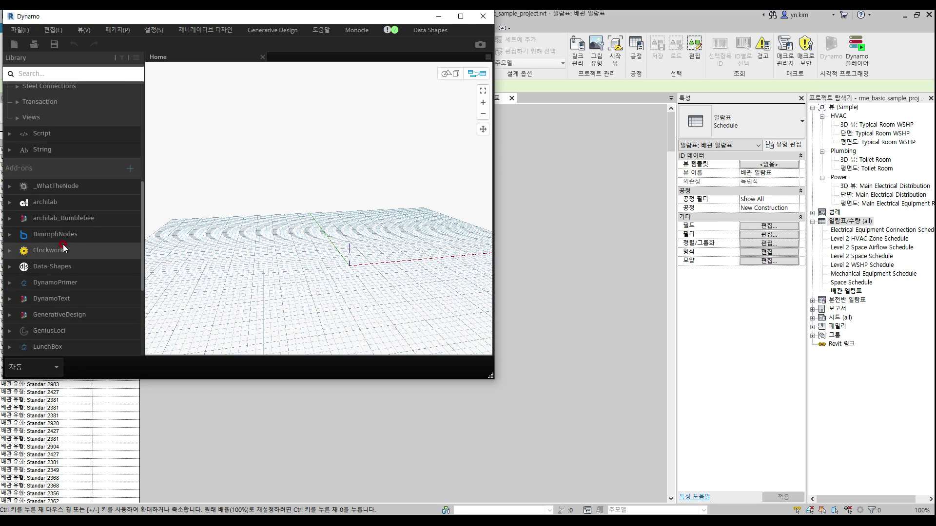
scroll(64, 244, up, 3)
click(51, 214)
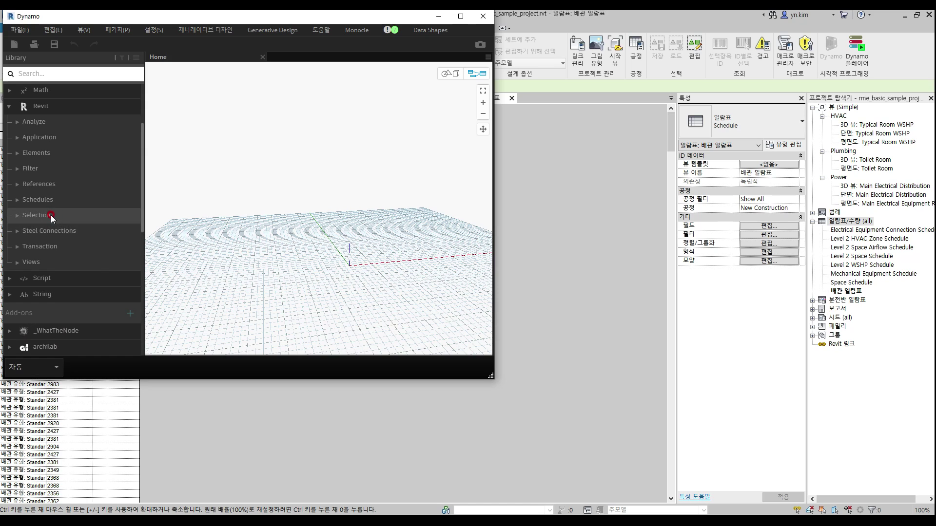
click(67, 247)
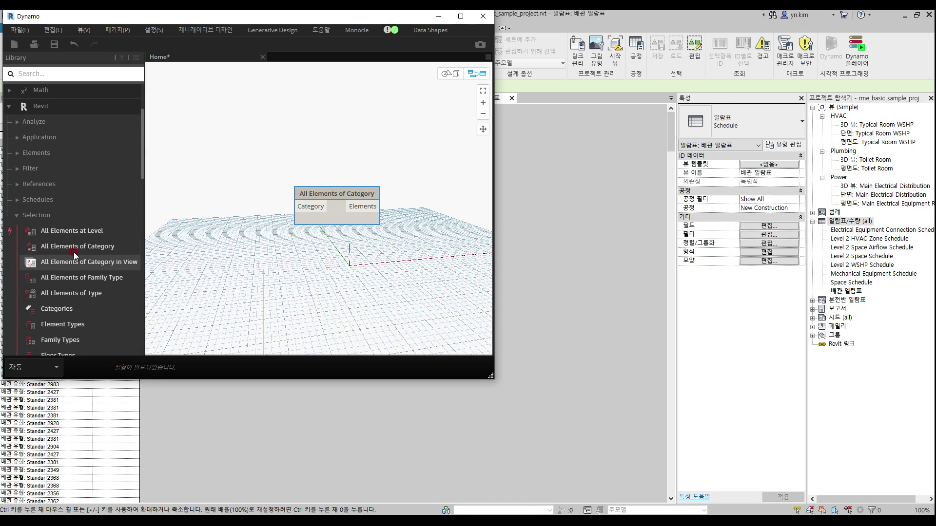
Add a Categories node to the graph and set its category to 배관
drag(78, 310, 276, 175)
click(239, 187)
drag(325, 199, 327, 279)
click(254, 260)
scroll(258, 273, down, 6)
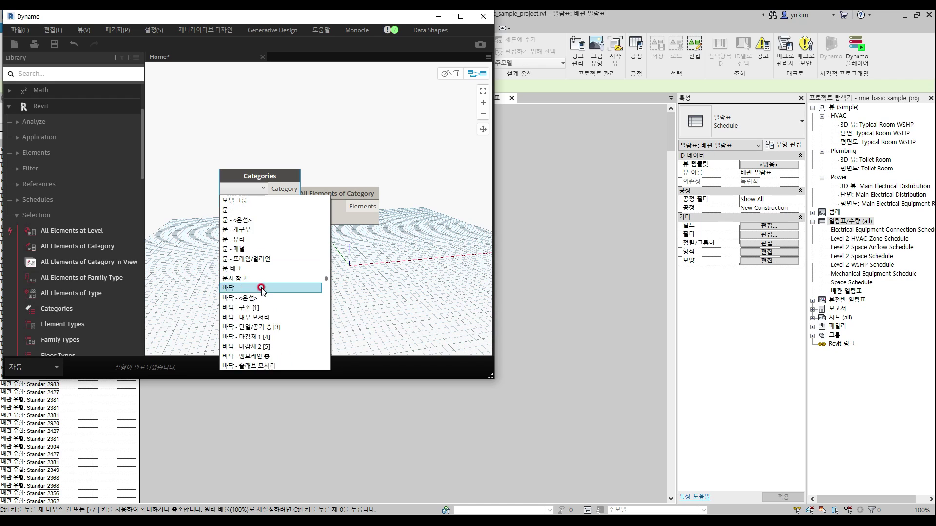
scroll(261, 290, down, 6)
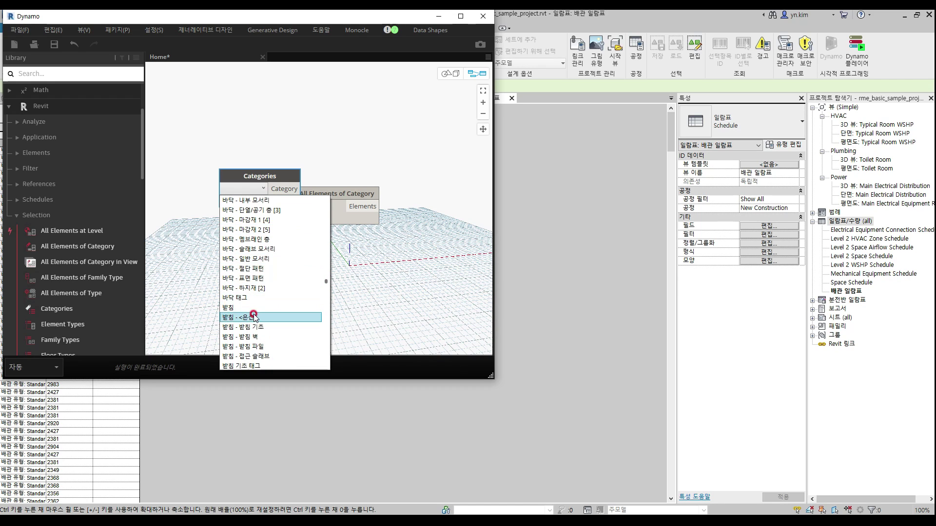
click(252, 241)
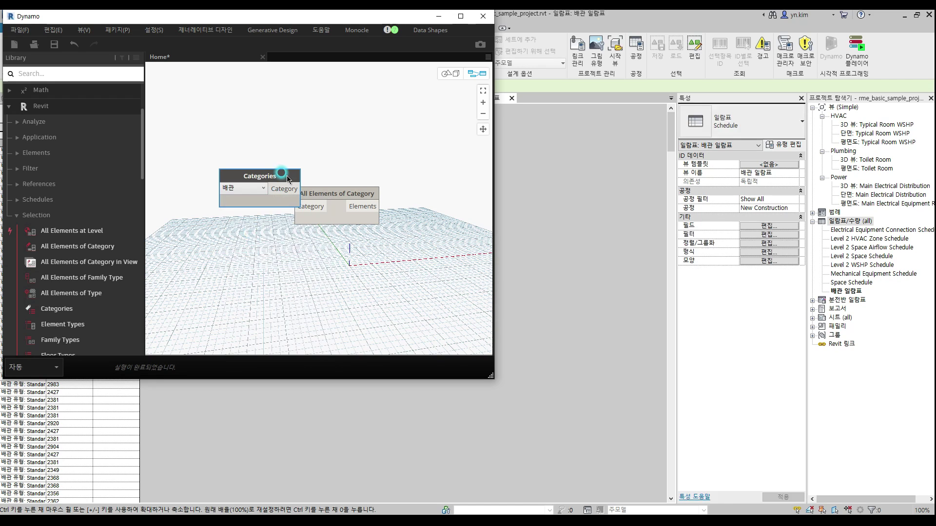
Connect the Categories node to the All Elements of Category node, arrange both, and show the resulting element list
drag(280, 177, 254, 182)
click(259, 194)
click(299, 208)
drag(336, 194, 339, 161)
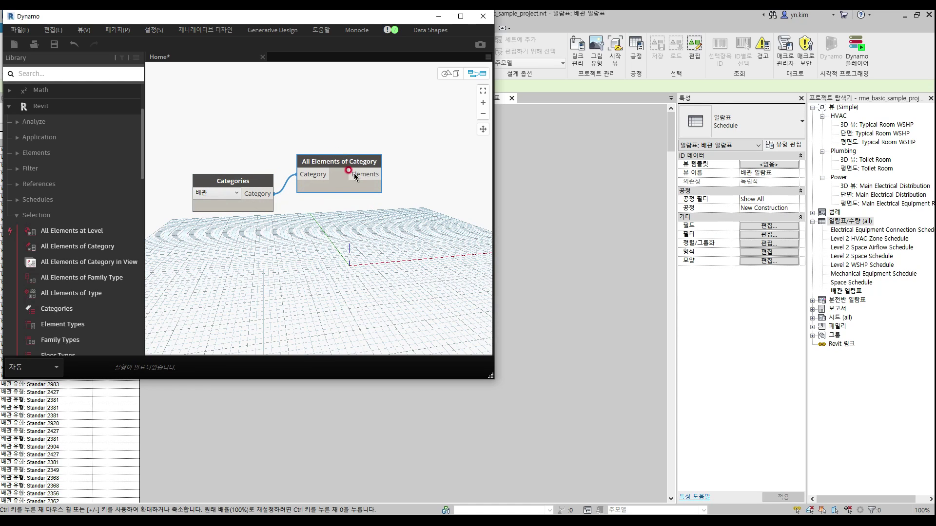
click(373, 202)
Search for getparam and place an Element.GetParameterValueByName node beside the All Elements of Category node
middle_drag(437, 183, 399, 192)
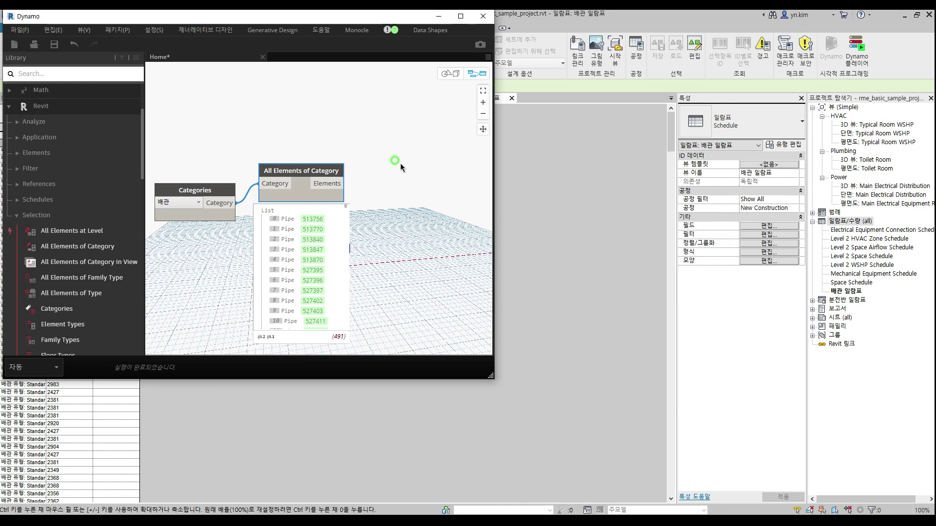
right_click(401, 164)
text(ㅎge)
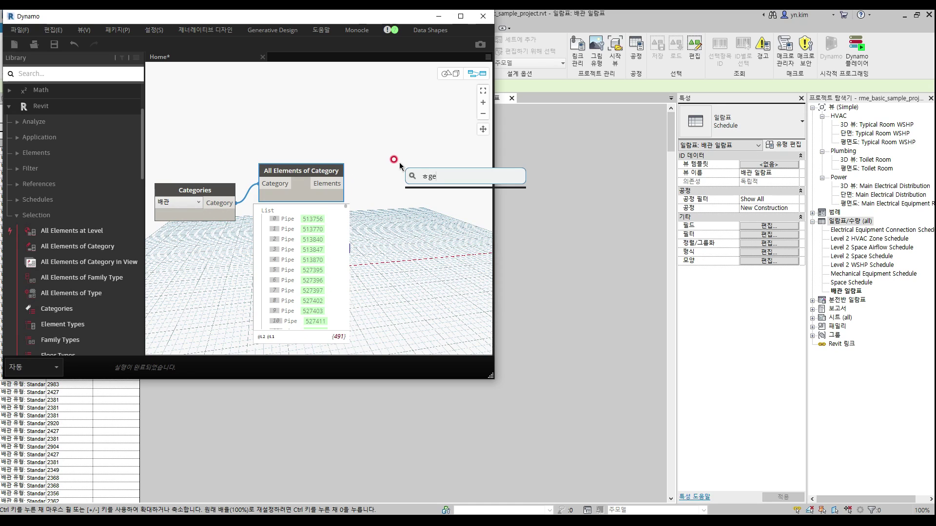
right_click(414, 158)
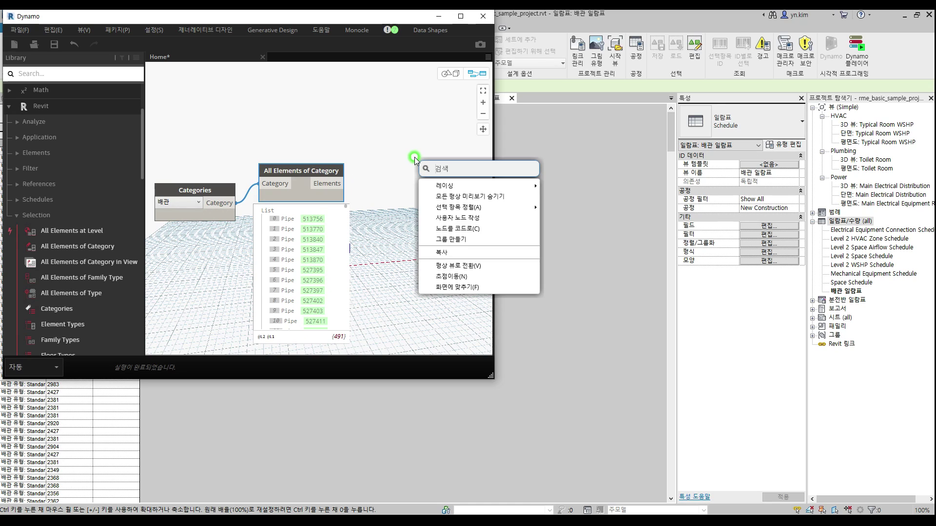
text(get)
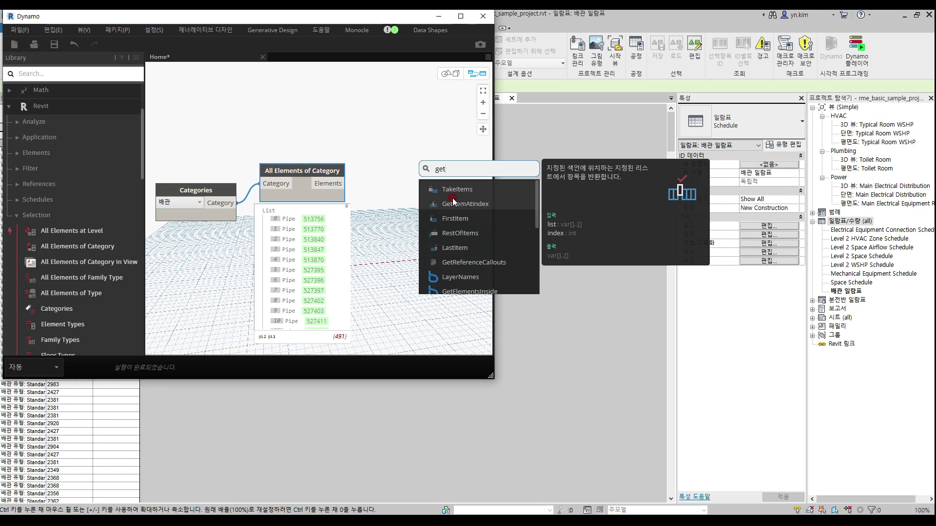
text(param)
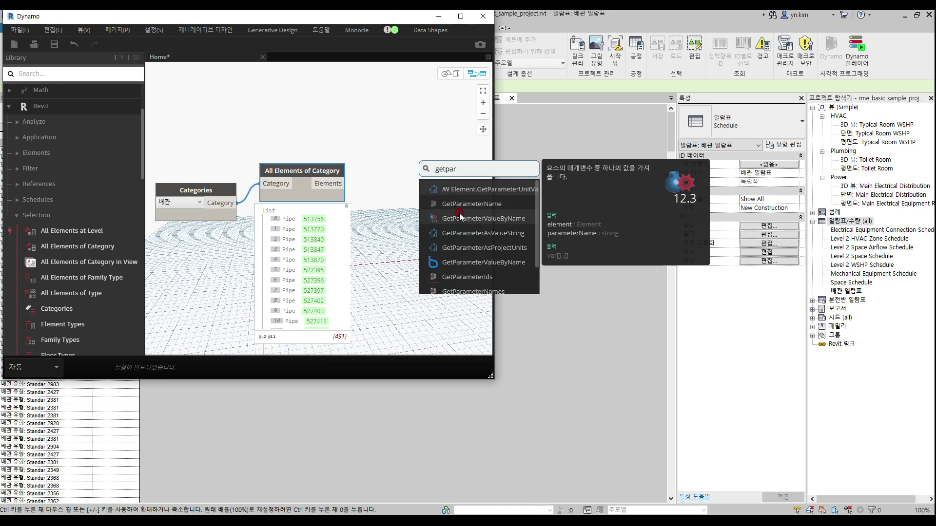
click(457, 213)
drag(463, 219, 401, 173)
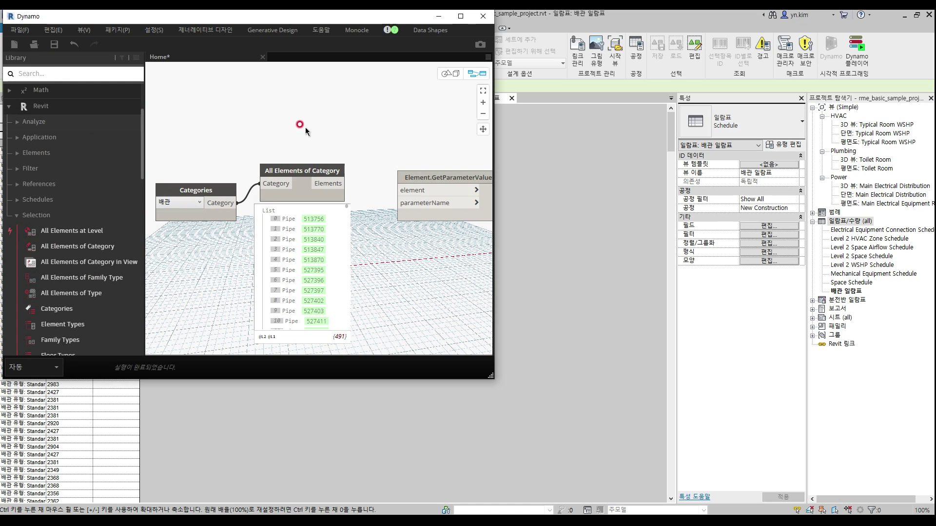
Connect the Elements output to the element input of Element.GetParameterValueByName and move that node farther from the element list
click(345, 183)
click(400, 190)
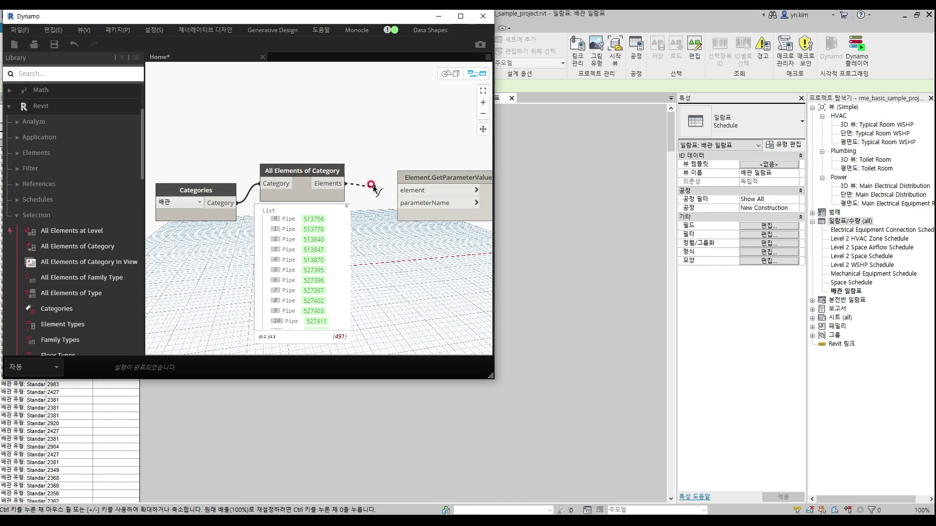
click(403, 195)
middle_drag(418, 142, 359, 122)
drag(372, 153, 407, 147)
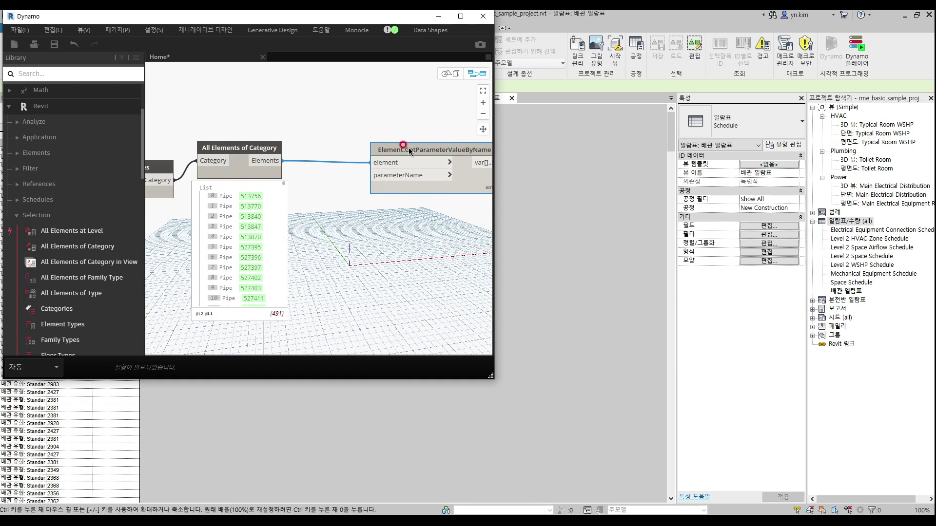
Add a Code Block containing "참조 레벨", connect it to parameterName of Element.GetParameterValueByName, and show that node's resulting list
click(336, 204)
double_click(337, 203)
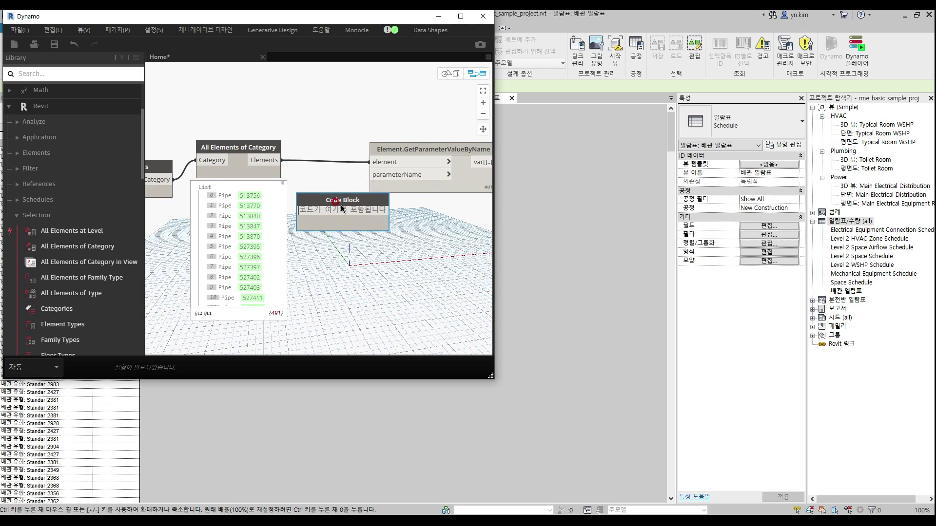
text("")
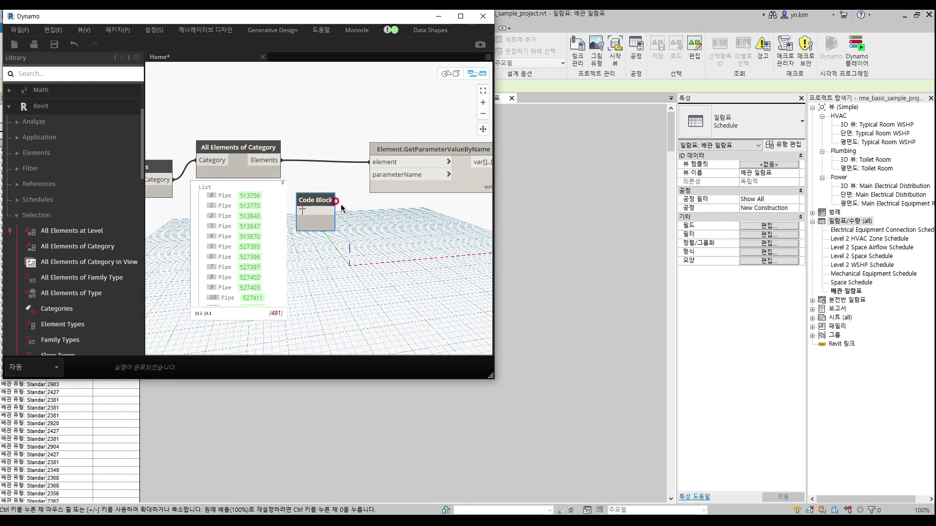
text(참조 레벨)
click(357, 211)
drag(351, 211, 384, 176)
middle_drag(438, 229, 343, 245)
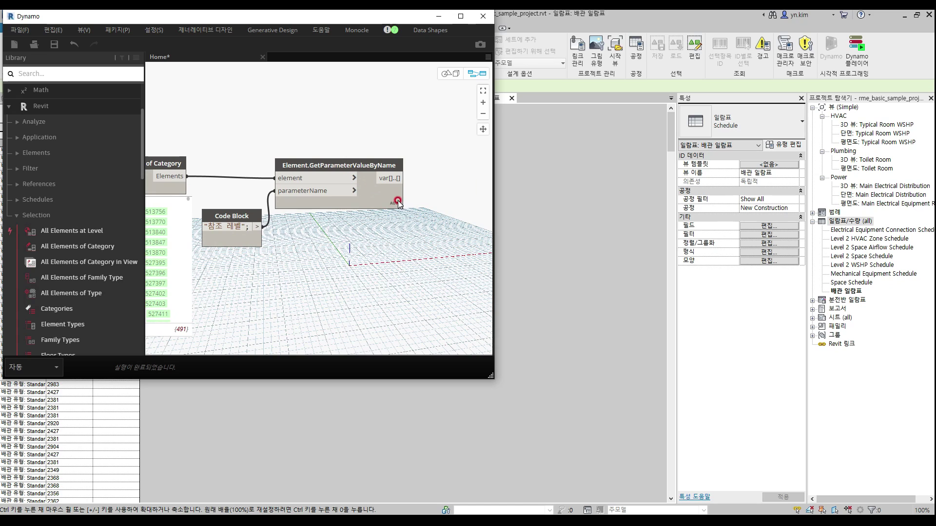
click(392, 217)
middle_drag(429, 225, 415, 226)
Find the Level Name node in the Revit Elements library and place it beside Element.GetParameterValueByName
click(63, 153)
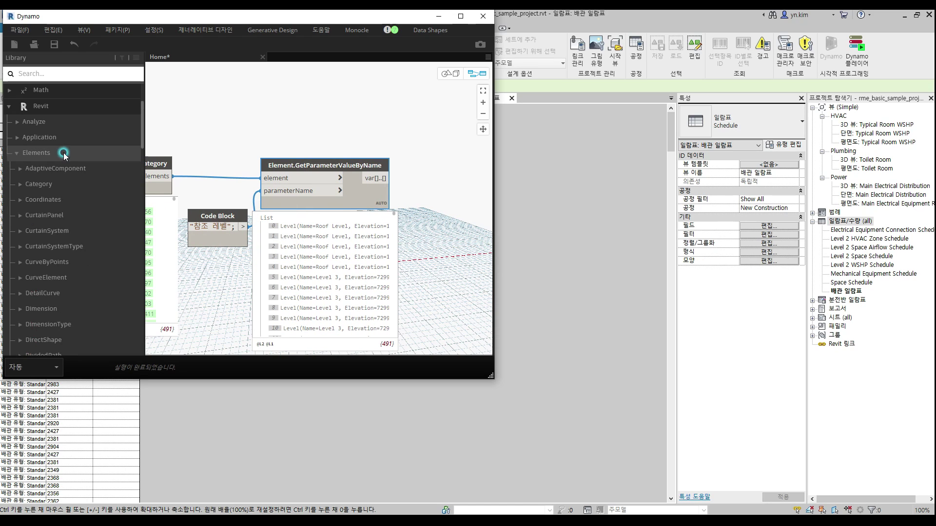
scroll(75, 276, down, 10)
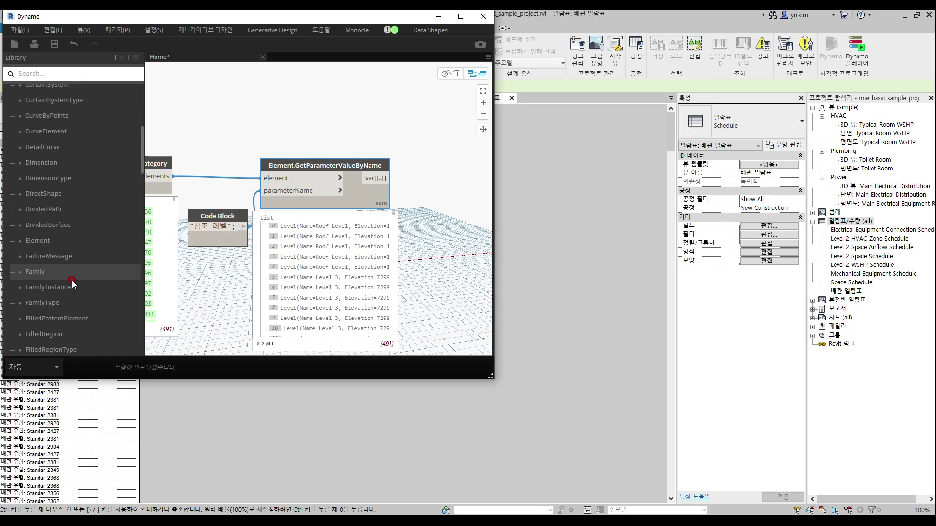
scroll(71, 281, down, 8)
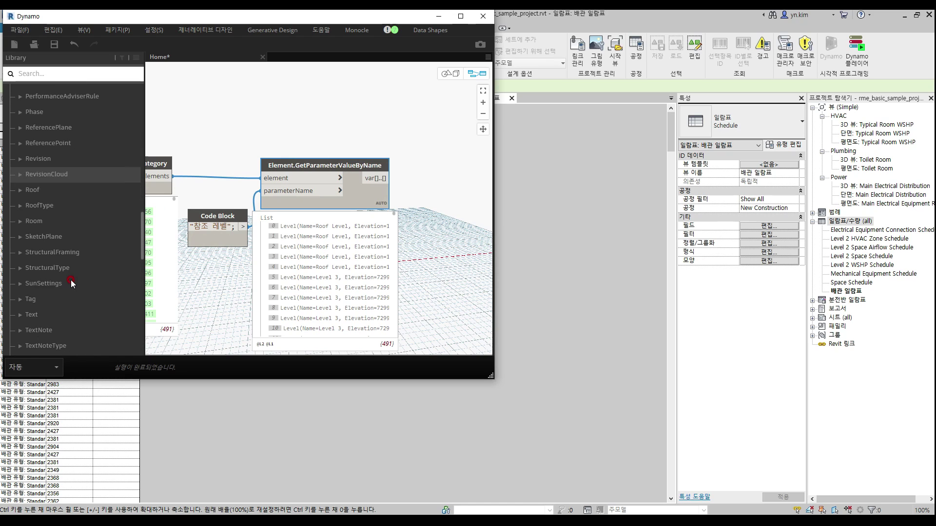
scroll(71, 280, up, 7)
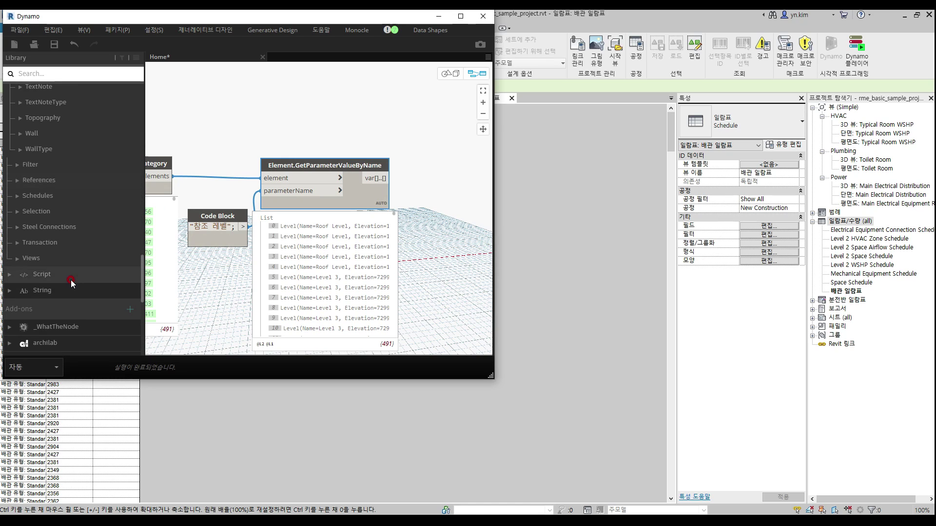
scroll(51, 265, up, 3)
click(50, 264)
scroll(78, 273, down, 3)
click(79, 258)
drag(384, 218, 463, 174)
Connect the Element.GetParameterValueByName output to the level input of Level.Name, reposition Level.Name, and show its resulting list
click(374, 177)
click(406, 188)
middle_drag(452, 235, 393, 248)
drag(374, 183, 388, 240)
click(432, 181)
middle_drag(472, 209, 344, 199)
click(305, 256)
Search for setpara, place an Element.SetParameterByName node, and connect the Level.Name string output to its value input
right_click(405, 189)
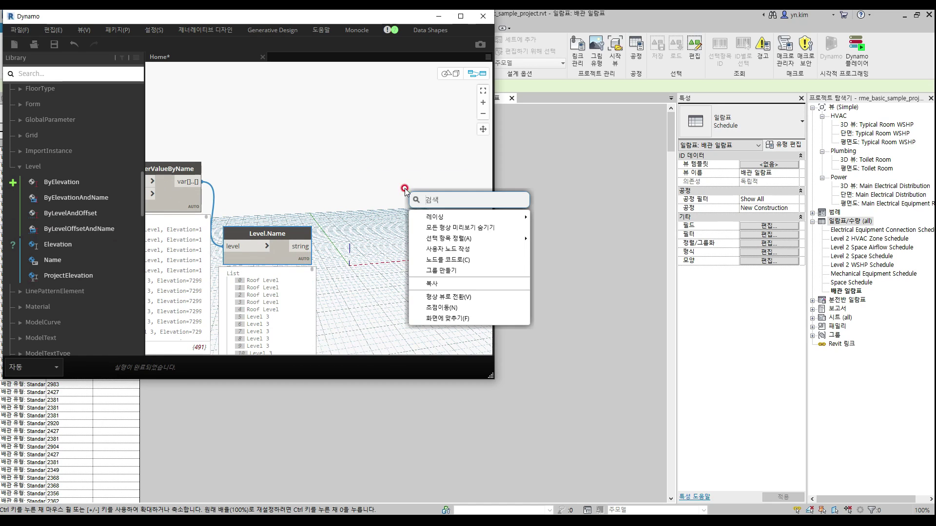
text(ㄷ)
right_click(405, 189)
text(ㄷ)
right_click(405, 189)
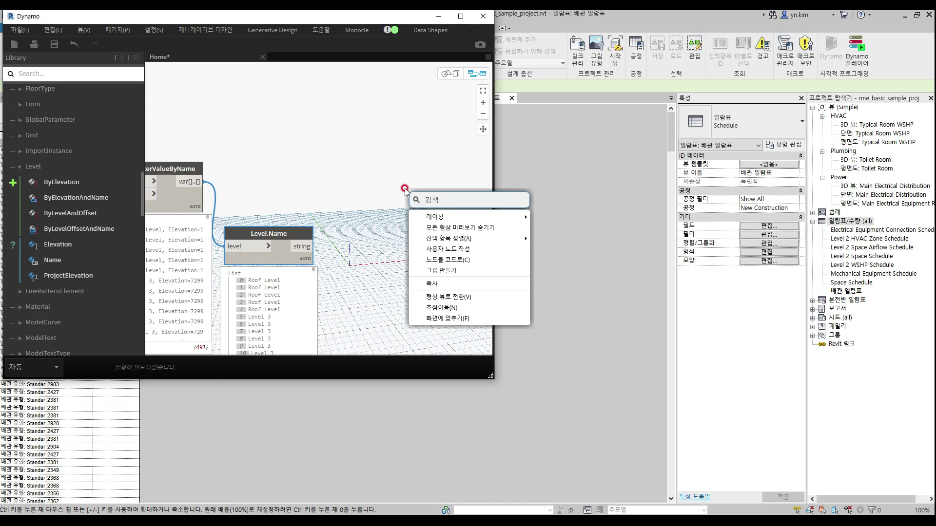
text(set)
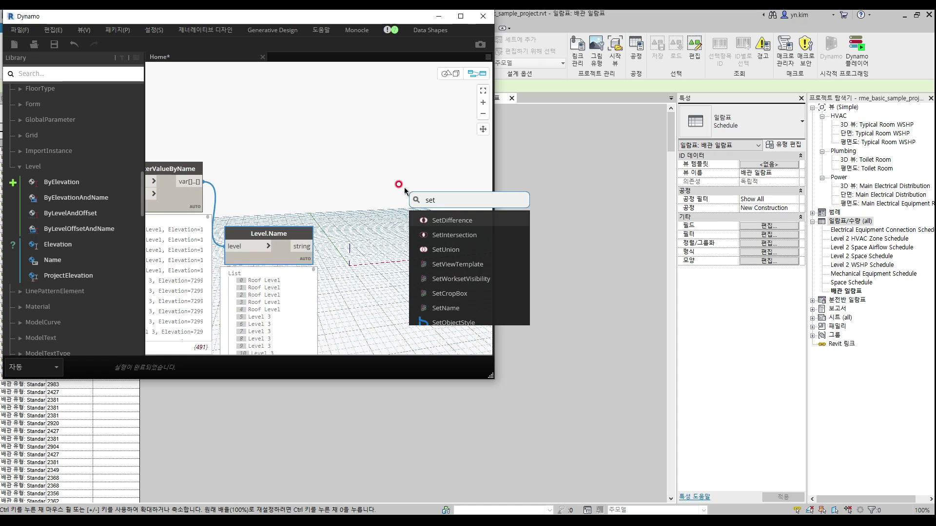
text(para)
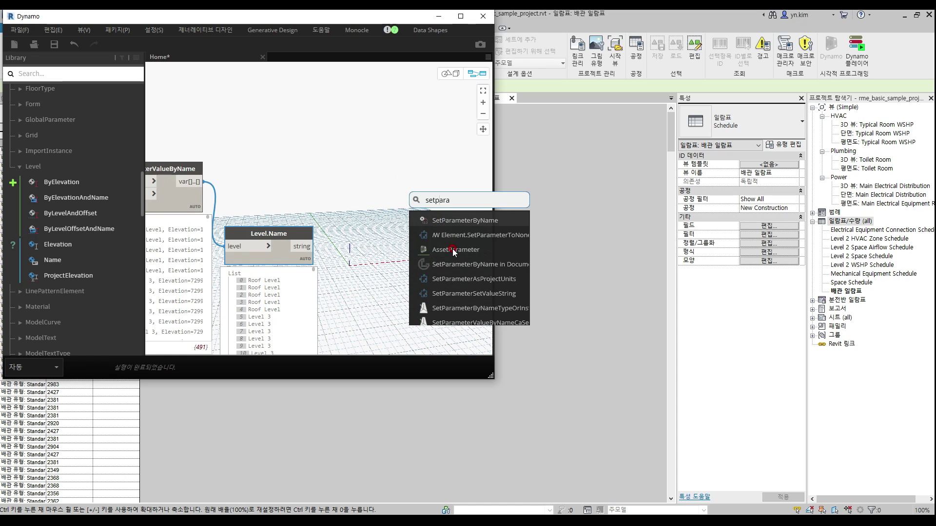
click(456, 220)
click(309, 247)
click(372, 211)
Add a Code Block containing "물량산출_레벨" and connect it to the parameterName input of Element.SetParameterByName
double_click(305, 194)
text(")
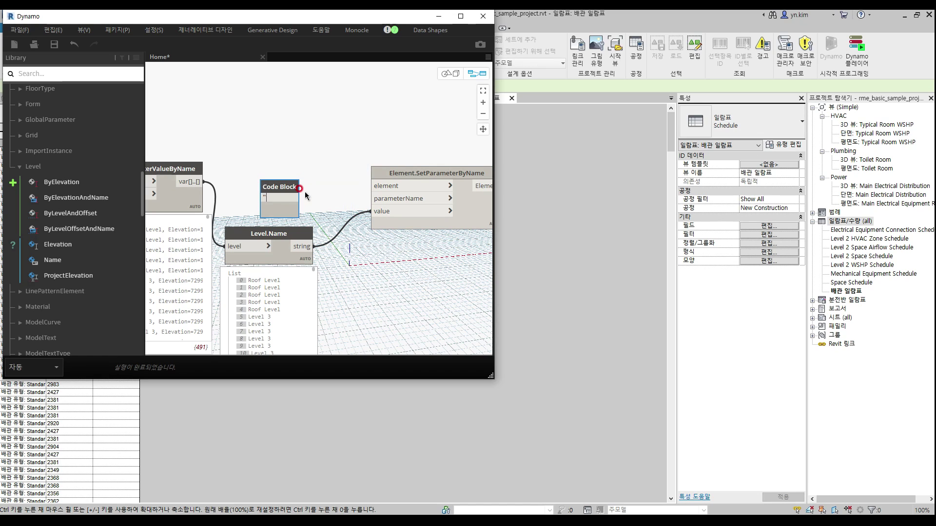
text(물량산출)
text(_레벨)
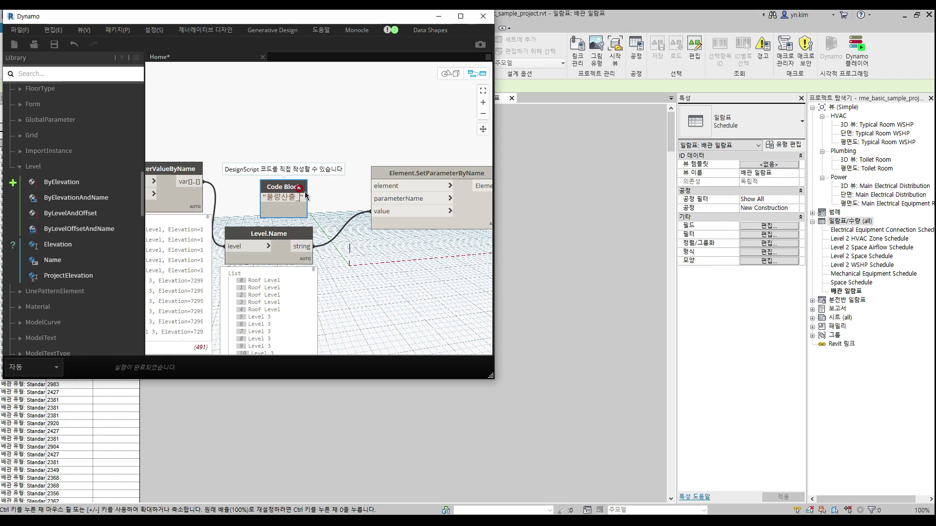
click(330, 184)
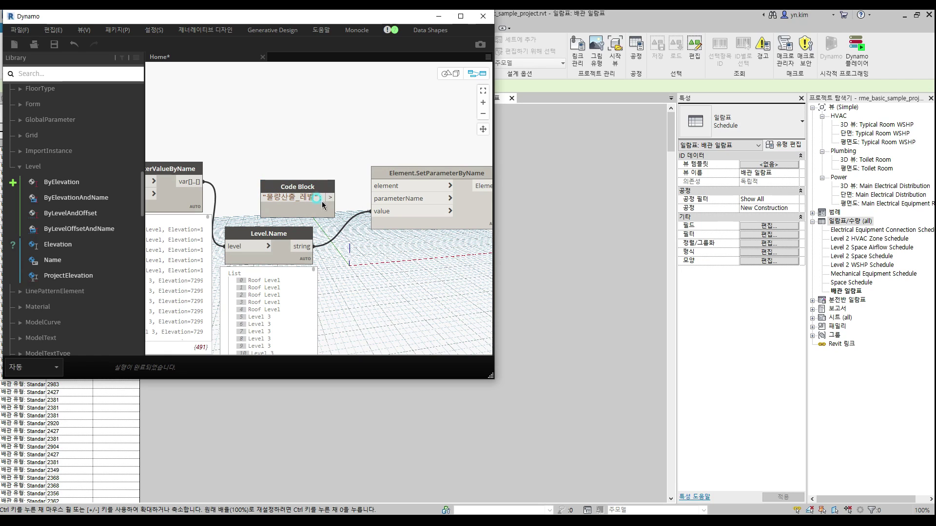
click(330, 198)
click(390, 197)
Connect the Elements output of All Elements of Category to the element input of Element.SetParameterByName
middle_drag(297, 144, 447, 148)
middle_drag(209, 143, 110, 161)
click(271, 194)
click(420, 199)
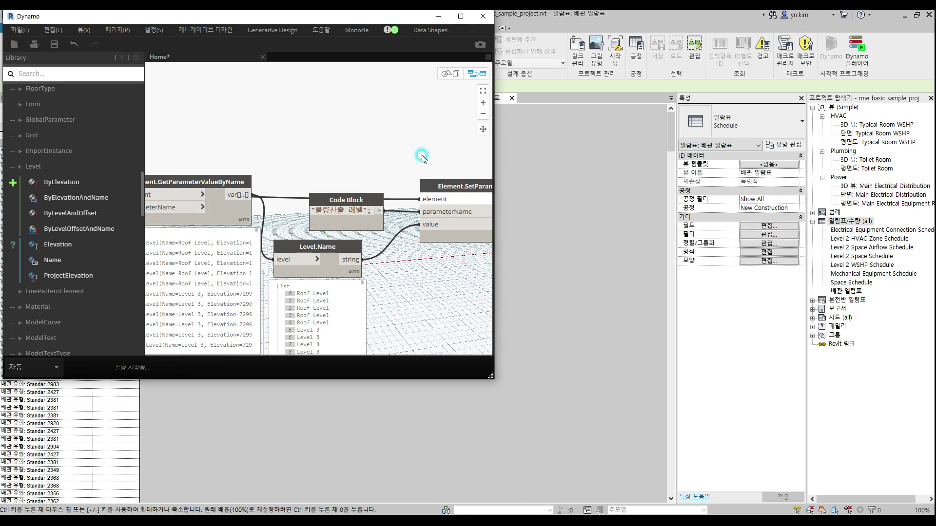
middle_drag(410, 159, 285, 151)
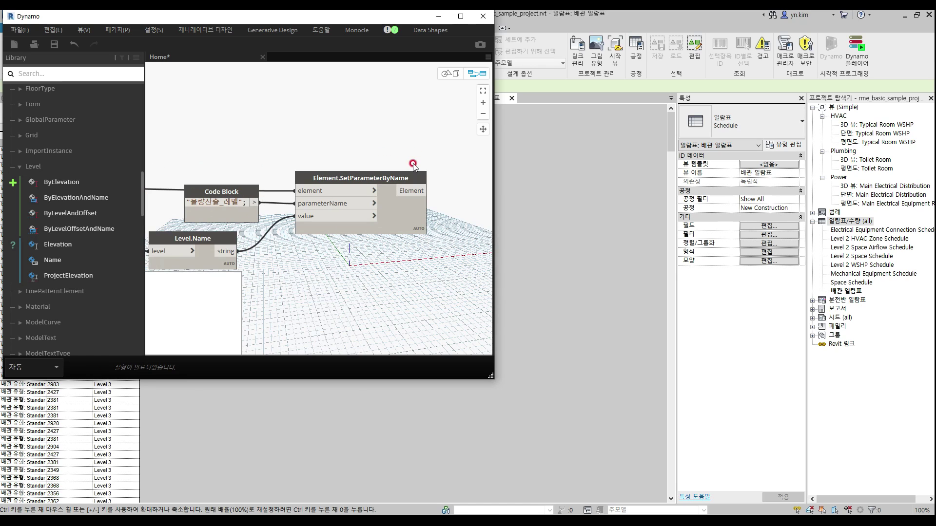
Minimize Dynamo and check the 물량산출_레벨 column of the pipe schedule in Revit
click(445, 19)
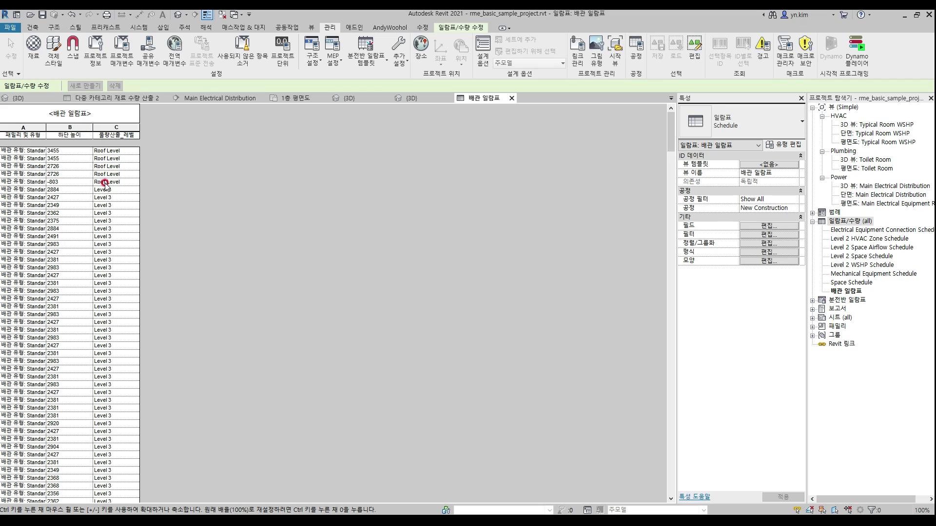
scroll(105, 183, down, 10)
scroll(105, 188, down, 7)
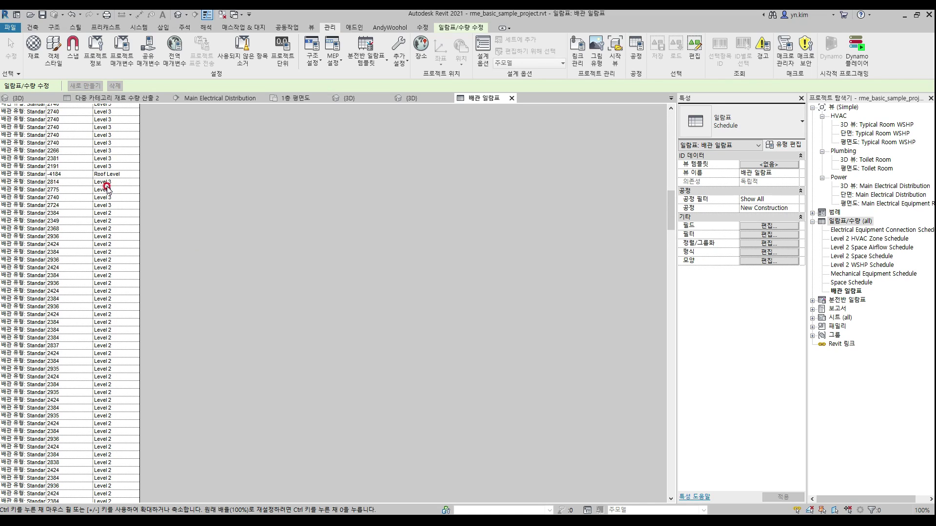
Sort the pipe schedule by 물량산출_레벨 and enable a footer showing 제목, 개수 및 합계
click(766, 243)
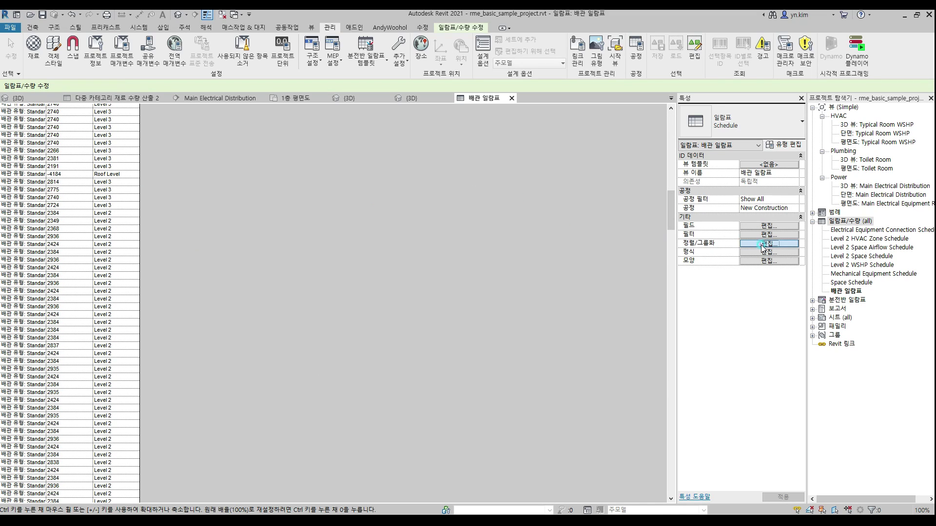
click(522, 159)
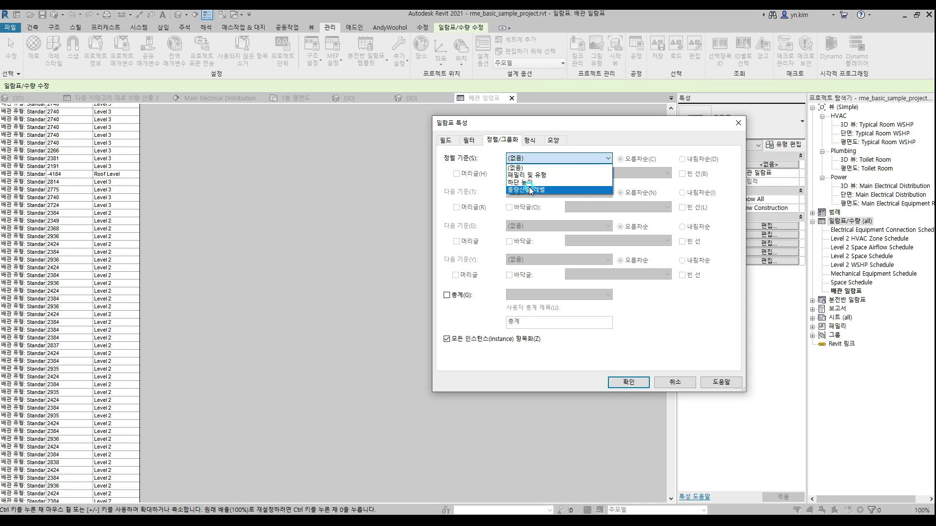
click(529, 185)
click(537, 174)
click(591, 173)
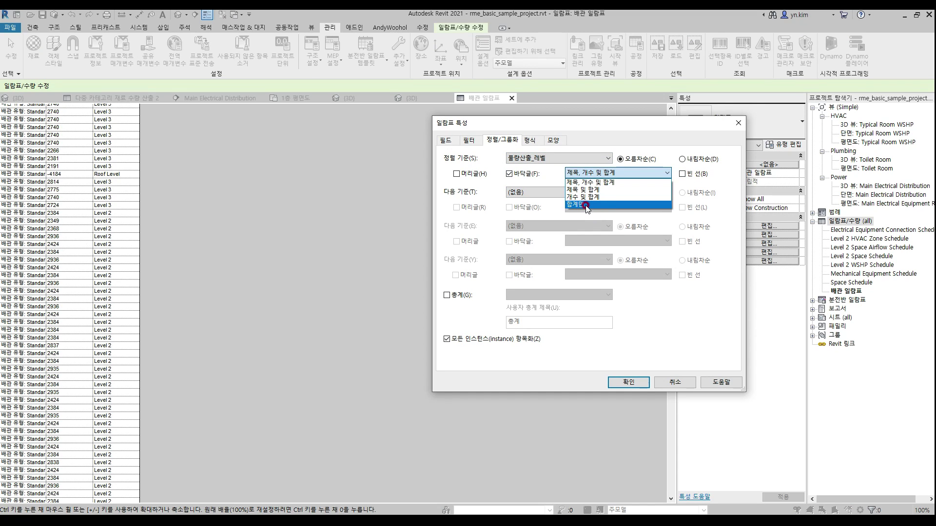
click(583, 183)
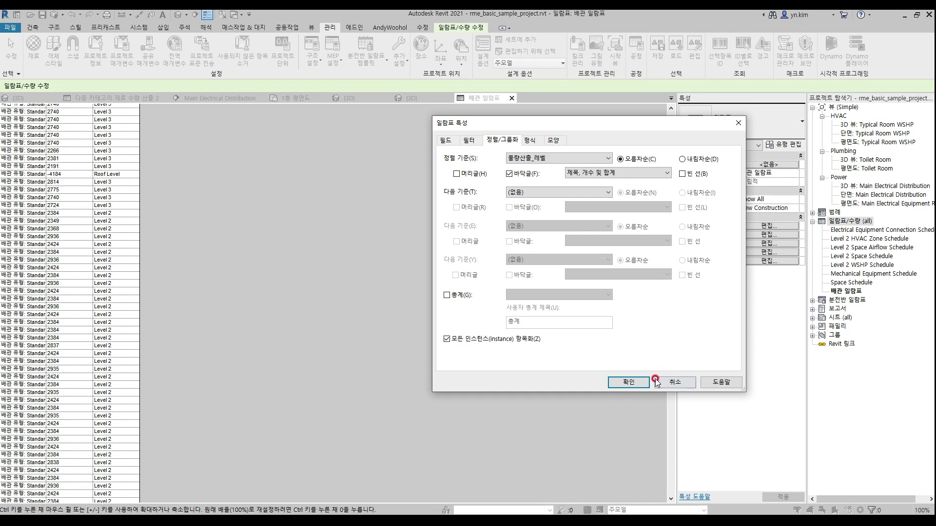
Add the 길이 field to the pipe schedule's fields
click(454, 141)
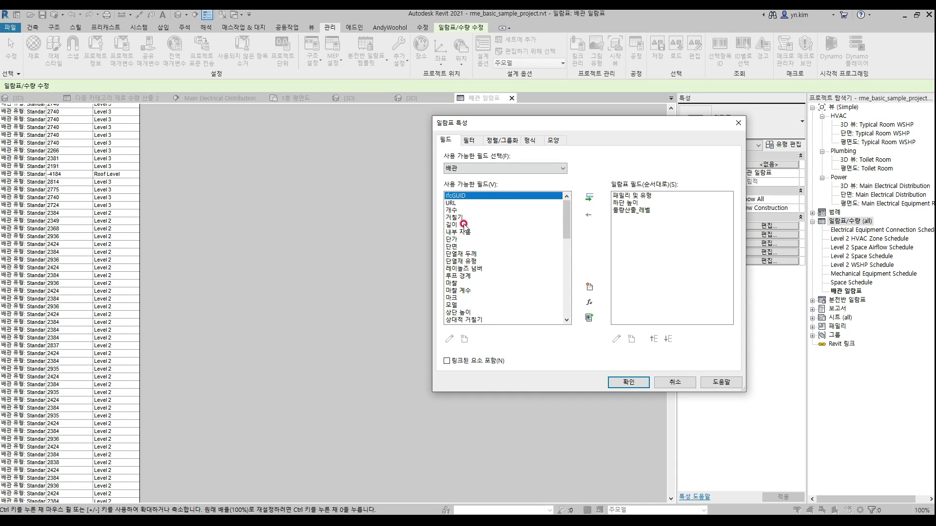
click(464, 224)
click(589, 198)
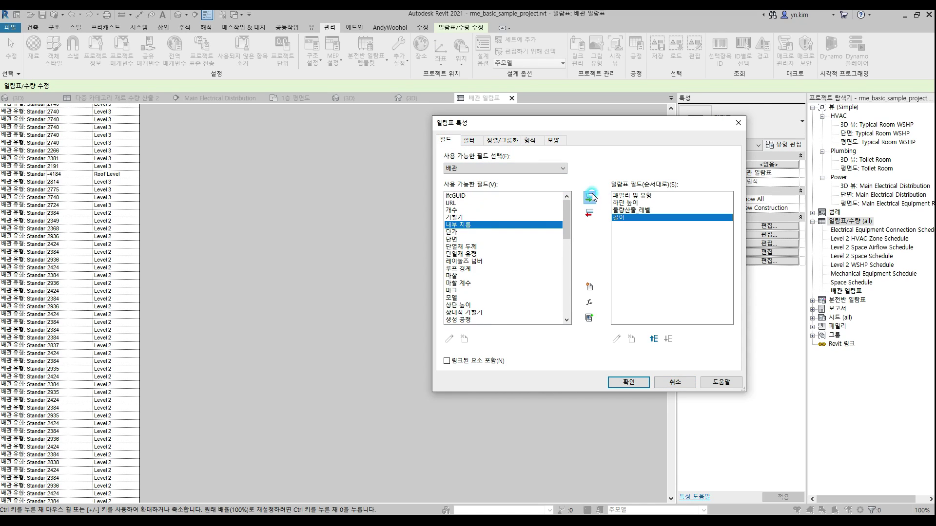
Set the 길이 field's formatting to 총합 계산 and apply the schedule properties
click(492, 142)
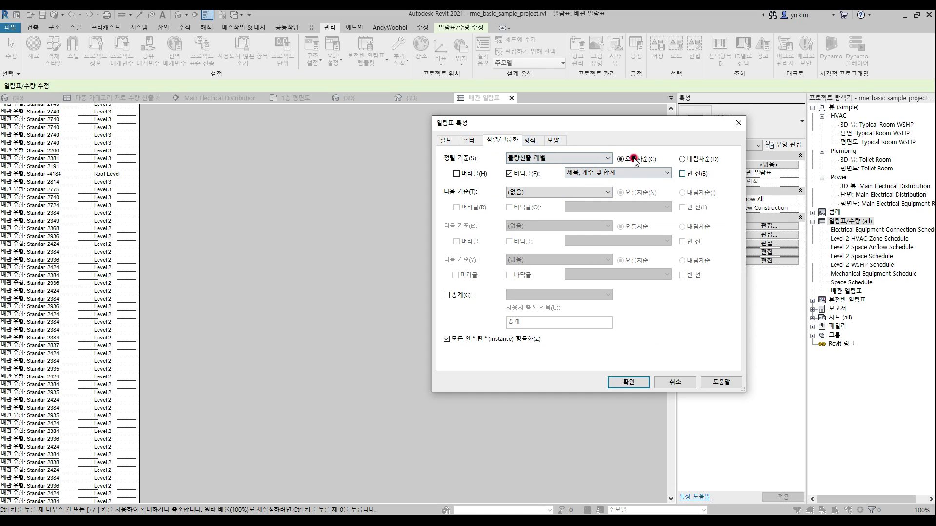
click(551, 141)
click(536, 142)
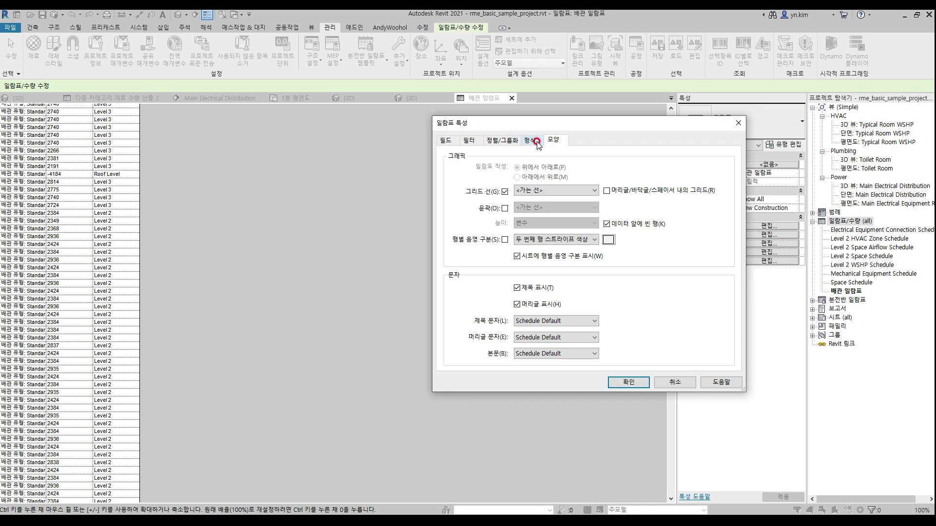
click(482, 187)
click(587, 292)
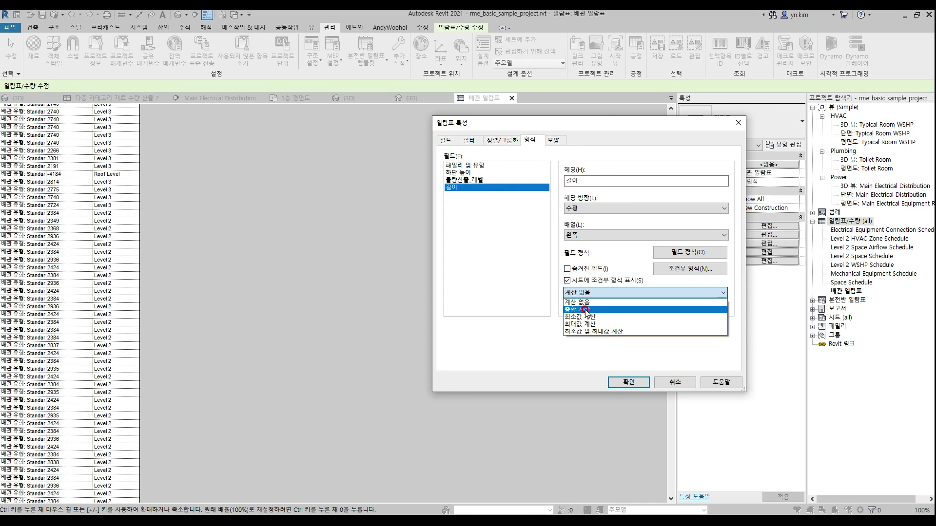
click(587, 310)
click(629, 382)
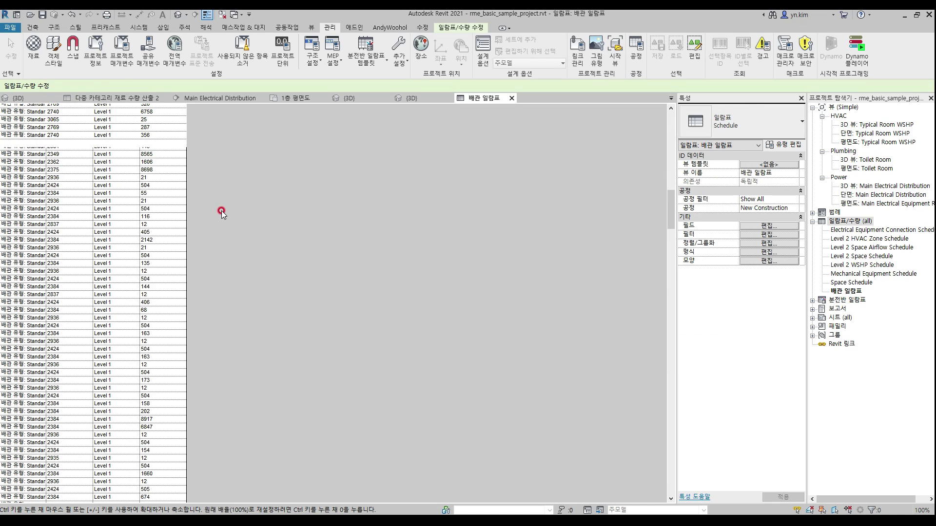
Review the pipe schedule's rows grouped by 물량산출_레벨 and the 길이 subtotal for each level
scroll(221, 209, down, 7)
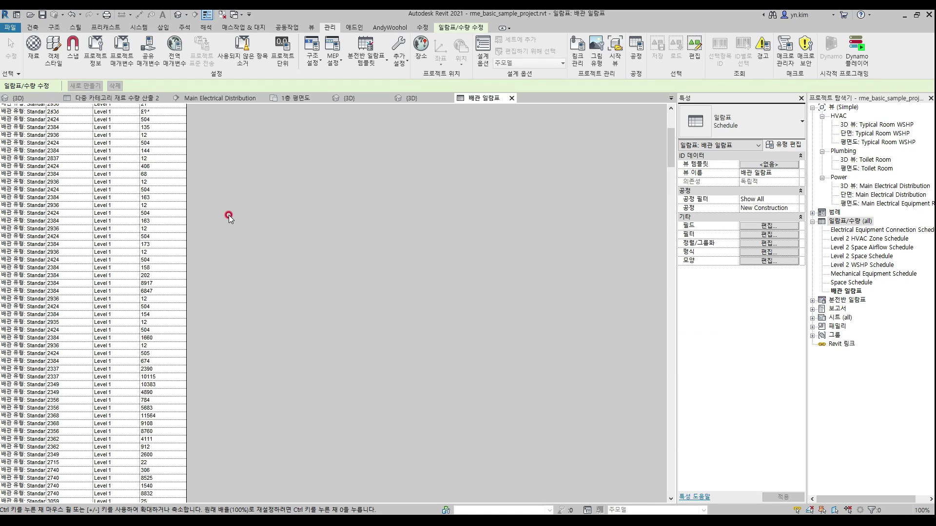
scroll(230, 215, up, 8)
click(104, 151)
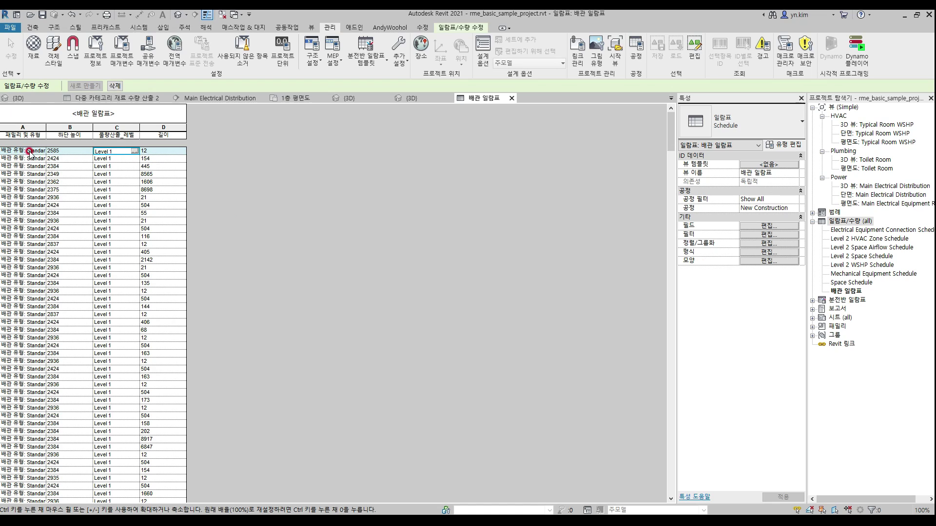
click(38, 166)
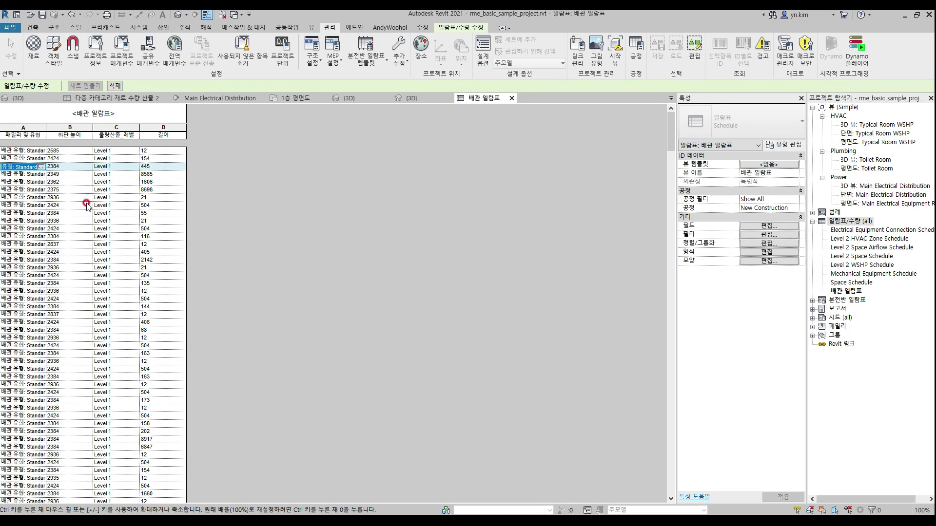
scroll(87, 204, down, 20)
click(134, 231)
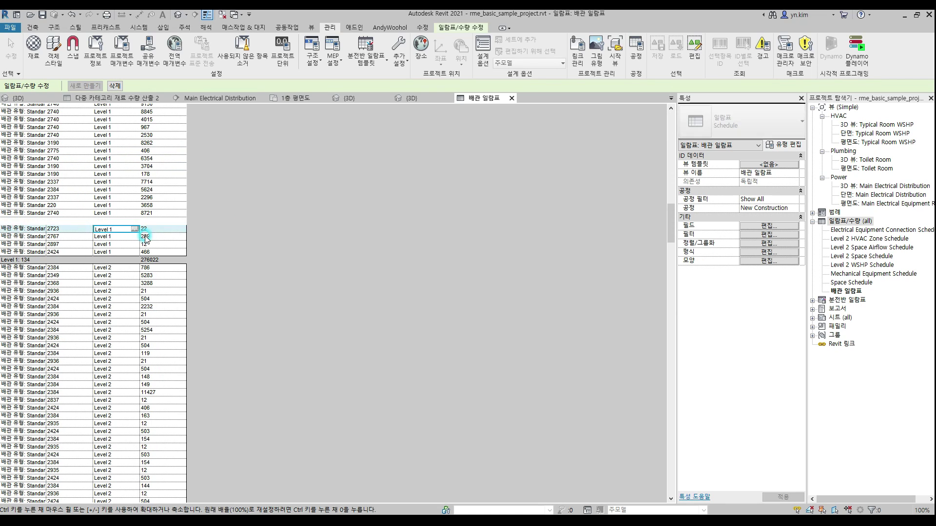
click(149, 244)
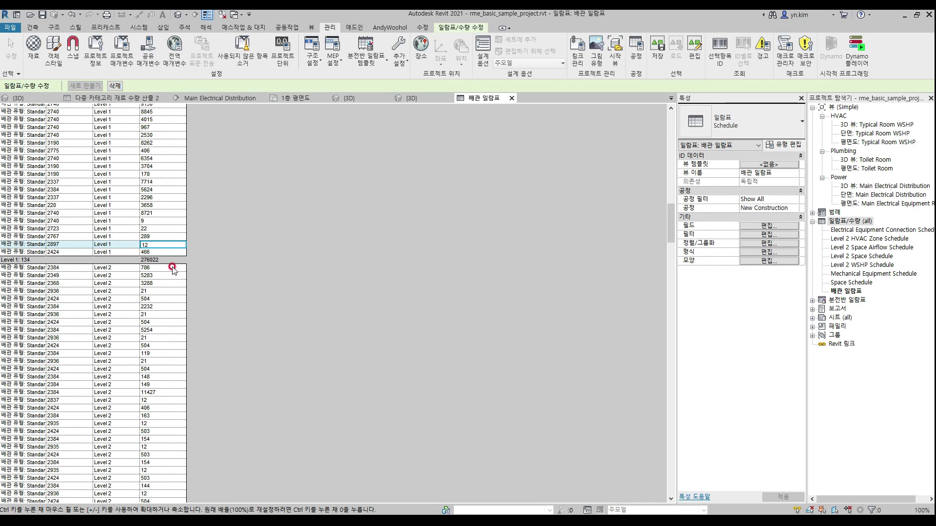
drag(667, 235, 644, 128)
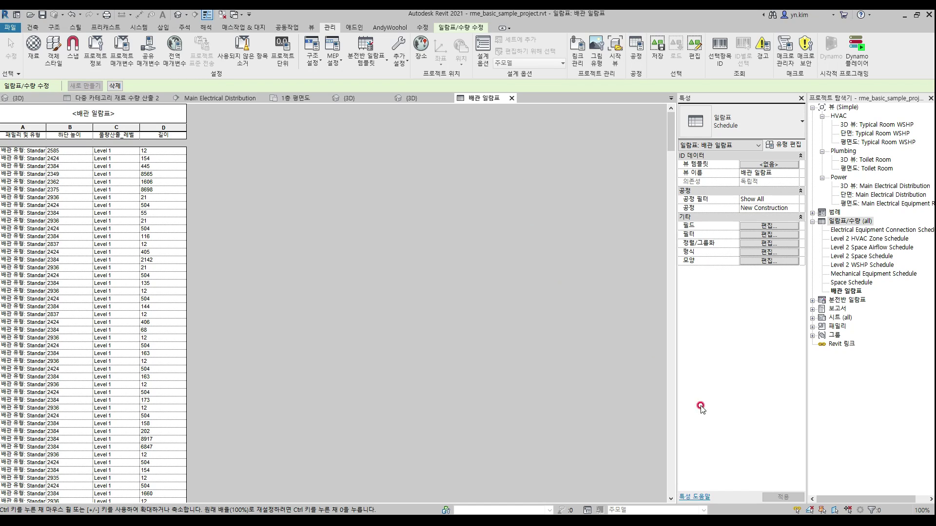
Close the Dynamo window
mouse_move(702, 521)
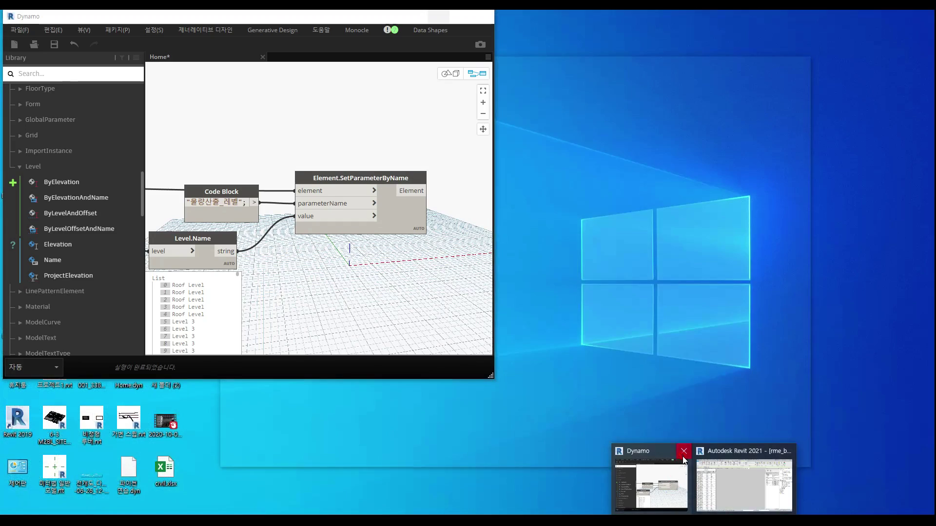
click(683, 457)
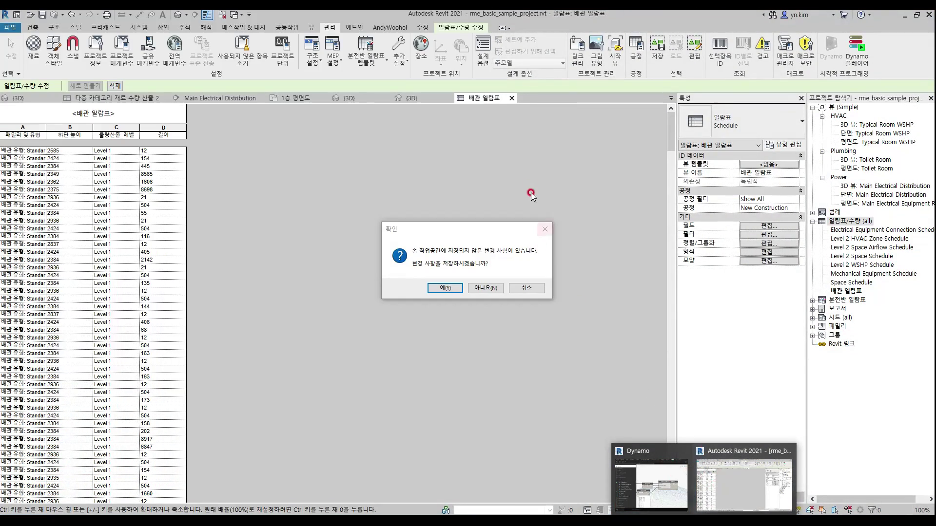
Discard the unsaved home workspace changes, switch to the first-floor plan of 프로젝트1 and dismiss its save reminder
click(494, 288)
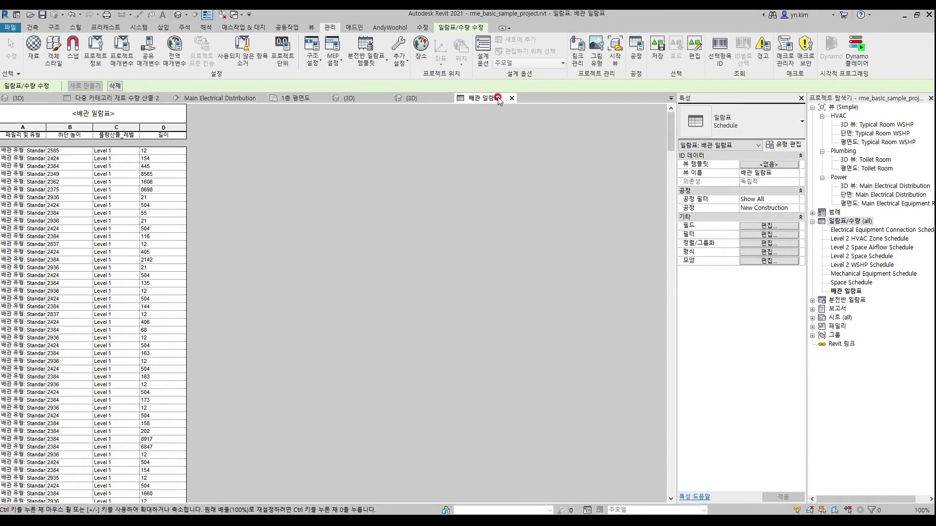
click(497, 98)
click(418, 100)
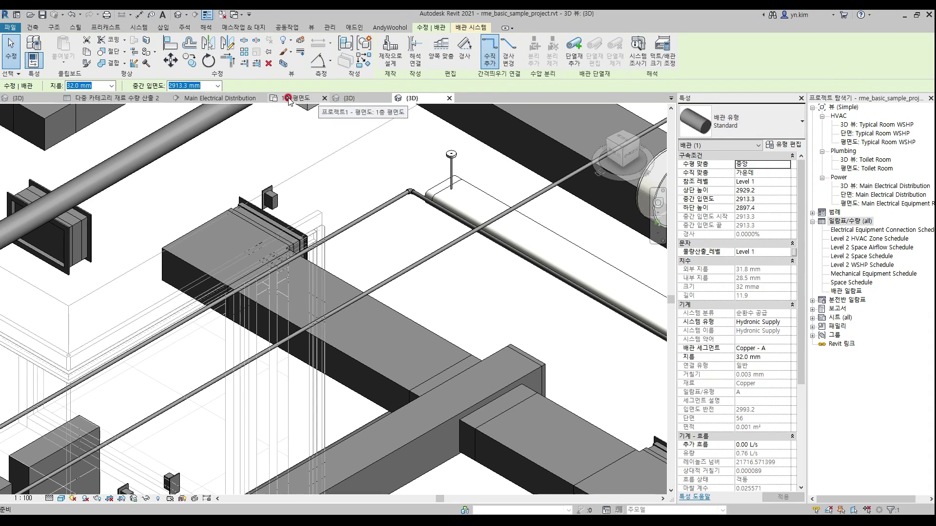
click(355, 100)
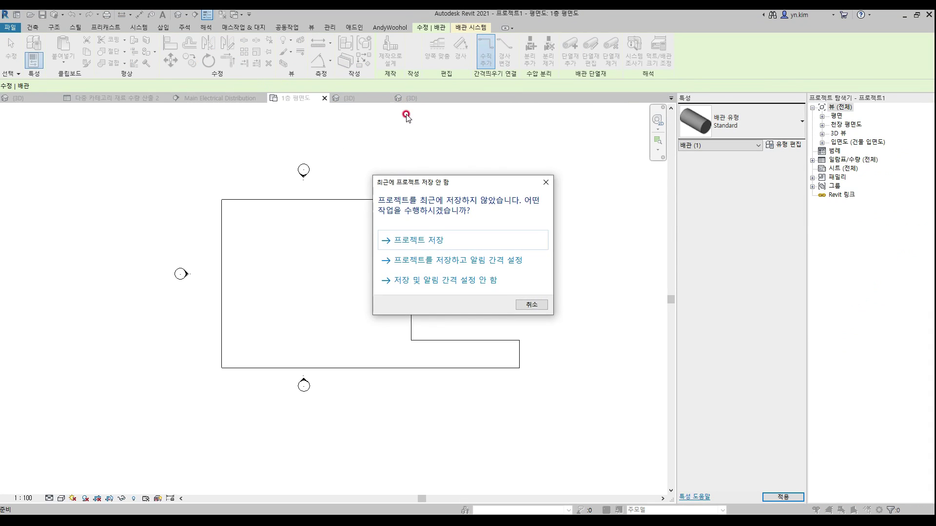
click(546, 183)
Bring up the {3D} view of rac_basic_sample_project.rvt with the whole building in view and try to start Dynamo Player
click(110, 100)
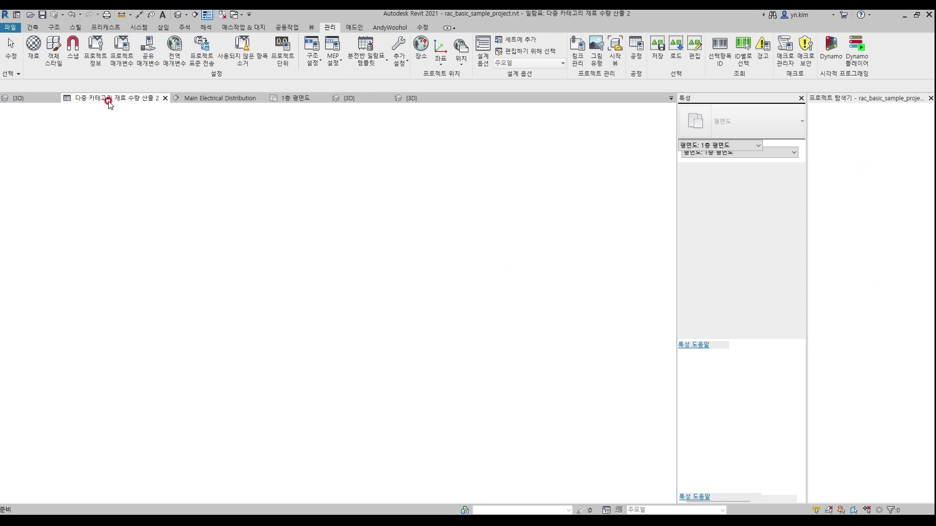
click(30, 98)
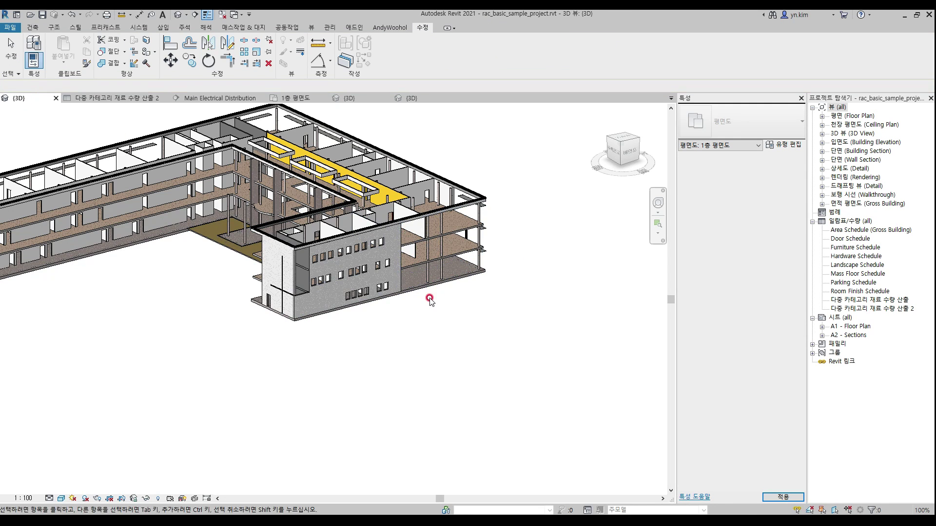
shift+middle_drag(539, 391, 575, 312)
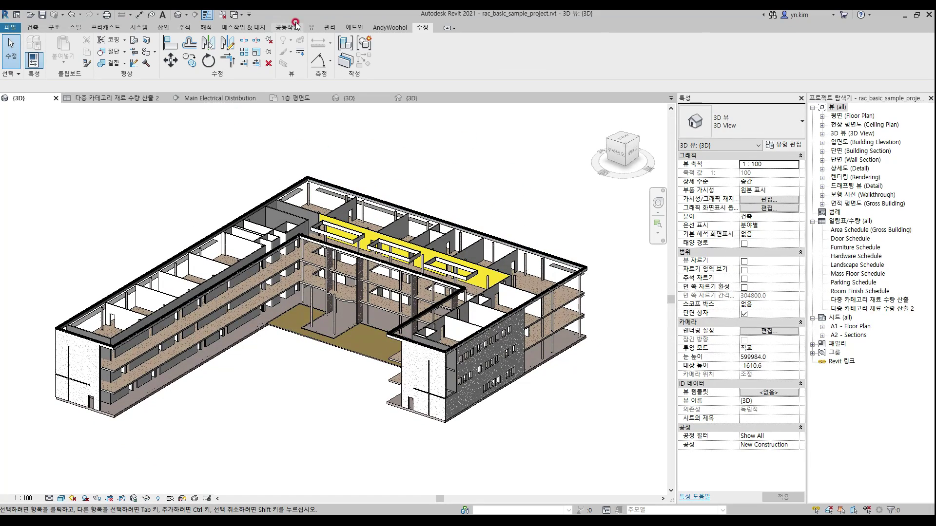
click(329, 27)
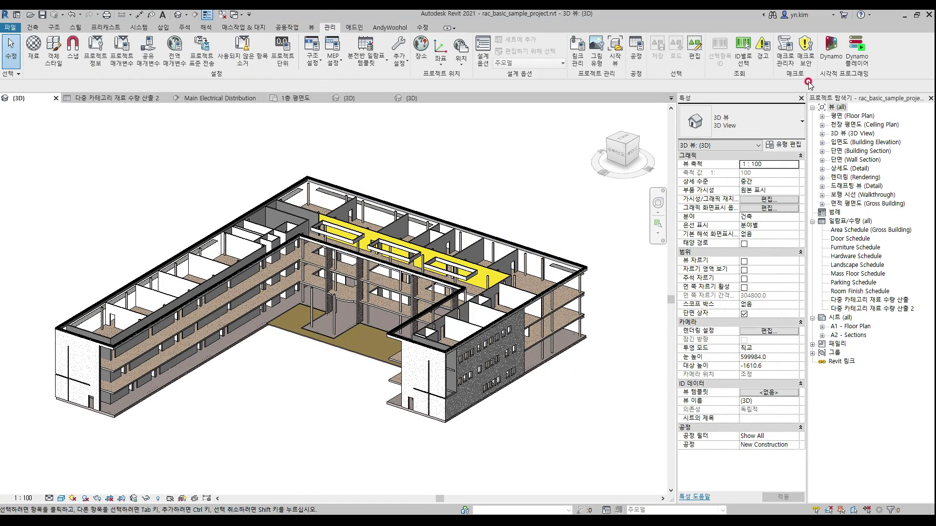
click(859, 69)
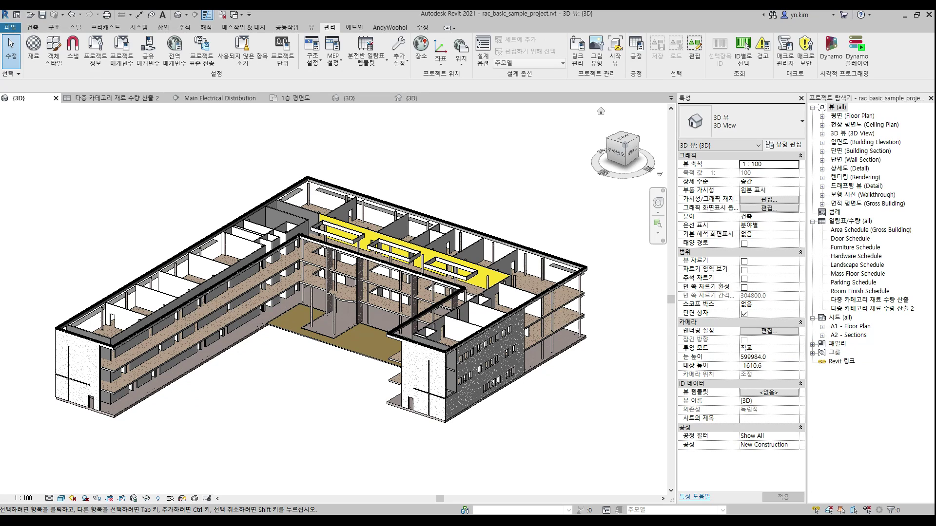
Switch to the browser and read the Dynamo Q&A post on the Select Point on Face error in Dynamo Player and its reply
key(alt+Tab)
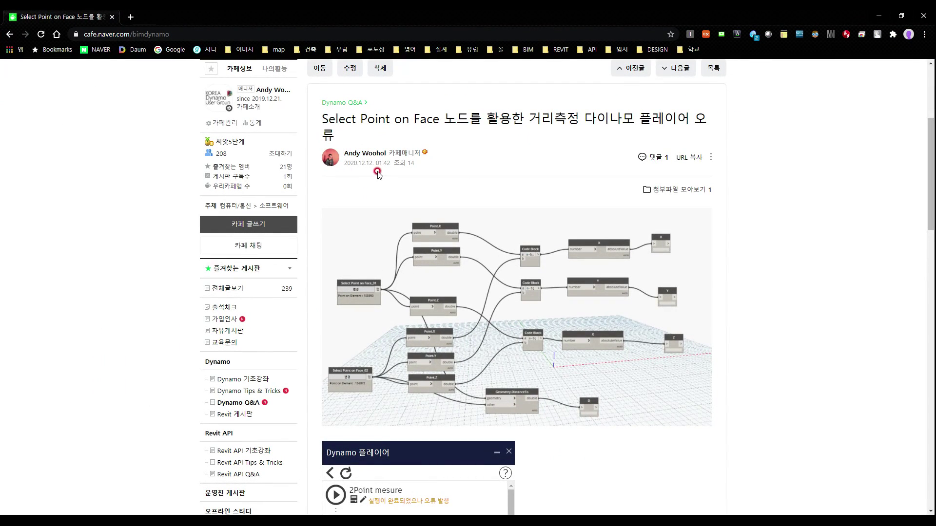
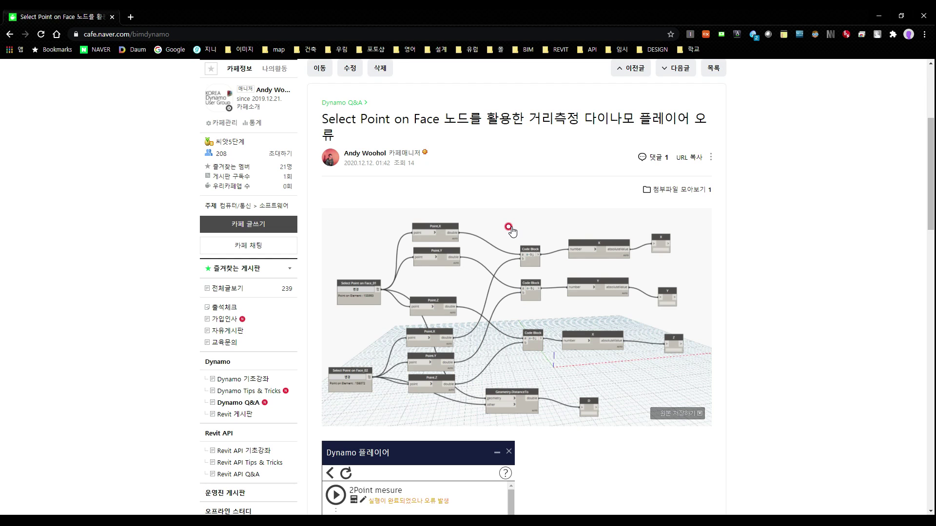
scroll(507, 290, down, 4)
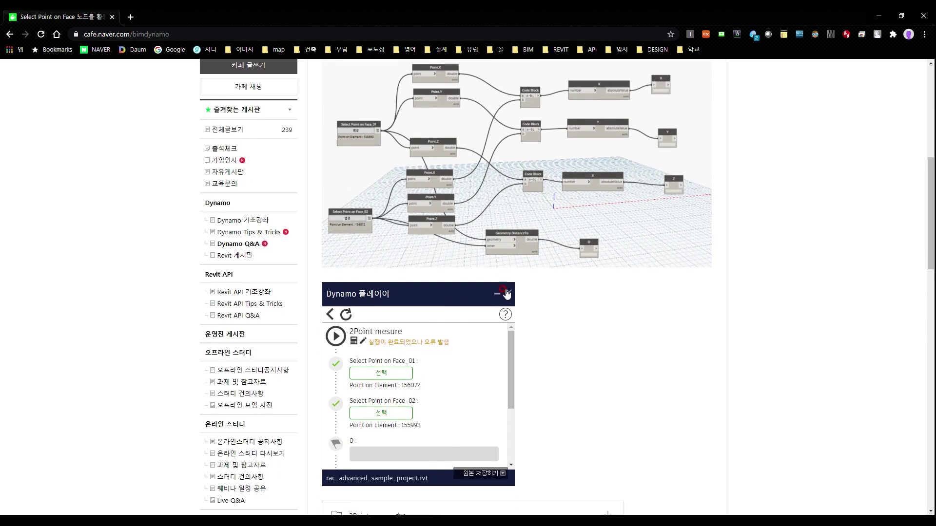
scroll(488, 297, down, 2)
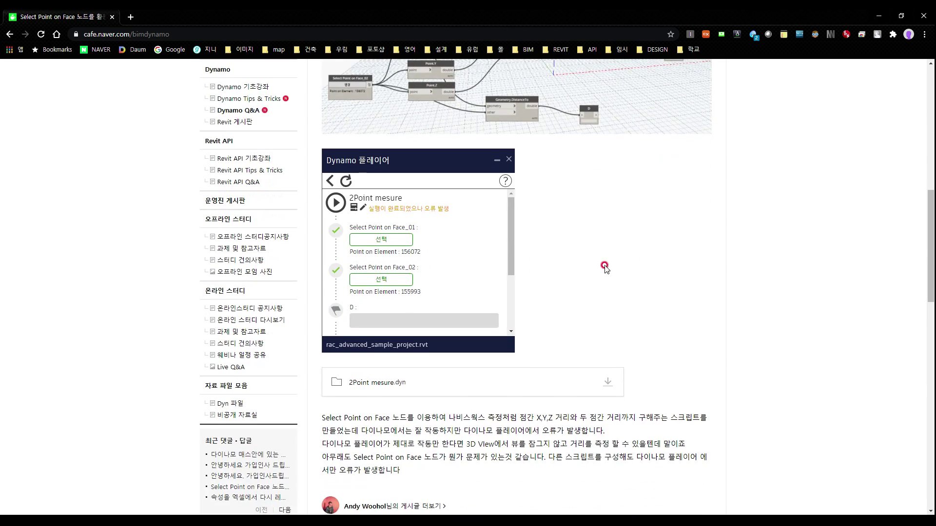
scroll(633, 263, down, 2)
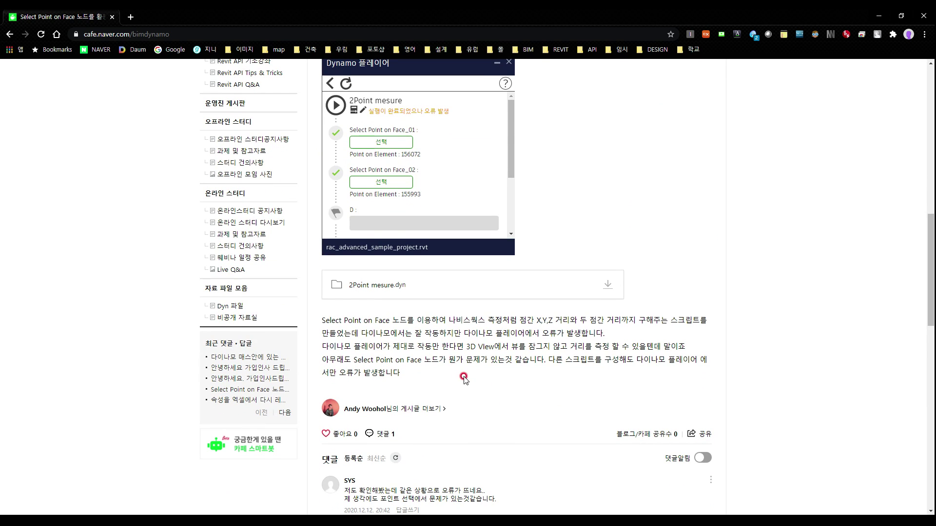
scroll(654, 344, up, 7)
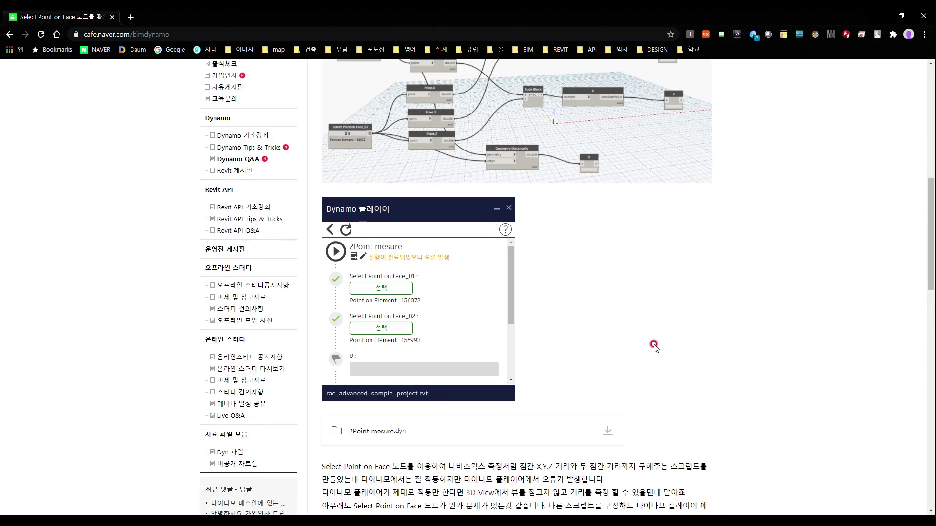
key(alt+Left)
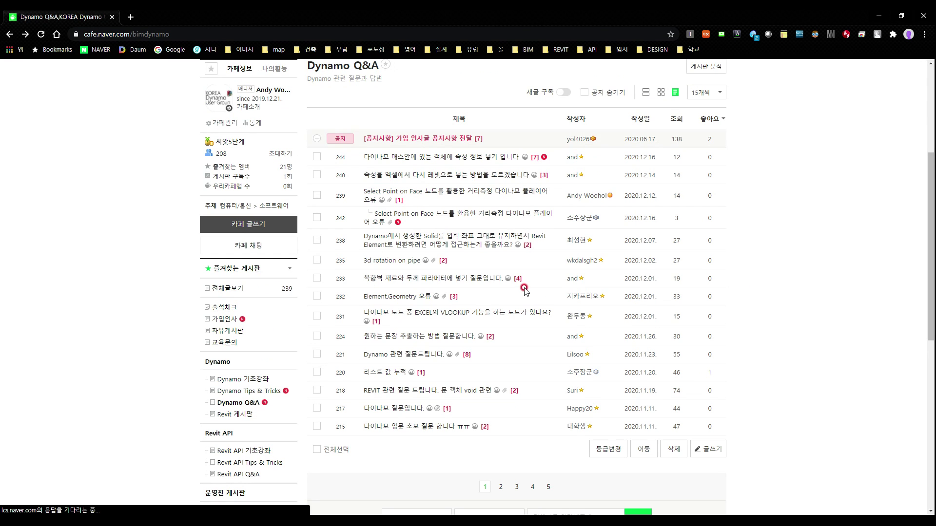
click(505, 214)
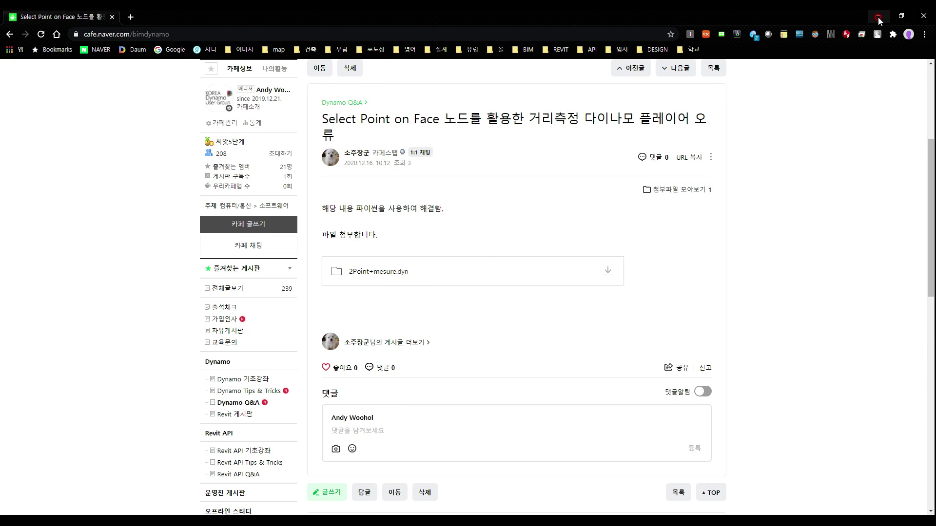
click(878, 17)
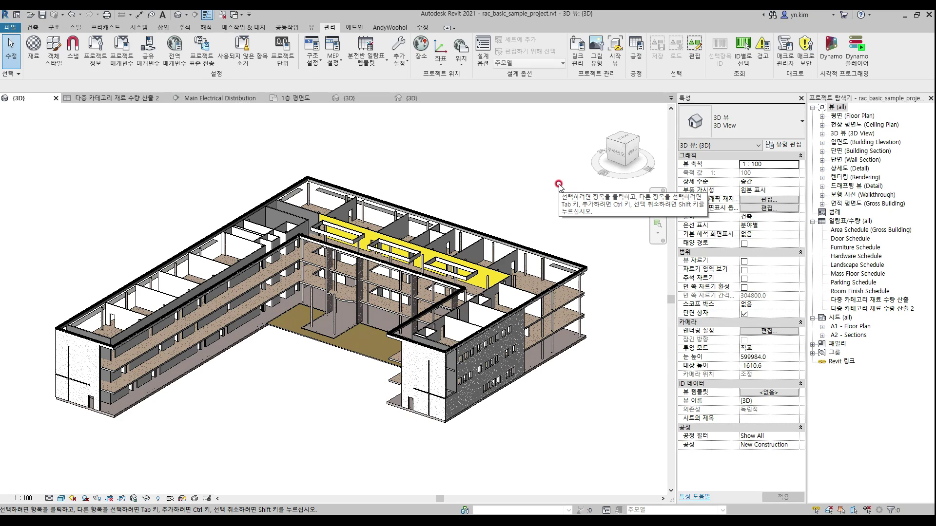
Run 00_2Point+mesure in Dynamo Player and pick two points among the interior partition walls of the rear wing, starting on a 138mm partition
click(860, 62)
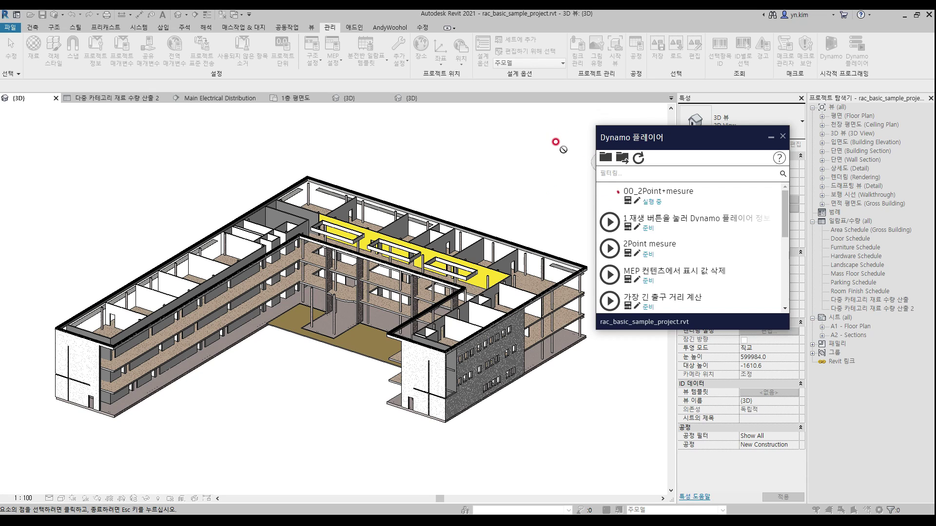
scroll(533, 195, up, 2)
middle_drag(533, 195, 479, 215)
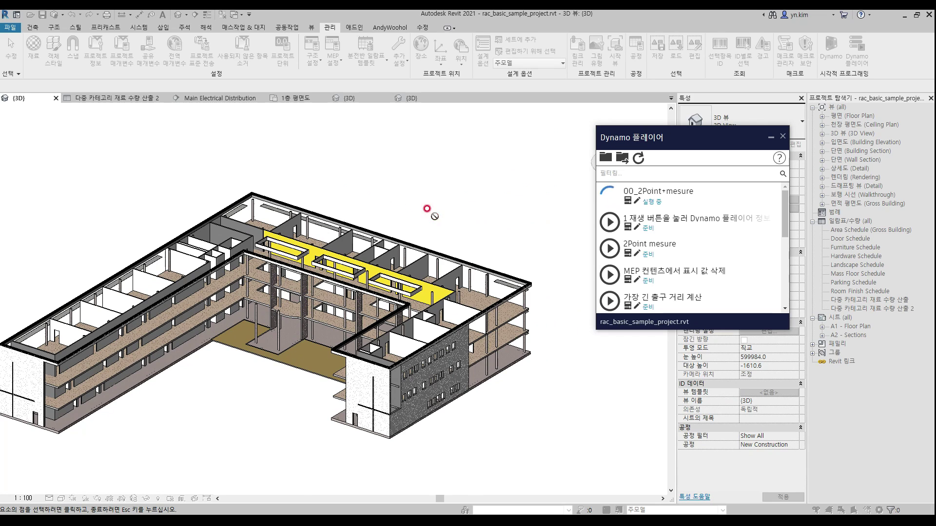
scroll(414, 213, up, 3)
middle_drag(403, 221, 402, 185)
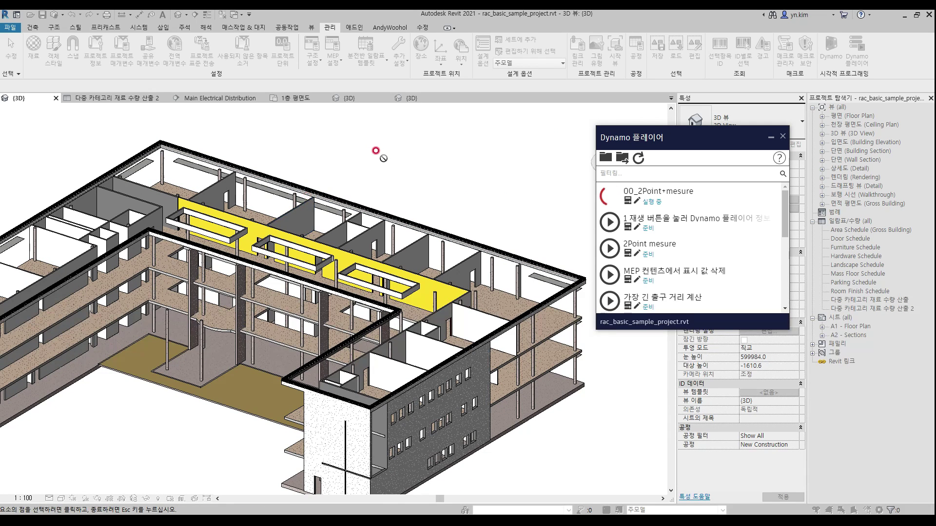
middle_drag(429, 198, 431, 199)
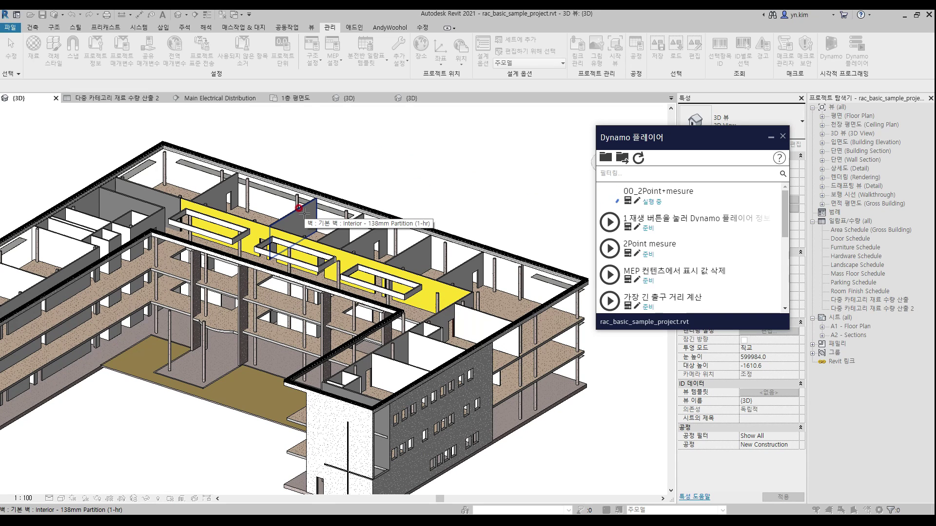
click(305, 214)
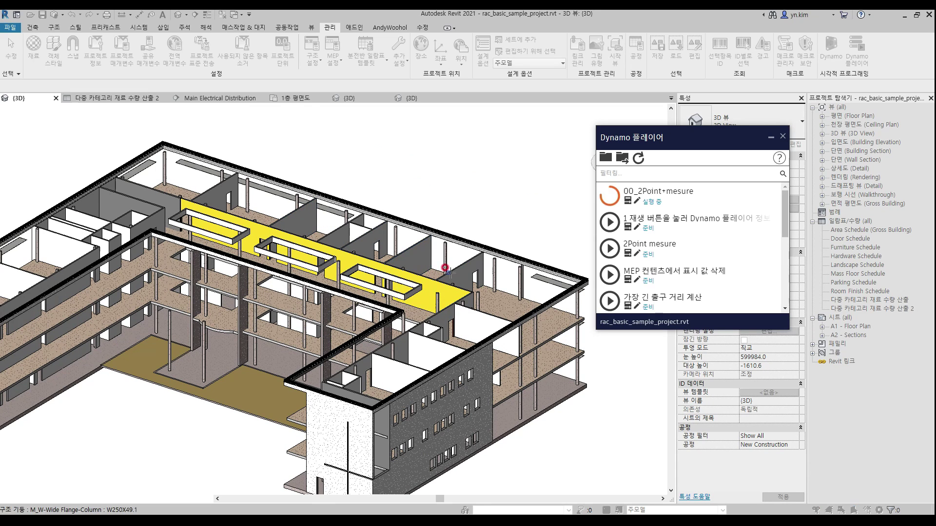
click(464, 271)
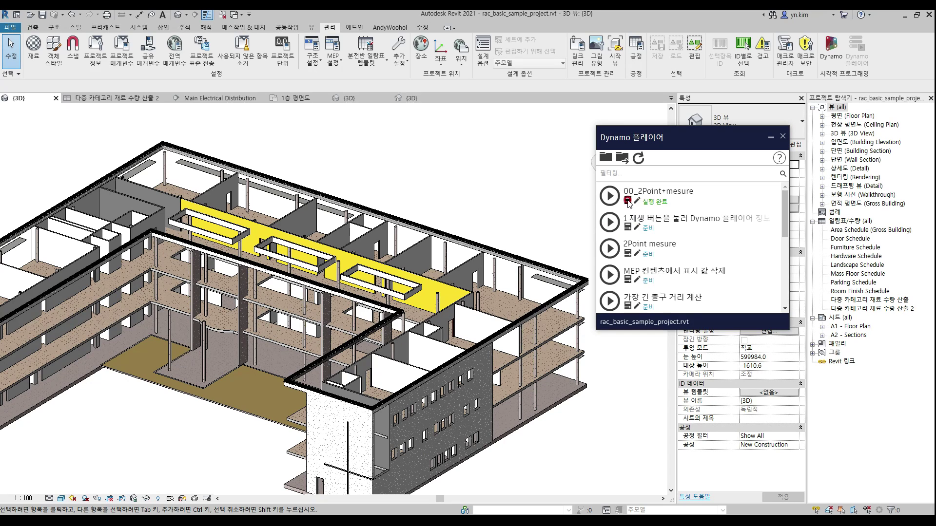
Open the outputs of the 00_2Point+mesure script and examine the D, X, Y and Z distances
click(628, 200)
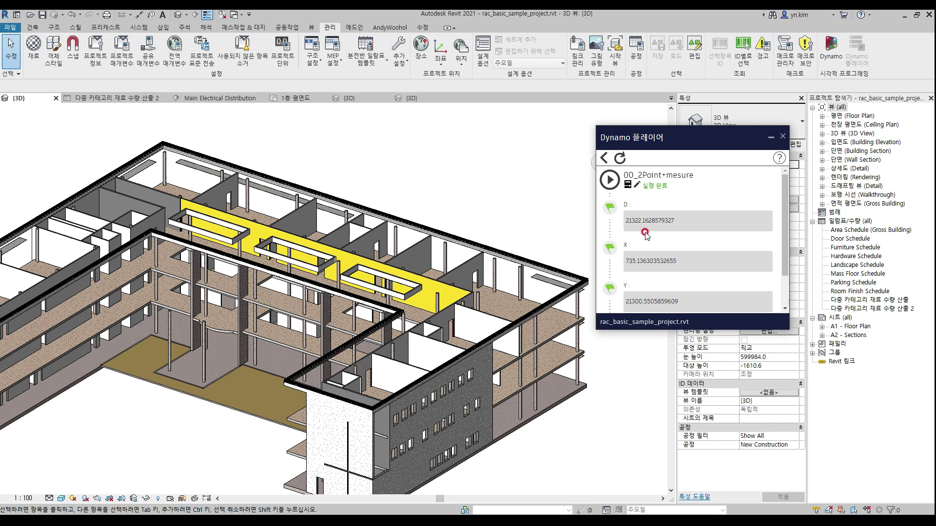
scroll(645, 233, down, 2)
scroll(647, 235, up, 2)
scroll(658, 283, down, 2)
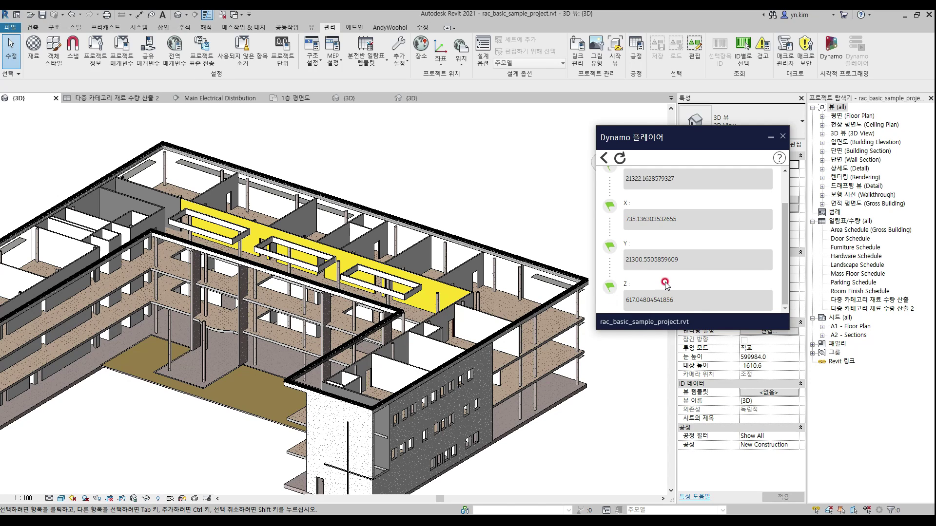
scroll(612, 188, up, 2)
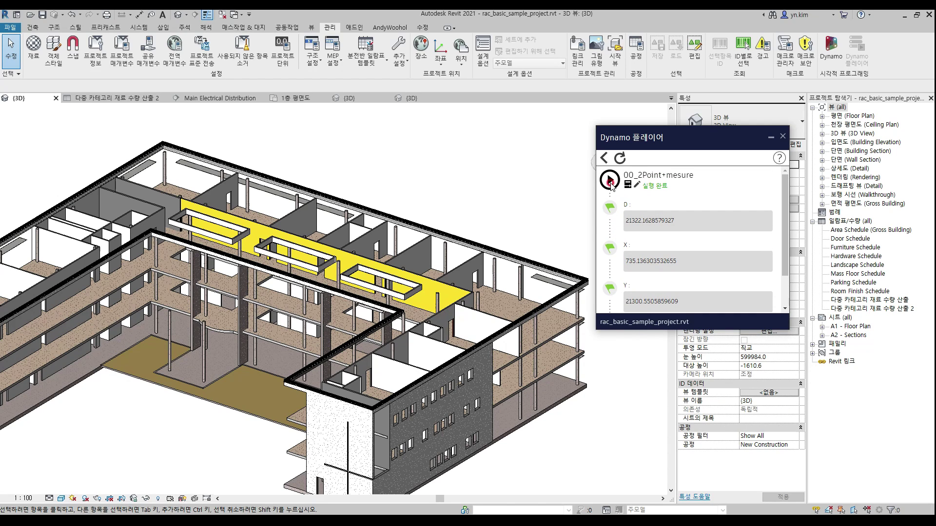
Rerun 00_2Point+mesure to measure between two different points on the building and clear the floor selection in the model
click(610, 181)
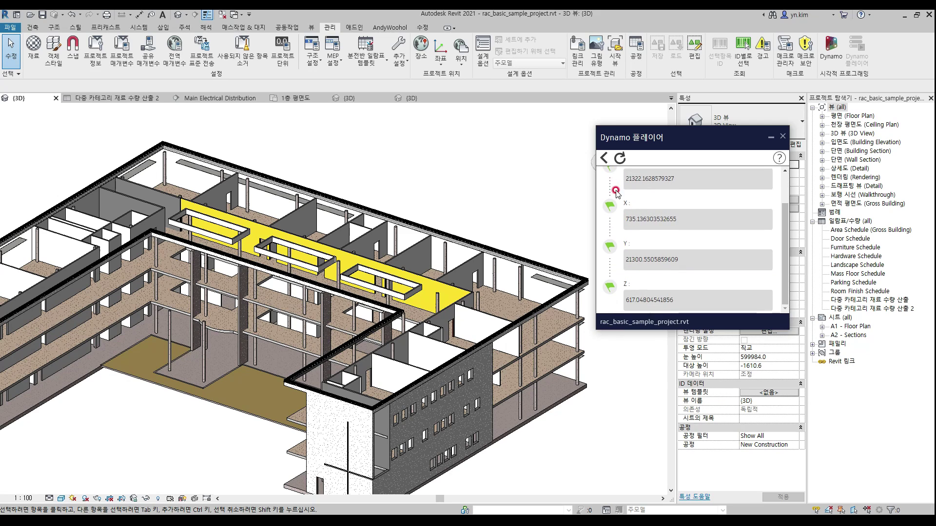
click(613, 188)
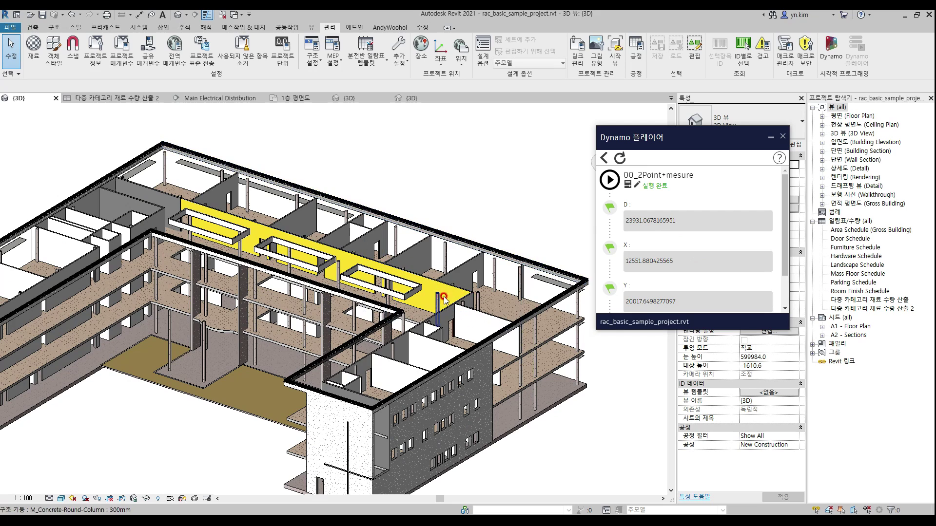
click(494, 302)
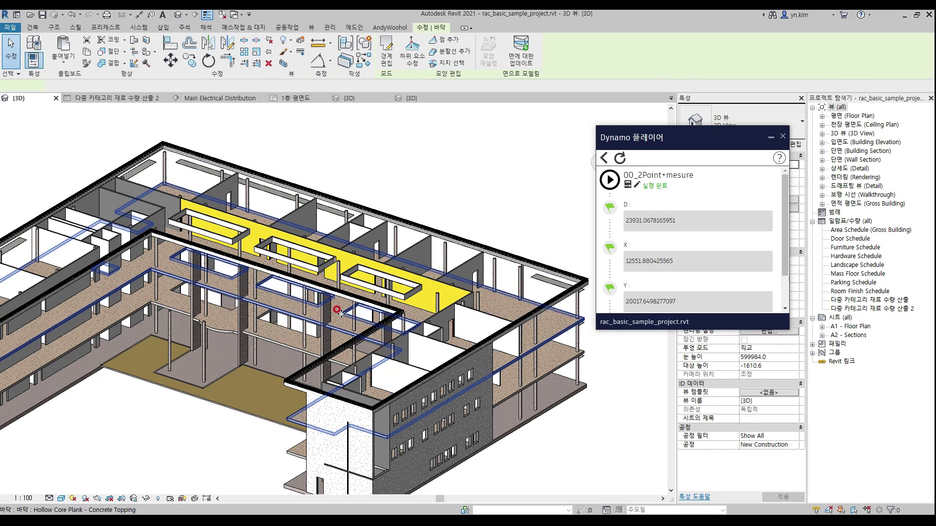
click(554, 230)
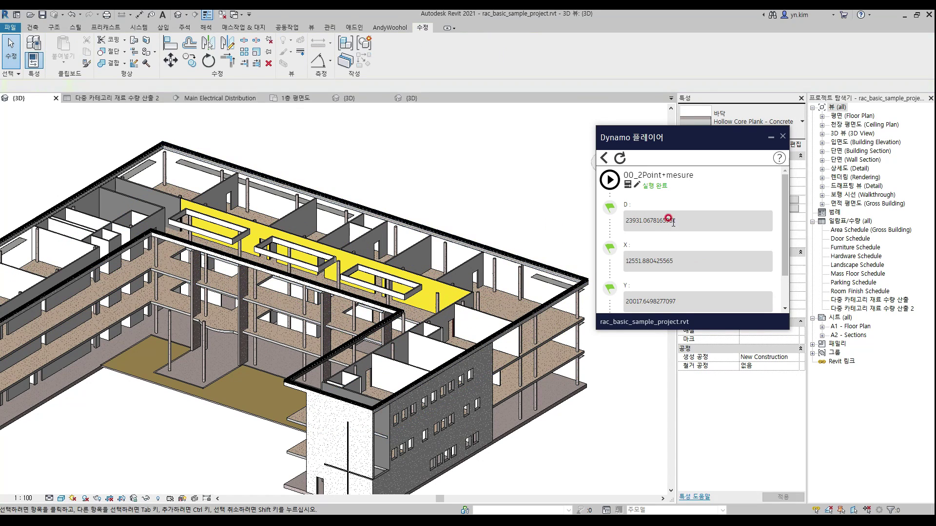
Examine the D, X, Y and Z distances from the second measurement, including the Z value
scroll(664, 255, down, 2)
scroll(637, 255, up, 3)
scroll(658, 282, down, 3)
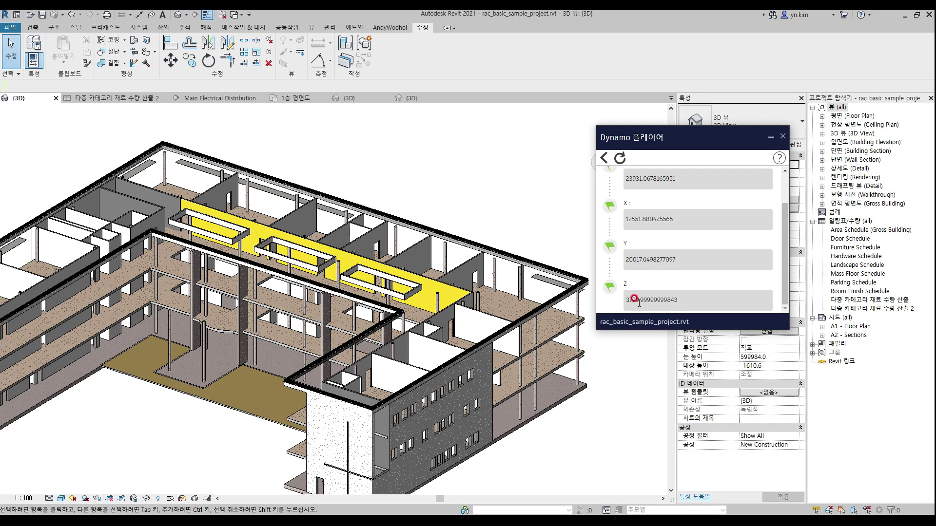
drag(643, 300, 669, 299)
click(679, 302)
scroll(686, 257, up, 2)
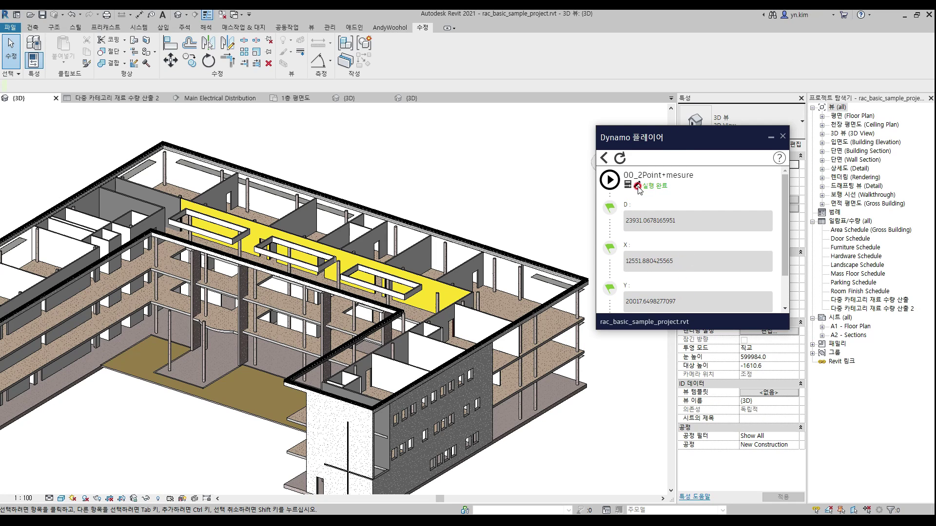
Open 00_2Point+mesure.dyn in the Dynamo editor, close Dynamo Player and show the node graph's output nodes
drag(662, 137, 385, 150)
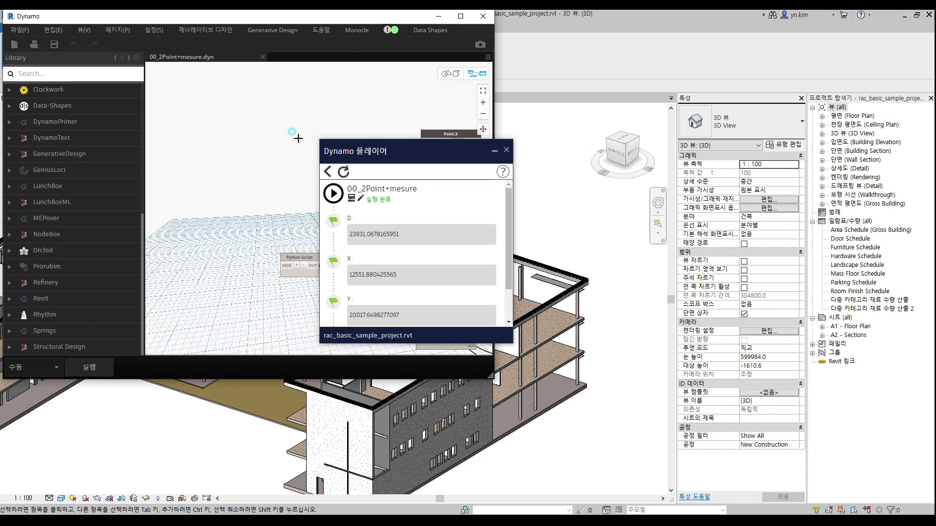
middle_drag(356, 115, 291, 93)
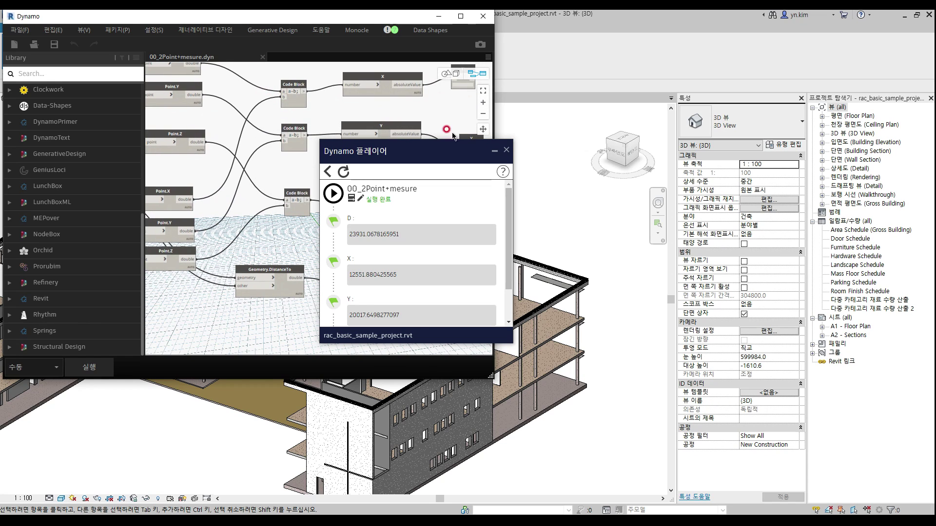
click(508, 150)
middle_drag(404, 121, 383, 150)
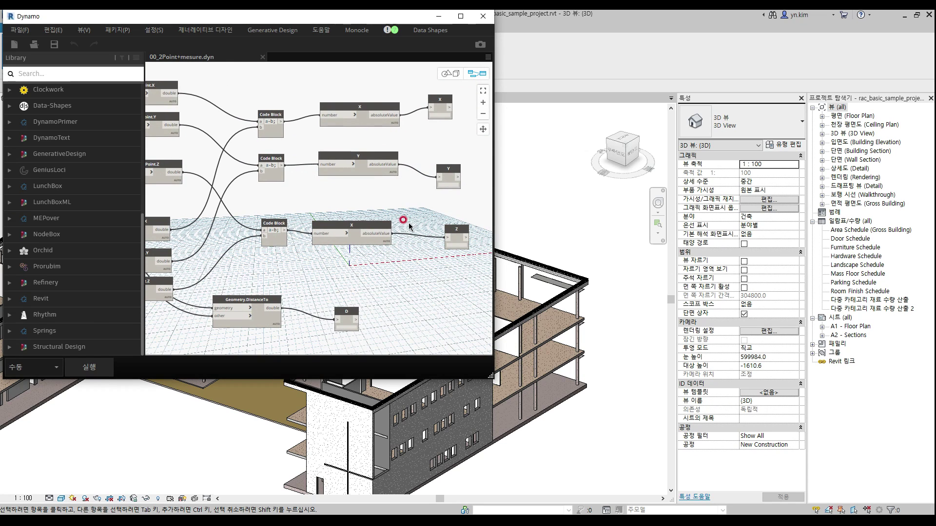
Read the help description of the Y absolute value node, and close it
middle_drag(412, 223, 431, 258)
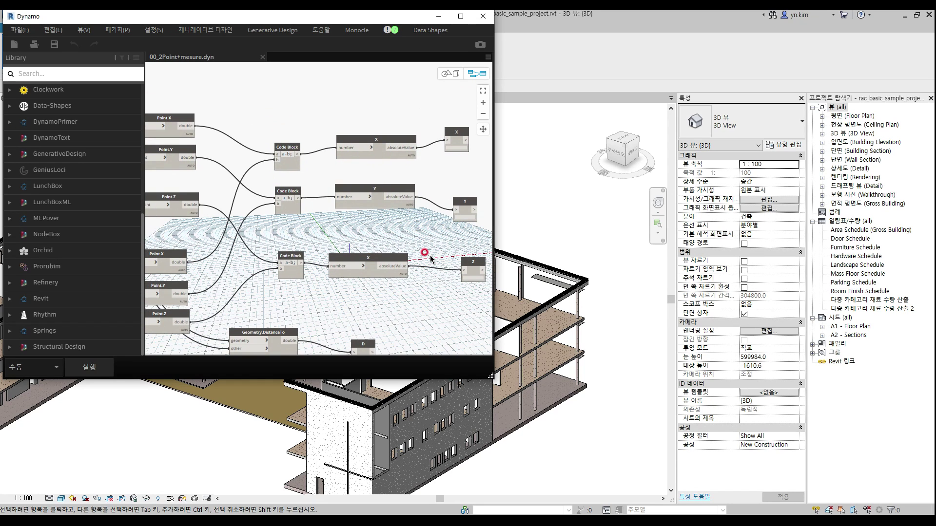
scroll(371, 228, up, 2)
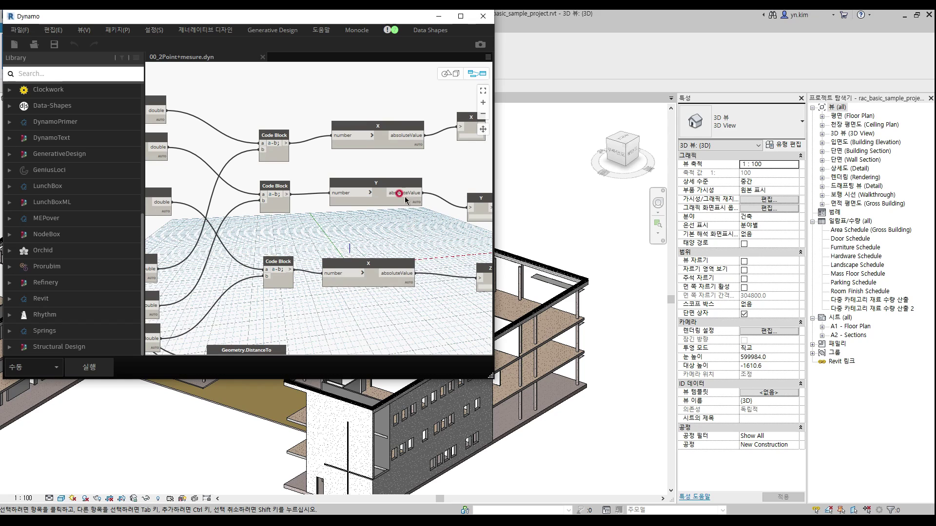
right_click(379, 202)
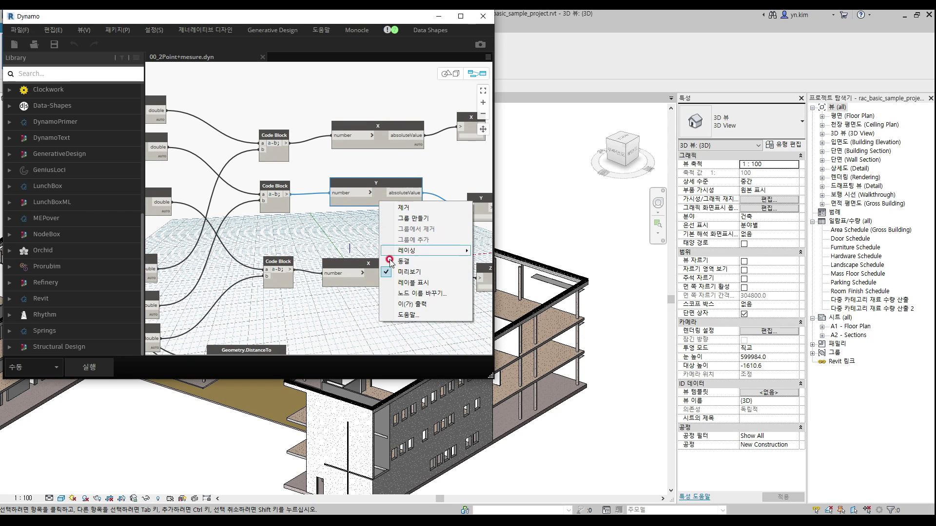
click(408, 314)
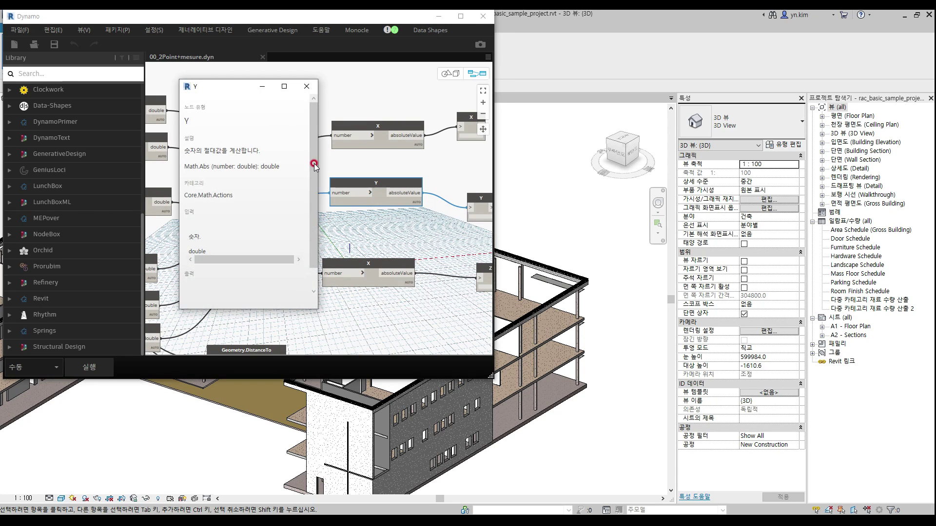
click(307, 87)
scroll(342, 185, down, 3)
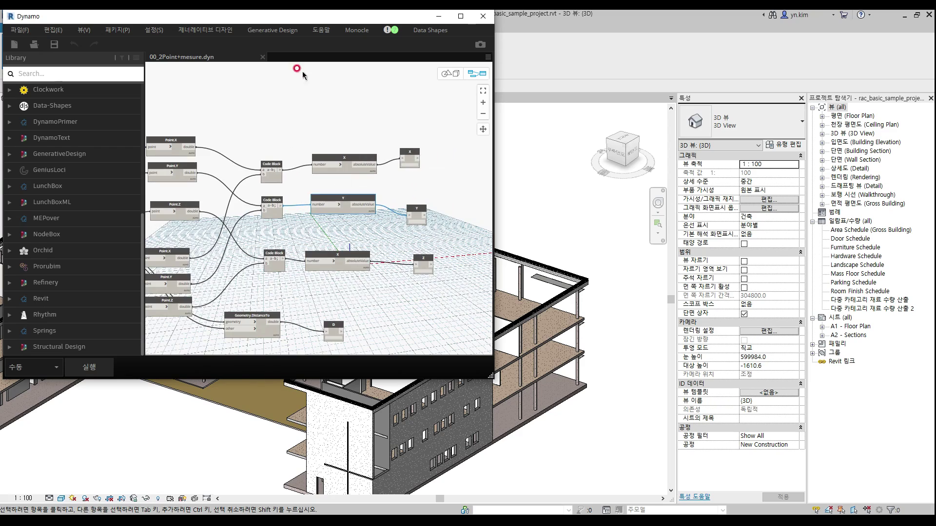
Maximize the Dynamo window to examine the whole graph, and clear the node selection
double_click(312, 16)
scroll(349, 169, up, 4)
middle_drag(293, 192, 466, 187)
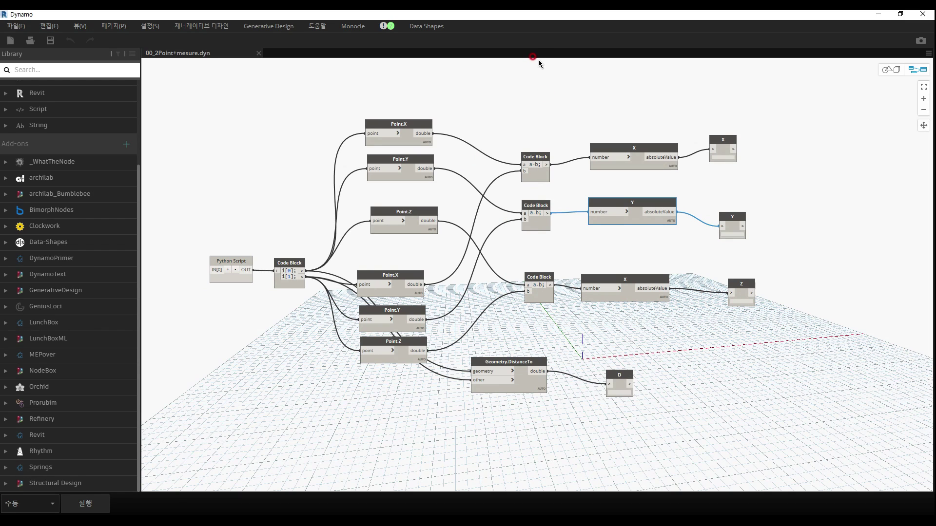
scroll(700, 150, up, 2)
click(476, 105)
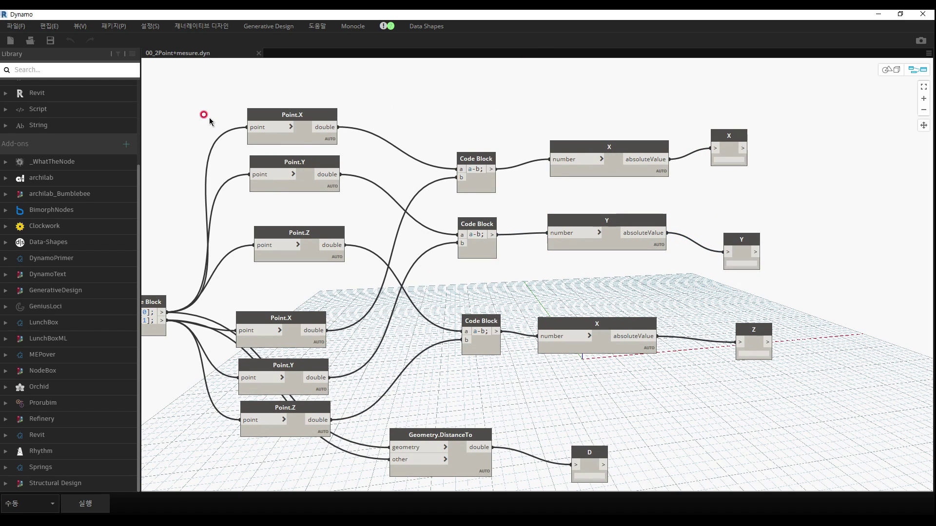
right_click(515, 100)
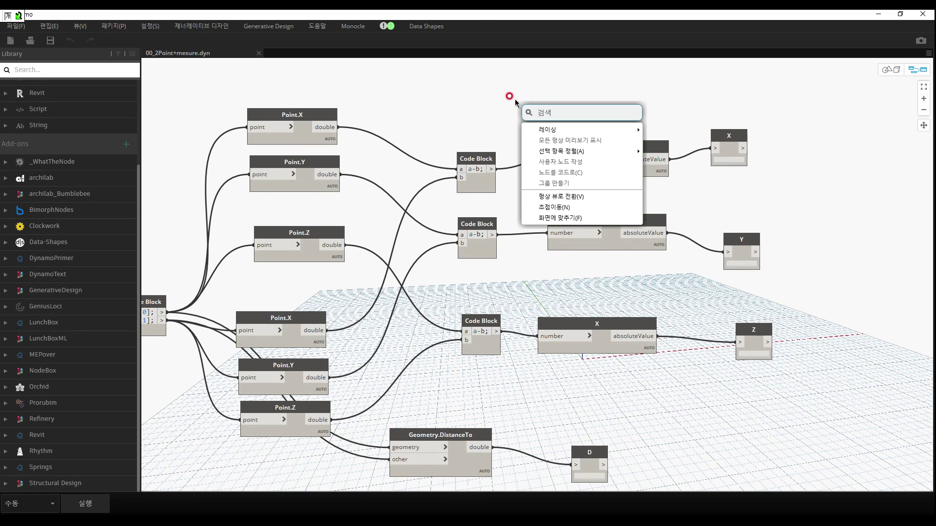
text(개ㅓㅜ)
key(Escape)
right_click(511, 95)
text(o round)
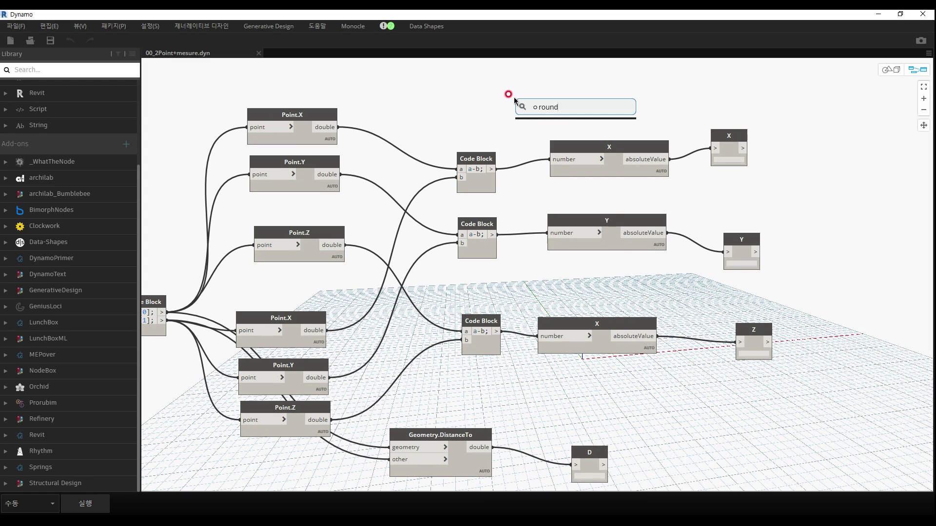
Search the canvas for "round" and add the Round (number) node
right_click(503, 92)
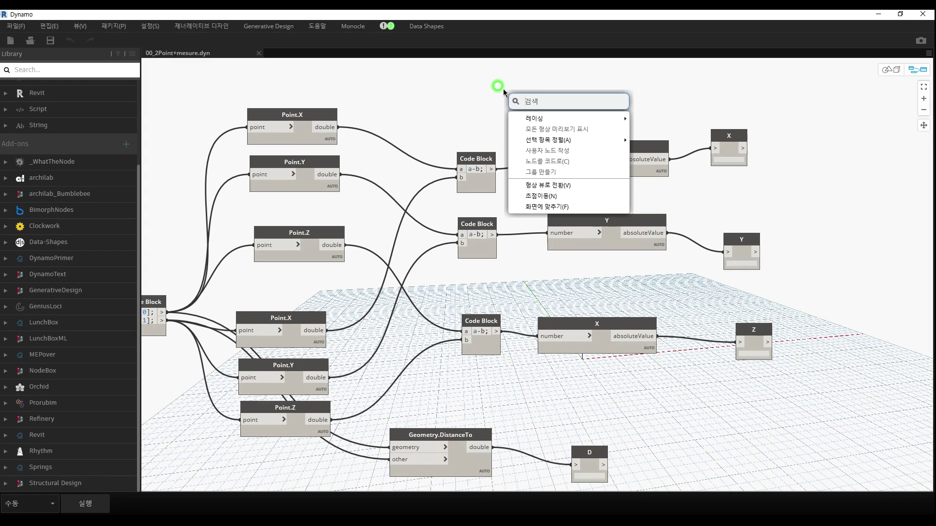
text(ro)
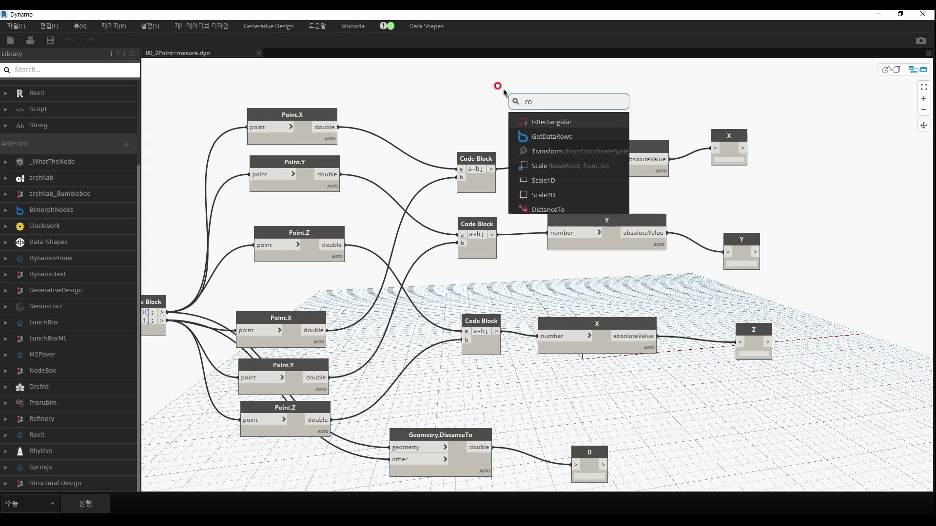
text(und)
scroll(553, 173, down, 3)
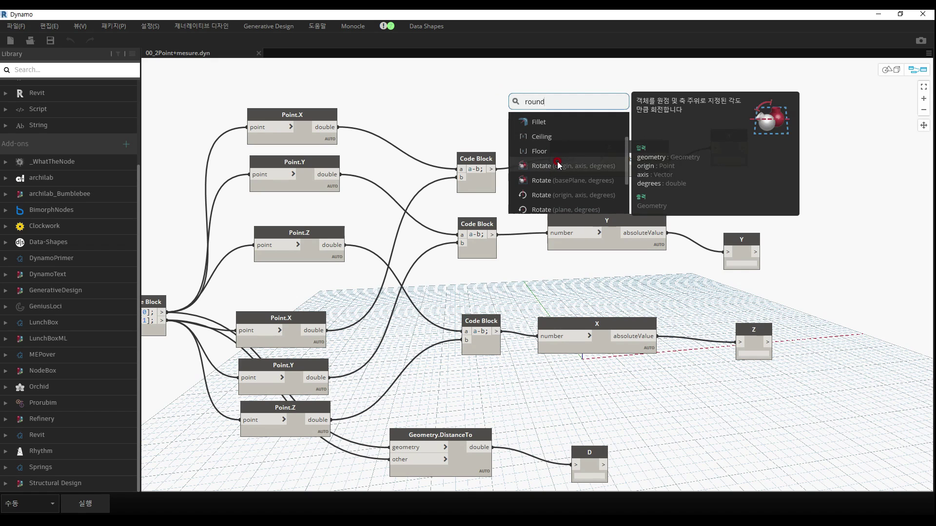
scroll(549, 183, down, 2)
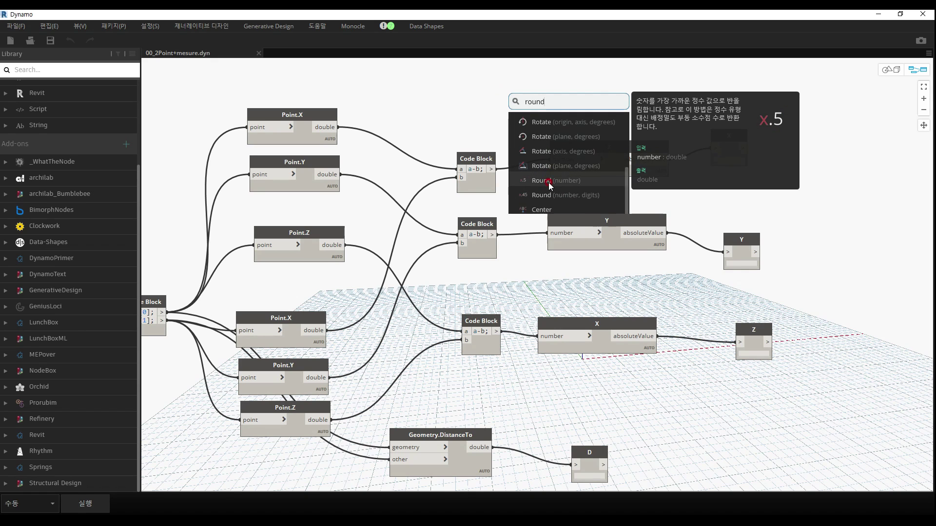
click(549, 183)
Place Math.Round between the X absolute value node and the X output, and wire it into that connection
middle_drag(736, 192, 604, 202)
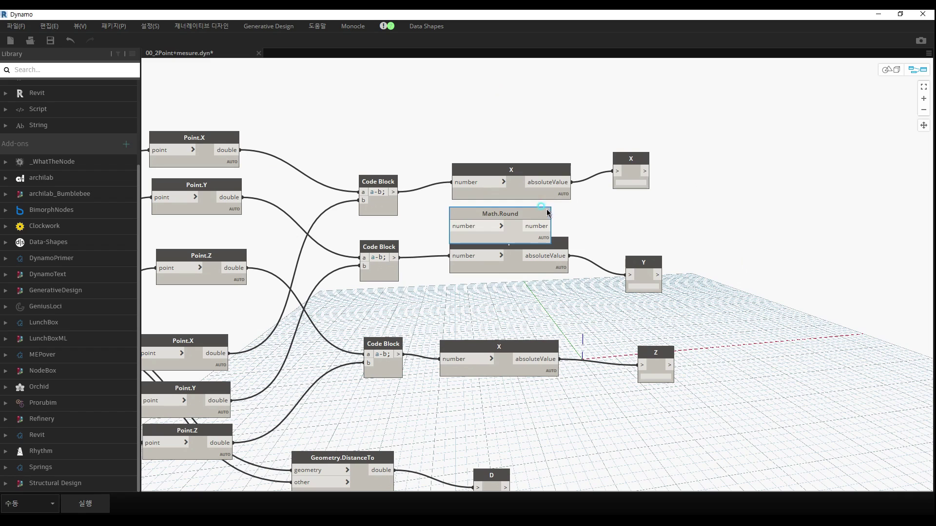
drag(545, 204, 673, 201)
drag(634, 156, 782, 170)
drag(642, 200, 666, 181)
click(569, 183)
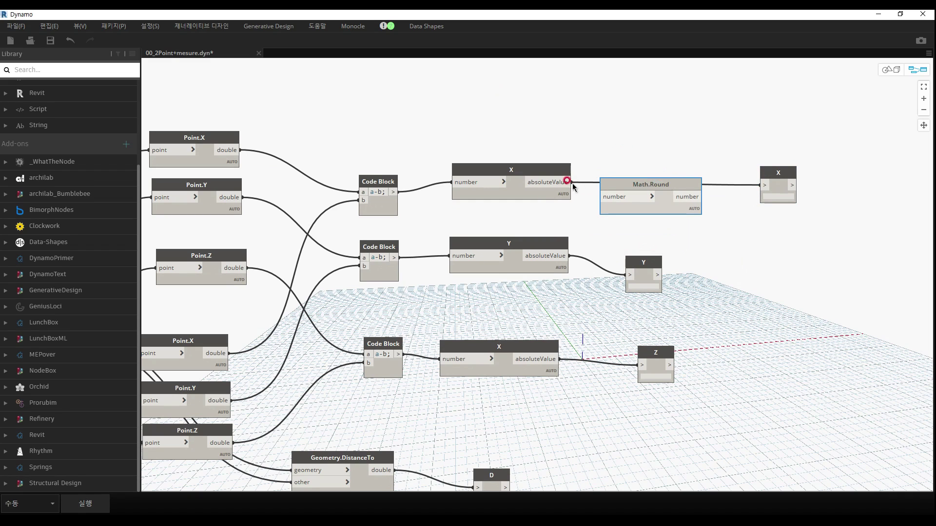
click(600, 196)
click(703, 197)
click(764, 185)
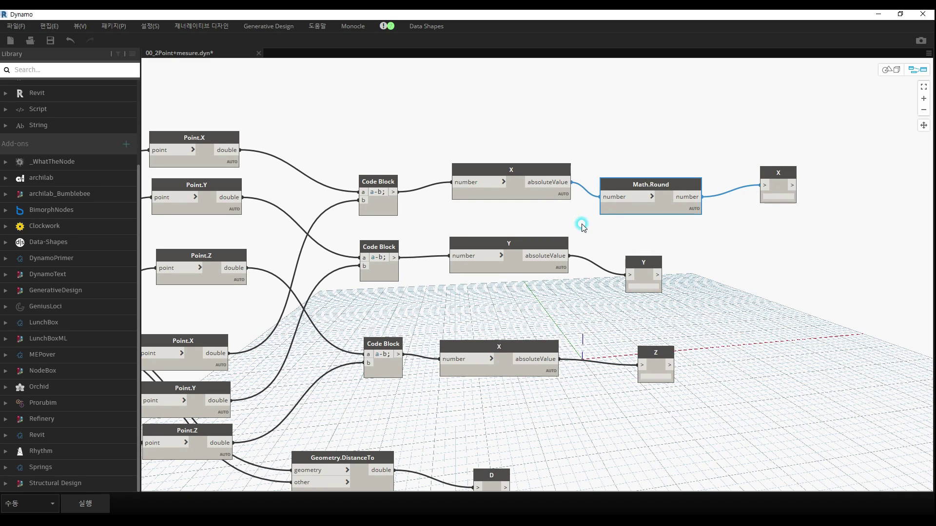
Duplicate the Math.Round node and wire the copy between the Y absolute value node and the Y output
drag(654, 259, 813, 247)
click(667, 182)
key(ctrl+c)
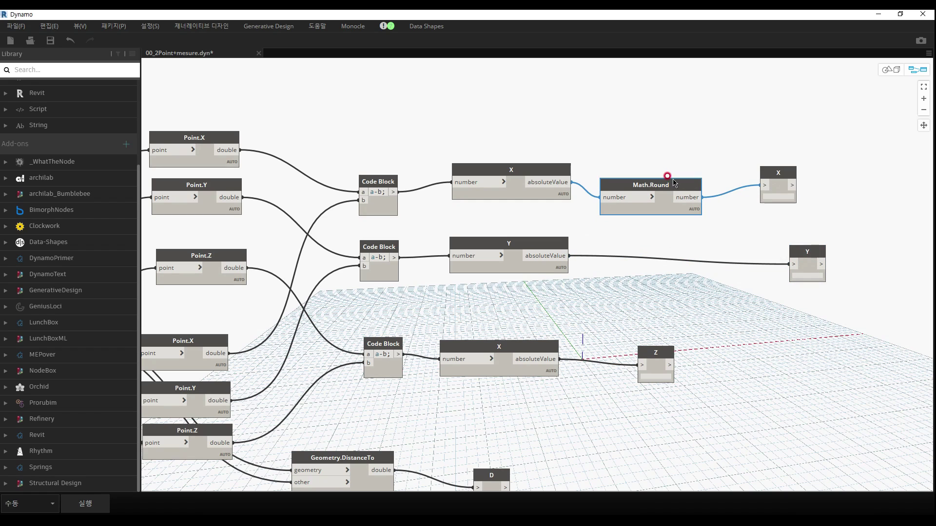
key(ctrl+v)
click(569, 256)
drag(729, 215, 672, 255)
click(626, 270)
click(793, 264)
Add another copy of Math.Round and wire it between the third absolute value node and the Z output
key(ctrl+v)
ctrl+drag(658, 361, 638, 391)
click(649, 360)
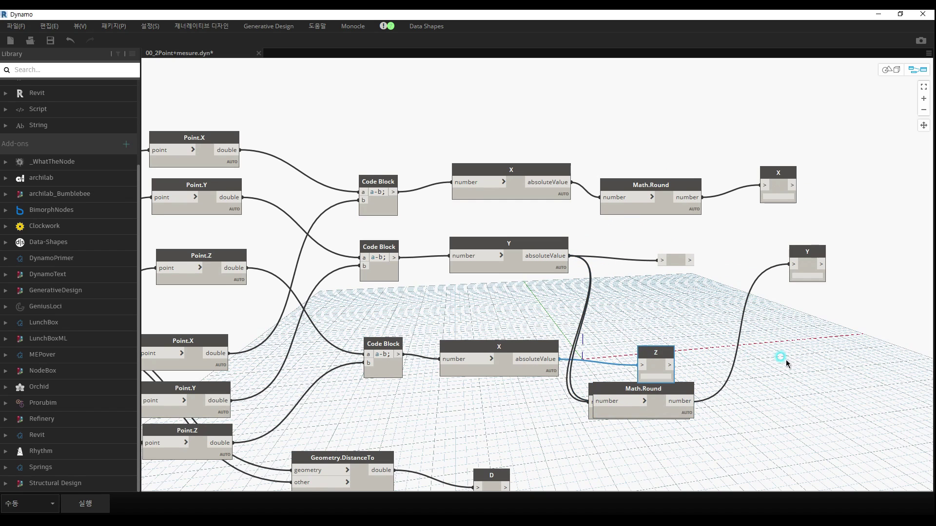
double_click(653, 350)
click(551, 222)
drag(654, 349, 813, 359)
drag(673, 384, 682, 259)
drag(680, 329, 674, 363)
drag(547, 361, 630, 375)
drag(701, 376, 777, 377)
click(802, 376)
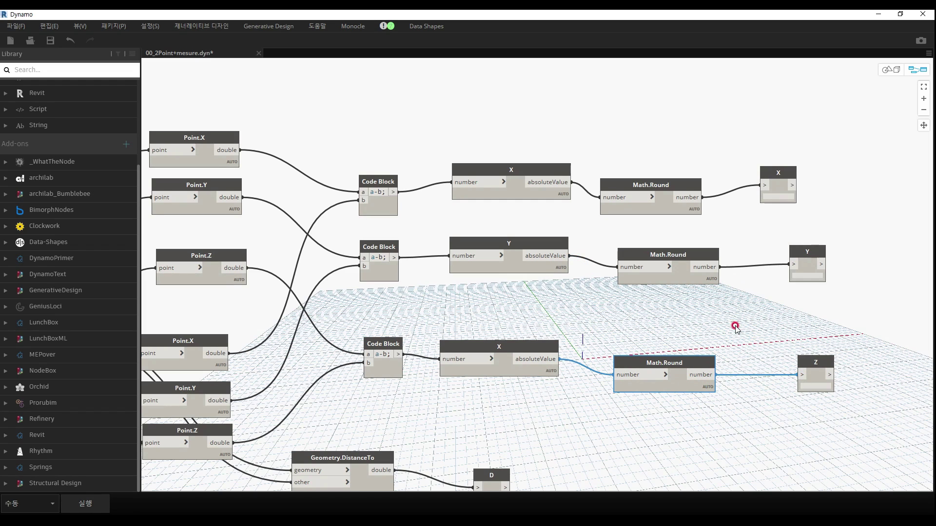
Restore the Dynamo window to uncover the 3D view, and run the graph on two points picked on the building
scroll(736, 324, down, 5)
middle_drag(363, 252, 413, 239)
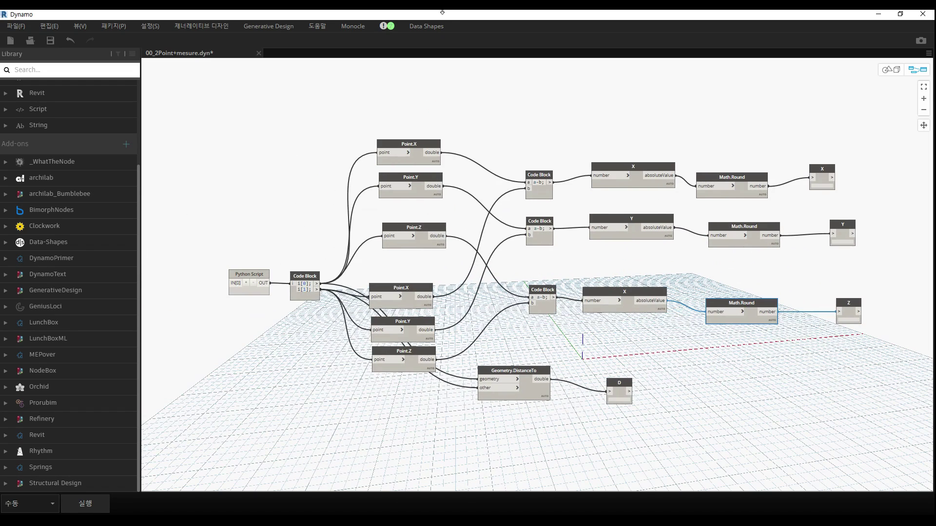
drag(449, 14, 592, 73)
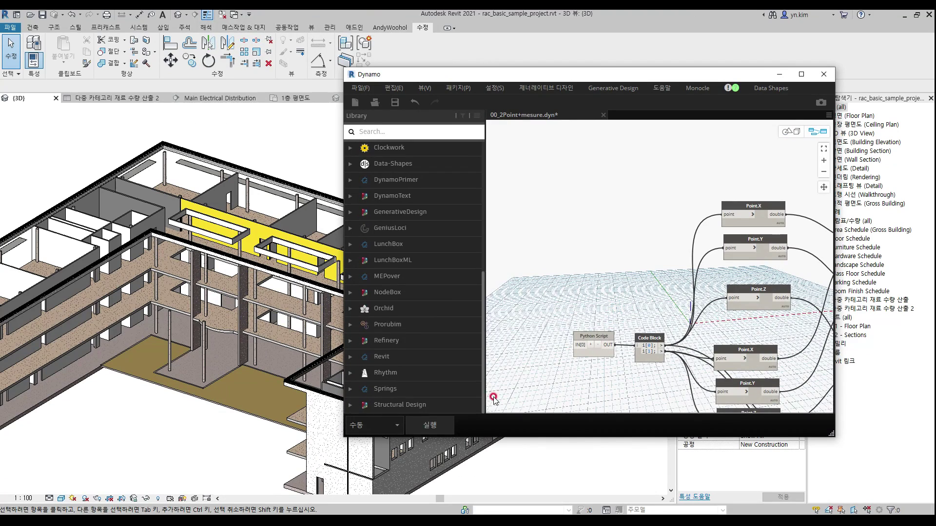
click(440, 427)
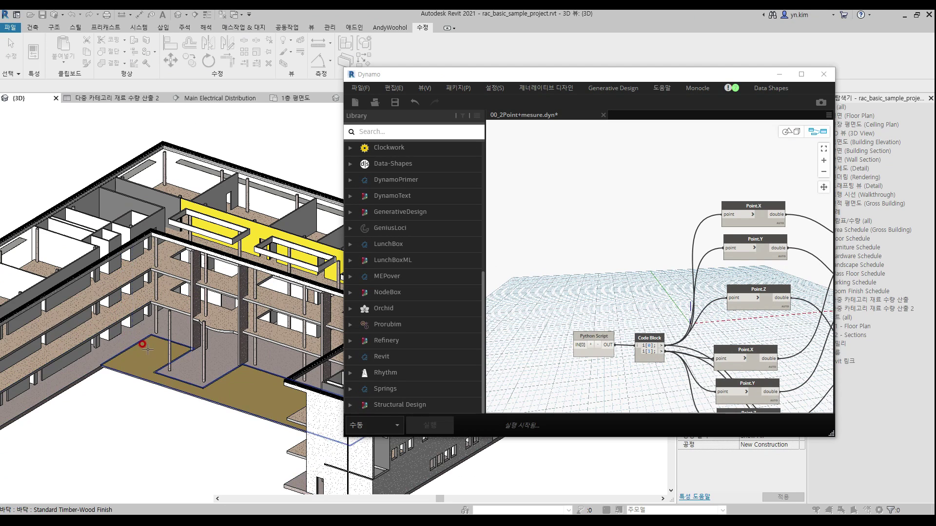
scroll(137, 290, up, 2)
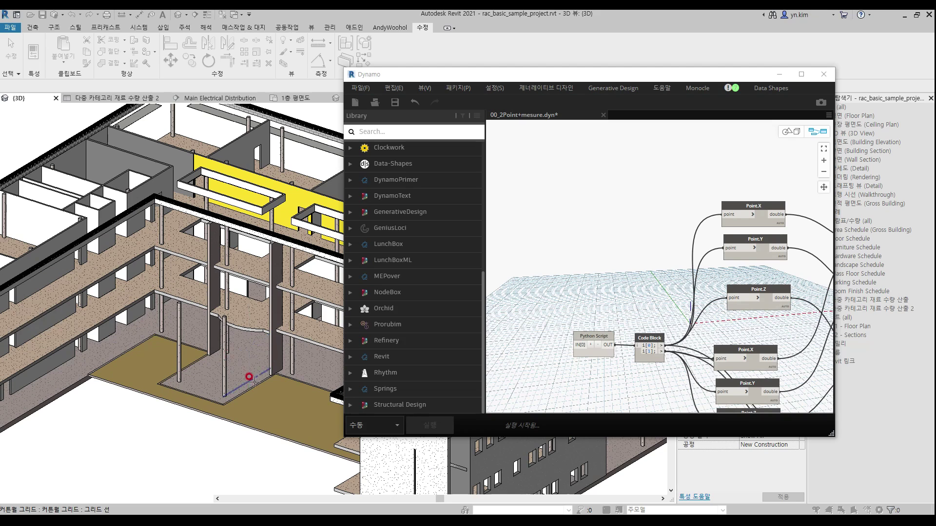
click(269, 413)
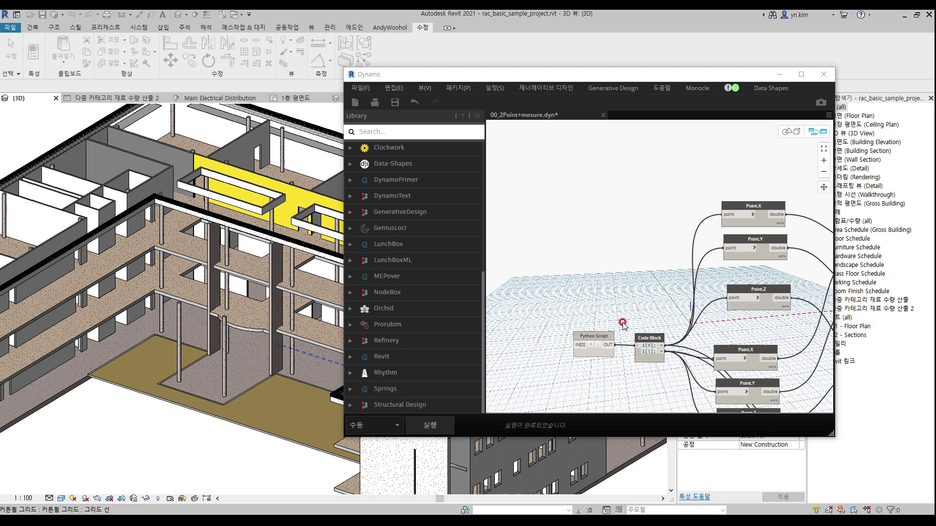
Examine the rounded X, Y and Z values and the D distance in the output nodes
middle_drag(623, 331, 550, 251)
middle_drag(758, 282, 612, 302)
middle_drag(740, 319, 560, 309)
scroll(683, 311, up, 2)
drag(666, 246, 639, 231)
middle_drag(739, 220, 749, 273)
scroll(760, 296, down, 1)
drag(691, 279, 707, 282)
scroll(725, 323, up, 1)
middle_drag(622, 242, 656, 261)
scroll(707, 268, down, 2)
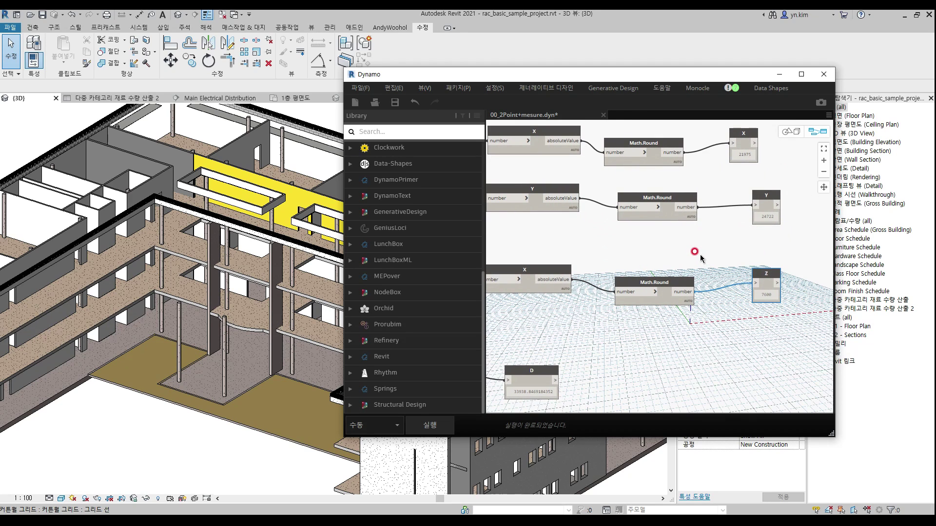
middle_drag(700, 255, 697, 266)
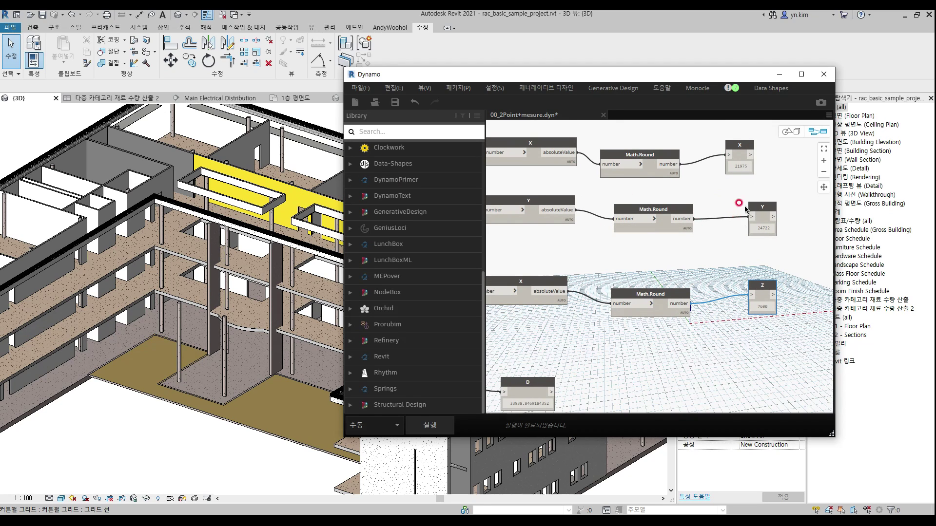
Move the Y output node closer to its Math.Round node, and slightly reposition the Z output node
drag(762, 209, 742, 208)
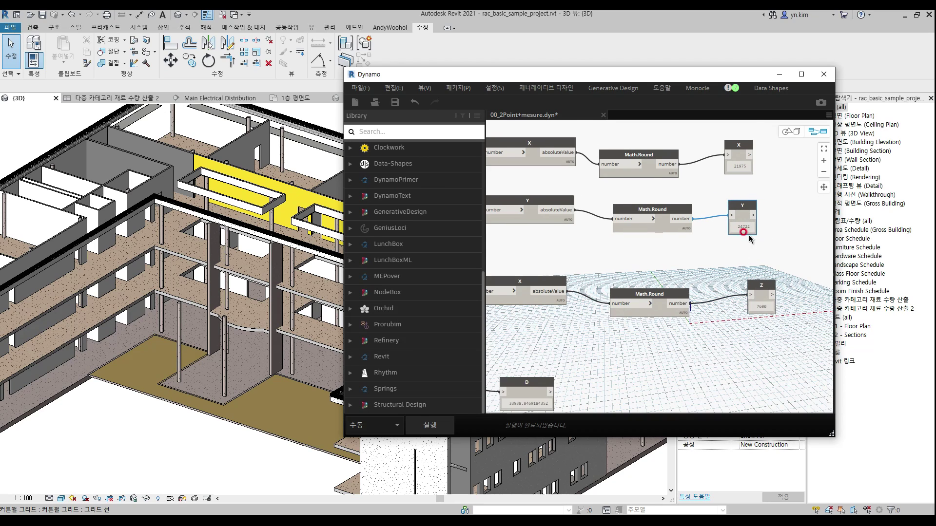
middle_drag(745, 257, 766, 251)
drag(767, 252, 759, 264)
Select the two parallel Interior - 138mm Partition walls behind the yellow wall in the 3D view
middle_click(274, 268)
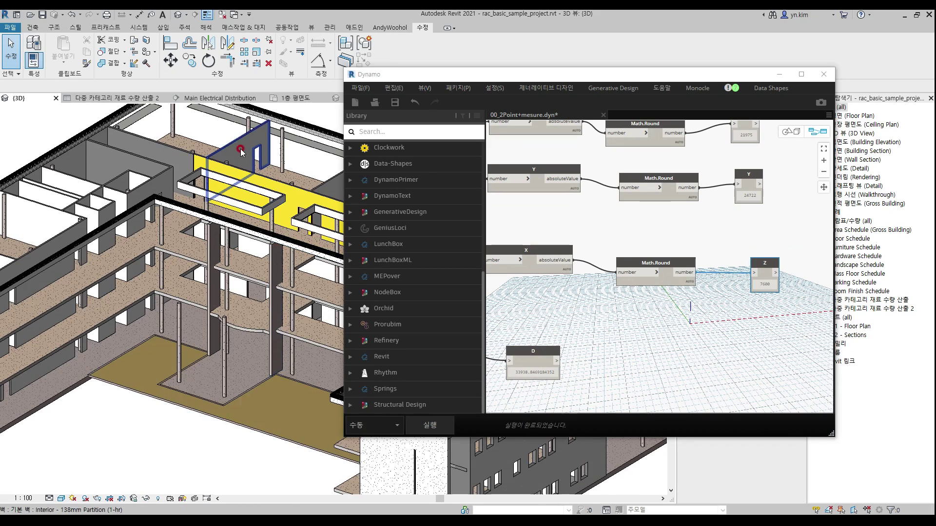
middle_drag(238, 147, 154, 169)
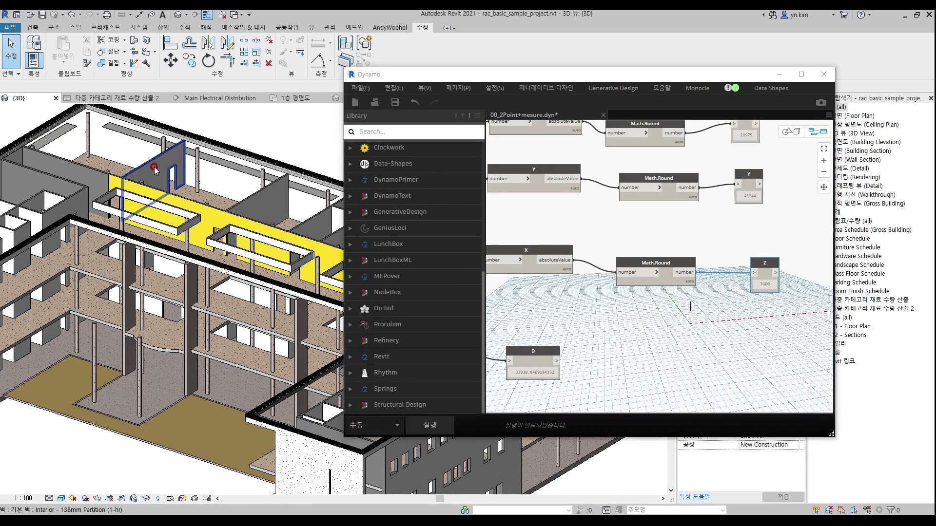
click(262, 205)
ctrl+click(161, 174)
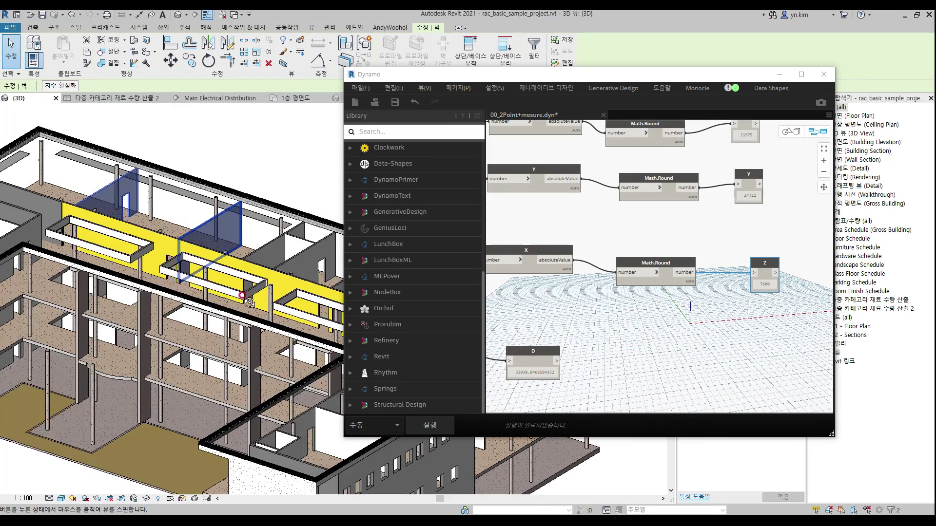
scroll(127, 208, up, 5)
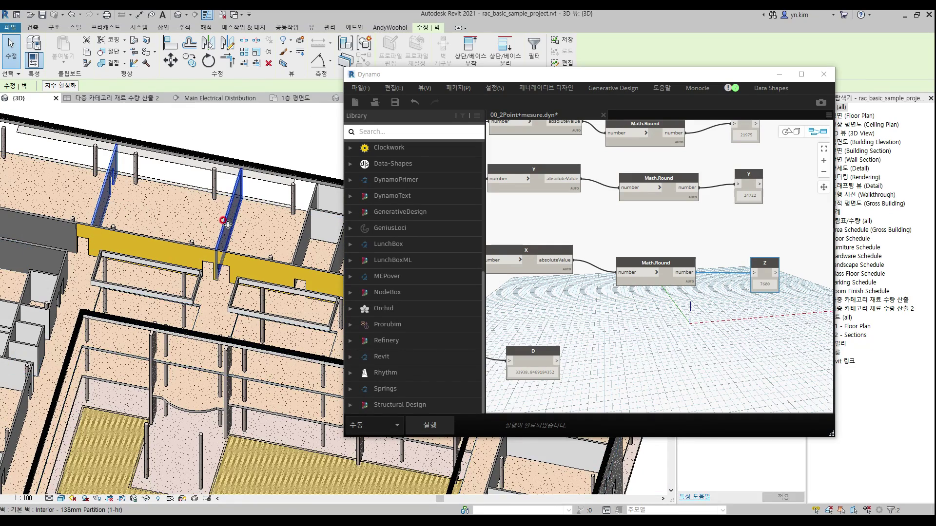
Enlarge the Dynamo window and examine the whole graph from the Python Script to the output nodes
middle_drag(769, 234, 767, 264)
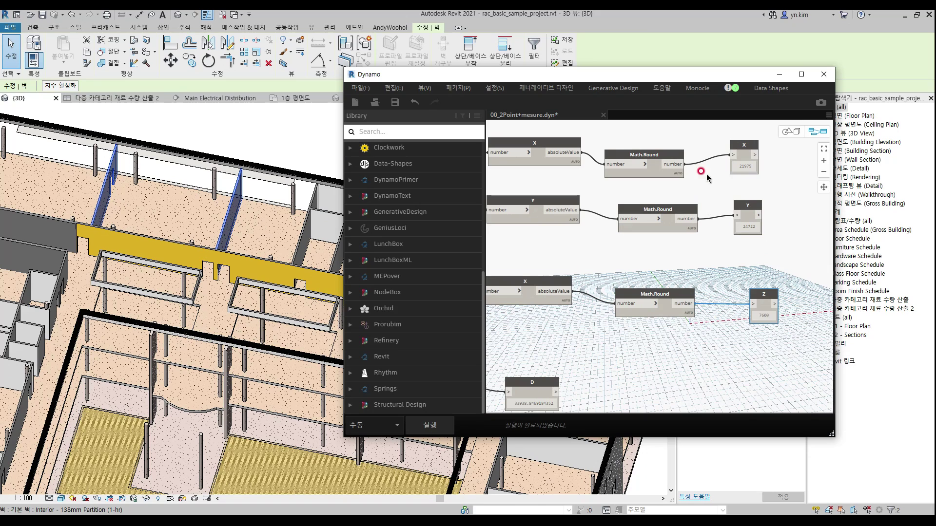
scroll(687, 258, down, 2)
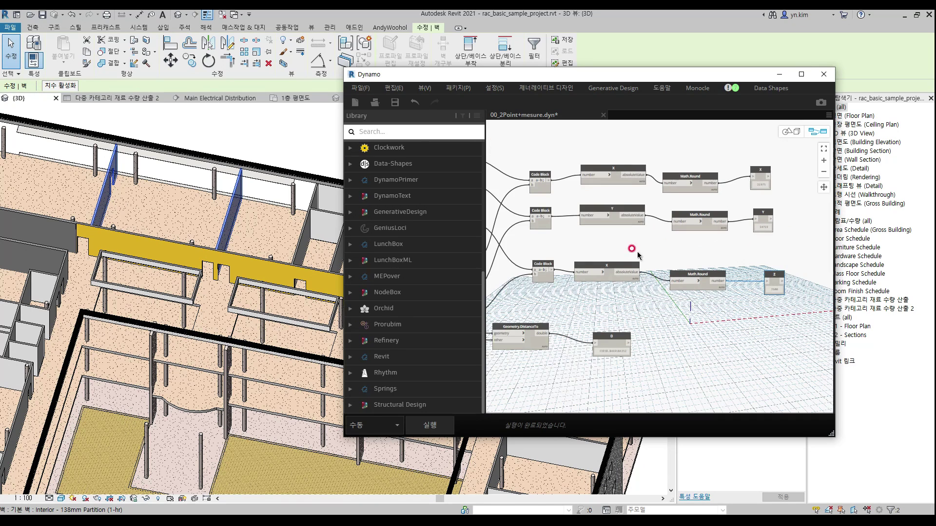
drag(339, 63, 175, 58)
drag(849, 465, 860, 470)
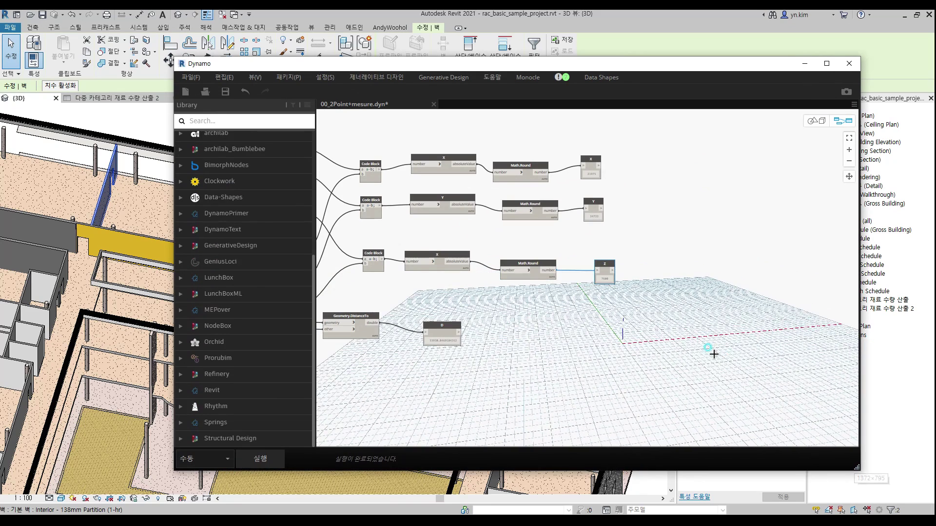
click(711, 352)
middle_drag(518, 353, 638, 366)
middle_drag(379, 209, 478, 216)
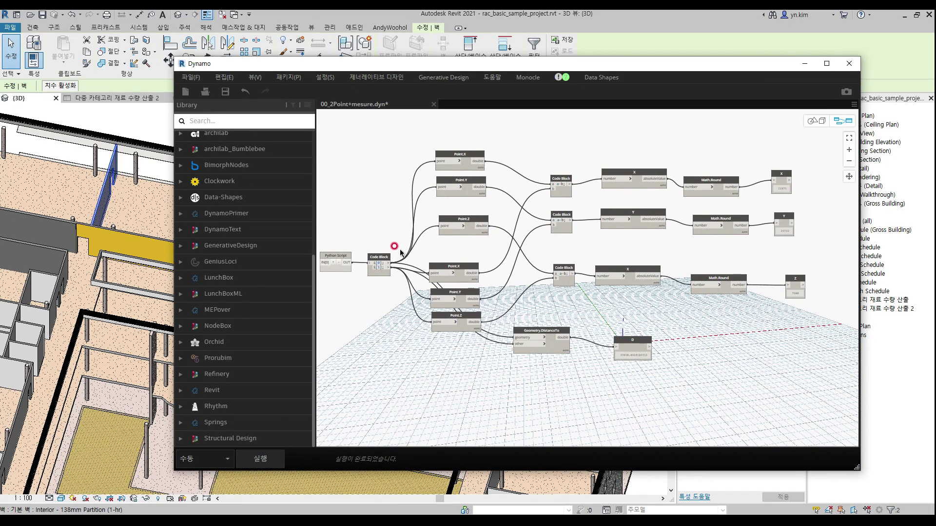
Delete all the coordinate, distance, rounding and output nodes that follow the Code Block next to the Python Script
middle_drag(399, 249, 459, 238)
drag(394, 246, 370, 249)
drag(438, 247, 426, 246)
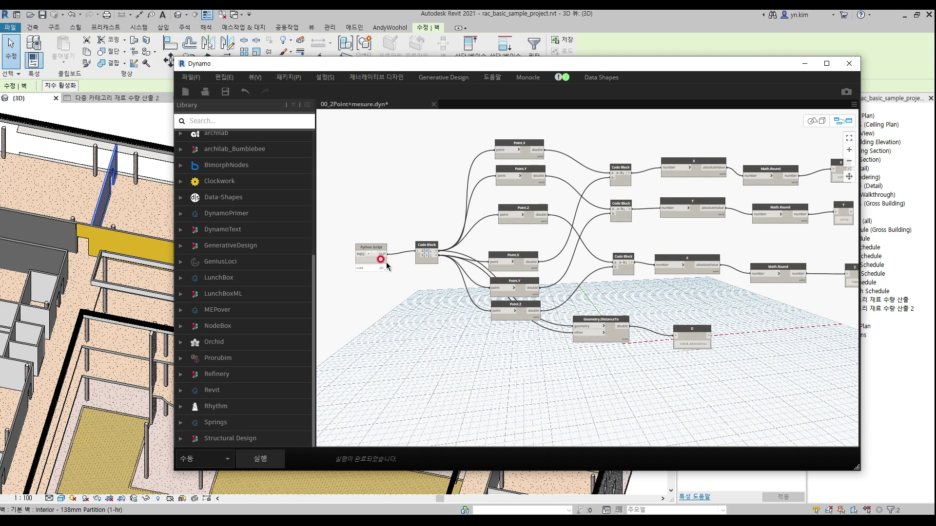
middle_drag(720, 349, 612, 326)
drag(824, 386, 414, 129)
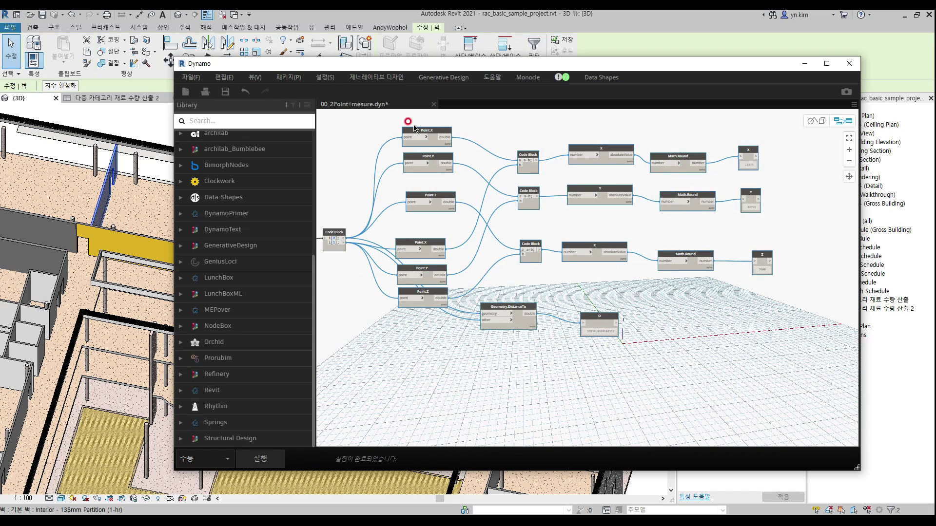
key(Delete)
Add a BoundingBox.ByCorners node from the Geometry library and place it beside the remaining Code Block
middle_drag(381, 231, 559, 256)
scroll(509, 238, up, 5)
drag(499, 234, 494, 244)
scroll(351, 188, up, 3)
scroll(535, 227, down, 5)
middle_drag(555, 210, 496, 211)
scroll(246, 248, up, 5)
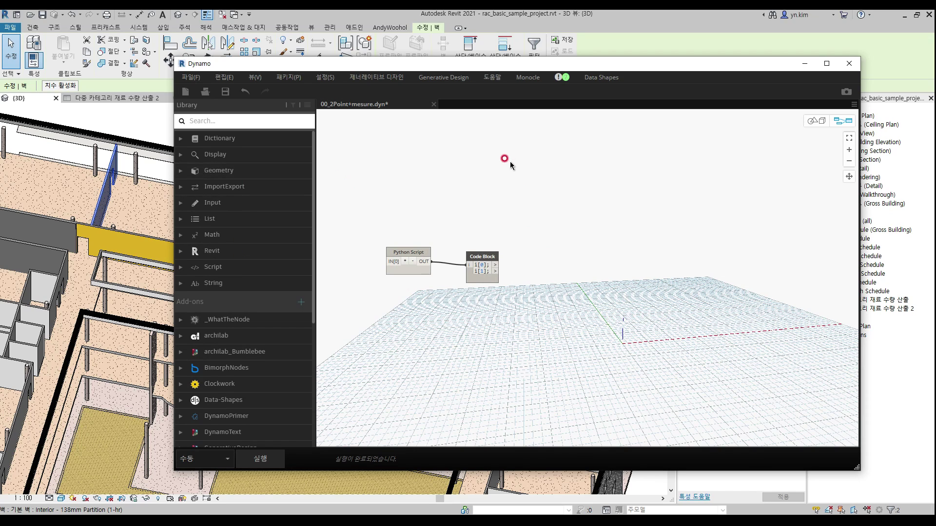
middle_drag(513, 167, 516, 178)
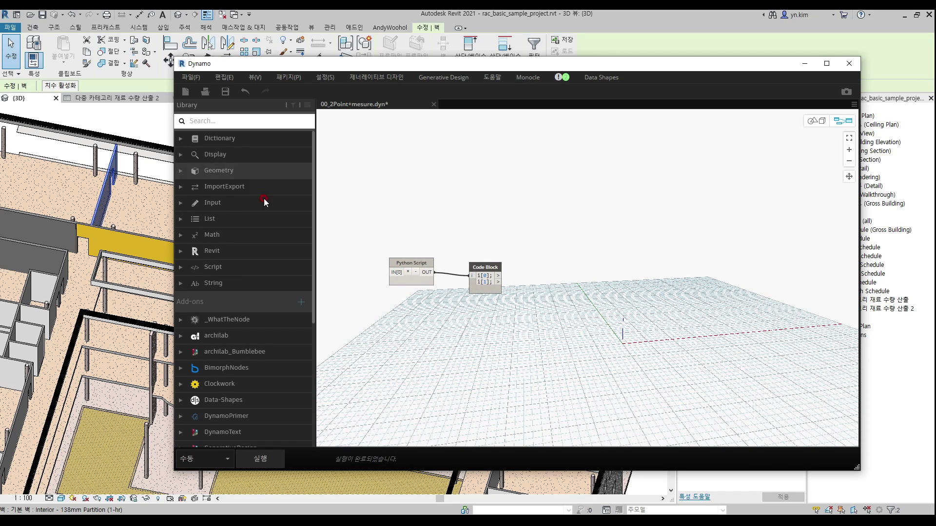
click(258, 169)
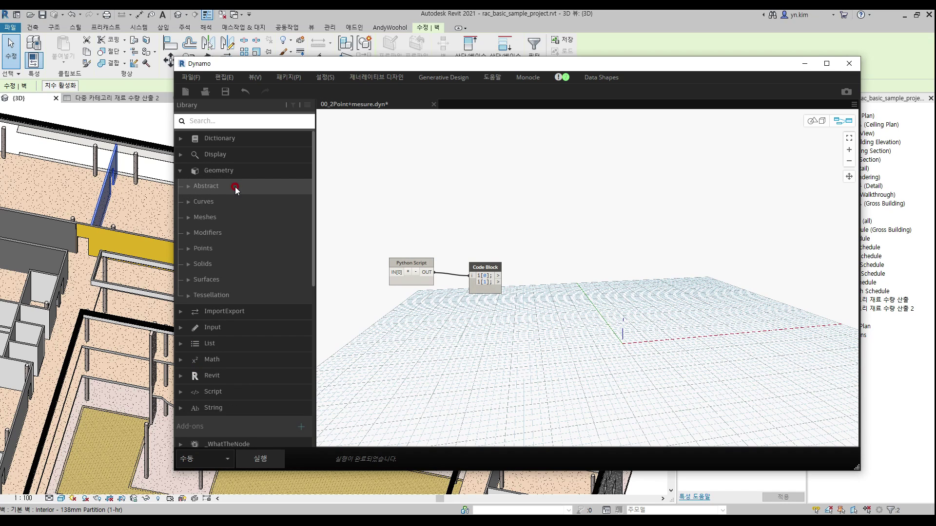
click(235, 188)
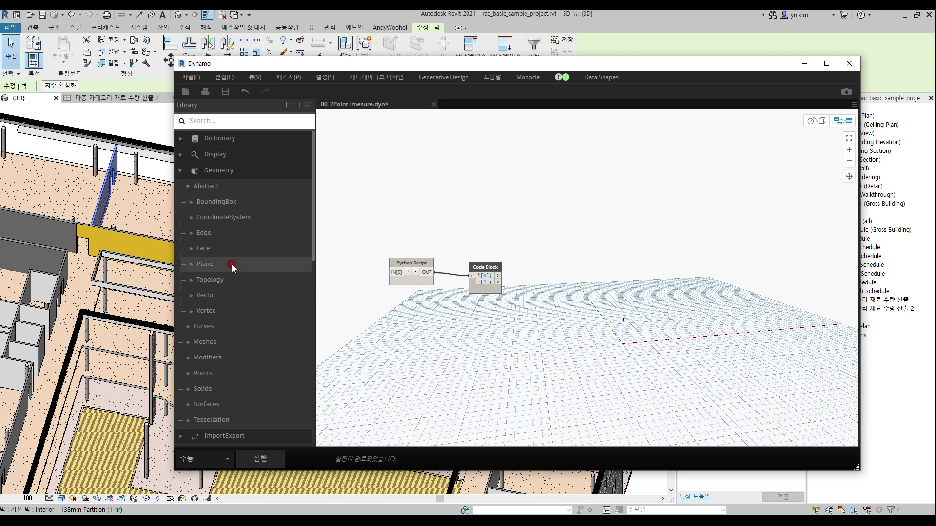
click(246, 202)
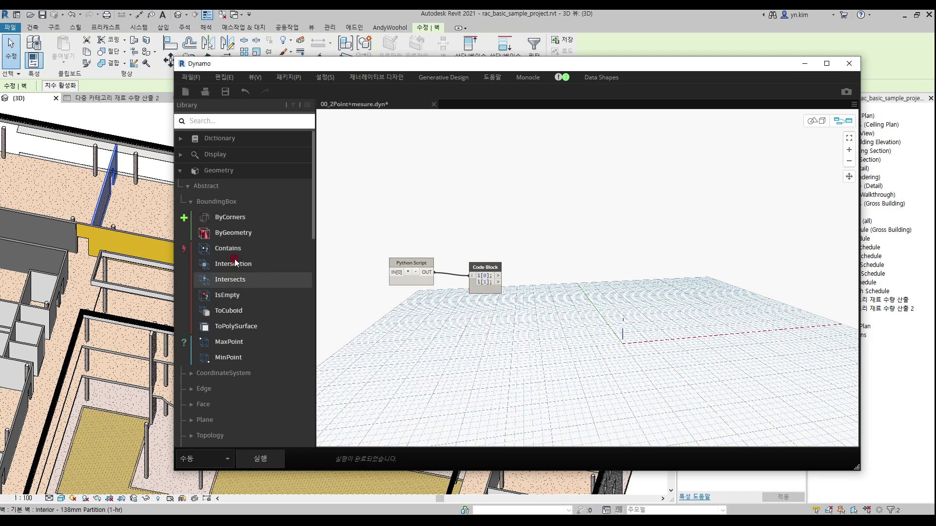
click(253, 217)
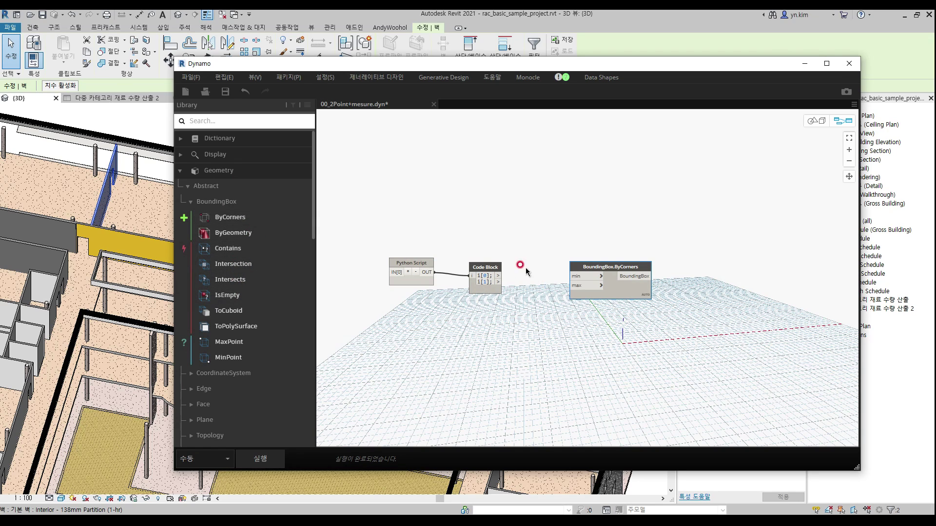
drag(604, 277, 591, 252)
Connect the Code Block's i[0] and i[1] outputs to the min and max inputs of BoundingBox.ByCorners
click(498, 276)
click(567, 260)
click(498, 282)
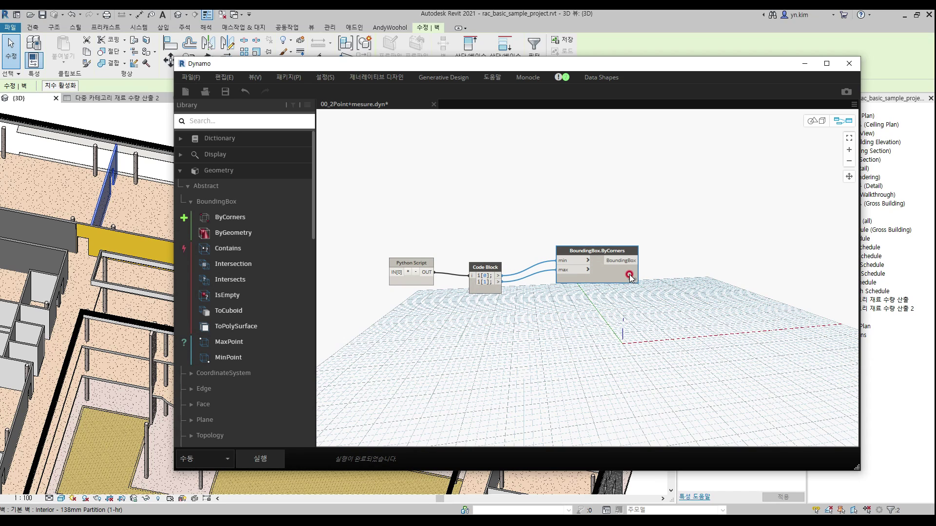
mouse_move(630, 285)
Search the library for sectionbox and place Rhythm's View3D.SetSectionBox node beyond BoundingBox.ByCorners
middle_drag(676, 315, 620, 308)
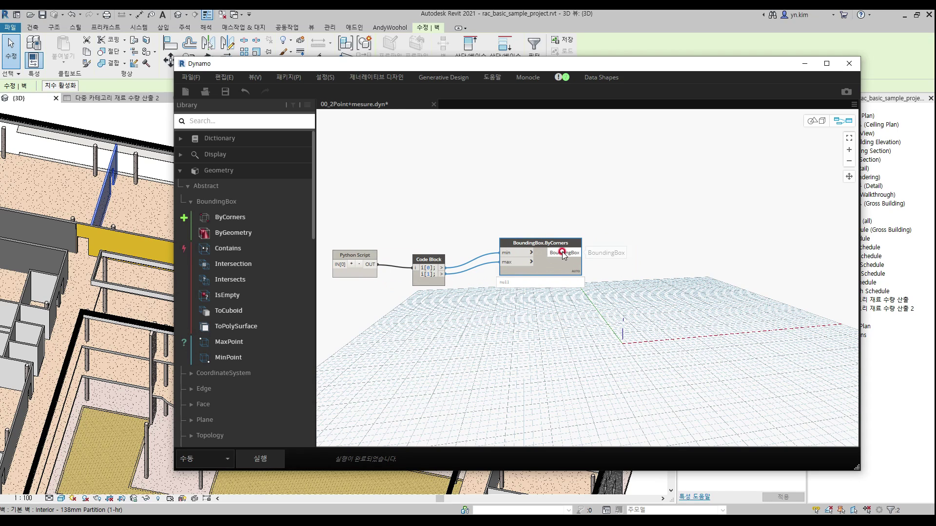
click(279, 120)
text(sec)
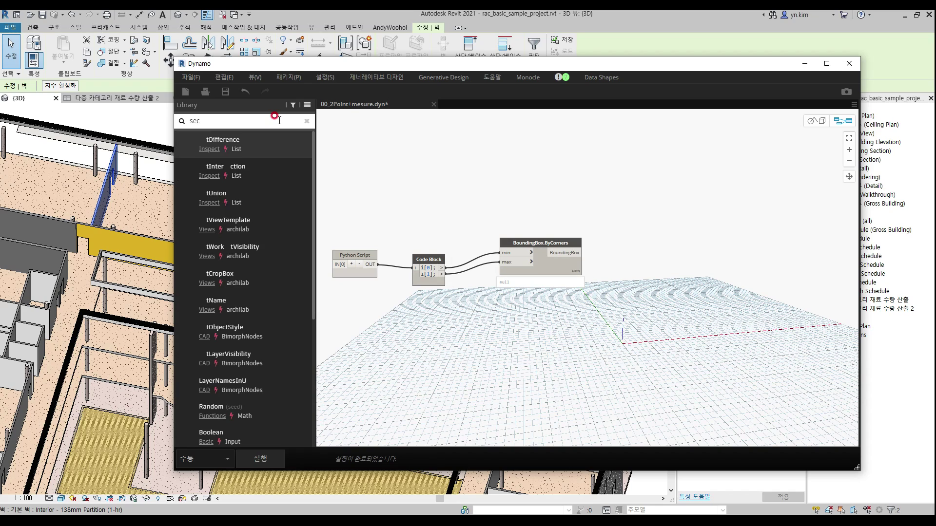
text(tion)
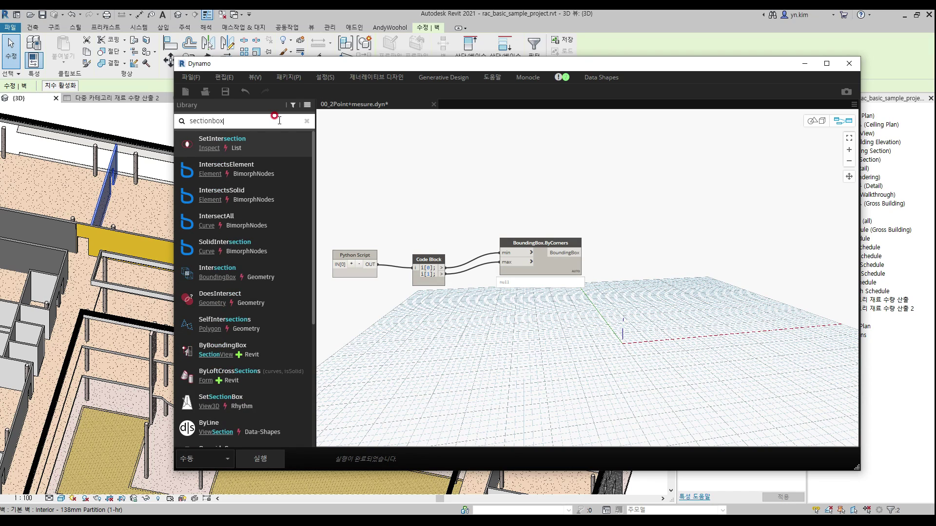
text(box)
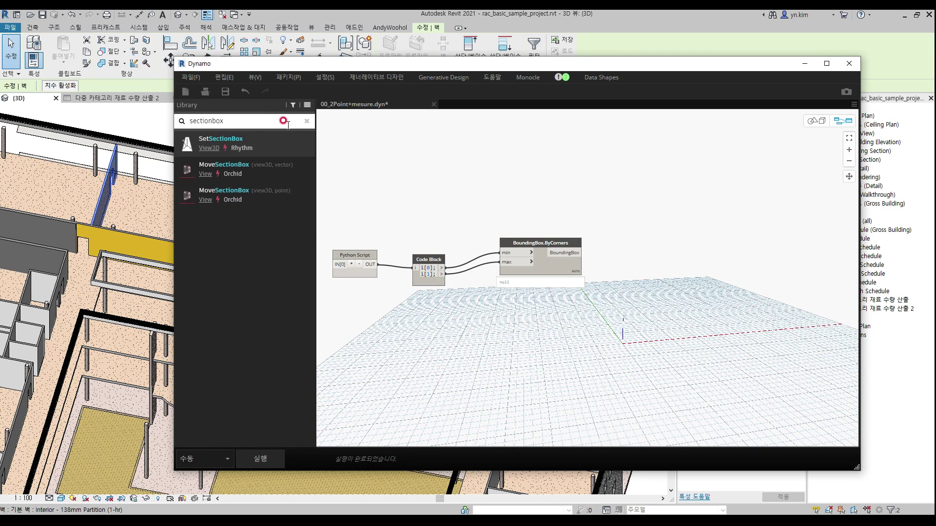
click(267, 152)
drag(629, 282, 692, 239)
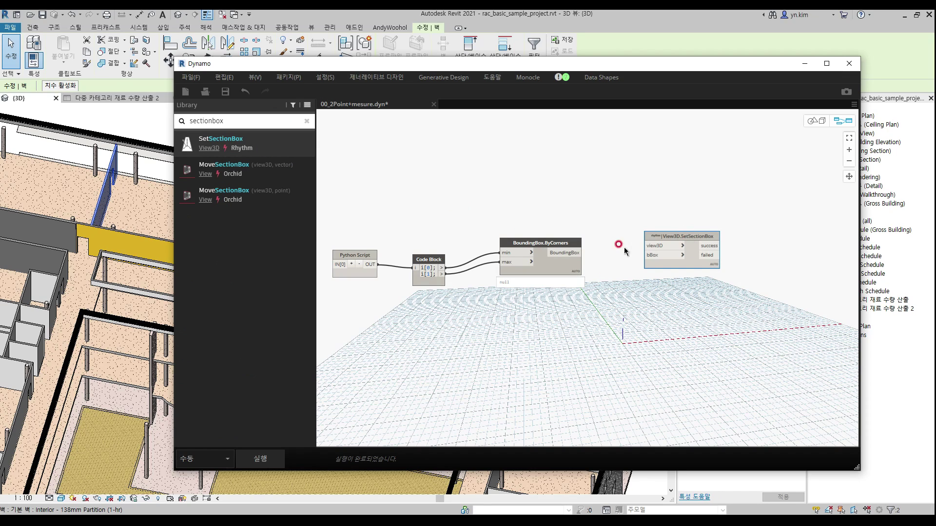
Connect the BoundingBox output to the bBox input of View3D.SetSectionBox and move that node higher in the graph
click(582, 253)
click(655, 255)
drag(668, 236, 678, 185)
Clear the library search and add the Document.Current and Document.ActiveView nodes from Revit's Application Document category
click(464, 184)
click(312, 125)
scroll(246, 186, up, 5)
click(223, 251)
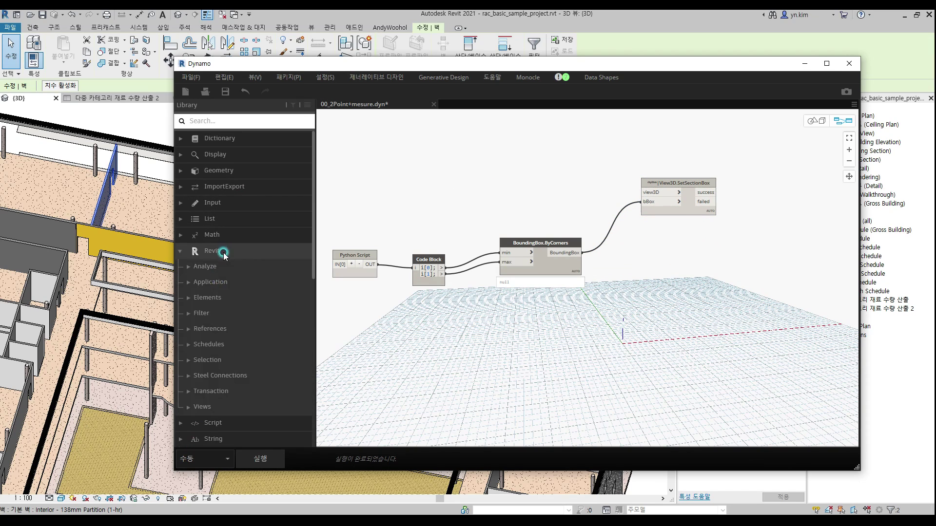
click(246, 282)
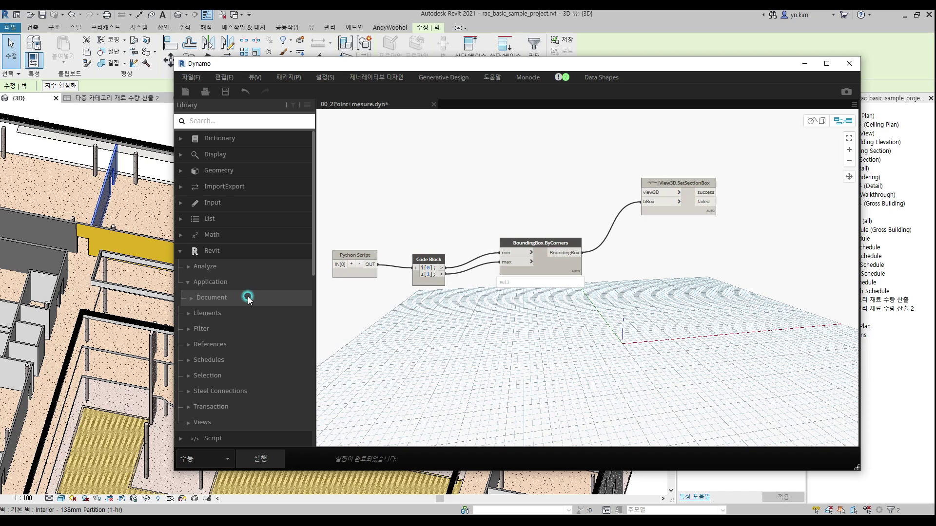
click(248, 298)
mouse_move(253, 313)
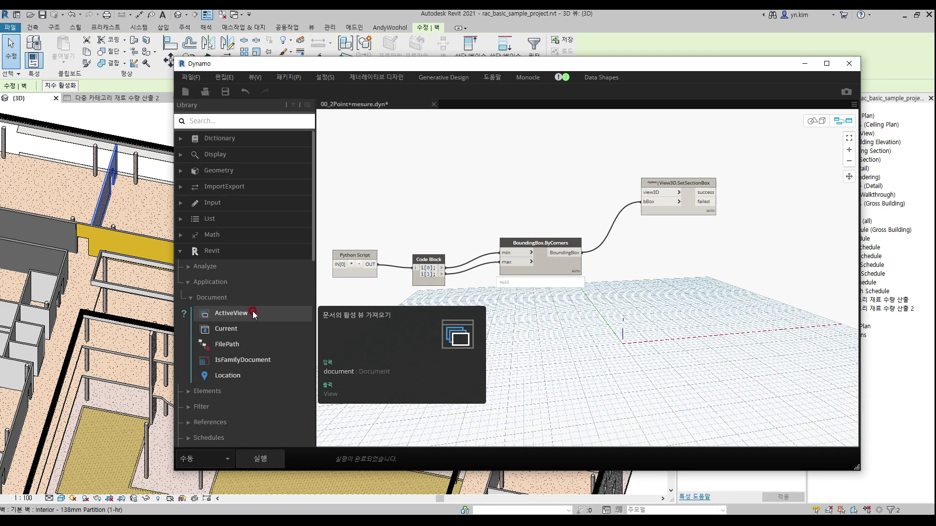
click(253, 330)
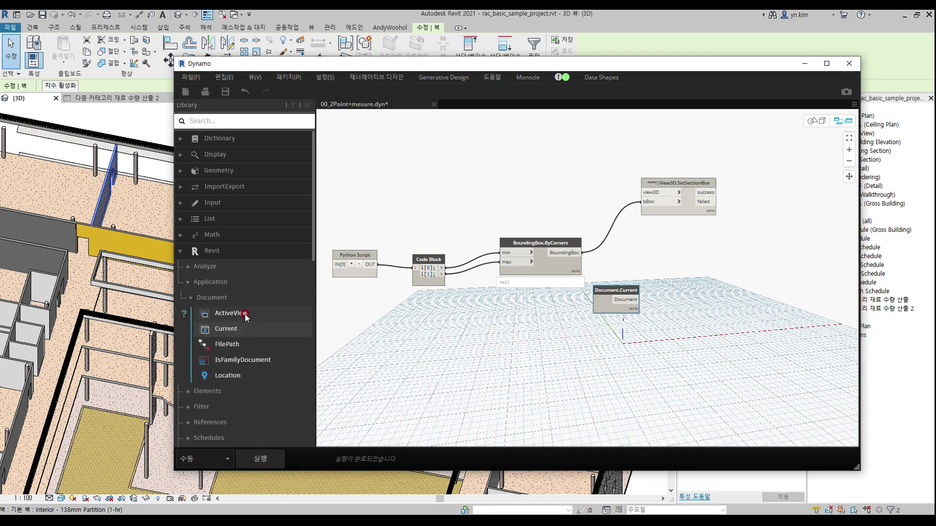
click(240, 313)
Arrange the two Document nodes above the bounding box and wire Document.Current through Document.ActiveView into the view3D input of View3D.SetSectionBox
drag(626, 294, 489, 172)
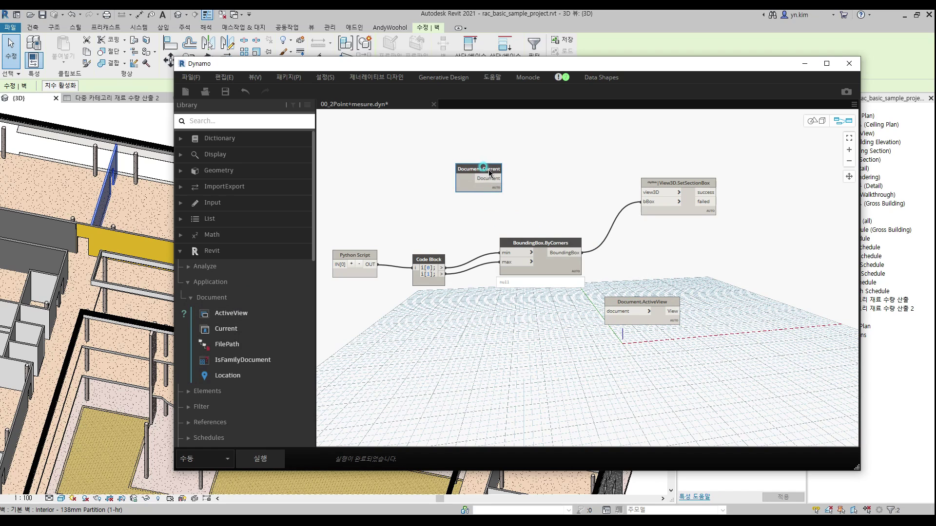
drag(633, 310, 563, 175)
drag(498, 177, 537, 177)
drag(613, 176, 651, 193)
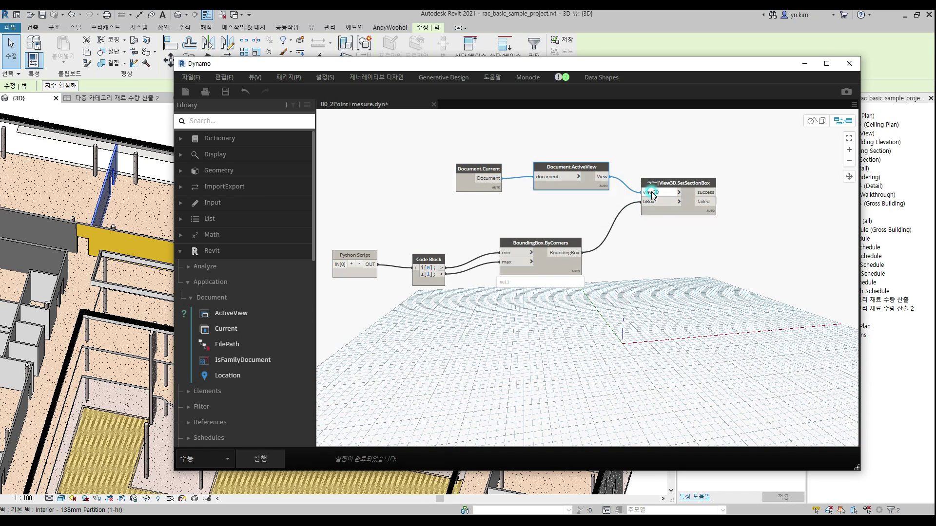
click(653, 268)
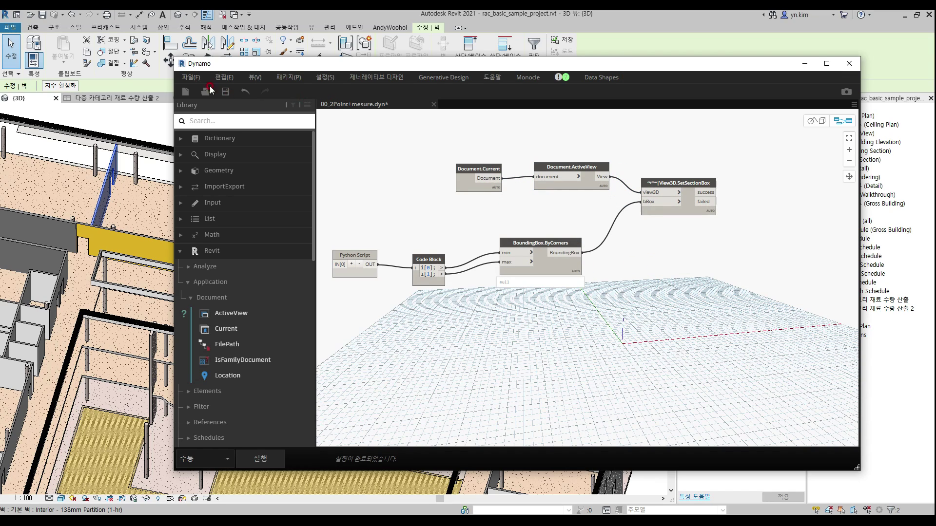
Save the graph under the new file name 00_2Point sectionbox.dyn in the DynamoPlayer-4 folder
mouse_move(450, 249)
middle_down()
mouse_move(466, 242)
mouse_move(457, 261)
middle_up()
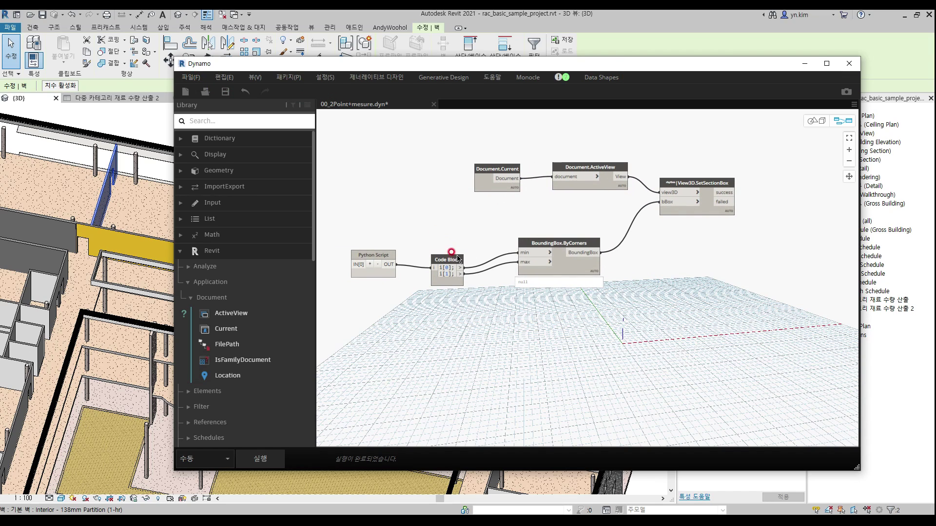
click(191, 77)
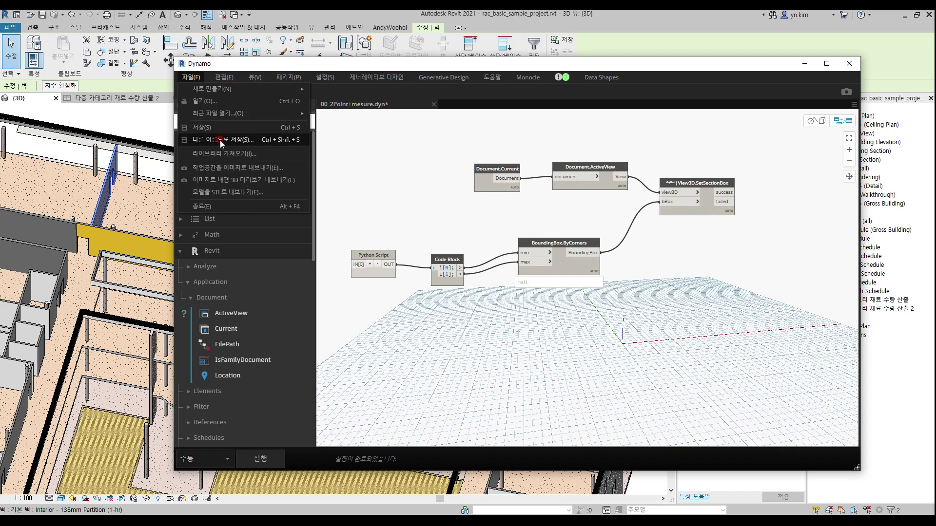
click(220, 141)
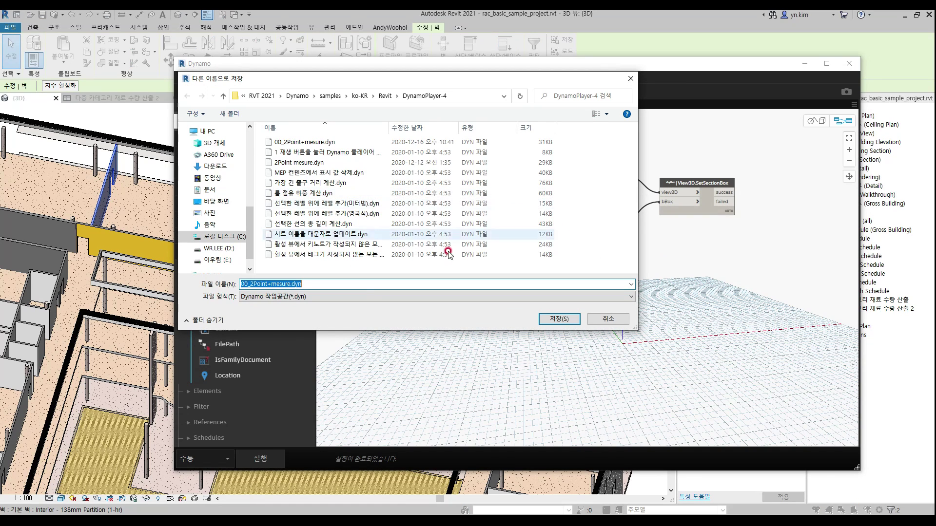
click(339, 269)
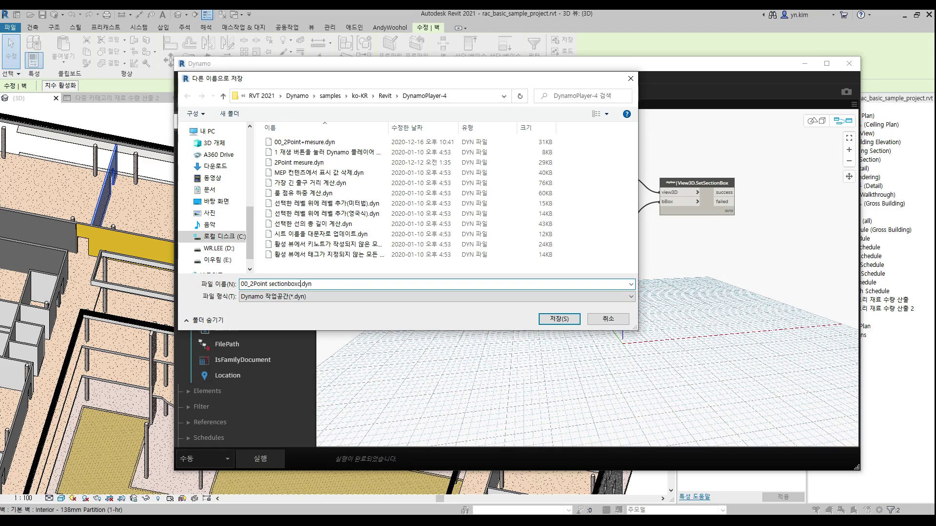
key(Return)
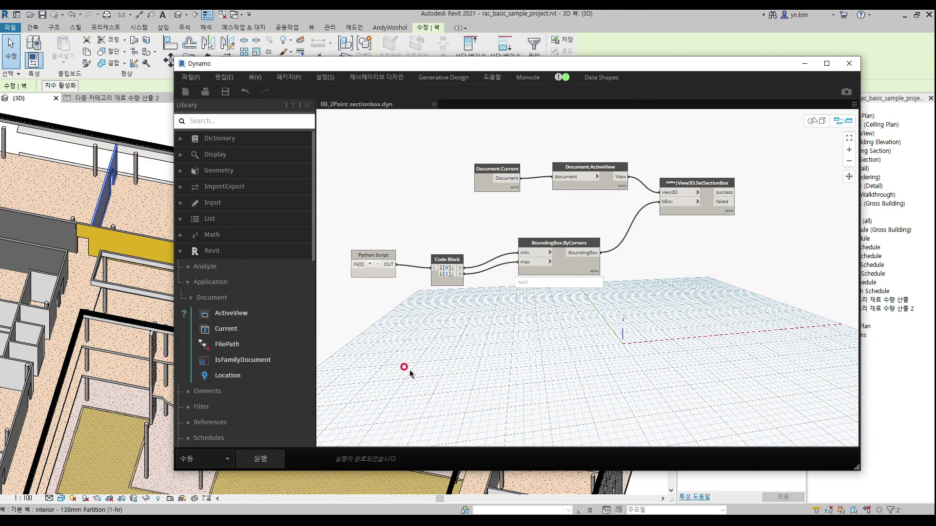
Close the Dynamo window and open Dynamo Player in Revit
click(849, 64)
click(338, 28)
click(856, 59)
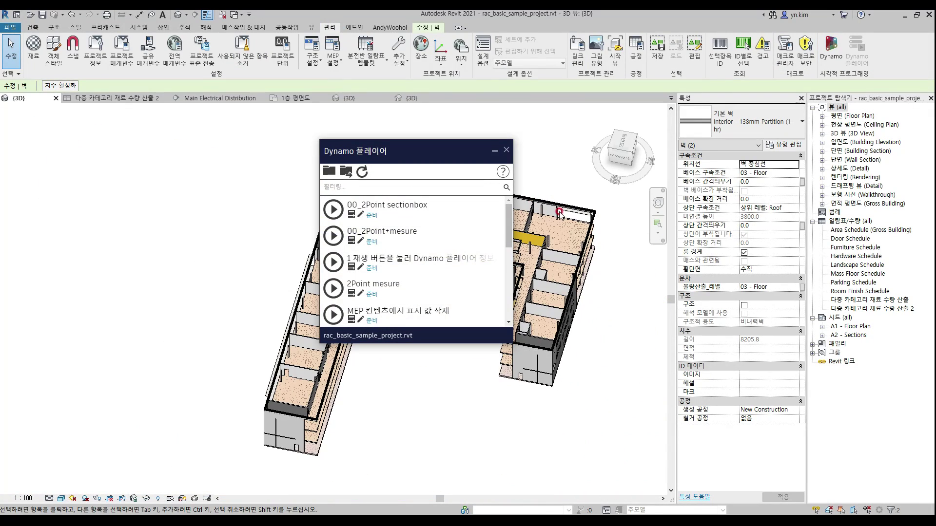
Run the 00_2Point sectionbox script, picking points at the building's far corner and at the base of the near Exterior - Insulation on Masonry wall
click(732, 196)
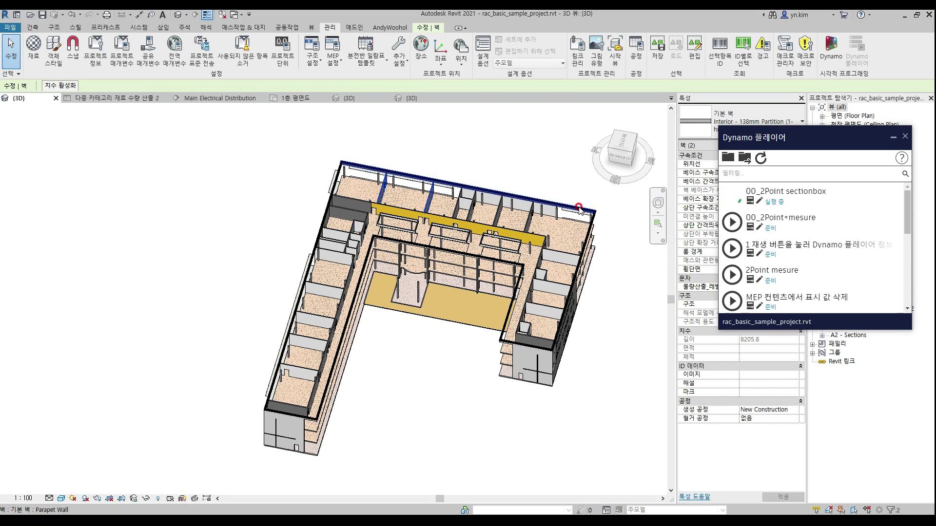
click(355, 185)
middle_drag(452, 265, 441, 298)
shift+middle_drag(442, 298, 400, 253)
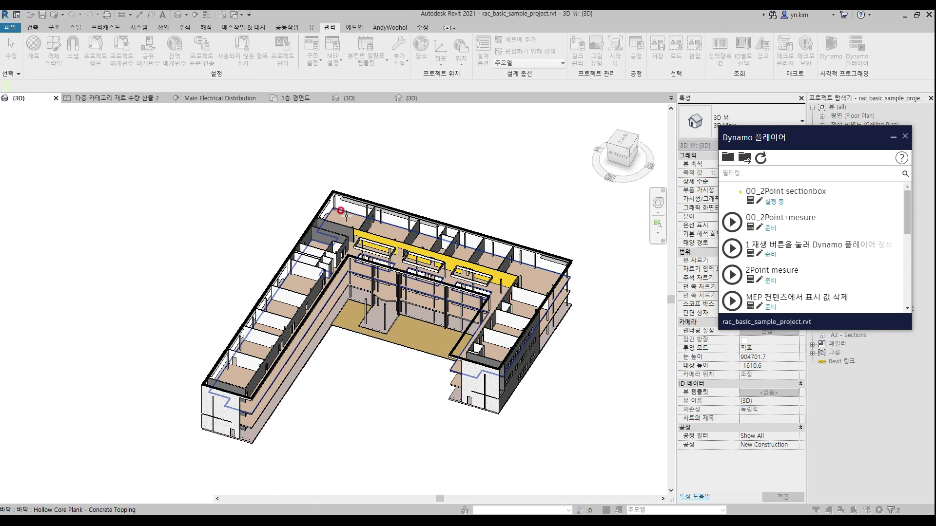
click(453, 386)
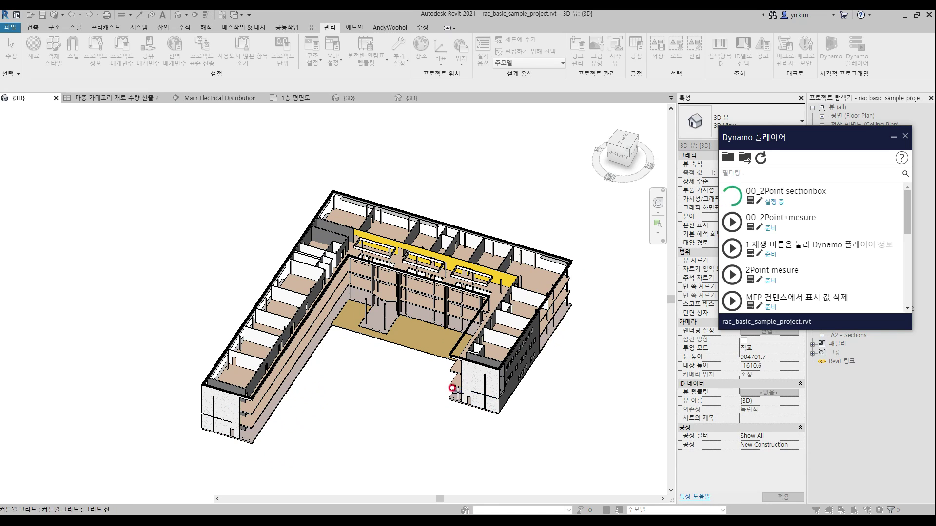
click(508, 382)
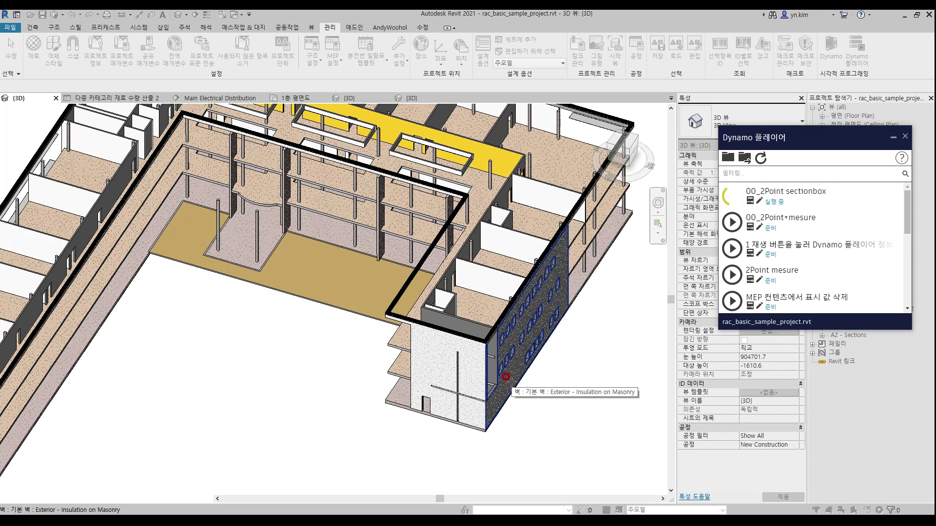
click(511, 384)
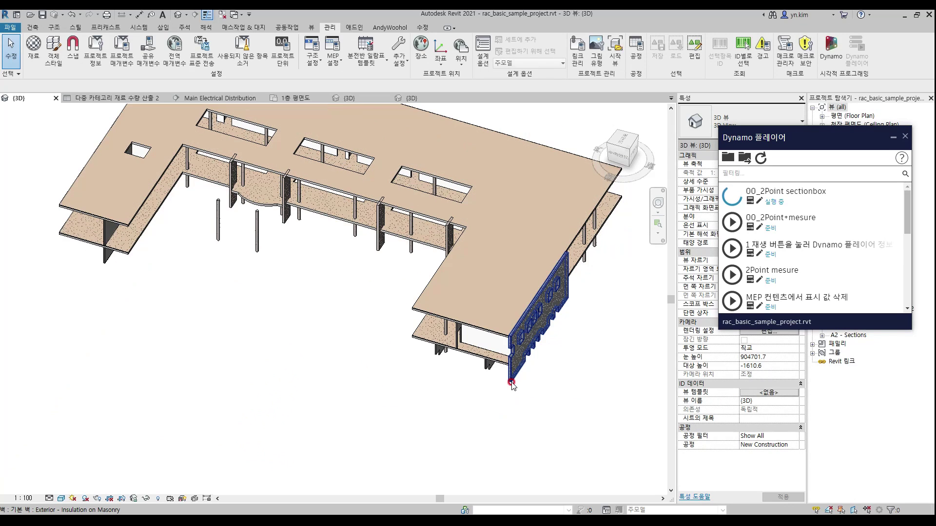
Reveal the hidden elements in the 3D view, unhide the section box, and leave the reveal mode
mouse_move(480, 382)
middle_down()
mouse_move(454, 404)
mouse_move(497, 377)
middle_up()
drag(780, 138, 778, 151)
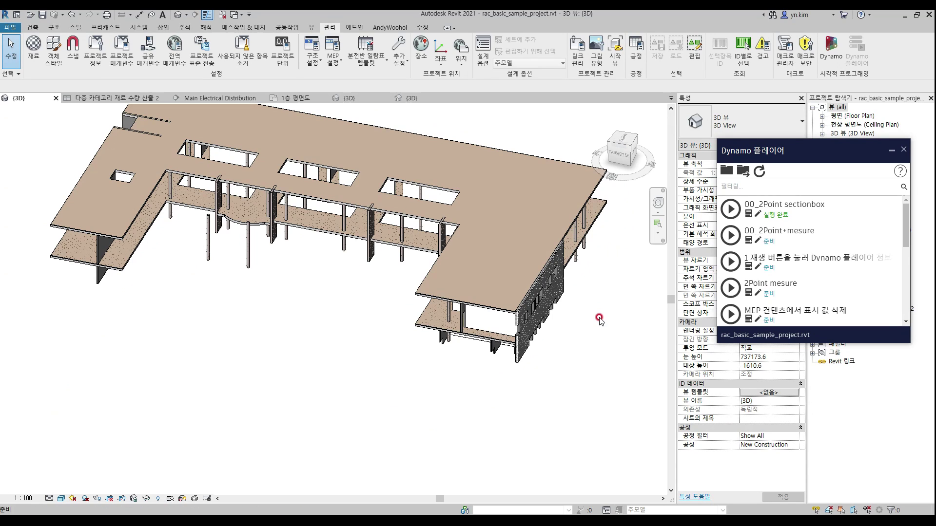
key(r)
key(h)
click(348, 332)
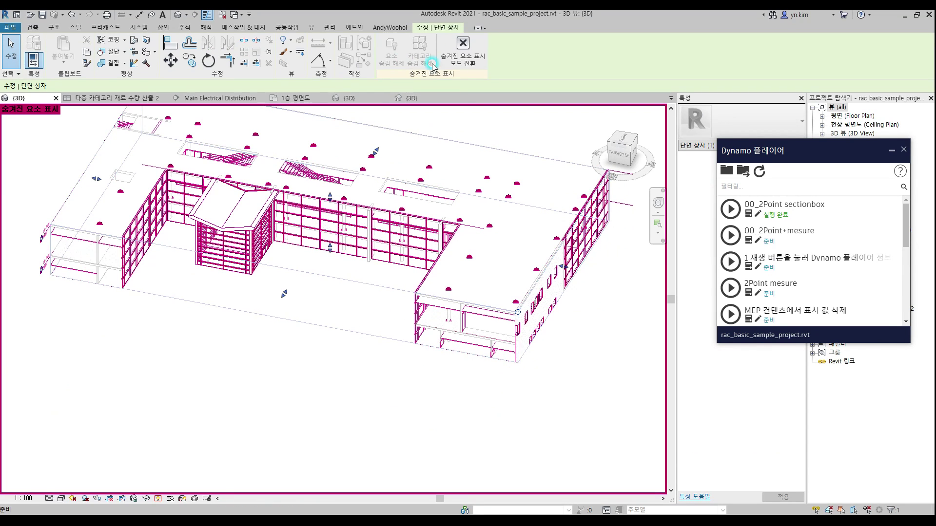
click(463, 56)
Select the section box in the 3D view and raise its top face above the upper-floor walls
shift+middle_drag(504, 138, 459, 179)
click(297, 307)
drag(325, 241, 322, 185)
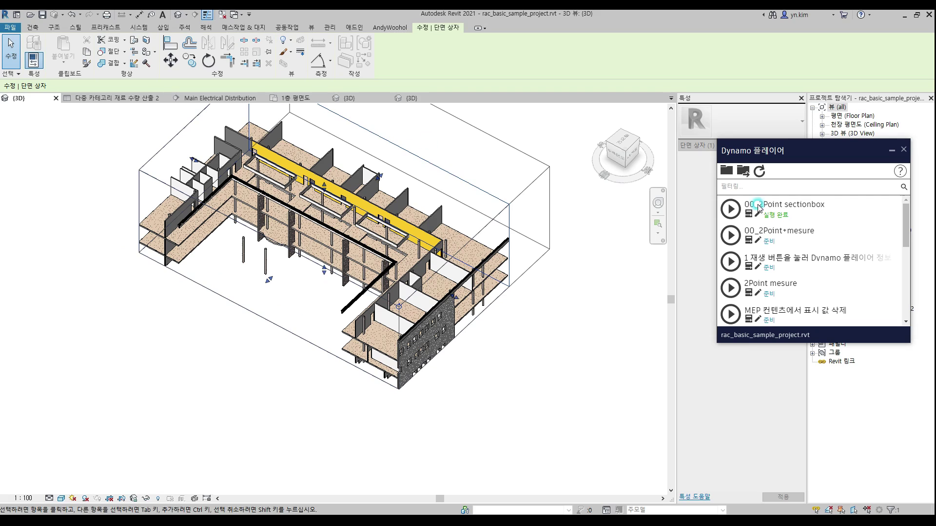
Run the 00_2Point sectionbox script again, picking two points that box in the building's middle wing
click(731, 209)
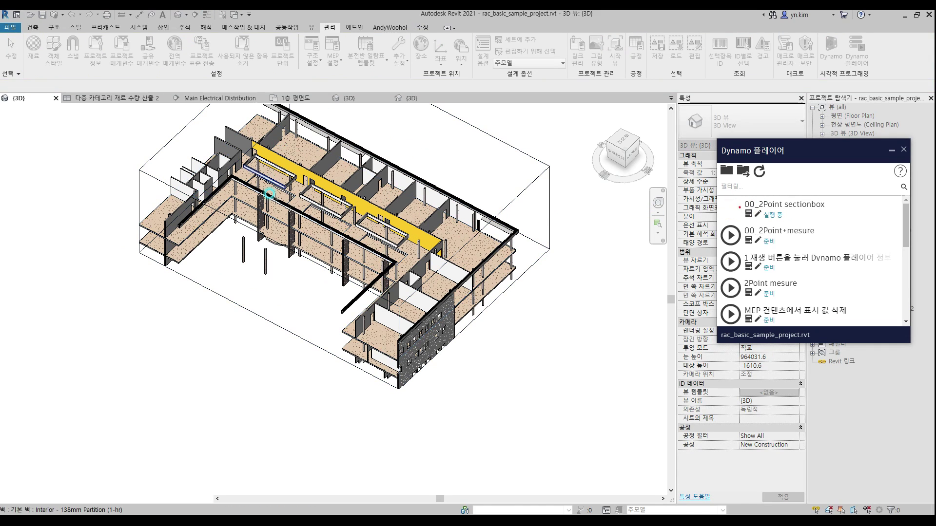
scroll(401, 304, up, 5)
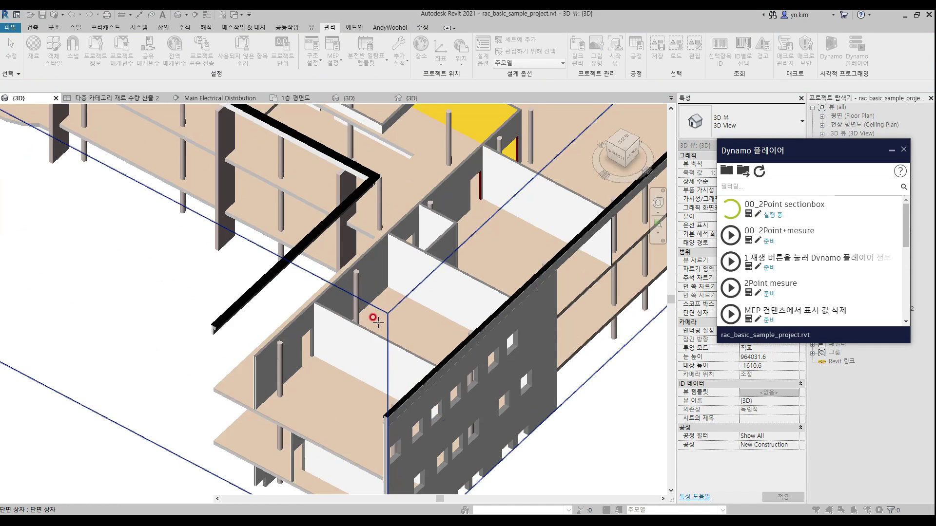
middle_drag(541, 279, 401, 238)
shift+middle_drag(238, 329, 283, 512)
scroll(299, 281, up, 2)
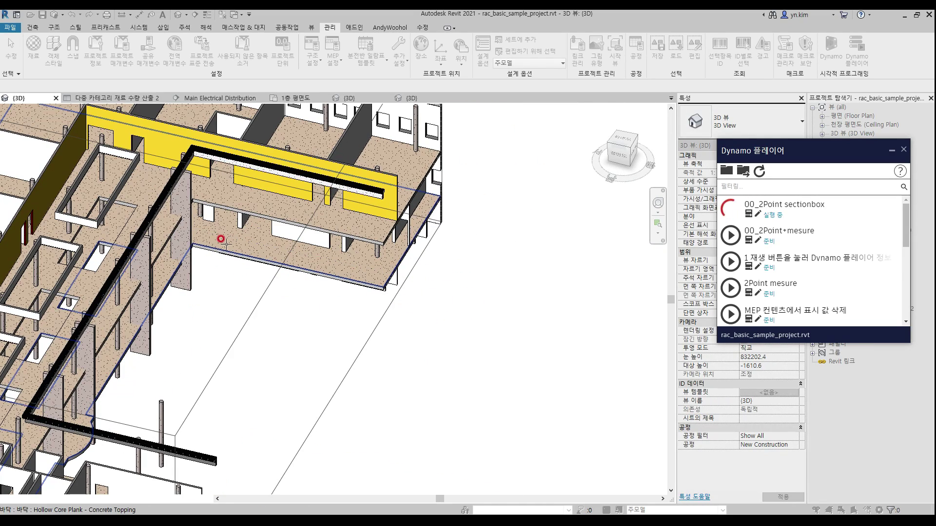
shift+middle_drag(225, 245, 243, 300)
click(229, 365)
shift+middle_drag(393, 381, 434, 358)
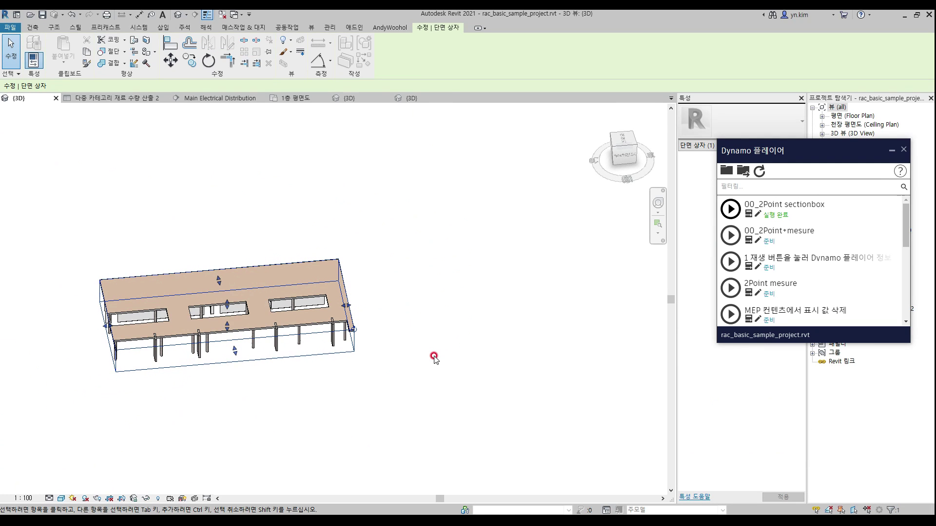
click(418, 351)
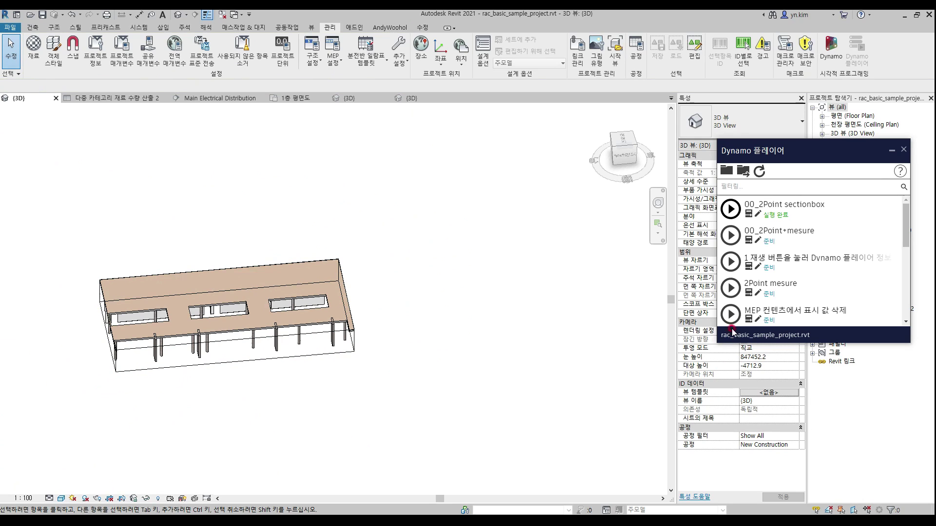
Move Dynamo Player clear of the view properties and turn off the 3D view's section box
drag(757, 152, 718, 165)
click(743, 314)
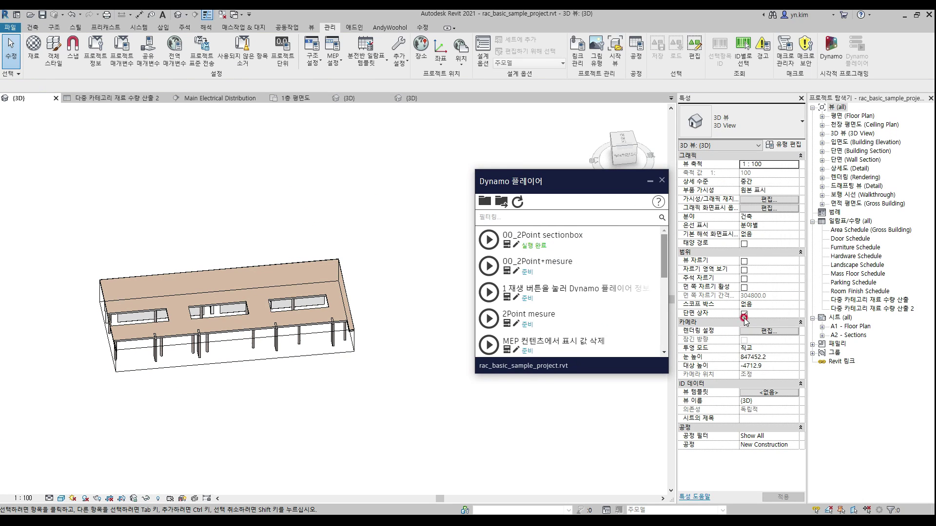
drag(592, 181, 760, 177)
middle_drag(547, 262, 600, 200)
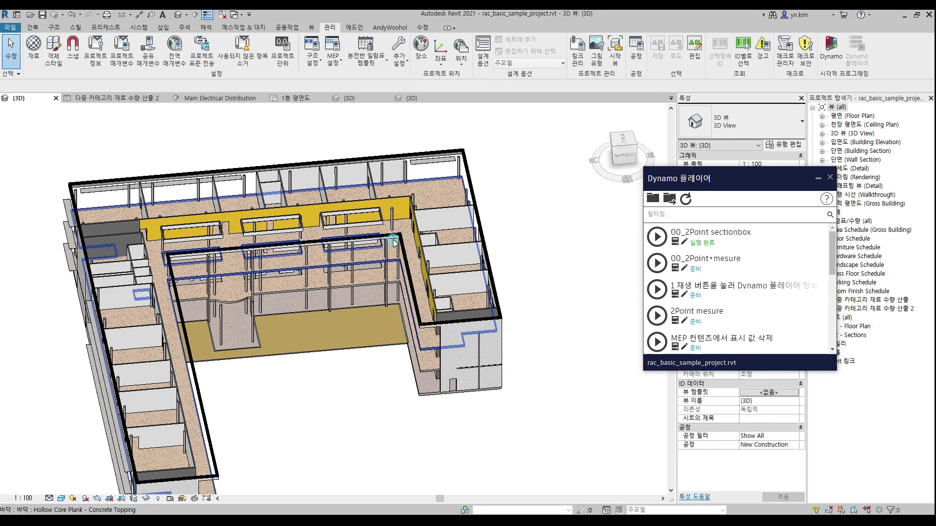
Crop the 3D view to the upper Hollow Core Plank - Concrete Topping floor using Selection Box, and select the resulting section box
click(422, 316)
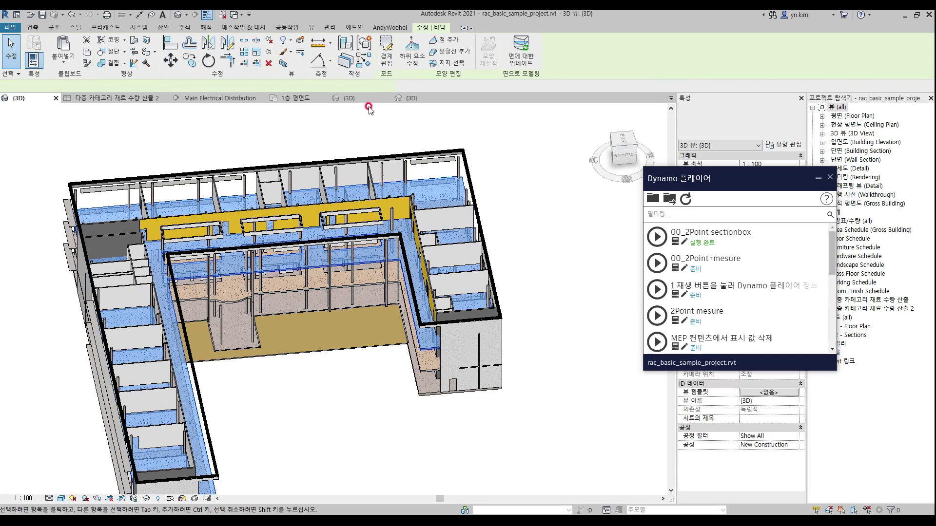
click(283, 64)
shift+middle_drag(483, 345, 428, 331)
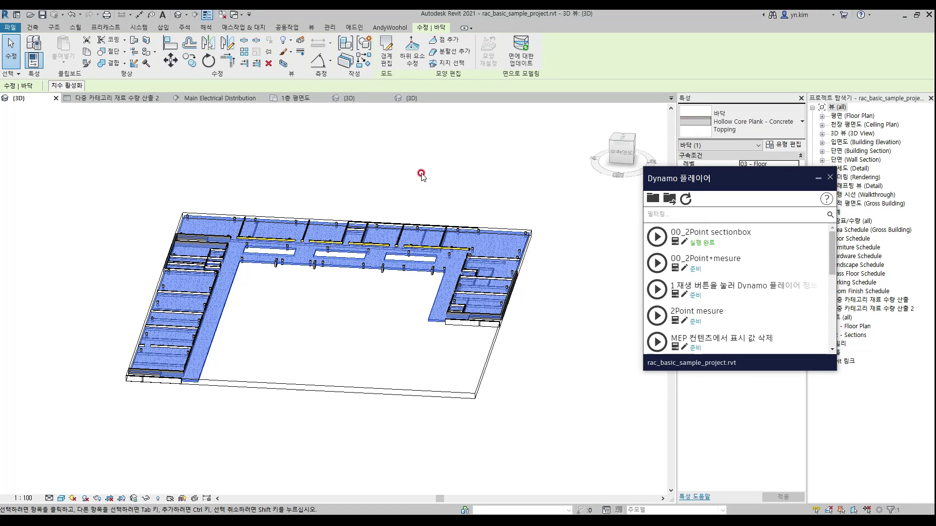
middle_drag(456, 217, 478, 181)
click(478, 161)
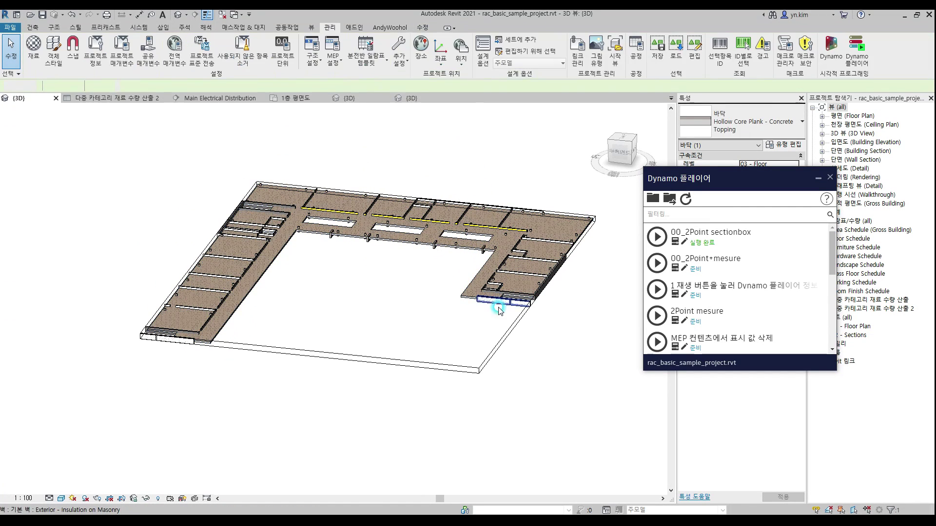
click(502, 344)
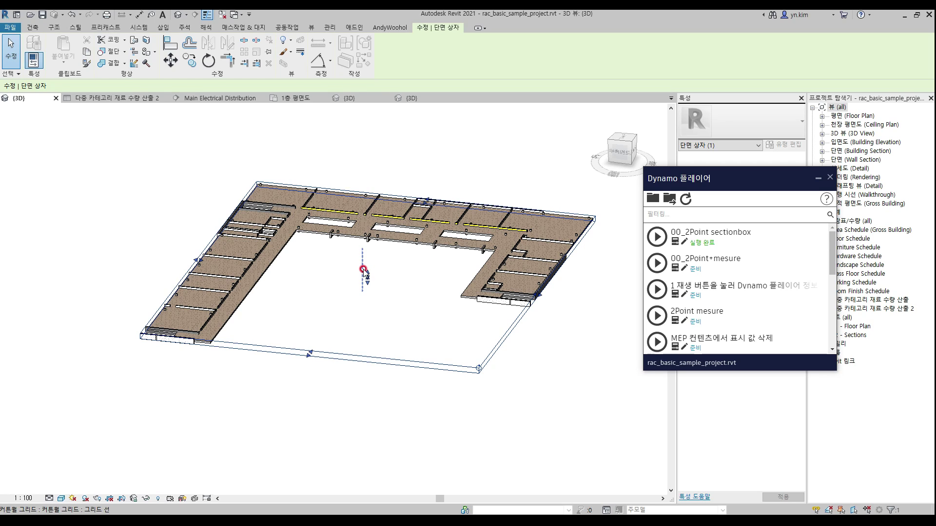
Turn off the 3D view's section box again and close Dynamo Player
click(424, 152)
drag(715, 179, 468, 265)
click(744, 315)
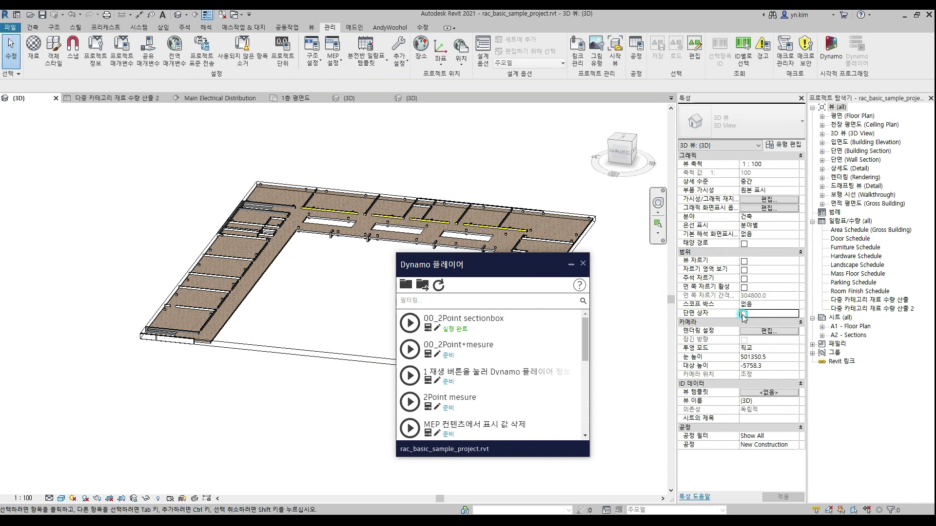
drag(532, 267, 742, 179)
click(581, 263)
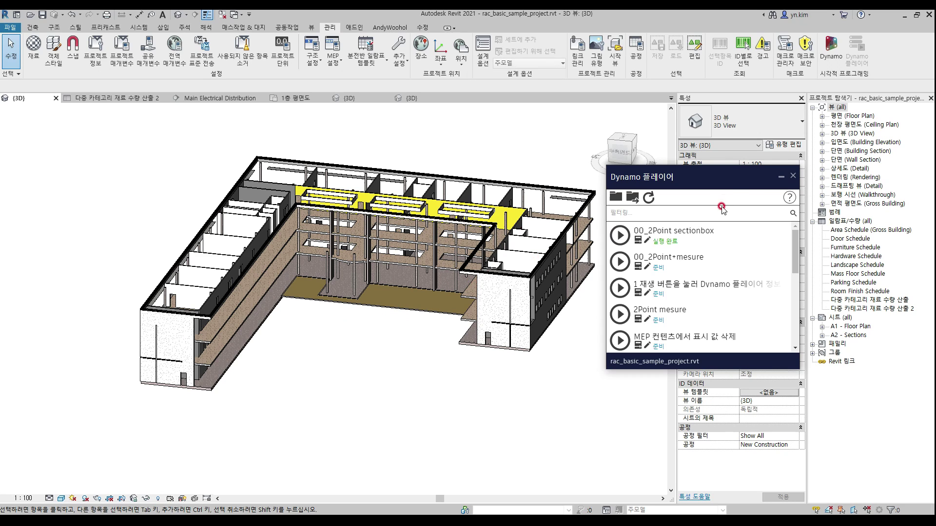
click(792, 178)
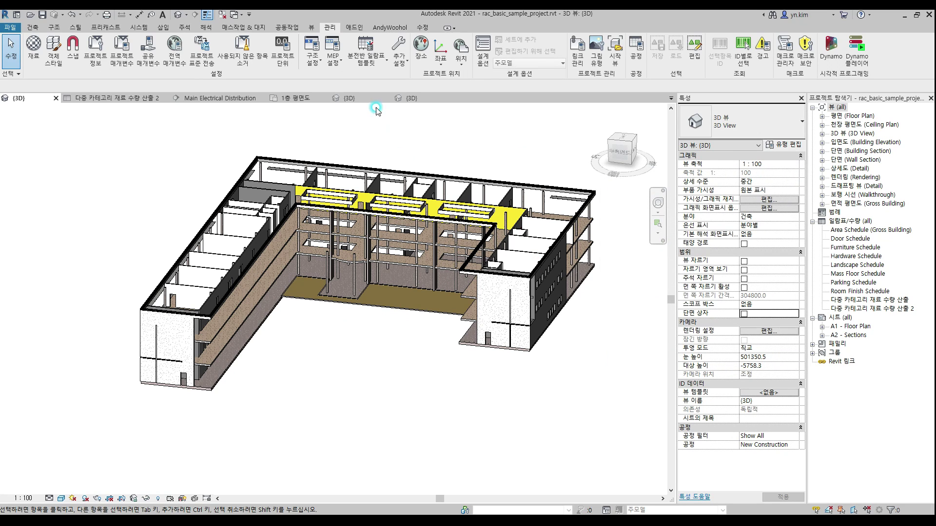
Switch to the {3D} view of the 프로젝트1 project that contains the L-shaped mass
click(301, 100)
click(371, 98)
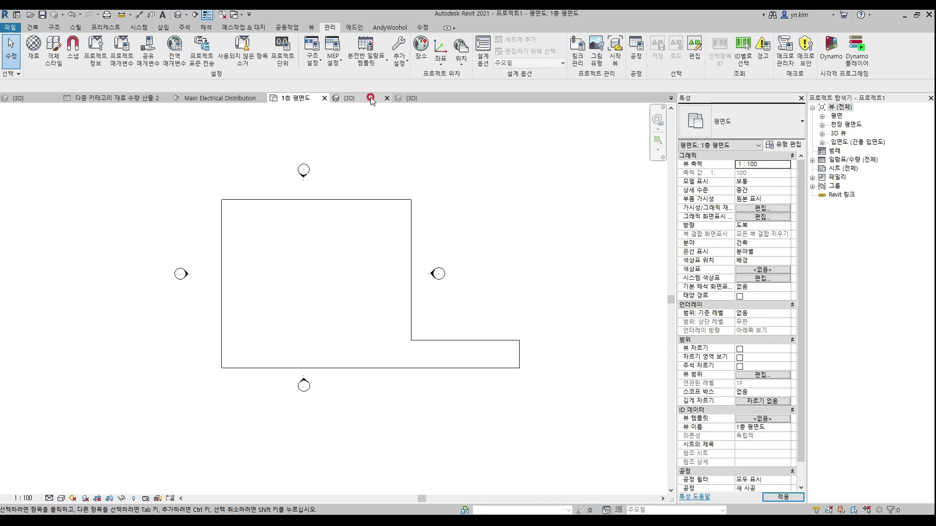
middle_drag(441, 184, 487, 215)
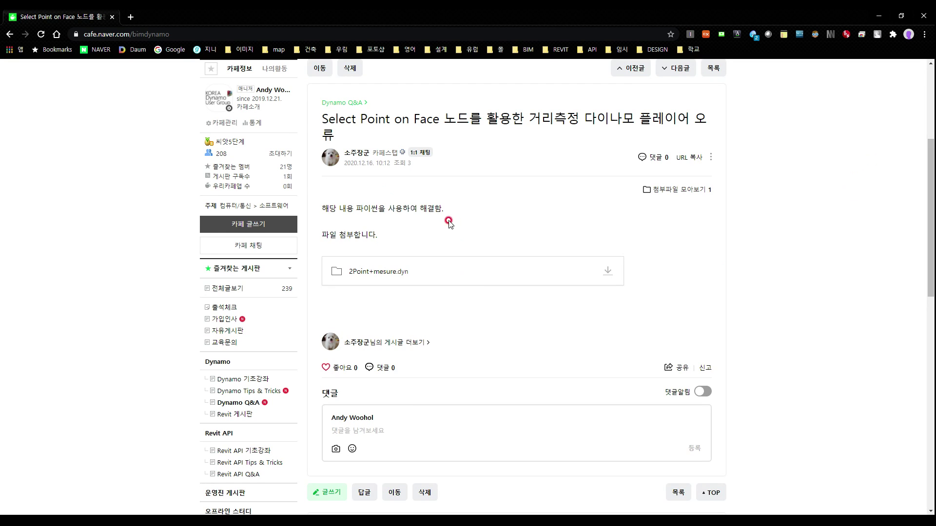
In the Naver cafe's Dynamo Q&A board in Chrome, read the post 다이나모 매스안에 있는 객체에 속성 정보 넣기 입니다 and its comments
key(alt+Left)
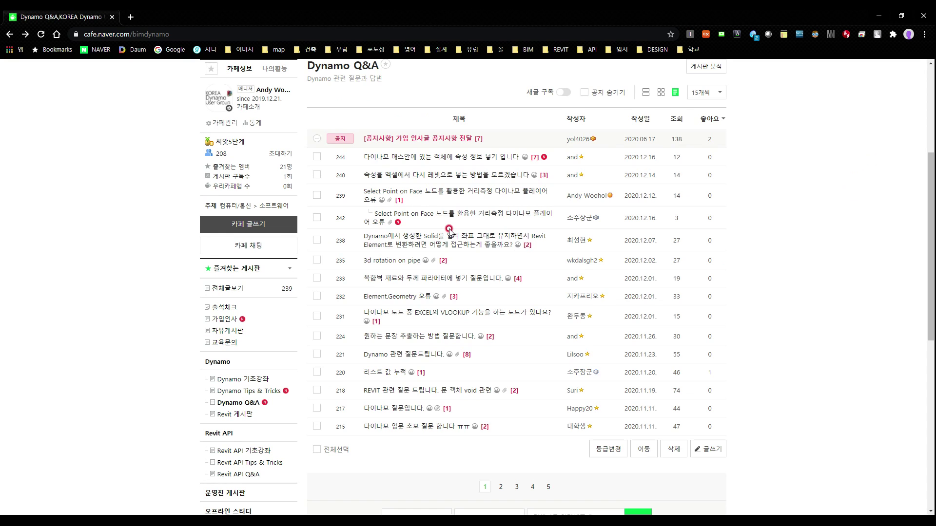
click(453, 157)
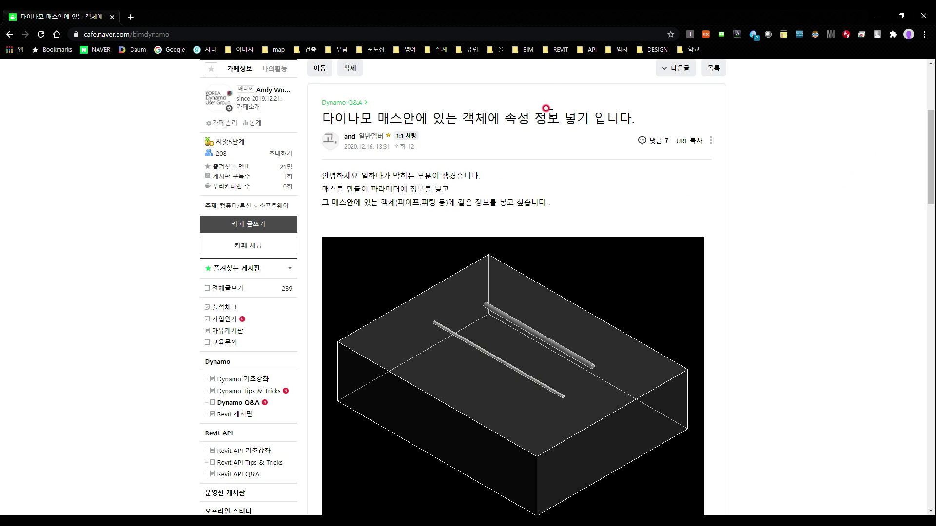
scroll(639, 190, down, 8)
scroll(741, 274, down, 2)
scroll(741, 274, up, 1)
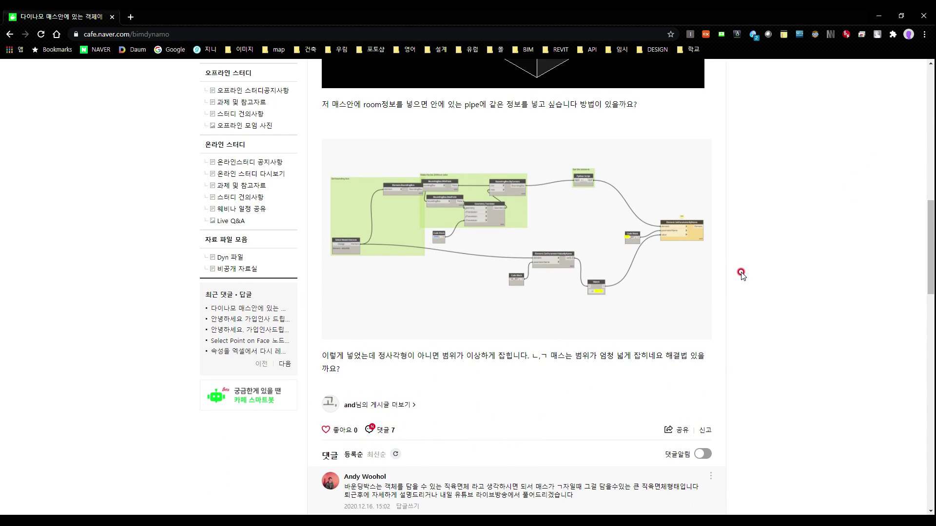
scroll(741, 274, up, 5)
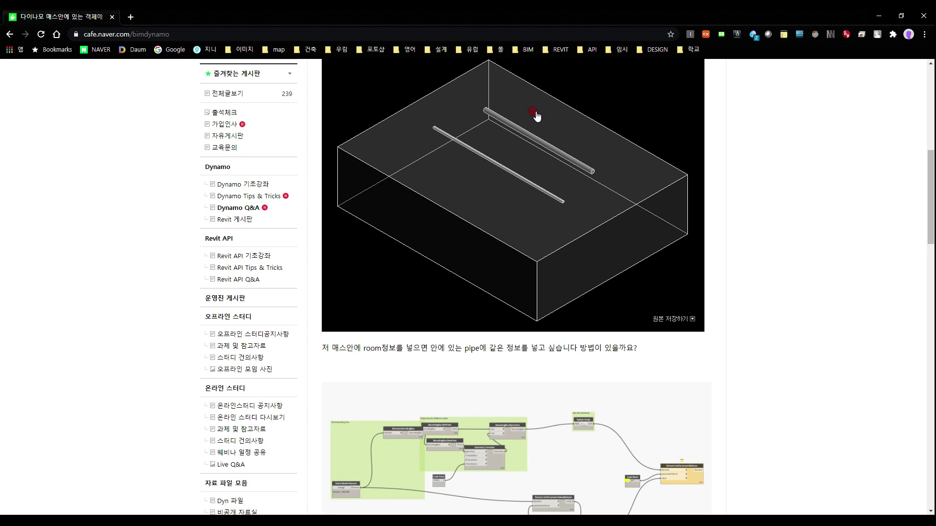
scroll(659, 237, down, 5)
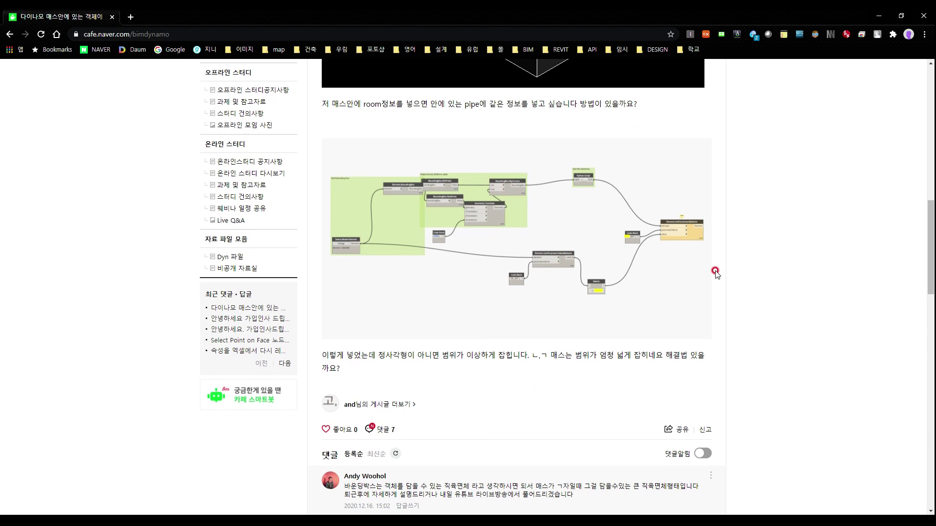
scroll(716, 272, down, 8)
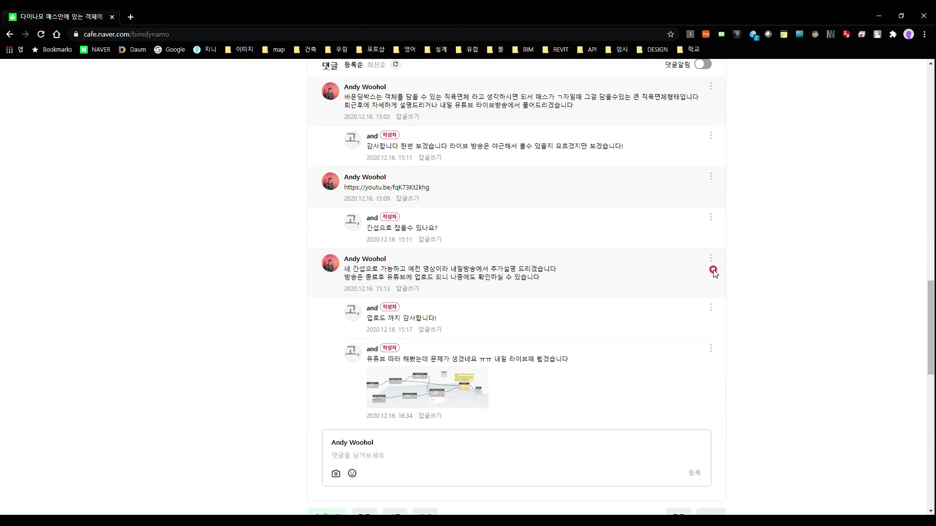
scroll(715, 273, down, 1)
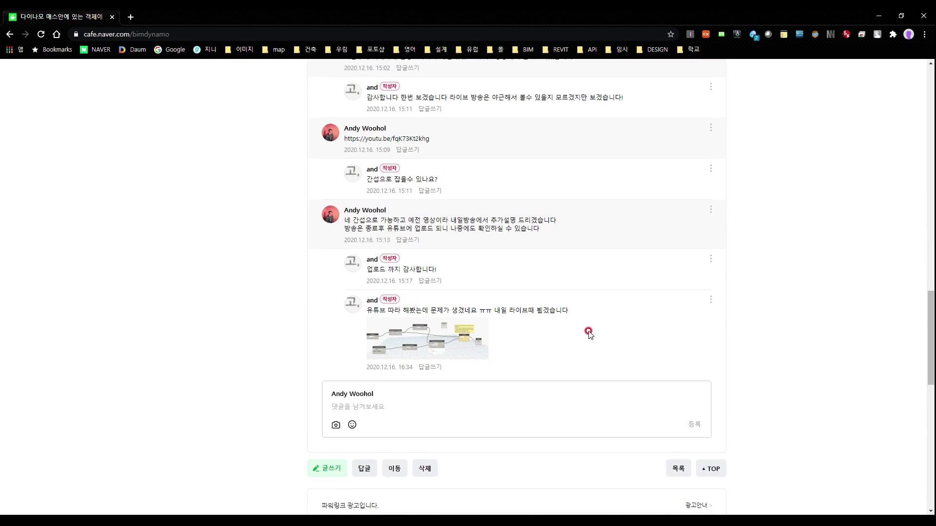
Enlarge the node graph image in the last comment, examine it, close it, and switch back to Revit
click(452, 350)
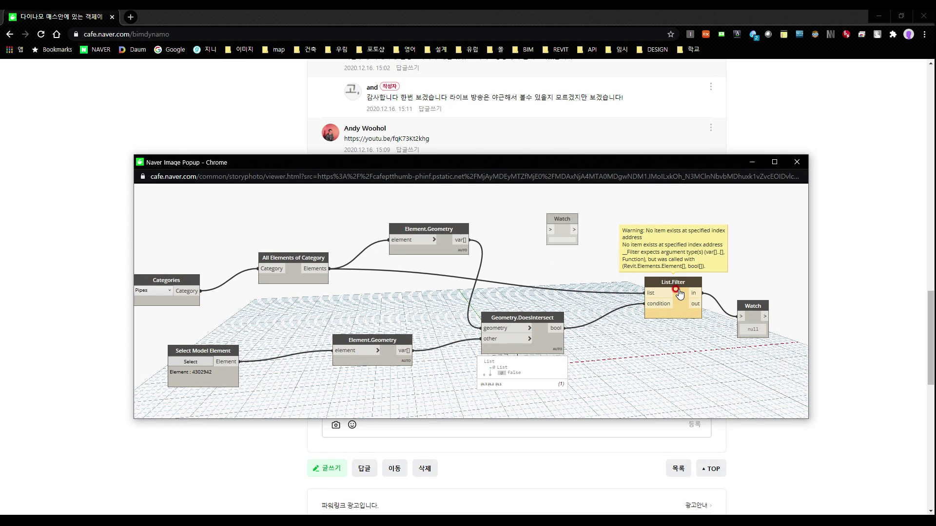
click(796, 165)
key(alt+Tab)
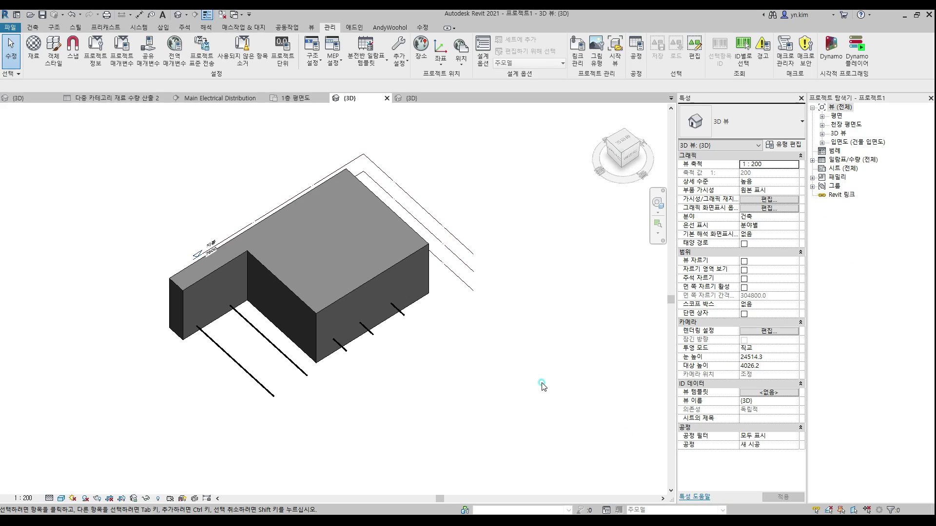
Start Dynamo from the L-shaped mass model and create a new workspace
click(831, 47)
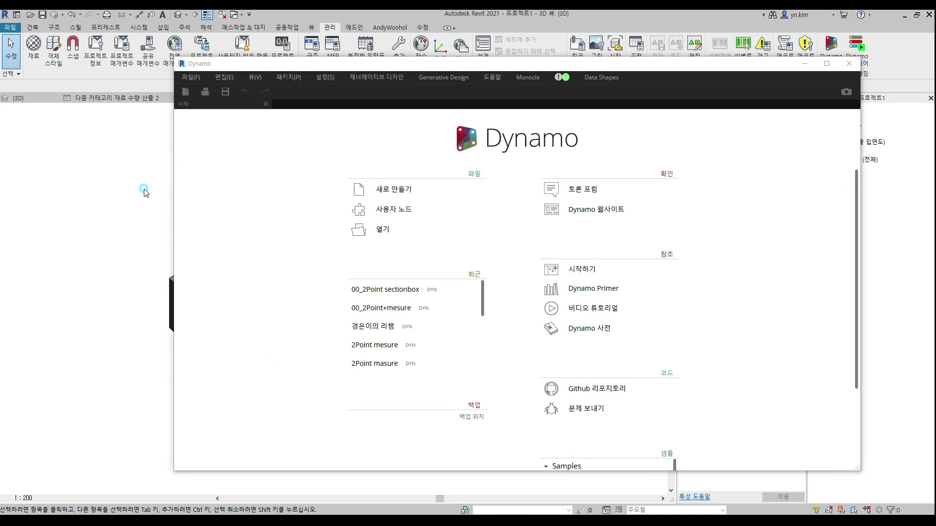
drag(341, 67, 935, 146)
click(369, 380)
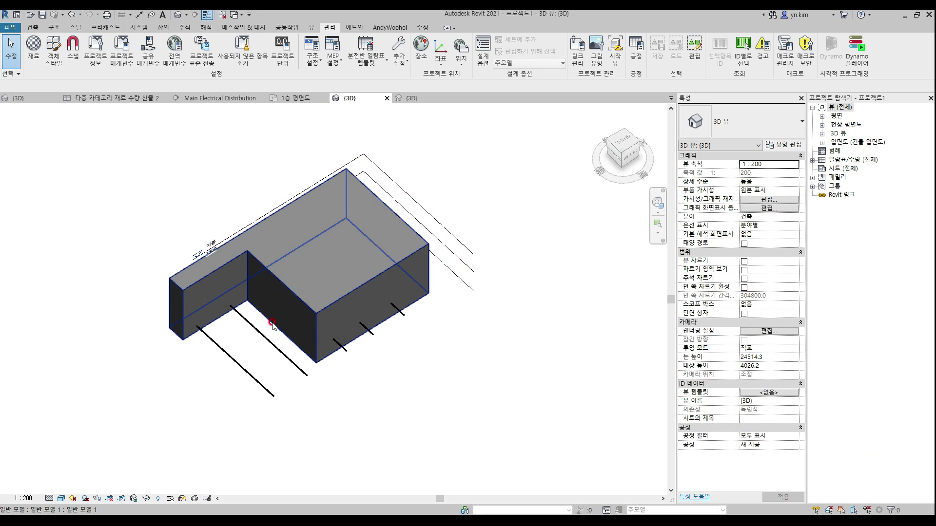
shift+middle_drag(229, 343, 305, 393)
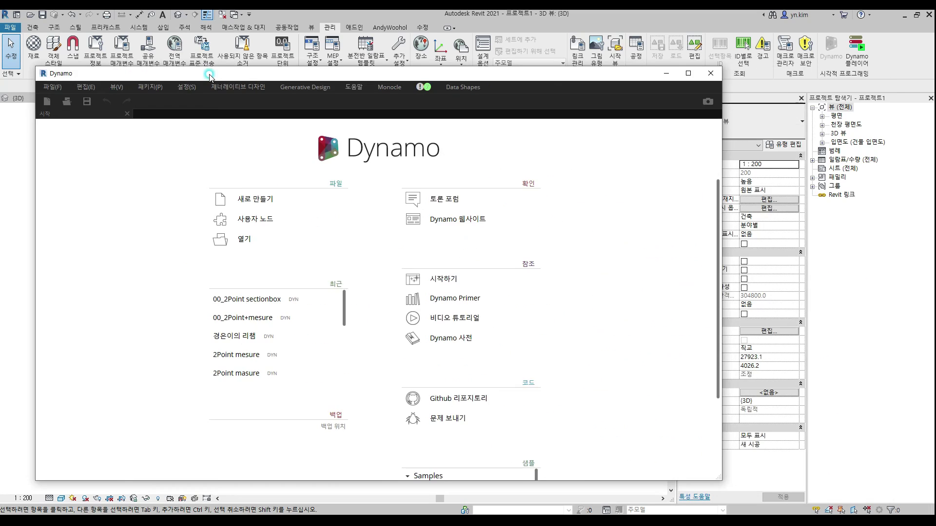
drag(221, 196, 269, 197)
click(460, 183)
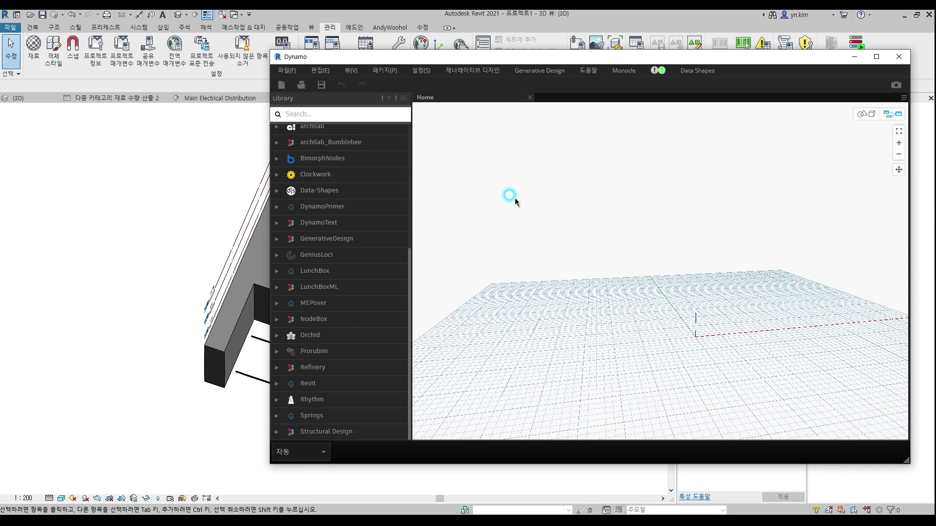
Search the node library for "intersect" and place the BimorphNodes Element.IntersectsElement node on the canvas
click(351, 114)
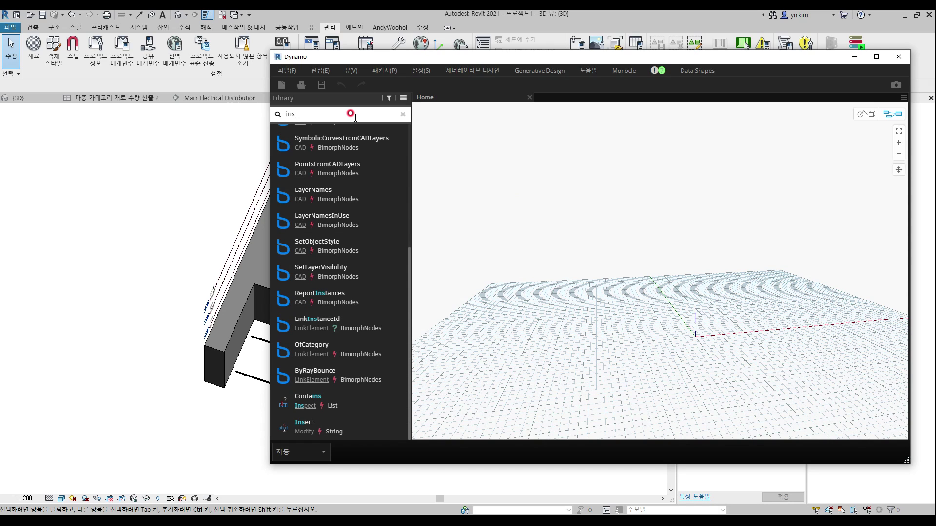
text(intersect)
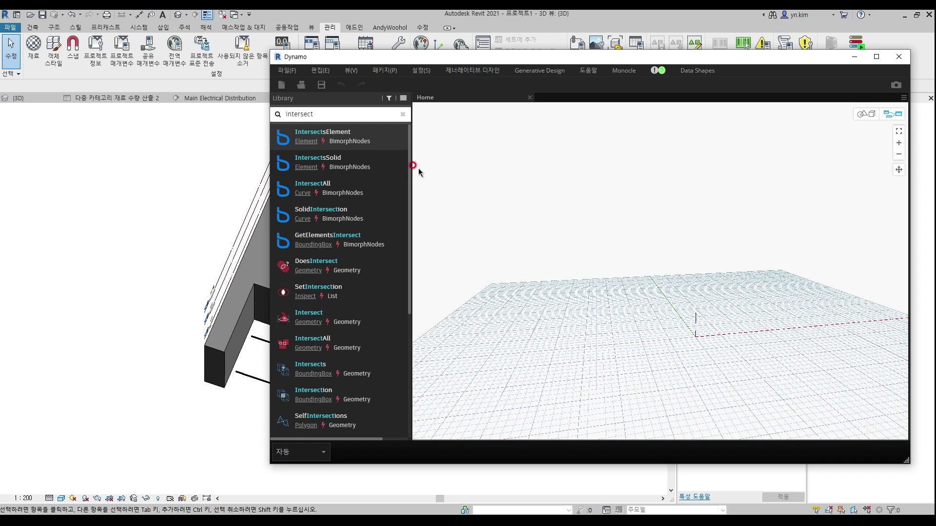
mouse_move(389, 133)
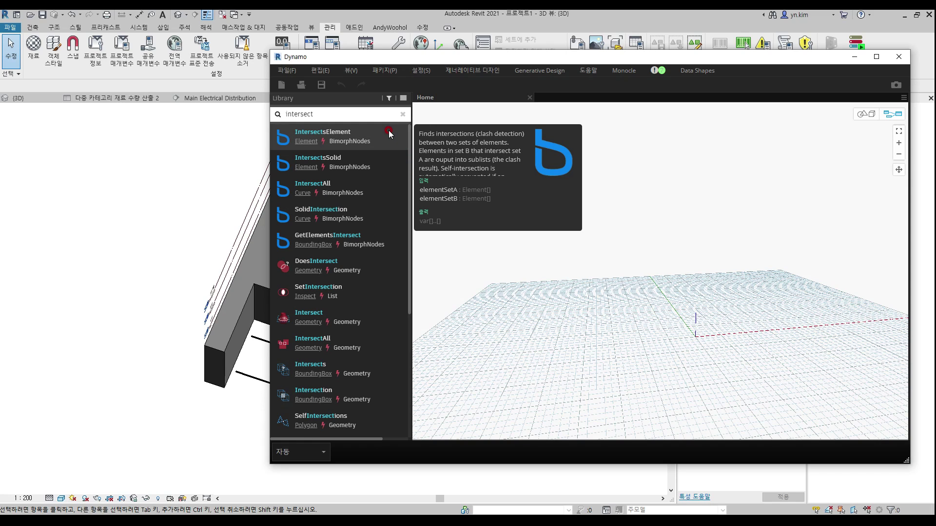
mouse_move(382, 199)
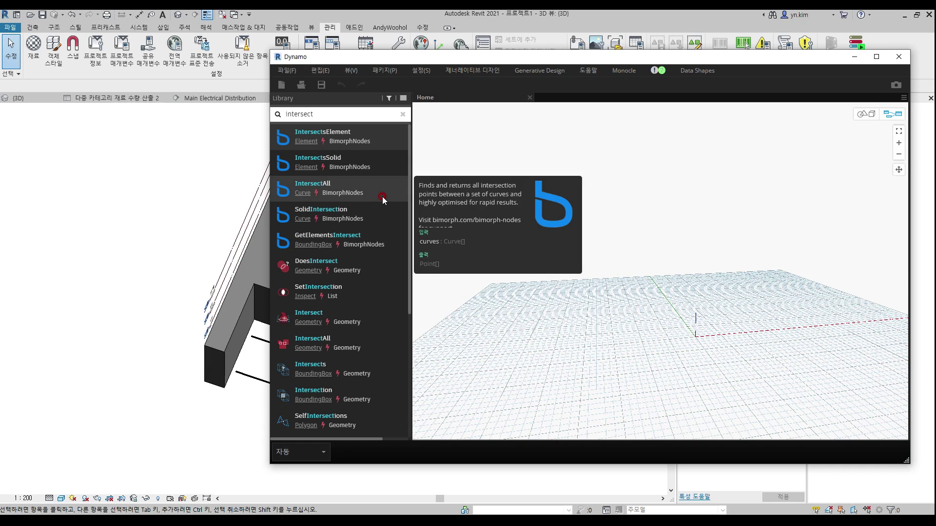
mouse_move(386, 217)
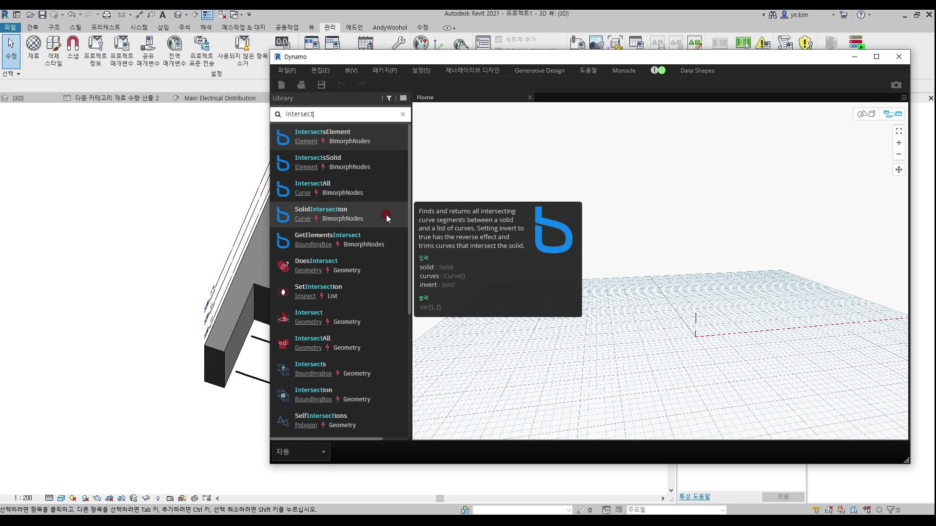
click(382, 141)
drag(702, 244, 686, 213)
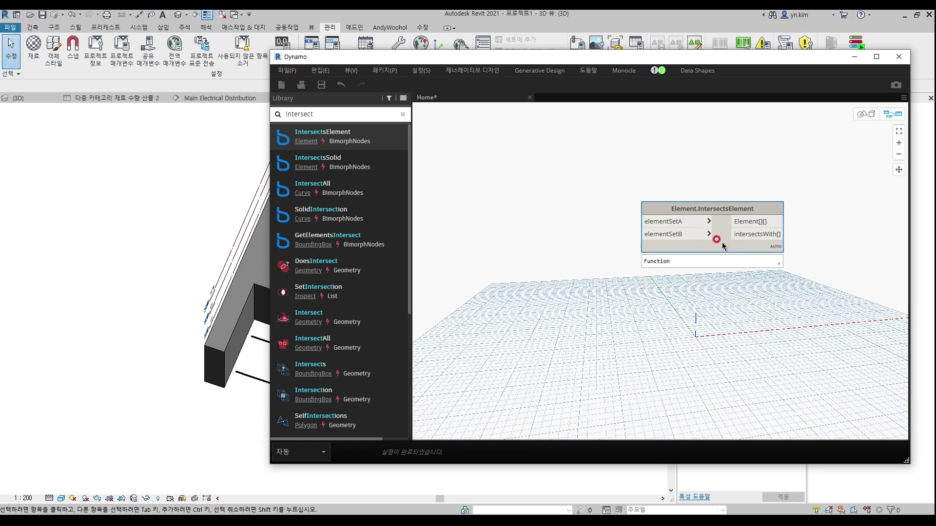
Place the Rhythm Elements.GetIntersectingElementsOfCategory node from the "intersect" results and arrange it below the Element.IntersectsElement node
click(594, 264)
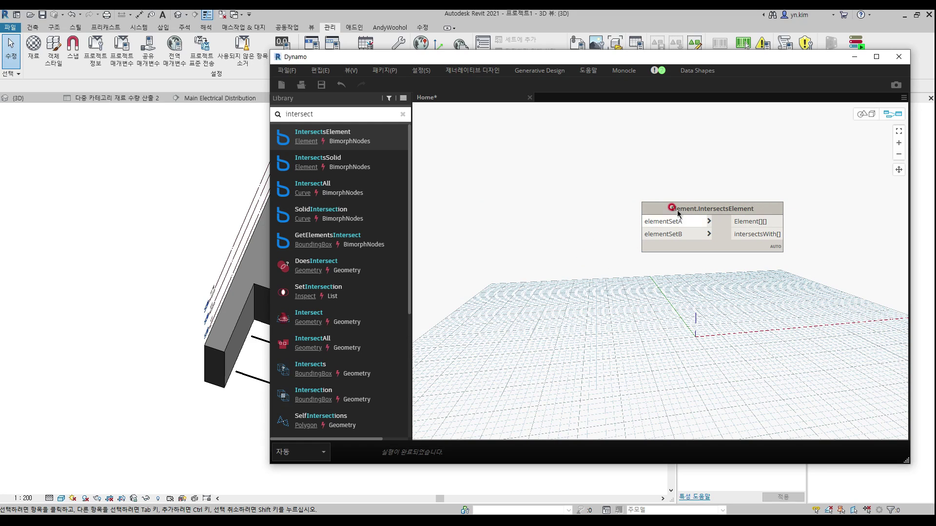
drag(651, 210, 661, 217)
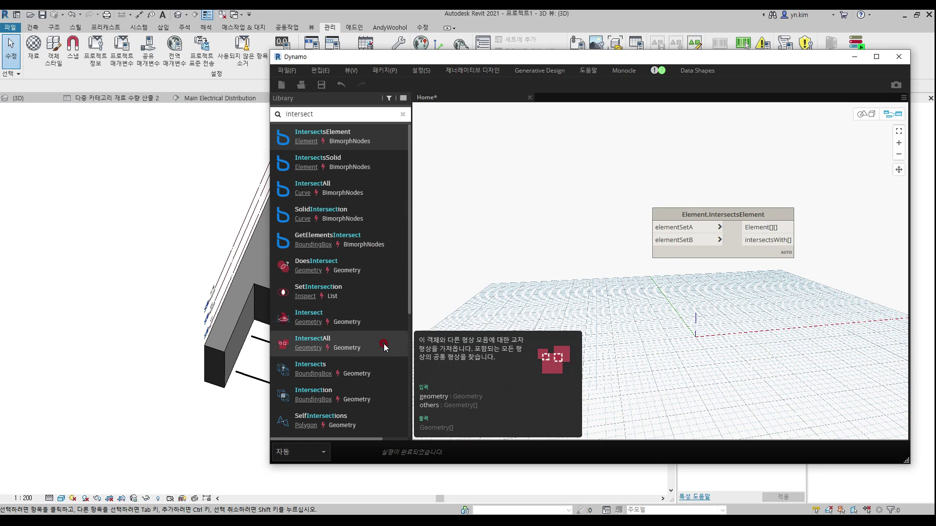
scroll(379, 373, down, 3)
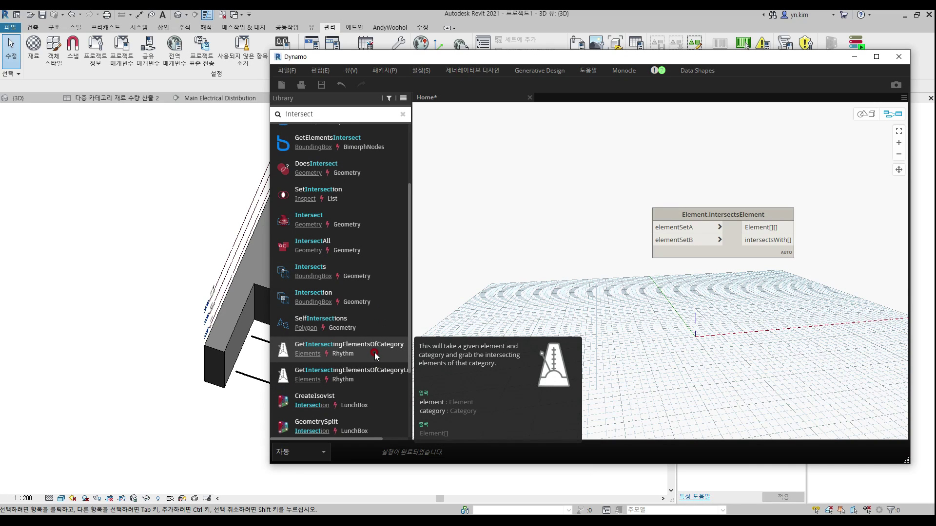
click(375, 354)
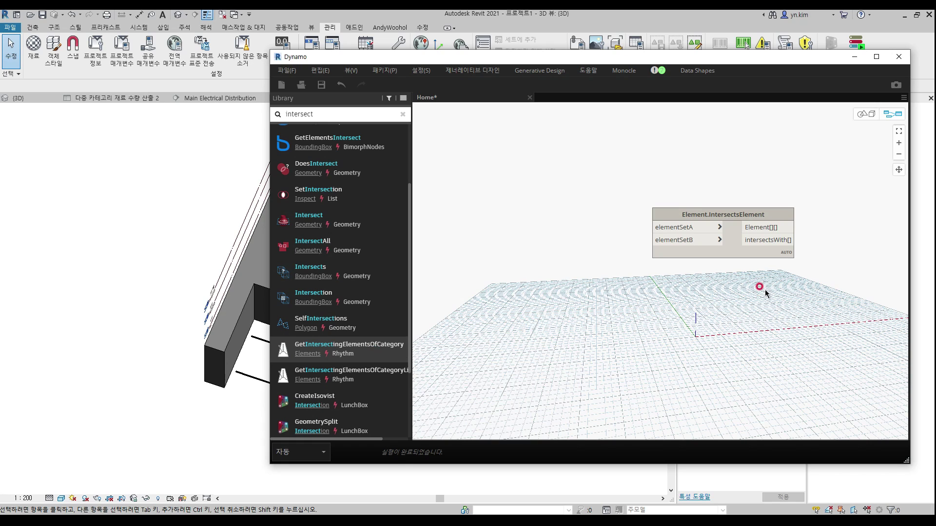
drag(723, 269, 699, 365)
drag(681, 225, 641, 189)
drag(666, 370, 660, 343)
click(508, 247)
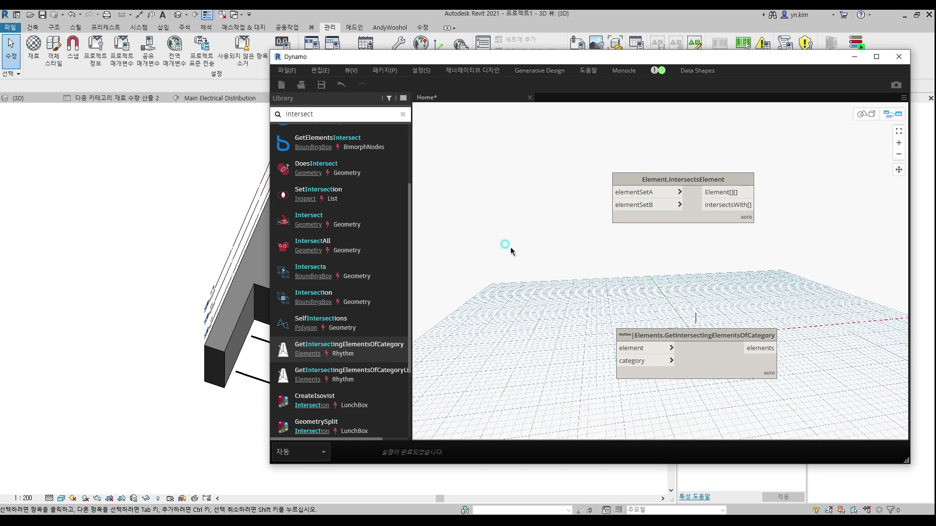
Clear the library search, place the All Elements of Category and Categories nodes from Revit Selection, and line them up before Element.IntersectsElement
click(402, 114)
scroll(359, 220, up, 10)
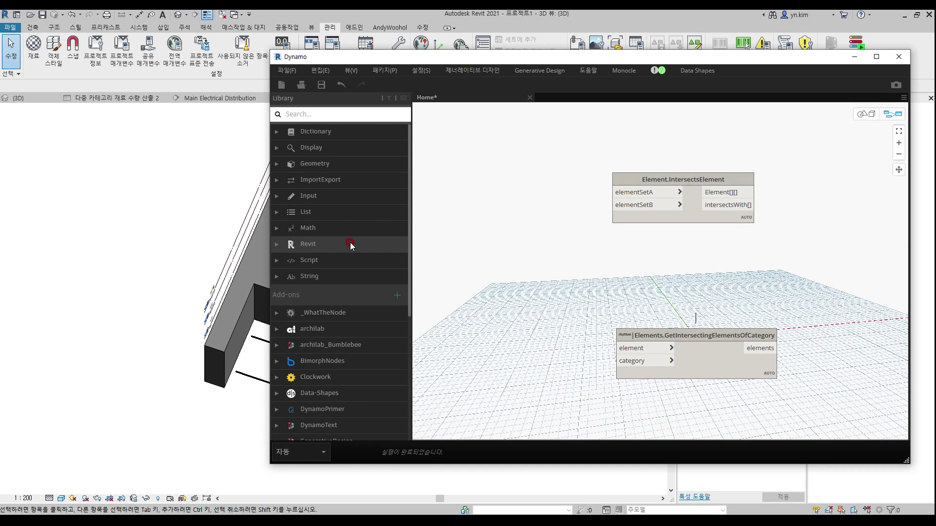
click(351, 244)
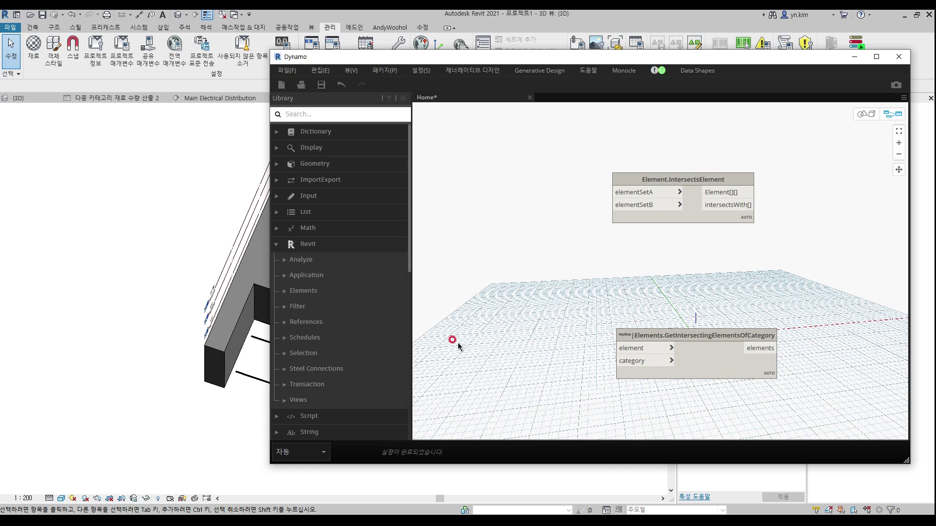
click(319, 353)
scroll(352, 326, down, 3)
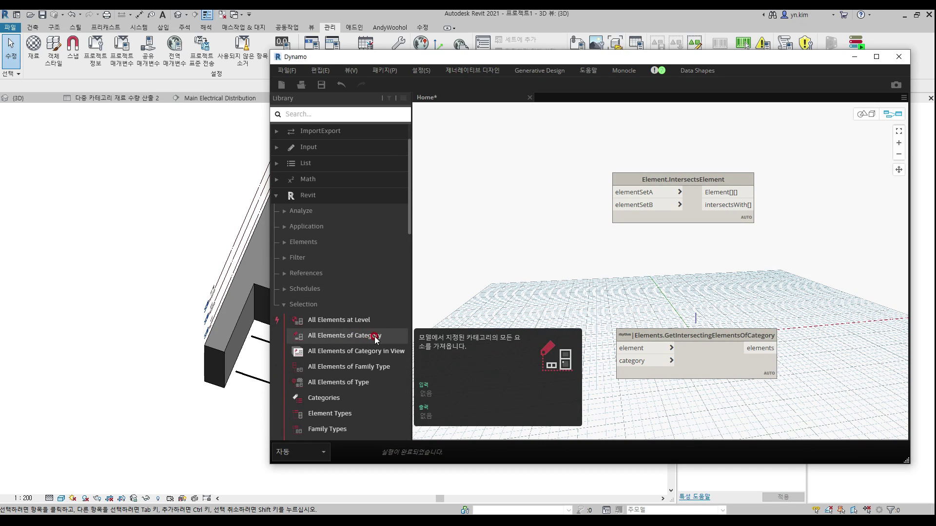
click(375, 338)
click(353, 398)
drag(736, 275, 518, 174)
drag(726, 297, 488, 252)
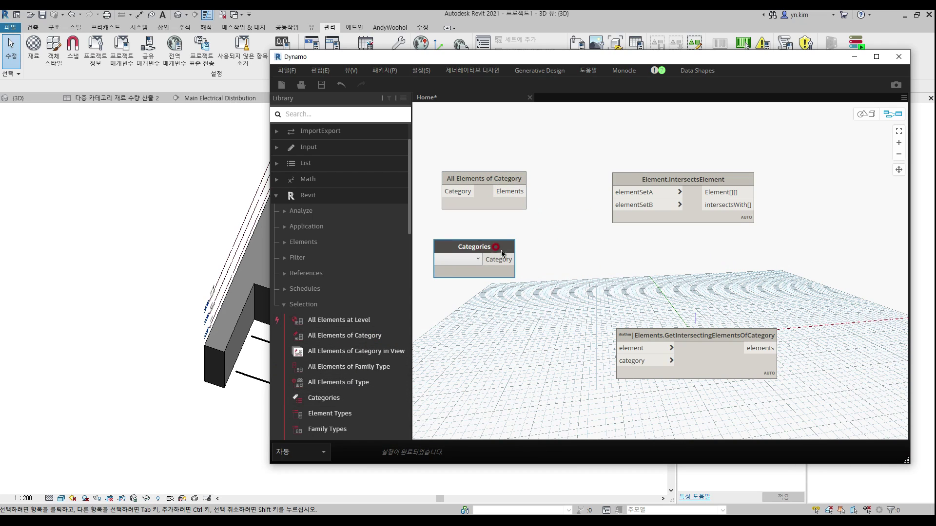
middle_drag(512, 247, 644, 259)
drag(614, 263, 508, 196)
Set the Categories node to 일반 모델 and wire it through All Elements of Category into elementSetA of Element.IntersectsElement
click(491, 208)
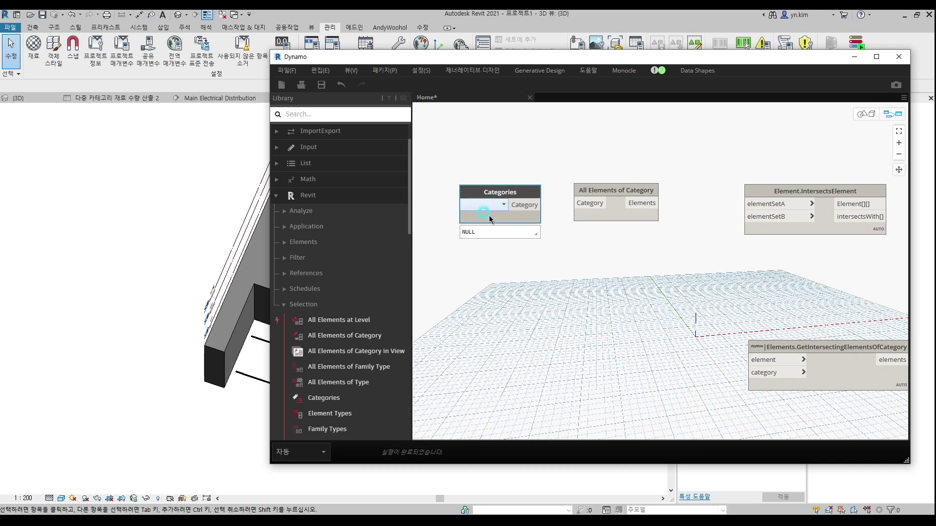
drag(565, 215, 567, 323)
scroll(560, 323, up, 3)
click(488, 285)
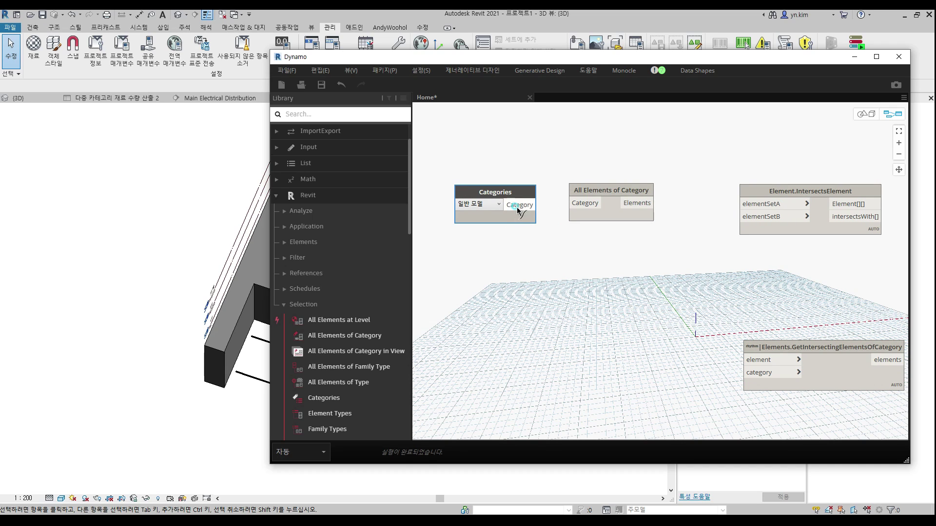
drag(517, 208, 570, 203)
Duplicate the Categories and All Elements of Category nodes and place the copies below the originals
drag(642, 263, 494, 163)
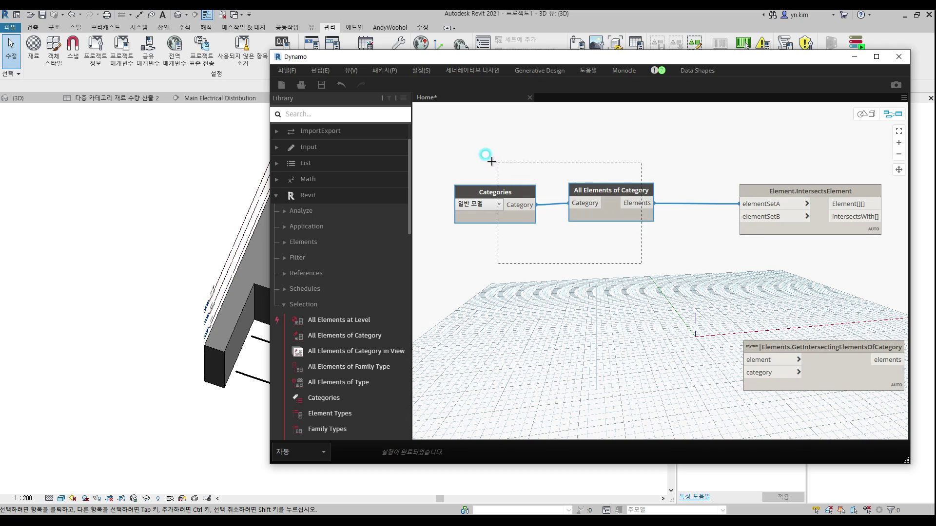
key(ctrl+c)
key(ctrl+v)
drag(705, 216, 492, 267)
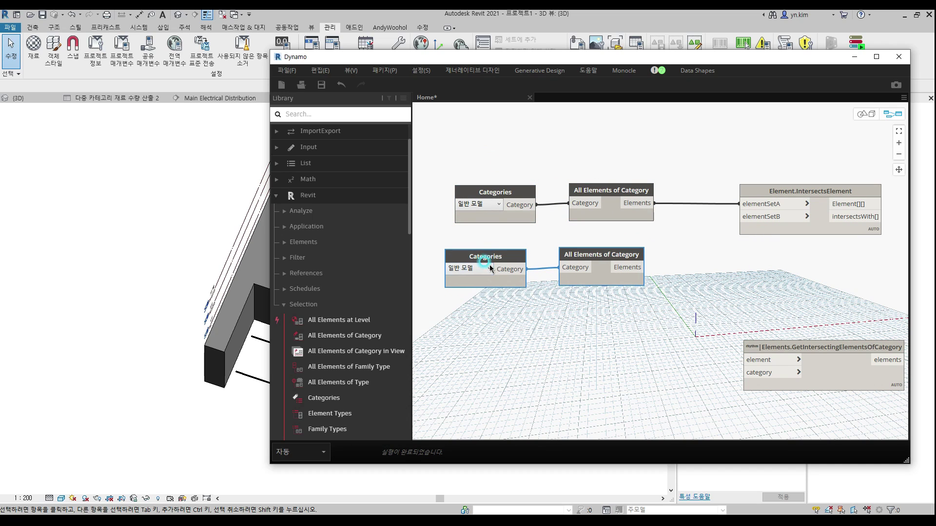
Set the copied Categories node to 배관 and wire its All Elements of Category output into elementSetB
click(488, 268)
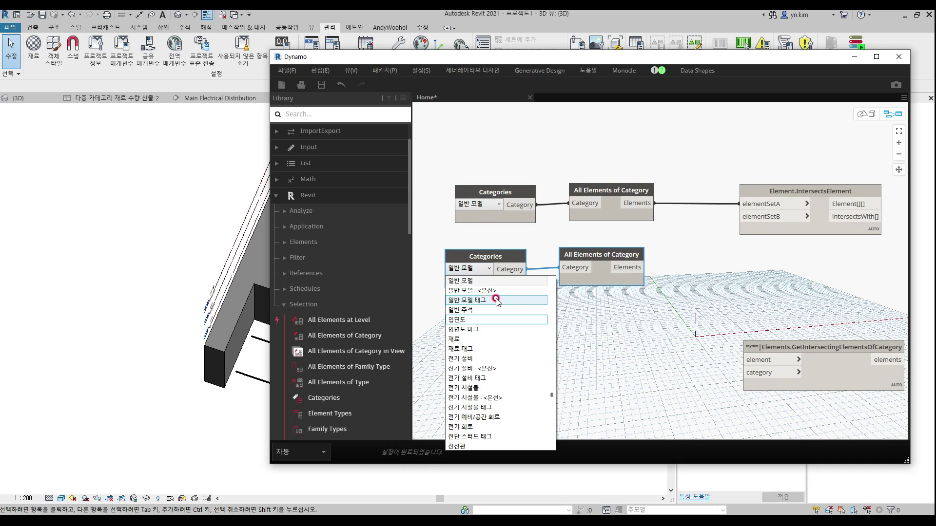
scroll(554, 390, down, 10)
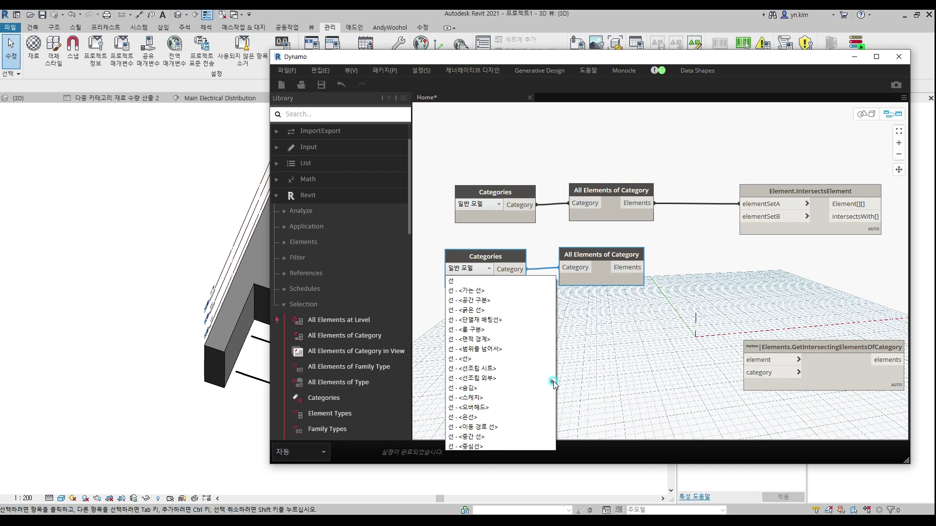
scroll(553, 412, up, 13)
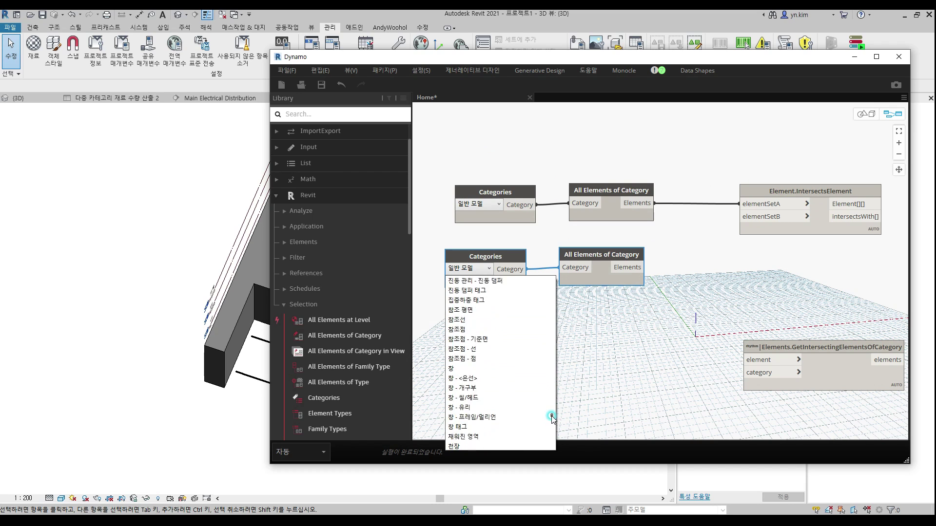
scroll(551, 381, up, 8)
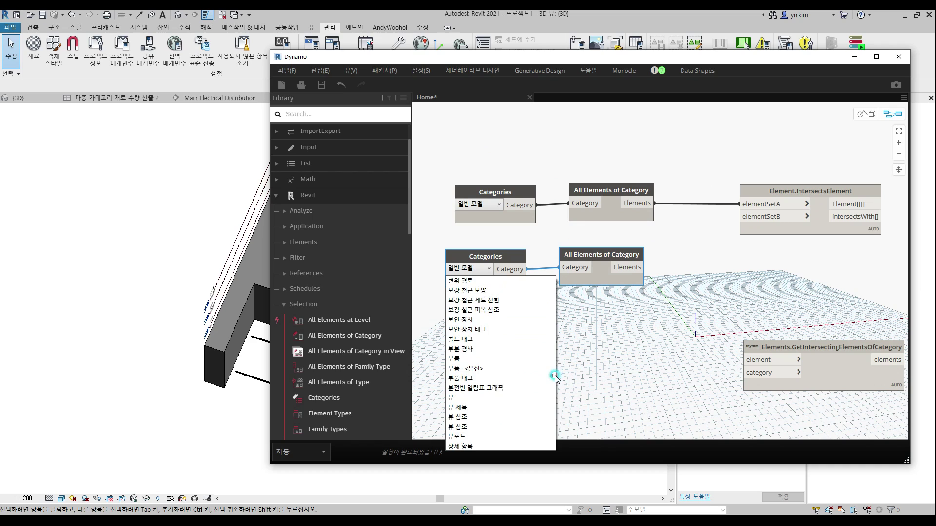
scroll(514, 377, up, 8)
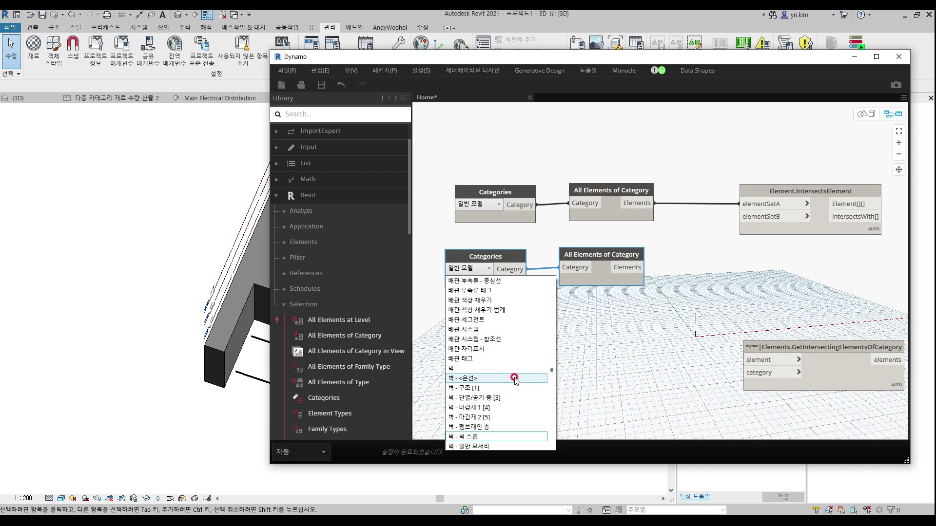
click(477, 300)
mouse_move(643, 268)
mouse_down()
mouse_move(746, 224)
mouse_move(740, 217)
mouse_up()
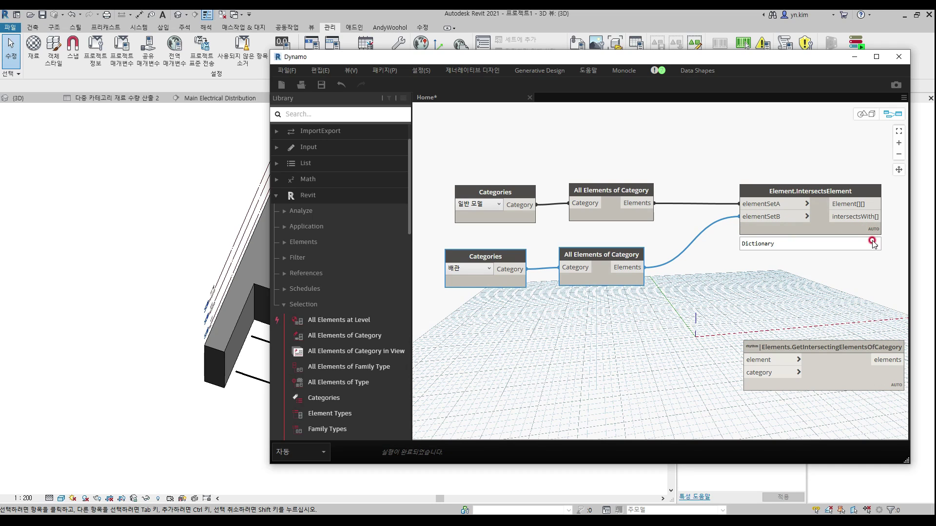
Add a Watch node beside Element.IntersectsElement and connect the Element[][] output to it
middle_drag(813, 278, 604, 305)
right_click(736, 237)
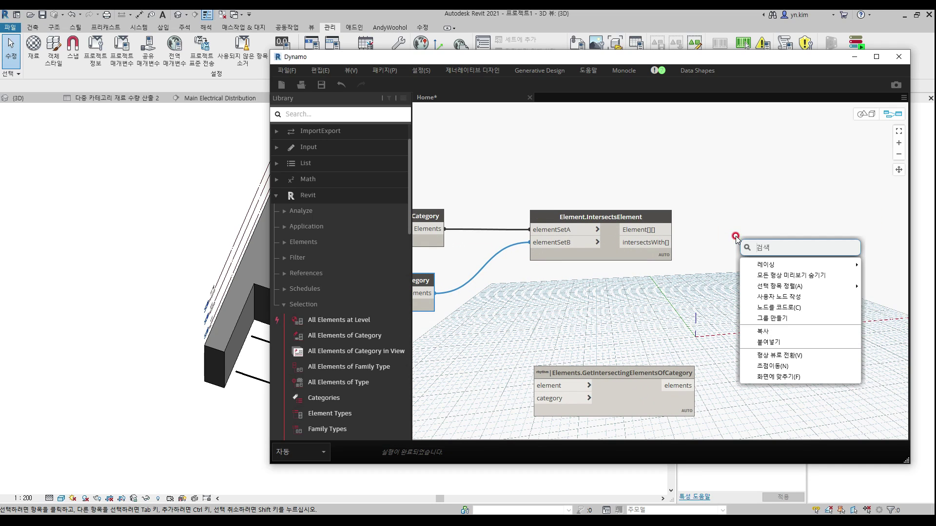
text(wat)
click(779, 268)
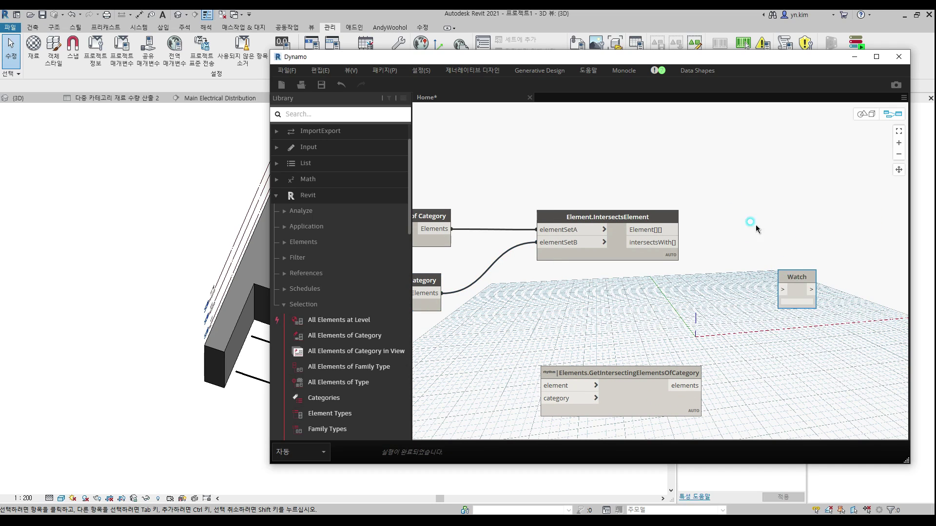
drag(779, 271, 726, 193)
drag(665, 229, 730, 207)
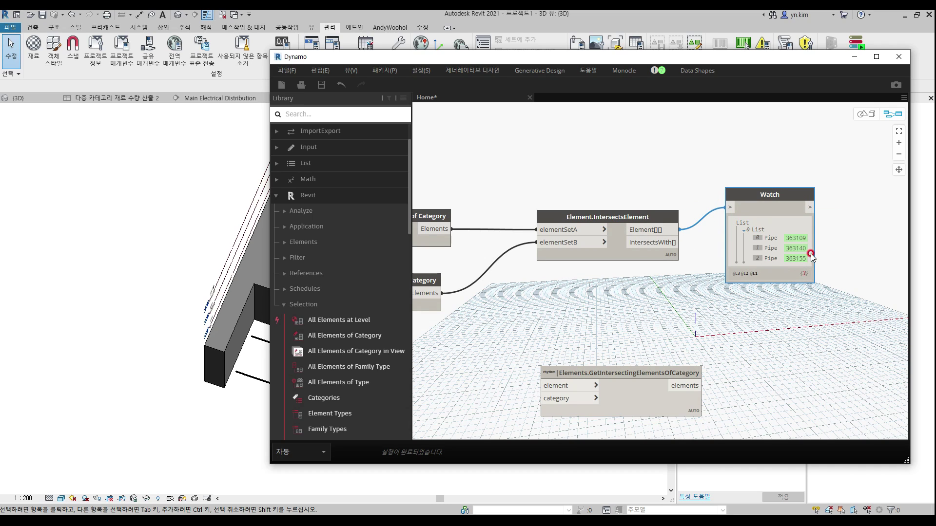
Move the Dynamo window aside, examine the mass and pipes in the Revit 3D view, and bring the window back
click(213, 151)
drag(509, 57, 772, 80)
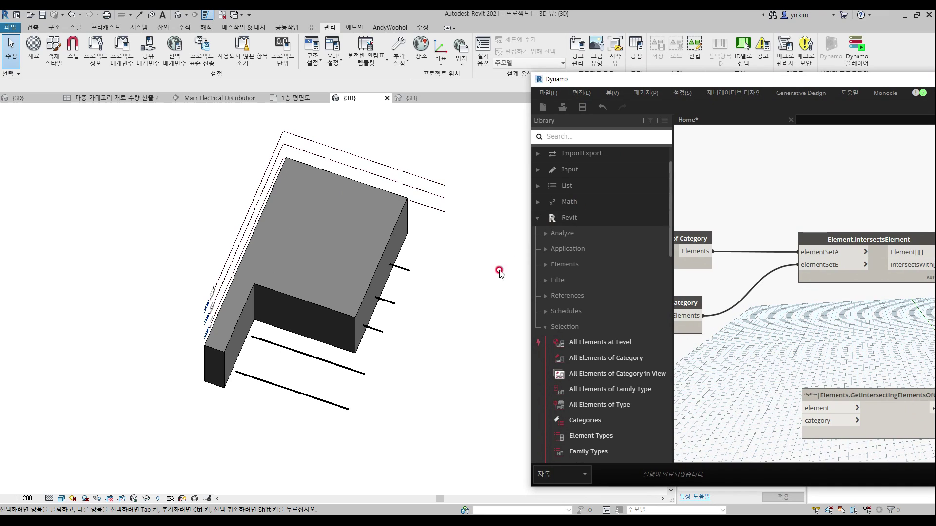
drag(690, 81, 250, 70)
mouse_move(573, 204)
mouse_down()
mouse_move(587, 206)
mouse_move(578, 202)
mouse_up()
click(588, 164)
Search the canvas for "inre" and place the SelectInRevit node beyond the Watch node
middle_drag(662, 187, 556, 188)
right_click(650, 209)
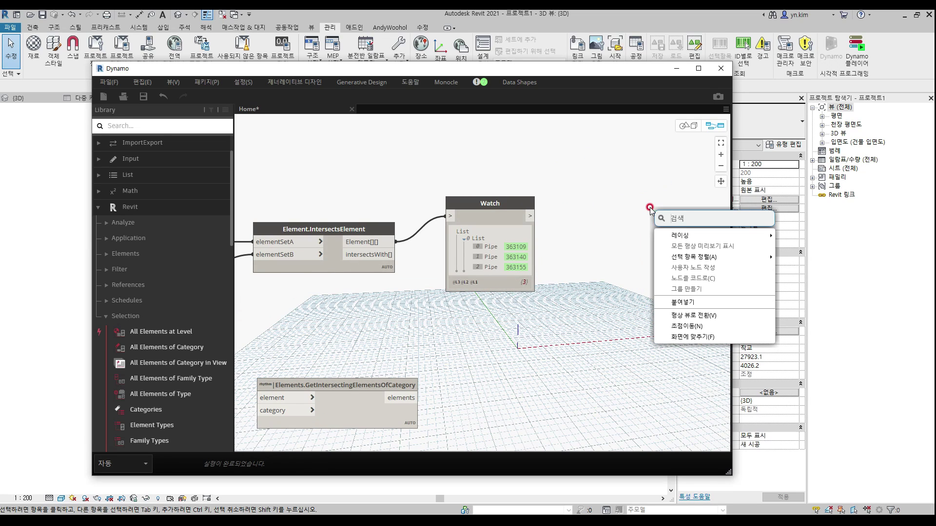
text(inre)
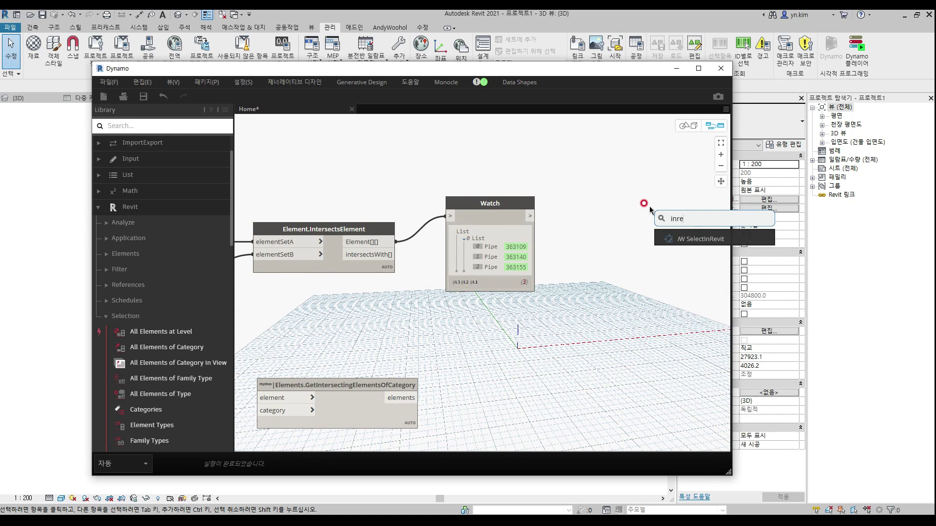
click(681, 236)
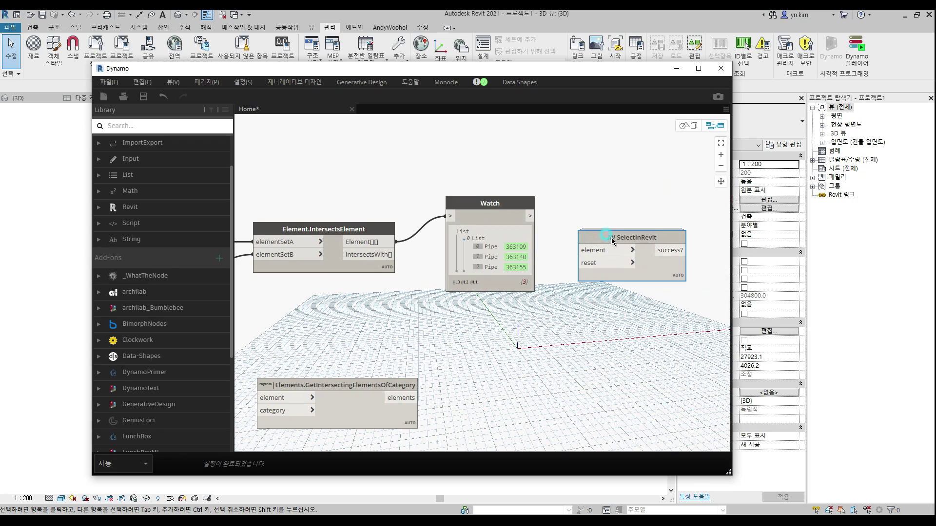
Check the SelectInRevit node's help information, close it, and connect the Watch output to the node's element input
right_click(649, 278)
click(674, 374)
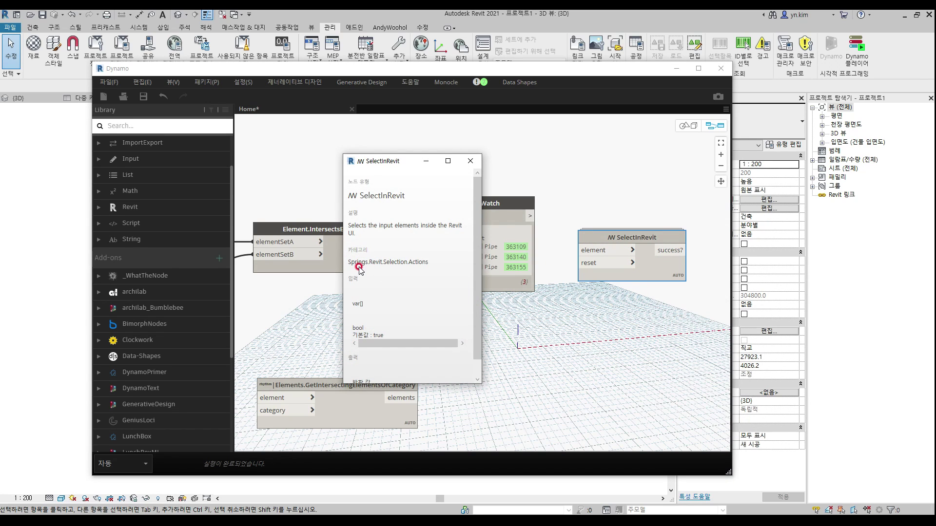
click(471, 161)
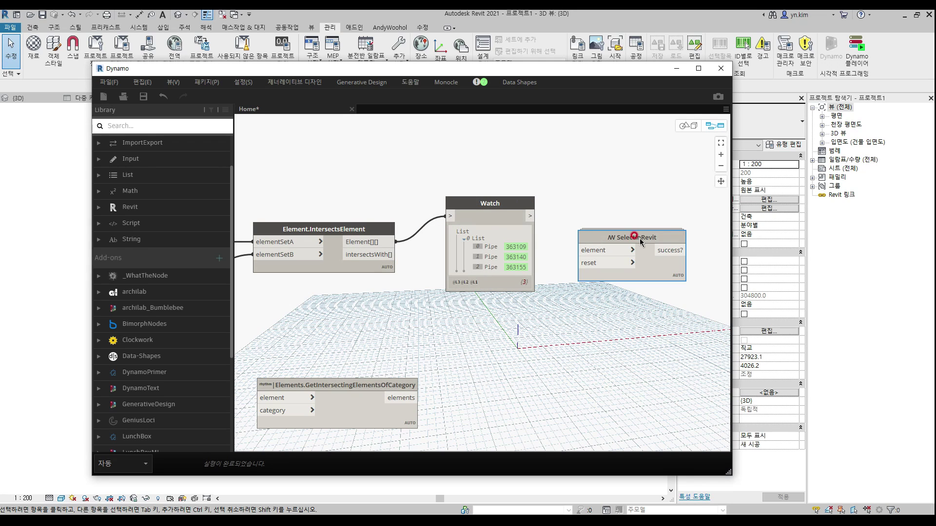
drag(641, 241, 648, 228)
drag(530, 228, 609, 241)
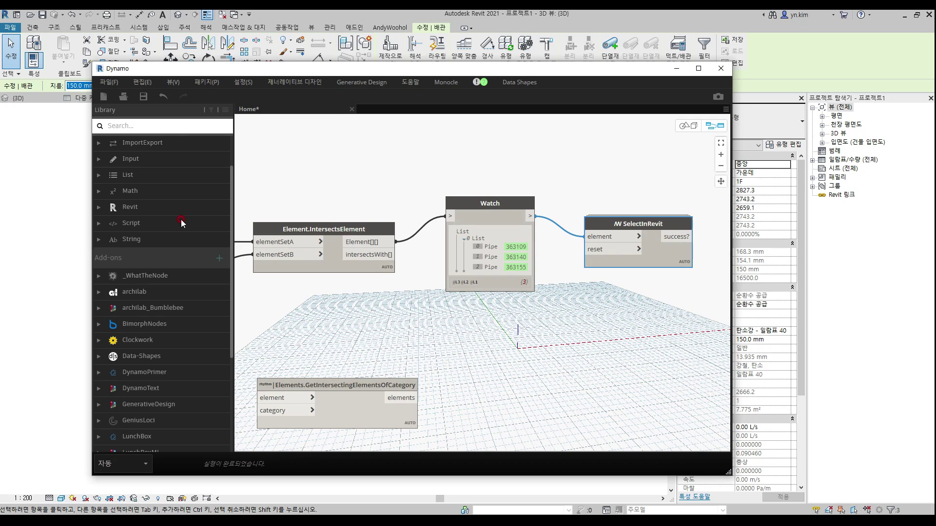
Move the Dynamo window off the model and examine the selected pipes around the L-shaped mass in the Revit 3D view
drag(388, 69, 935, 114)
shift+middle_drag(538, 289, 404, 302)
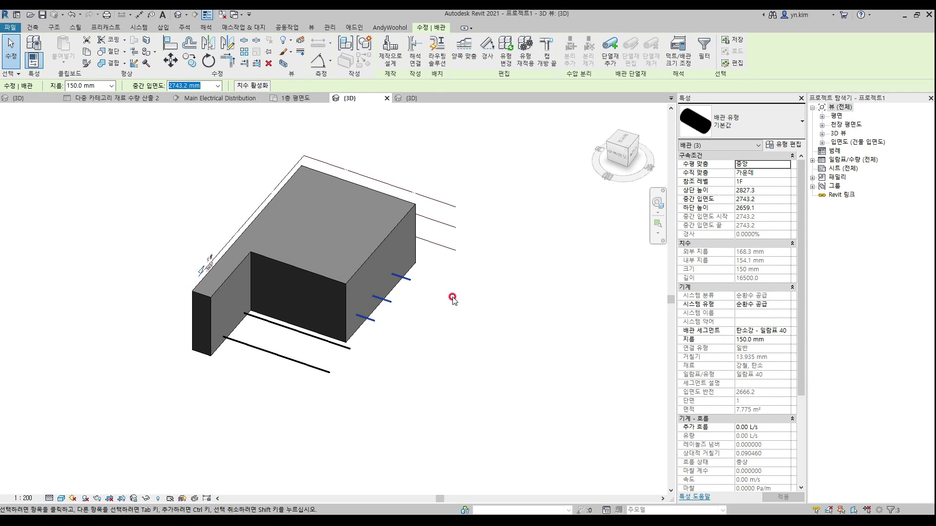
shift+middle_drag(454, 292, 500, 295)
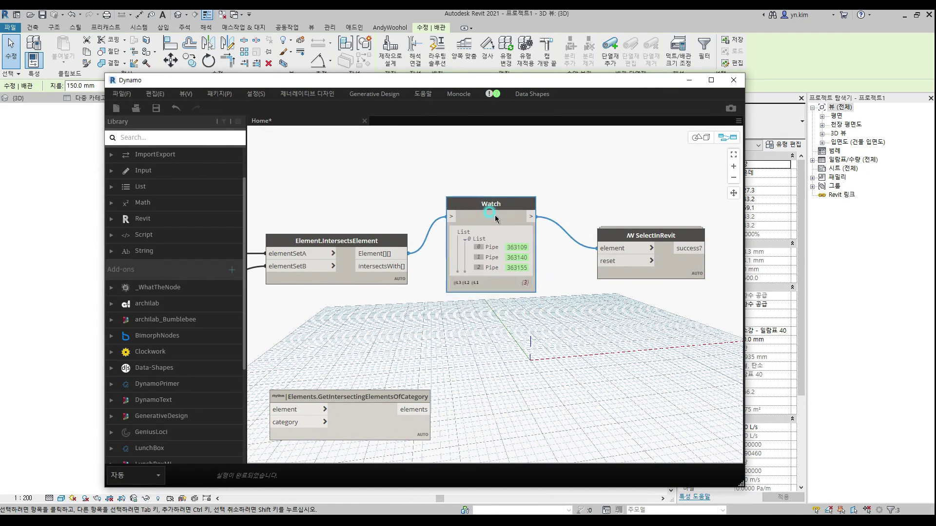
Reposition the Watch node and disconnect its output from the SelectInRevit element input
drag(485, 201, 506, 213)
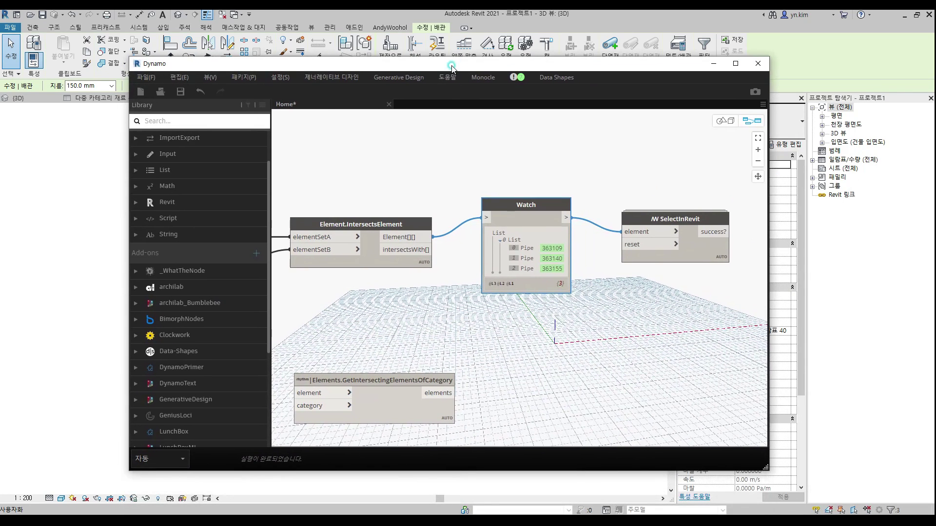
middle_drag(617, 255, 662, 187)
click(651, 188)
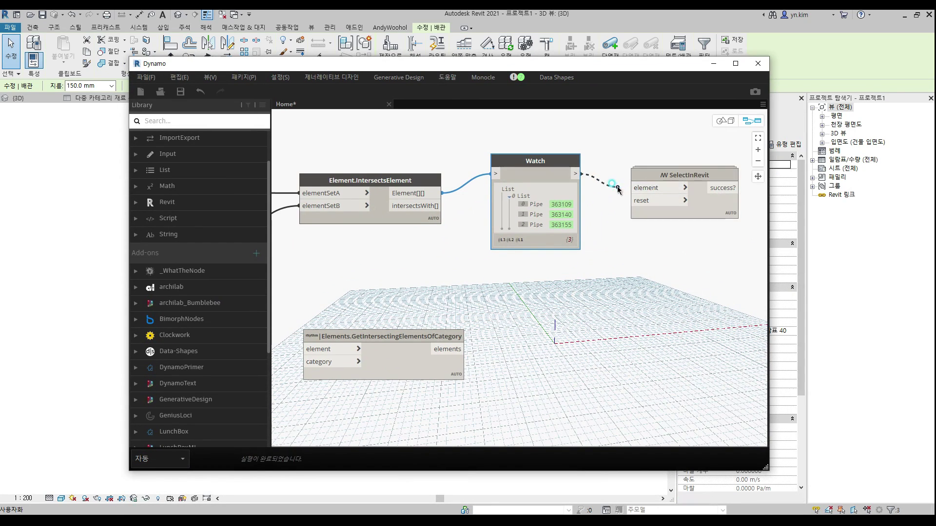
click(622, 192)
Reposition the Elements.GetIntersectingElementsOfCategory node beneath the Element.IntersectsElement branch and examine its inputs
middle_drag(634, 282, 646, 250)
scroll(647, 249, down, 1)
middle_drag(550, 297, 645, 273)
middle_drag(426, 262, 454, 298)
drag(549, 306, 504, 298)
scroll(518, 289, up, 4)
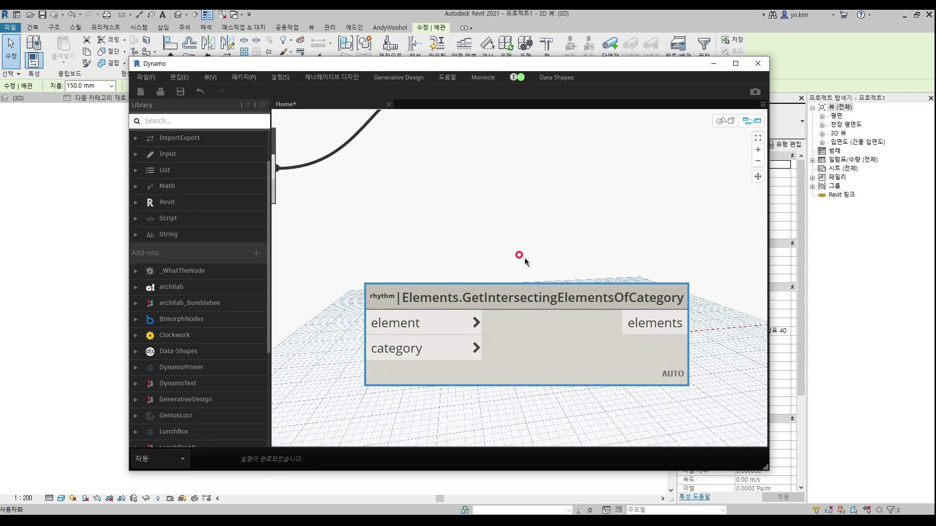
scroll(525, 260, down, 5)
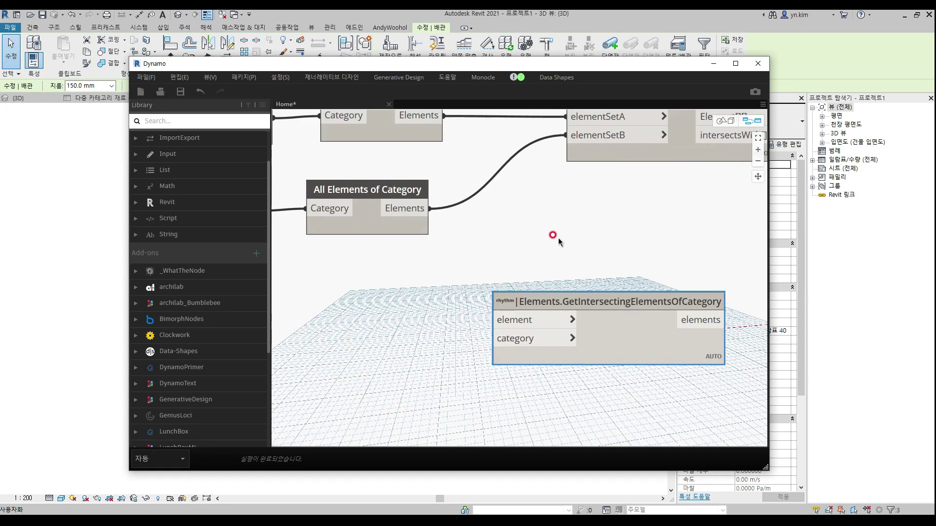
Connect the generic model elements and the pipe category to Elements.GetIntersectingElementsOfCategory, and show the node's output preview
drag(472, 162, 532, 304)
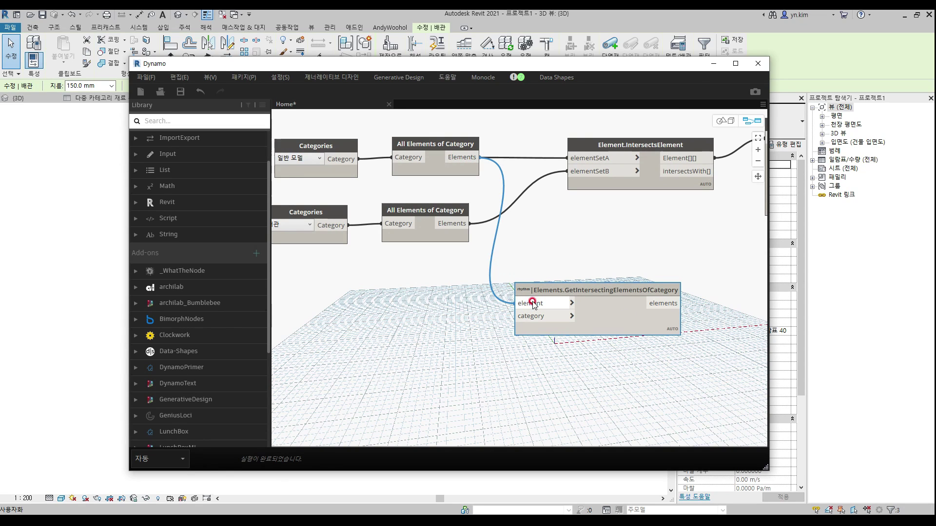
drag(417, 206, 460, 188)
drag(343, 228, 524, 312)
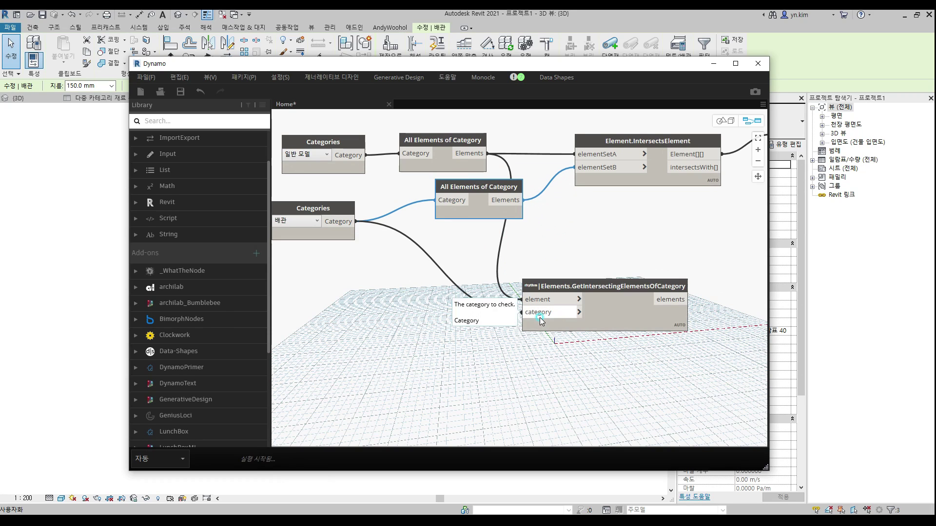
middle_drag(724, 349, 621, 300)
mouse_move(621, 300)
click(619, 328)
middle_drag(678, 349, 642, 337)
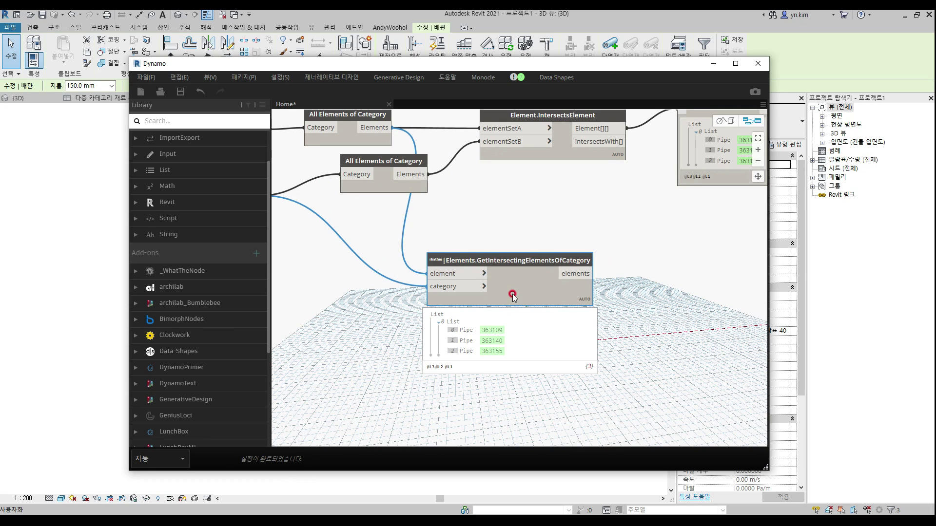
Move SelectInRevit beside the intersection node, connect the intersecting elements to its element input, and examine the selected pipes in the Revit 3D view
scroll(630, 292, down, 2)
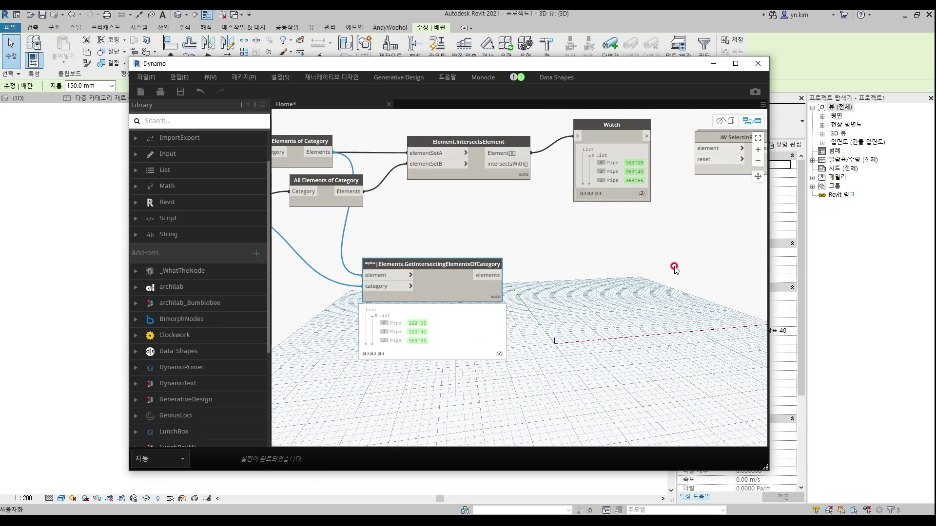
drag(722, 138, 660, 262)
drag(498, 279, 635, 272)
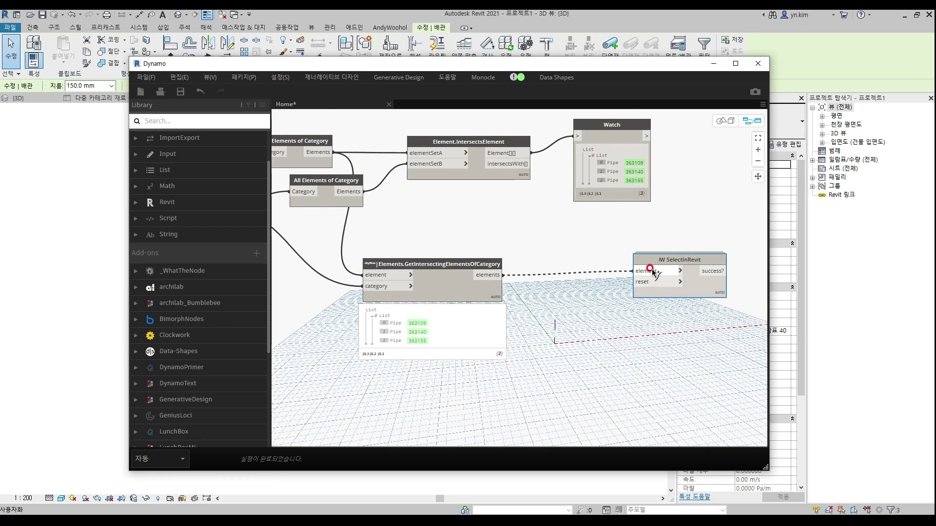
click(714, 63)
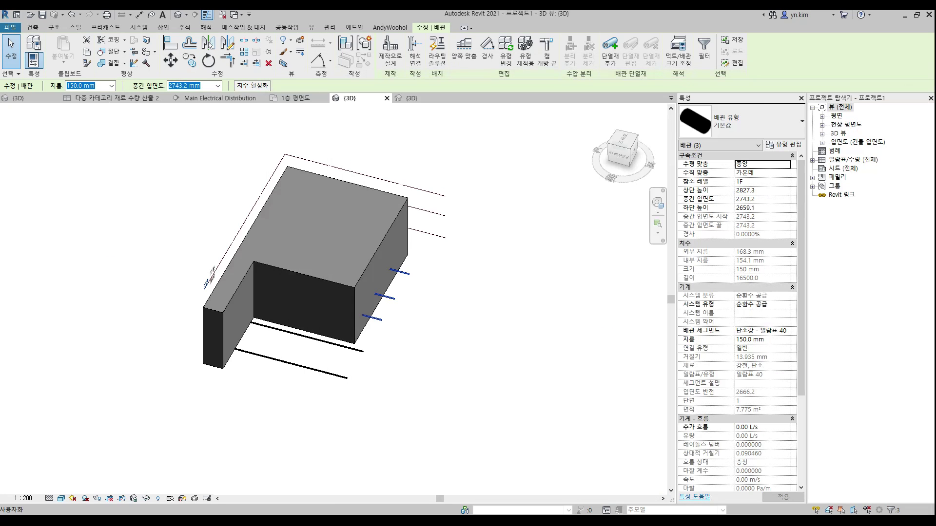
scroll(372, 261, up, 4)
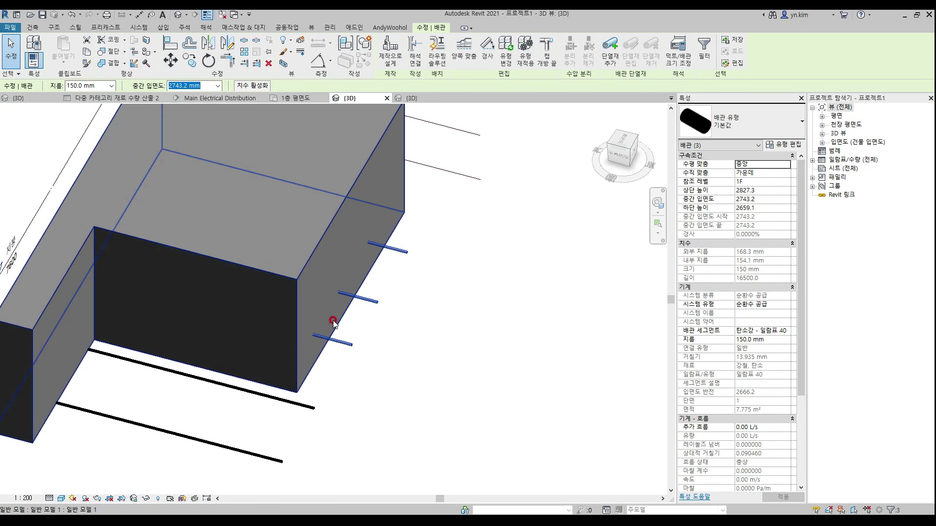
scroll(330, 334, down, 2)
middle_drag(330, 335, 488, 314)
Return to Dynamo and delete both intersection nodes, the Watch node and SelectInRevit, keeping the Categories and All Elements of Category nodes
drag(721, 515, 473, 64)
scroll(507, 236, down, 3)
middle_drag(507, 238, 563, 247)
drag(690, 362, 542, 167)
key(Delete)
scroll(512, 233, up, 5)
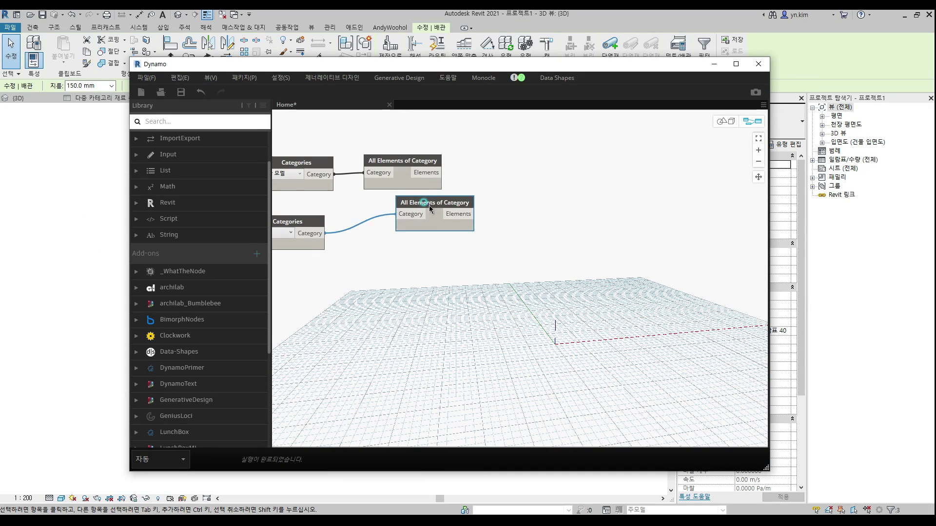
Line up the pipe All Elements of Category node beside its Categories node, beneath the generic model branch
drag(429, 201, 422, 227)
click(532, 188)
middle_drag(478, 201, 547, 215)
drag(508, 242, 496, 235)
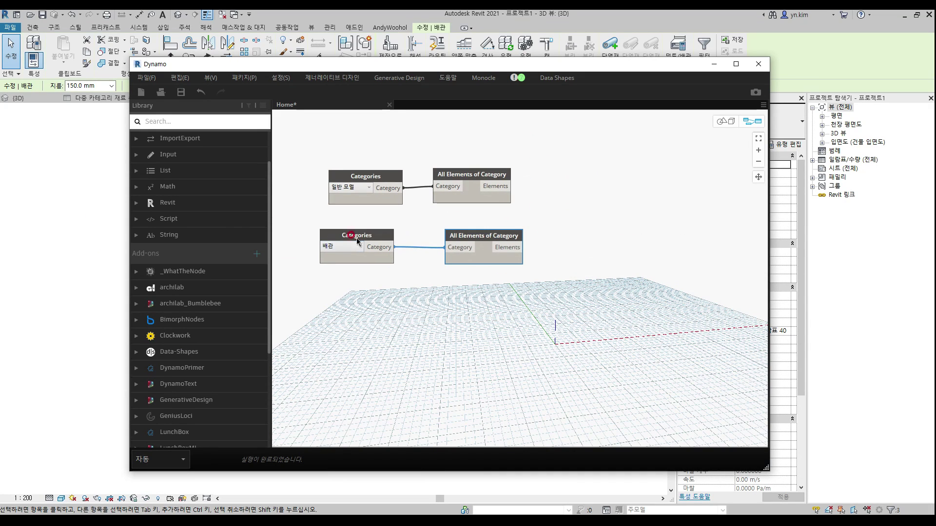
Add two Element.Geometry nodes and connect the generic model elements to one and the pipe elements to the other
scroll(220, 216, up, 1)
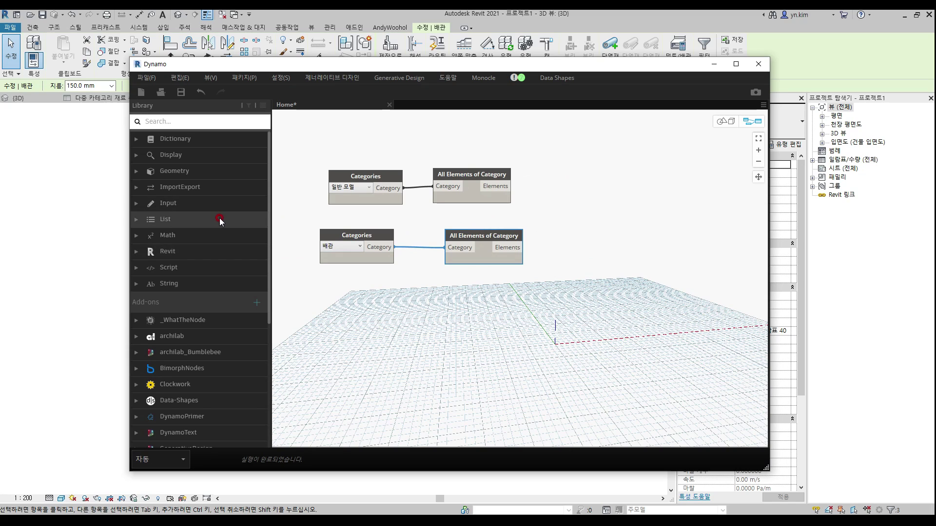
click(192, 251)
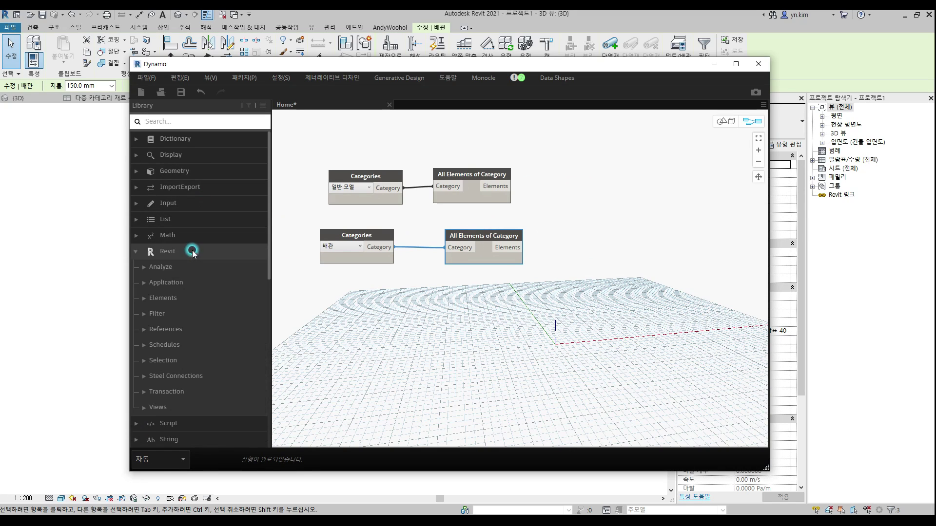
click(183, 298)
scroll(187, 305, down, 3)
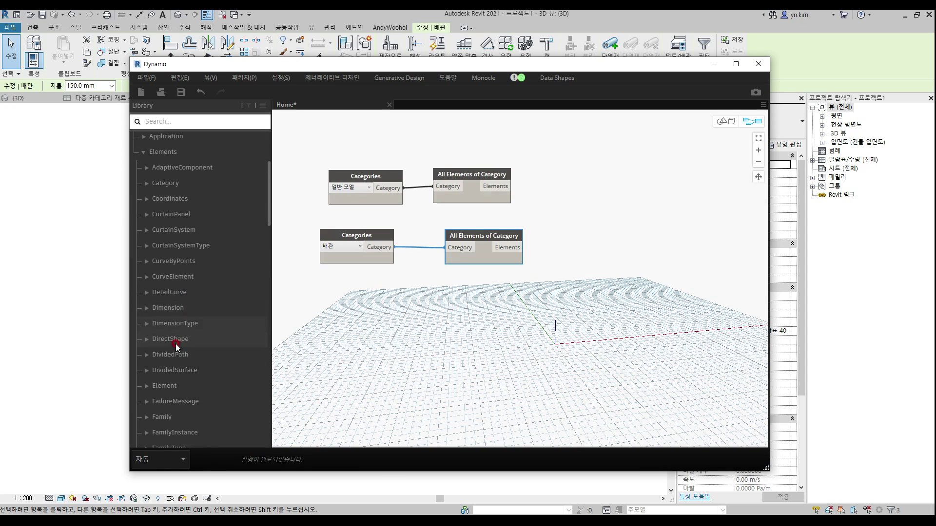
click(176, 387)
scroll(175, 397, down, 5)
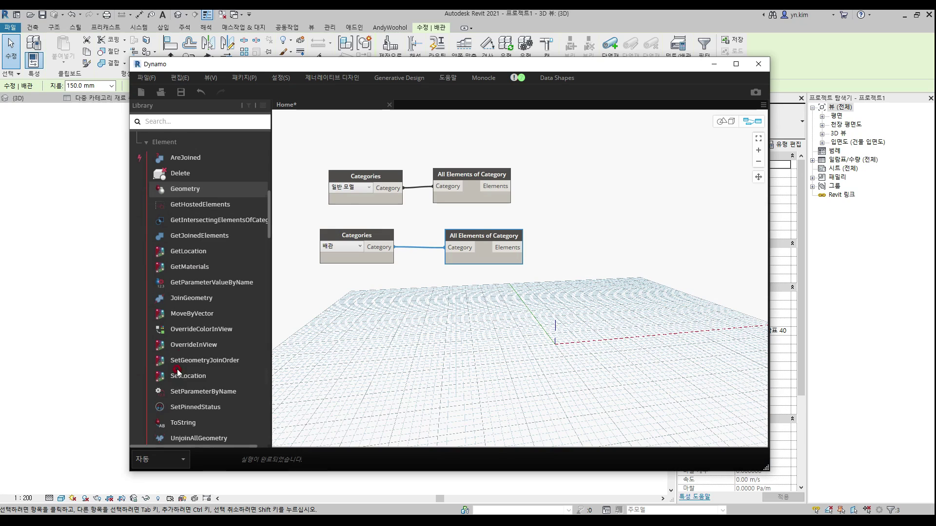
click(195, 190)
drag(568, 307, 597, 229)
click(574, 173)
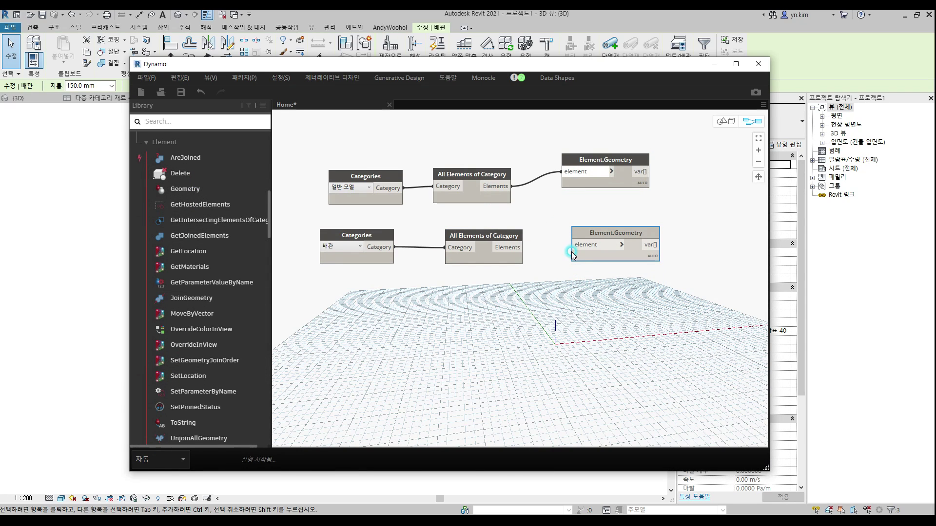
click(507, 248)
click(587, 246)
Orbit the 3D background preview to examine the mass and pipe geometry, and return to the graph view
middle_drag(650, 196, 615, 199)
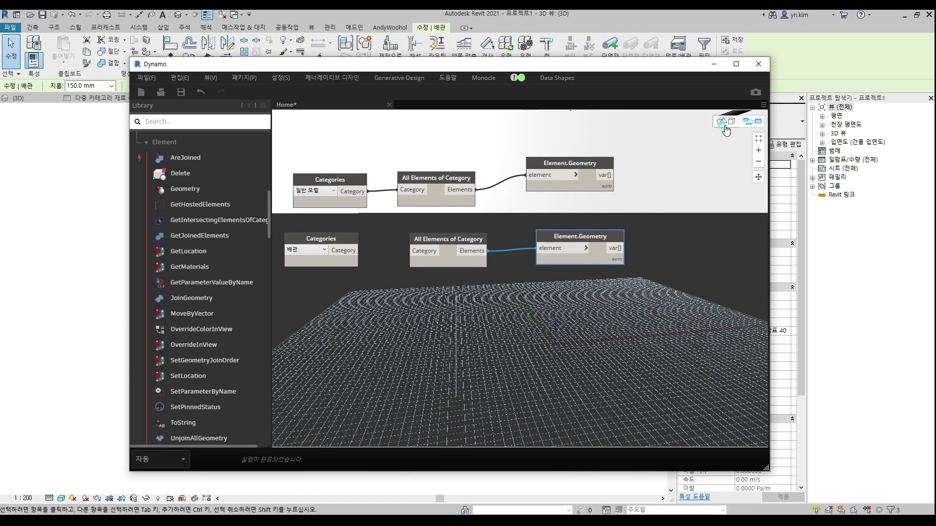
click(725, 122)
right_drag(660, 240, 472, 262)
click(754, 123)
Move the two Element.Geometry nodes apart to clear the previewed model, and pin the output preview of the generic model's node
drag(570, 163, 600, 152)
click(645, 209)
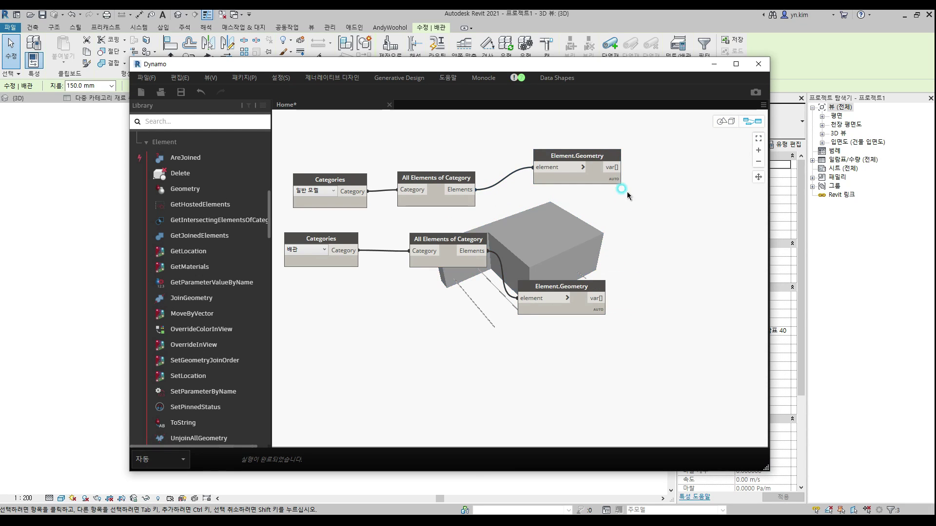
drag(589, 293, 593, 324)
click(606, 170)
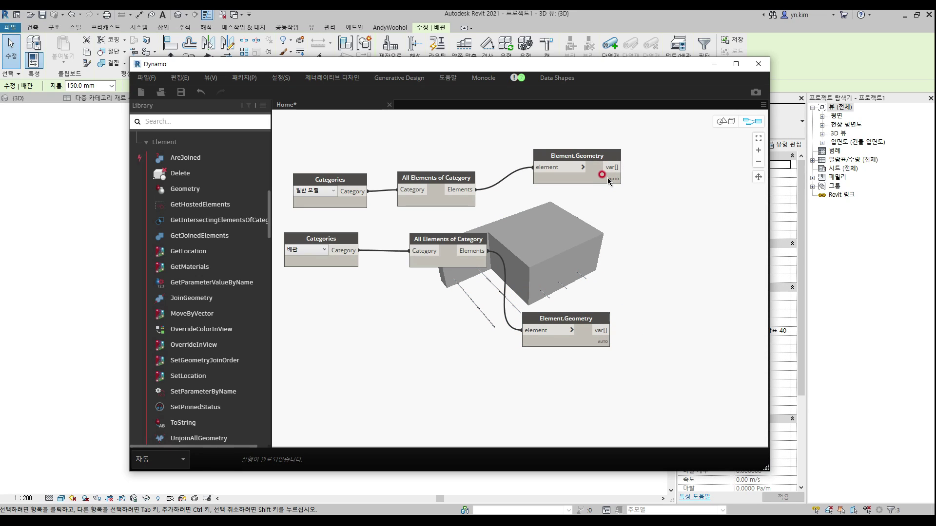
click(615, 191)
middle_drag(658, 194, 648, 190)
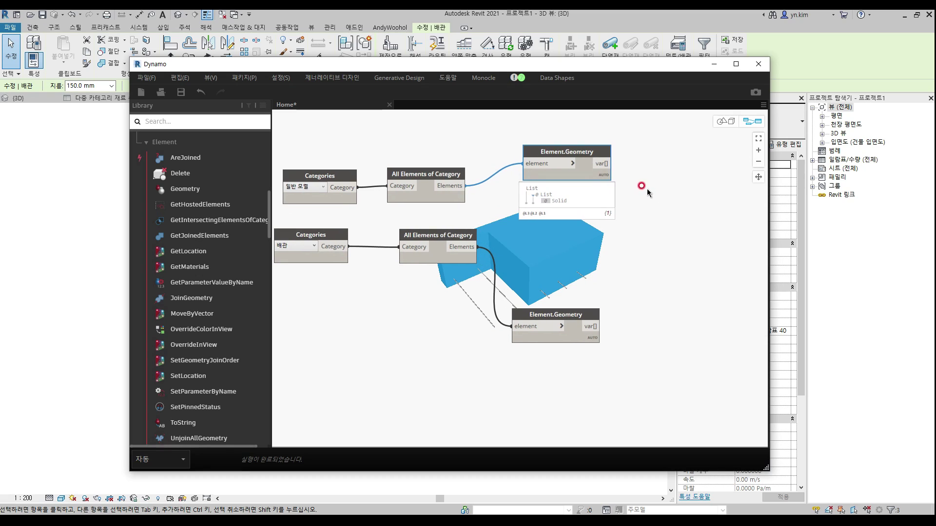
click(641, 170)
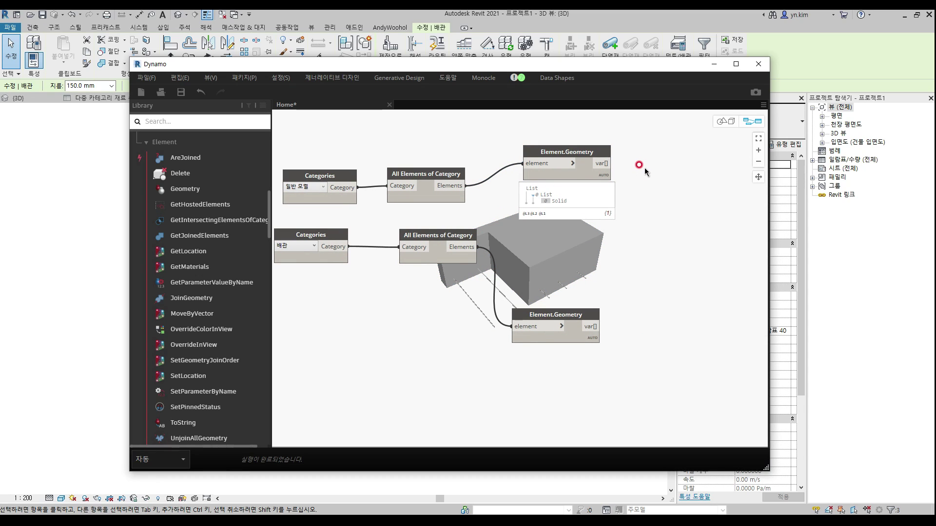
Add a List.Flatten node for the mass geometry, duplicate it for the pipe geometry, and connect each Element.Geometry output to its list input
right_click(644, 168)
text(flat)
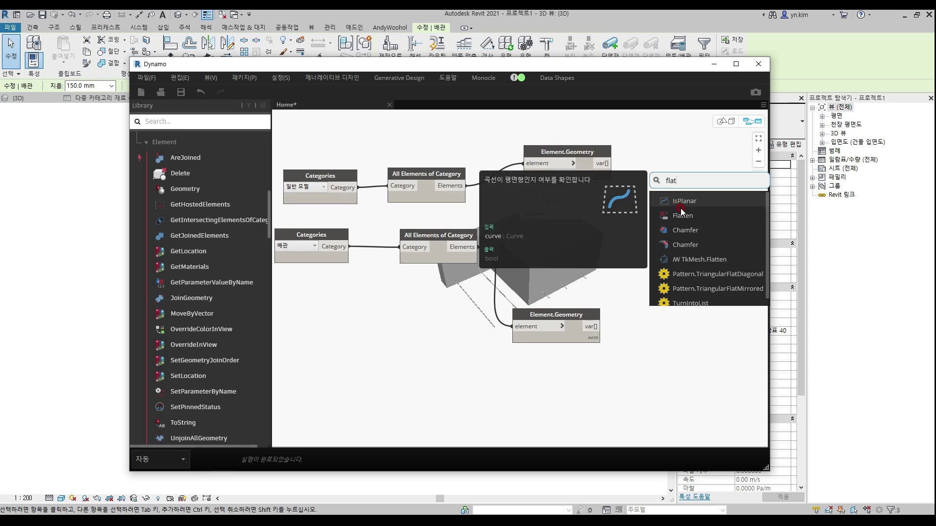
click(682, 215)
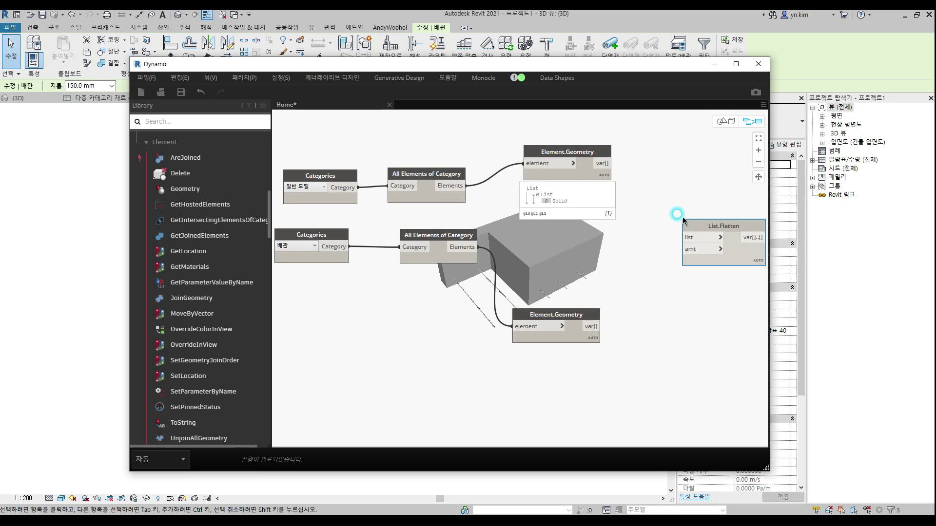
drag(606, 163, 669, 145)
key(ctrl+c)
key(ctrl+v)
drag(601, 327, 650, 340)
middle_drag(720, 260, 602, 234)
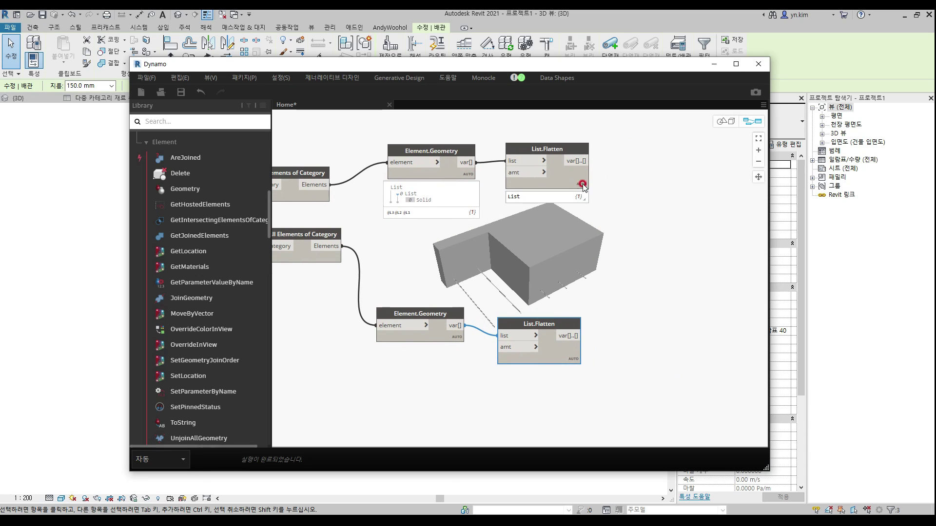
Pin the output preview of the mass geometry's List.Flatten node, and highlight the geometry held by each List.Flatten node
click(570, 156)
drag(569, 148, 571, 155)
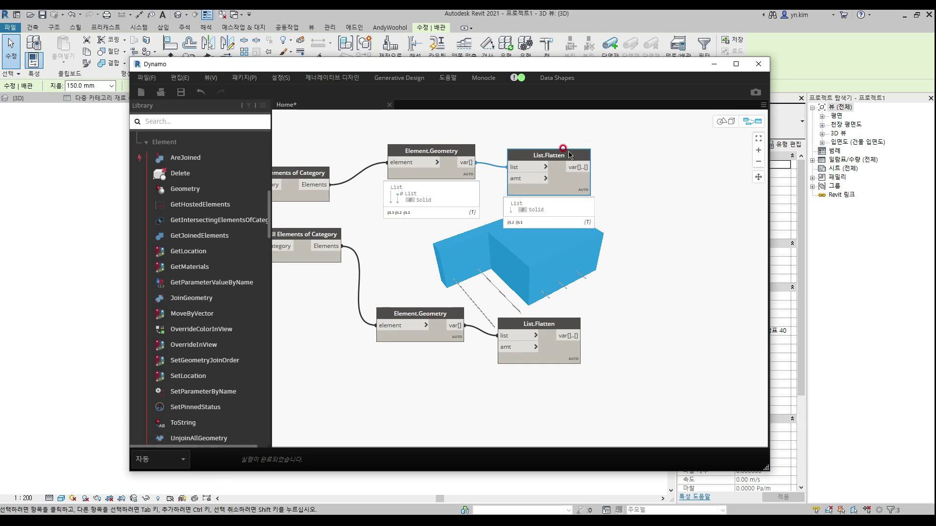
click(537, 325)
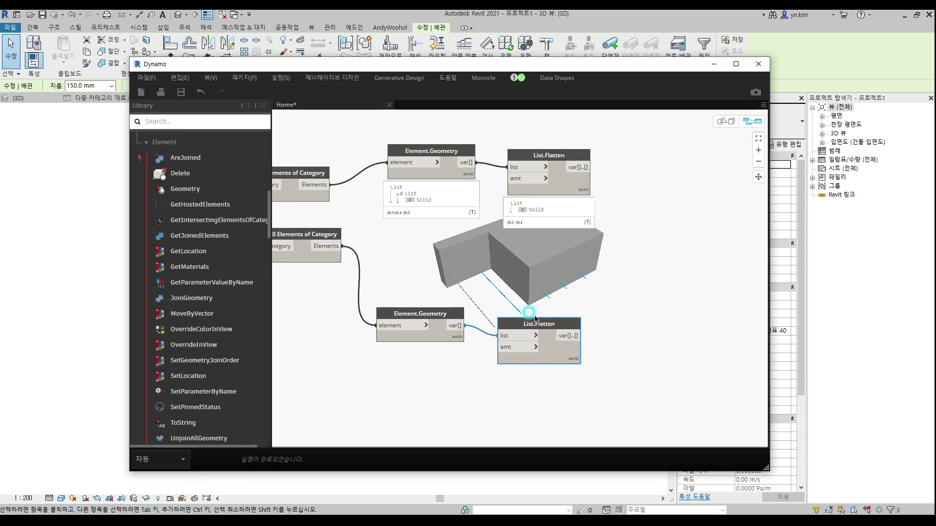
middle_drag(573, 312, 573, 291)
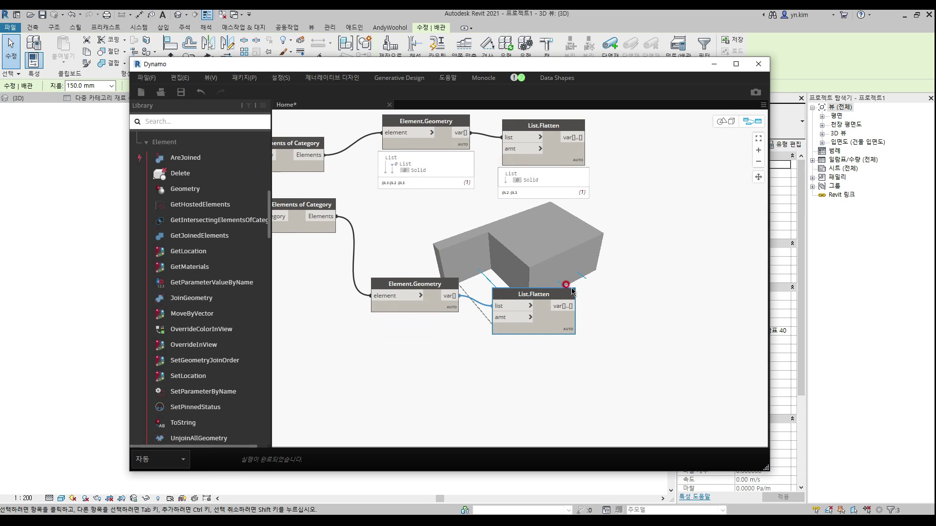
Turn off the geometry preview of the pipes' Element.Geometry node and move the pipes' List.Flatten node clear of the model
right_click(431, 287)
click(517, 315)
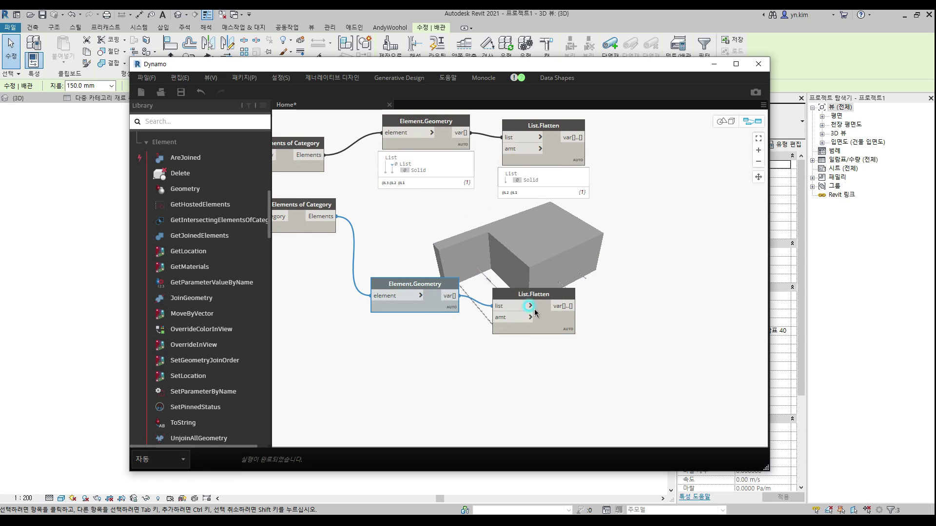
drag(518, 317, 534, 337)
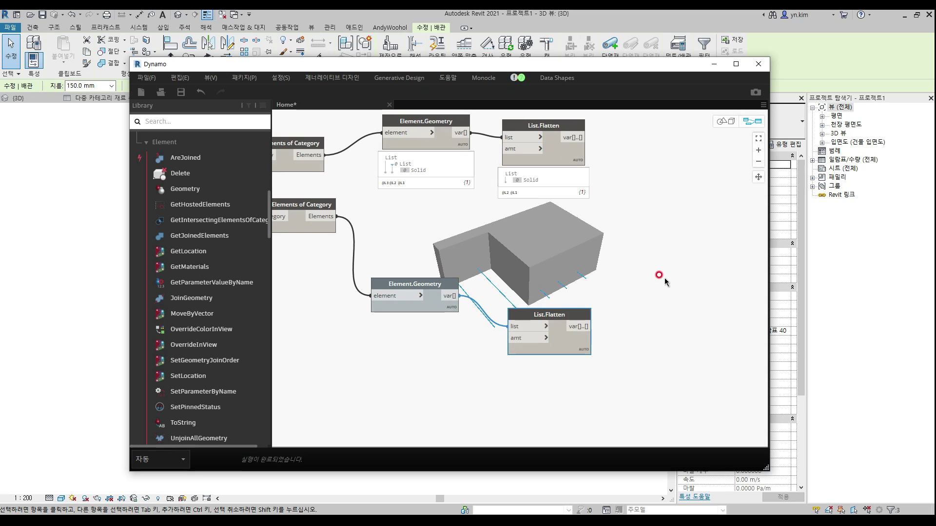
middle_drag(665, 280, 587, 302)
click(535, 256)
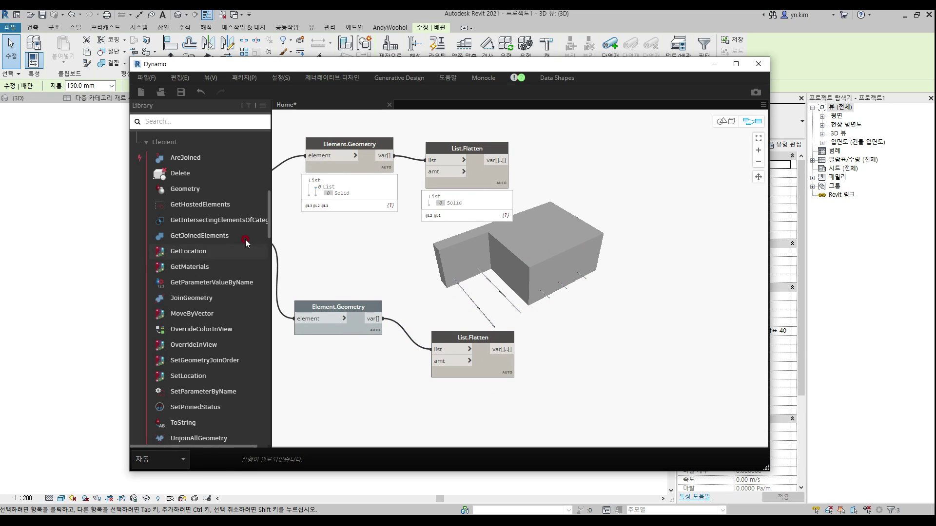
Add a Geometry.DoesIntersect node and connect the flattened mass geometry to geometry and the flattened pipe geometry to other
scroll(183, 213, up, 10)
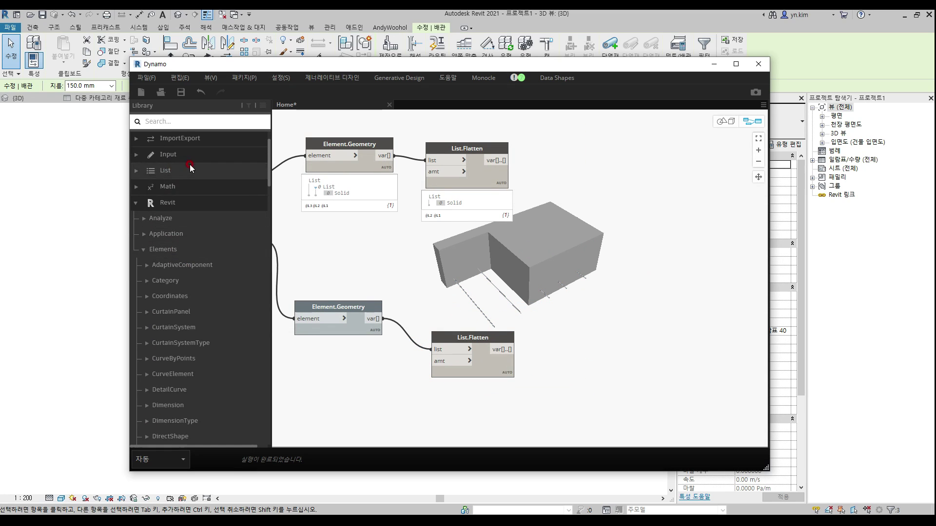
scroll(184, 191, up, 5)
click(168, 309)
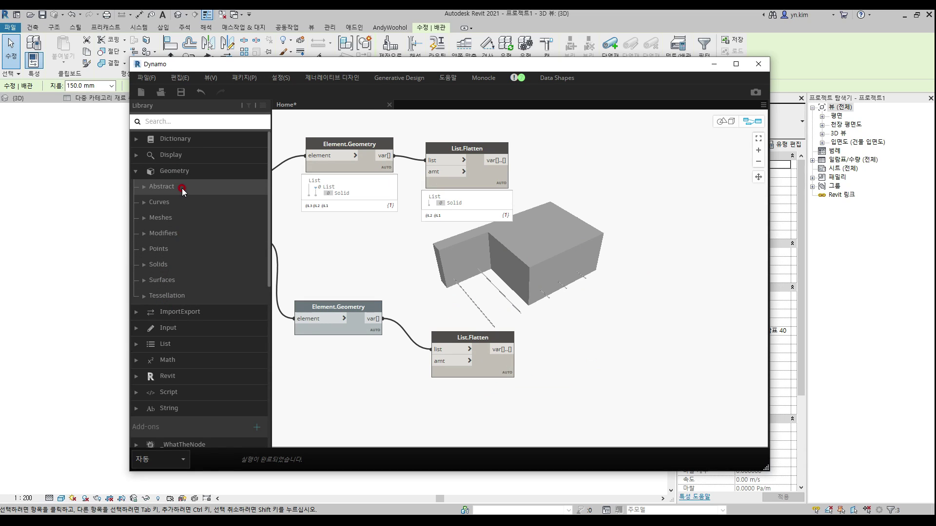
click(178, 234)
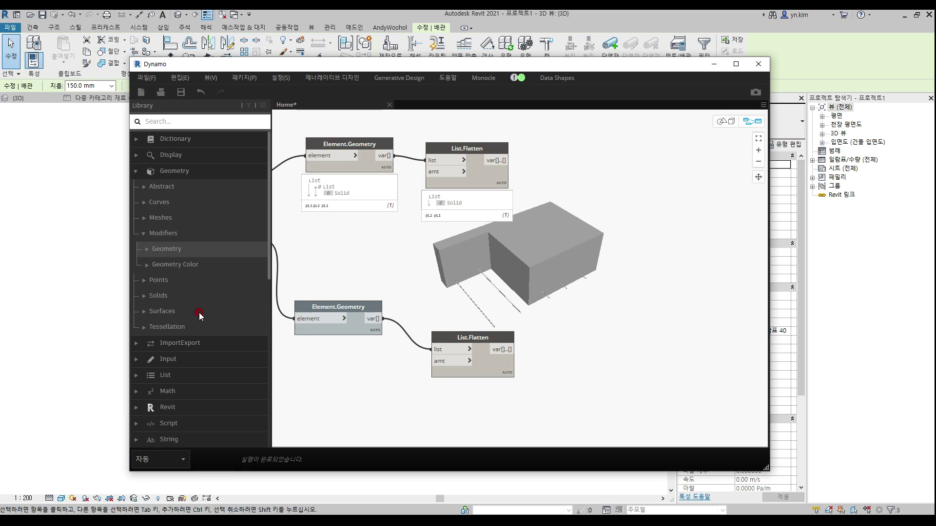
click(166, 249)
scroll(215, 337, down, 3)
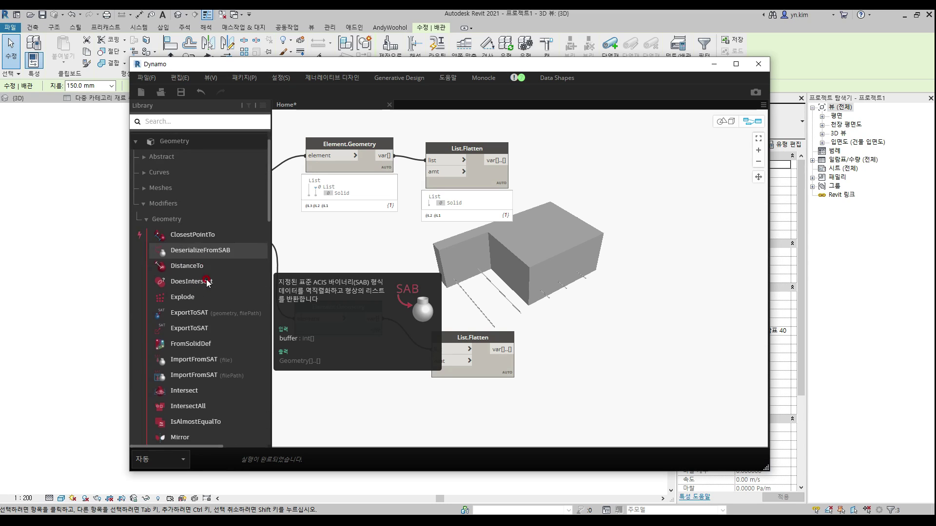
mouse_move(214, 340)
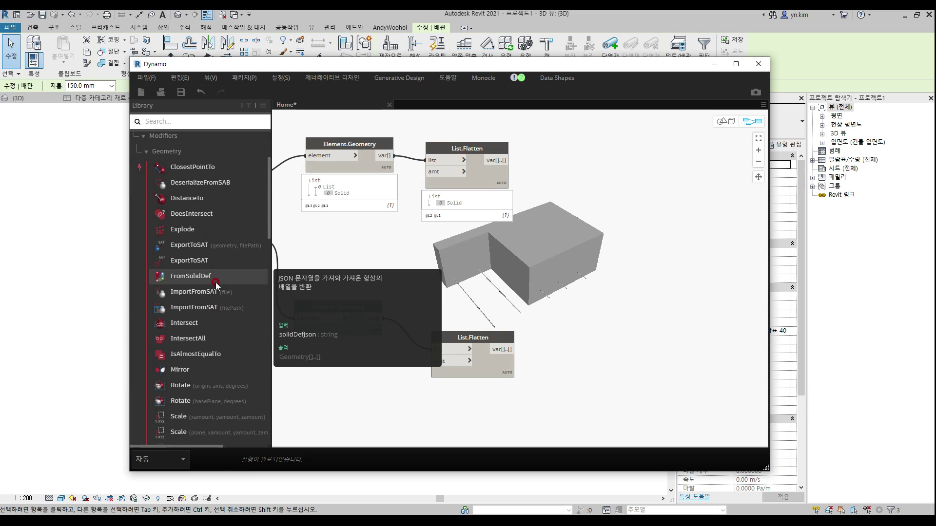
mouse_move(209, 228)
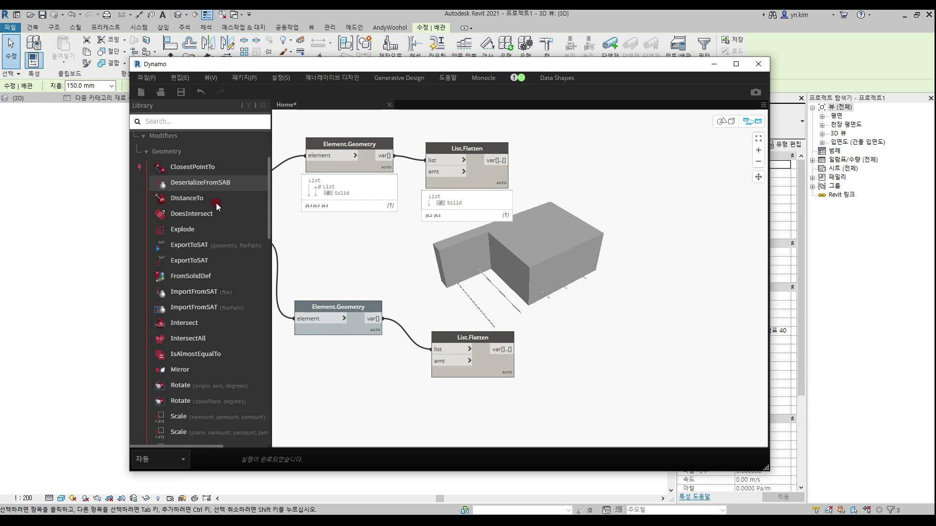
click(205, 214)
drag(567, 269, 640, 233)
click(578, 238)
click(574, 252)
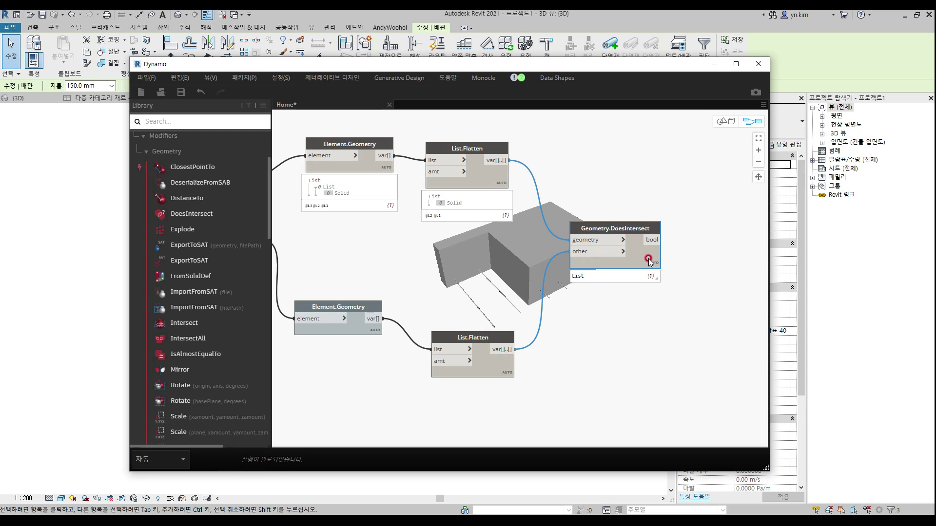
Set the lacing of the Geometry.DoesIntersect node to Longest and keep its output preview shown
right_click(649, 258)
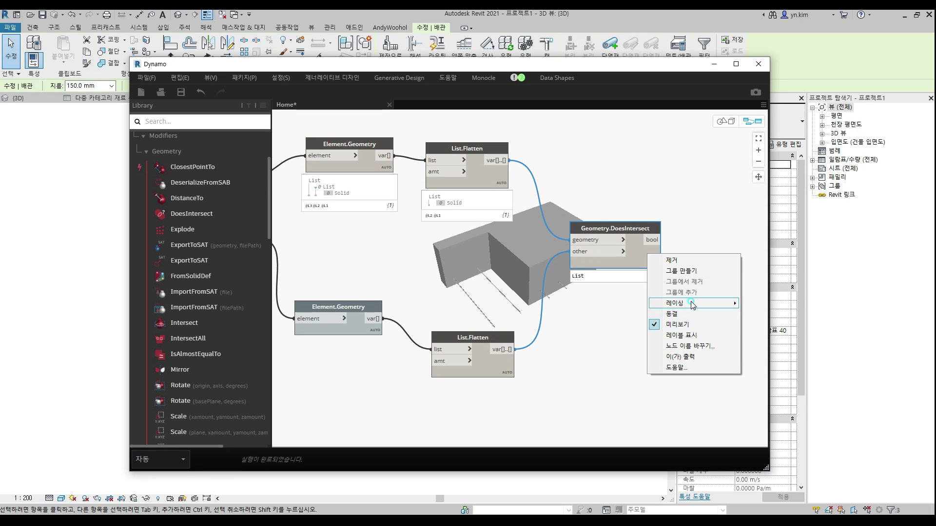
mouse_move(717, 303)
click(757, 325)
mouse_move(653, 277)
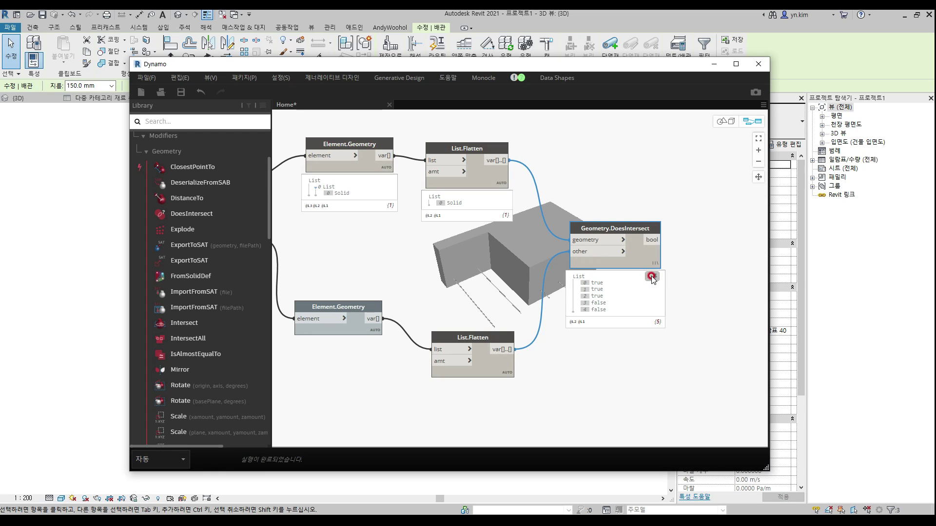
middle_drag(714, 295, 735, 272)
drag(640, 209, 652, 225)
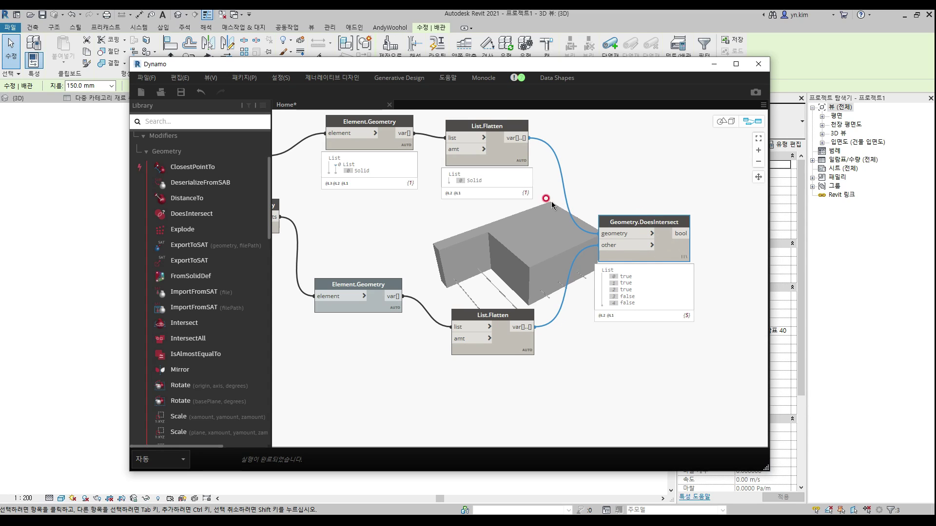
right_click(680, 246)
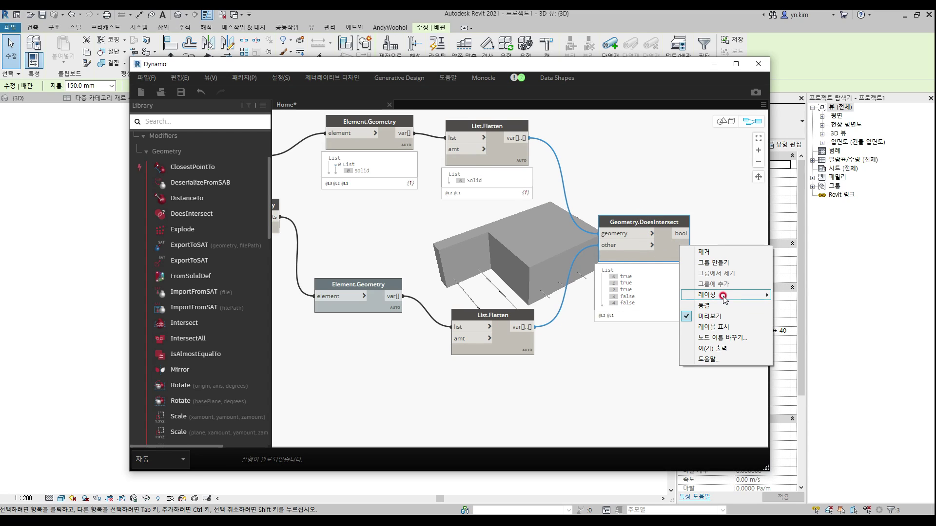
mouse_move(723, 298)
click(610, 187)
Rearrange the two List.Flatten nodes and the Geometry.DoesIntersect node so that their output previews are spaced apart
drag(509, 131, 478, 137)
drag(503, 312, 511, 321)
drag(617, 231, 633, 246)
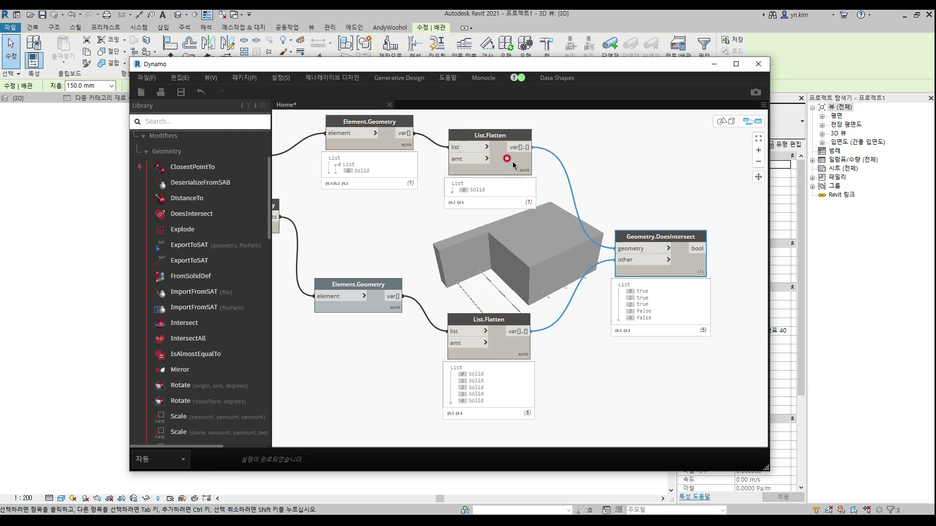
drag(664, 237, 674, 212)
middle_drag(609, 188, 487, 186)
drag(529, 211, 528, 206)
mouse_move(526, 187)
middle_down()
mouse_move(514, 170)
mouse_move(525, 173)
middle_up()
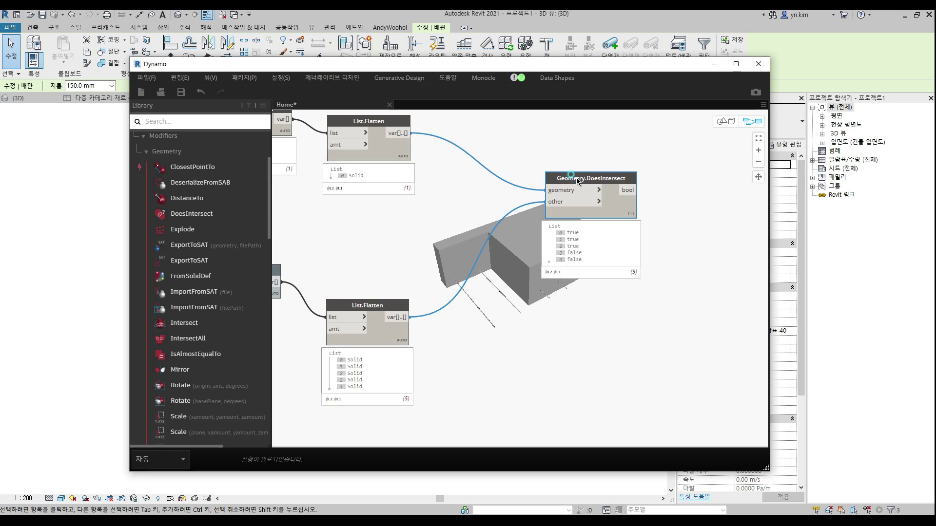
drag(568, 186, 560, 272)
click(581, 188)
Add a List.FilterByBoolMask node and connect the bool output of Geometry.DoesIntersect to its mask input
scroll(612, 195, down, 3)
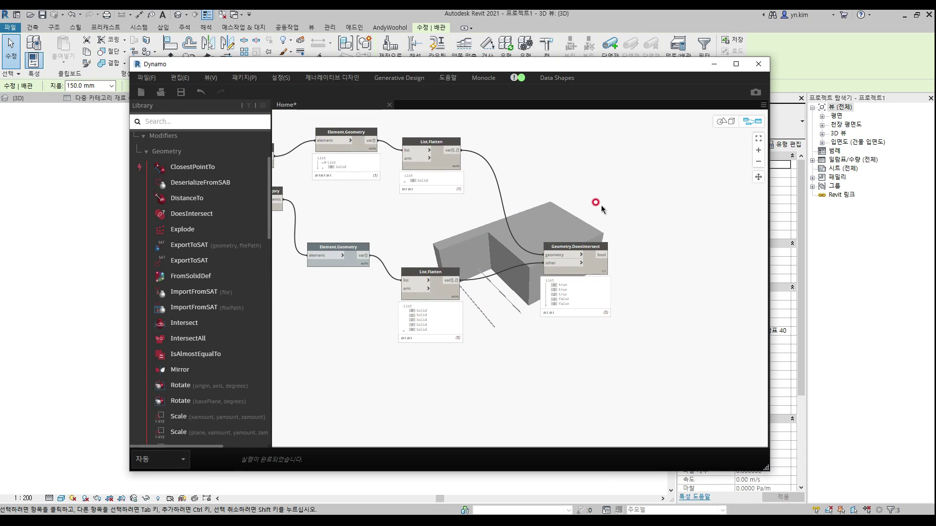
right_click(621, 187)
text(f)
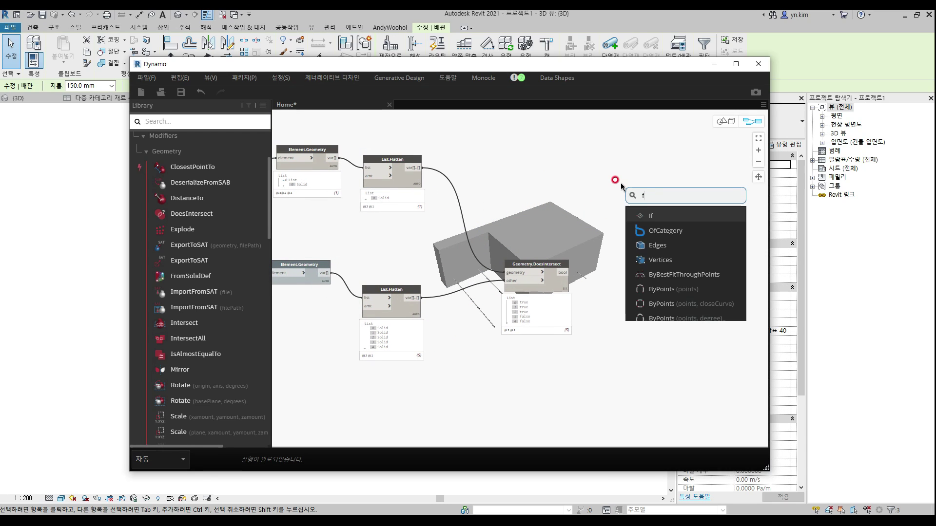
text(ilert)
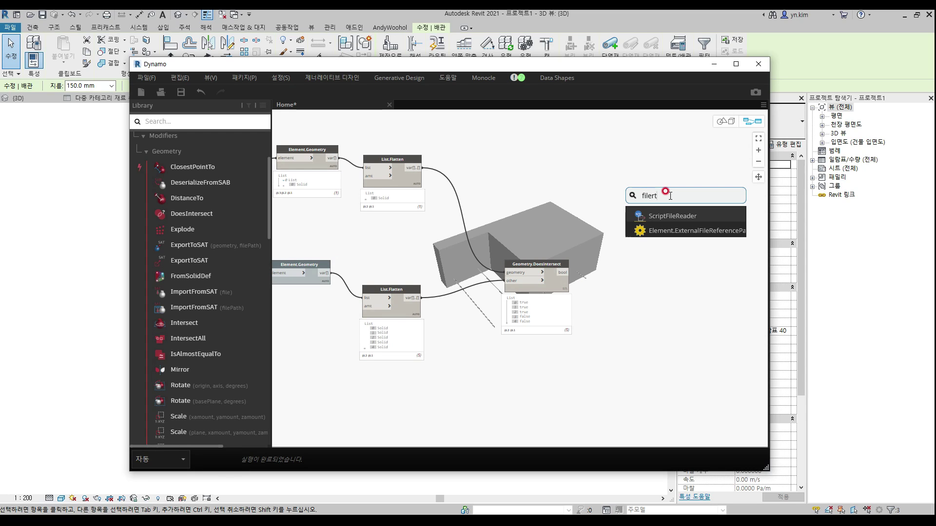
key(BackSpace)
key(BackSpace)
key(BackSpace)
text(ter)
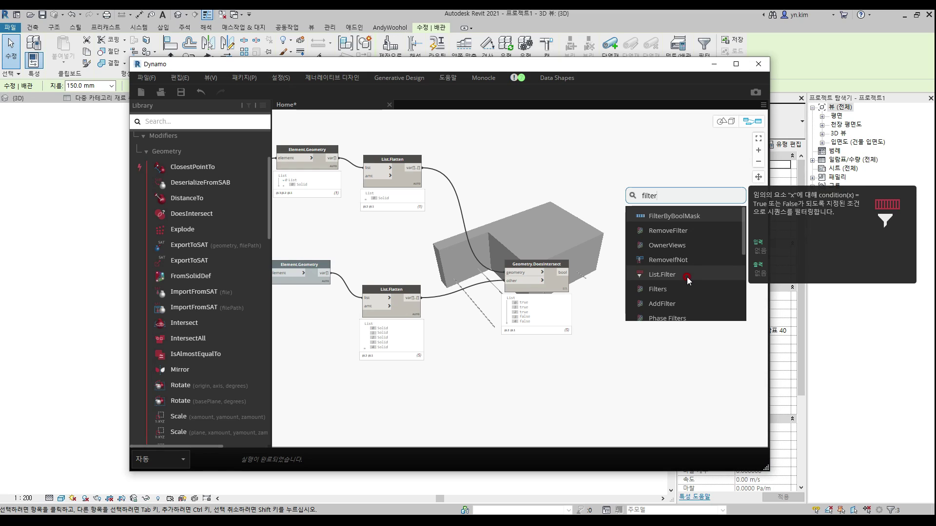
click(676, 216)
drag(677, 221, 604, 221)
click(570, 266)
click(598, 238)
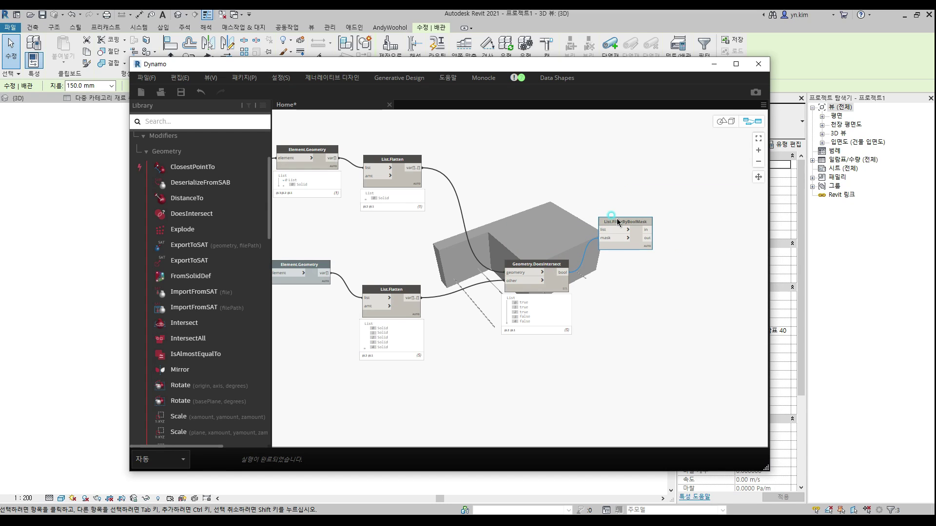
drag(616, 220, 616, 206)
Connect the pipes' All Elements of Category output to the list input of List.FilterByBoolMask
middle_drag(414, 230, 540, 226)
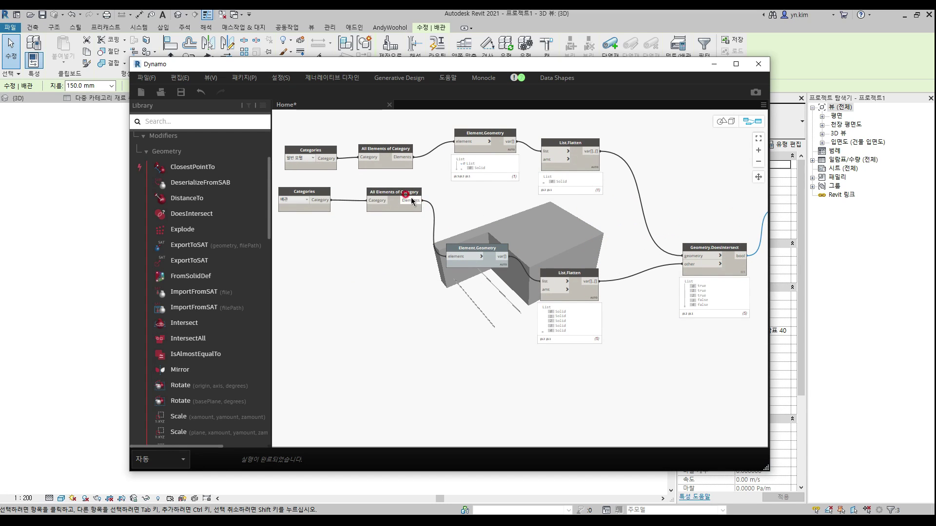
click(439, 200)
middle_drag(615, 199, 444, 210)
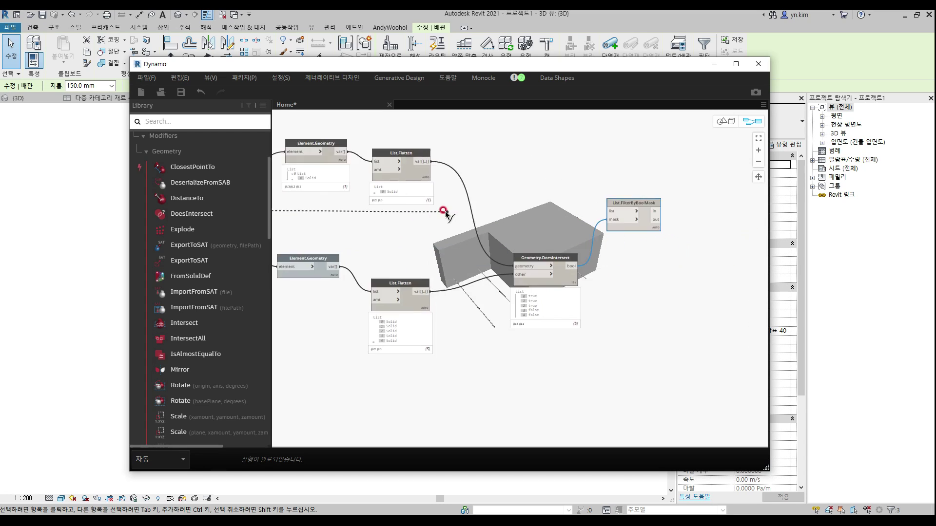
click(612, 212)
Add a Watch node, connect the in output of List.FilterByBoolMask to it, and place it beside the filter node
middle_drag(712, 216, 681, 215)
right_click(689, 216)
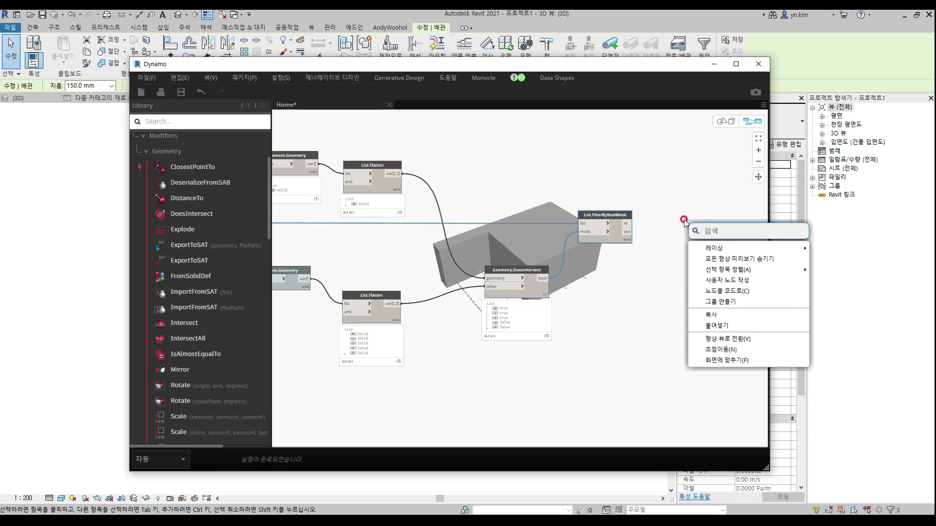
text(watch)
key(Return)
click(626, 223)
click(722, 268)
drag(732, 257, 668, 222)
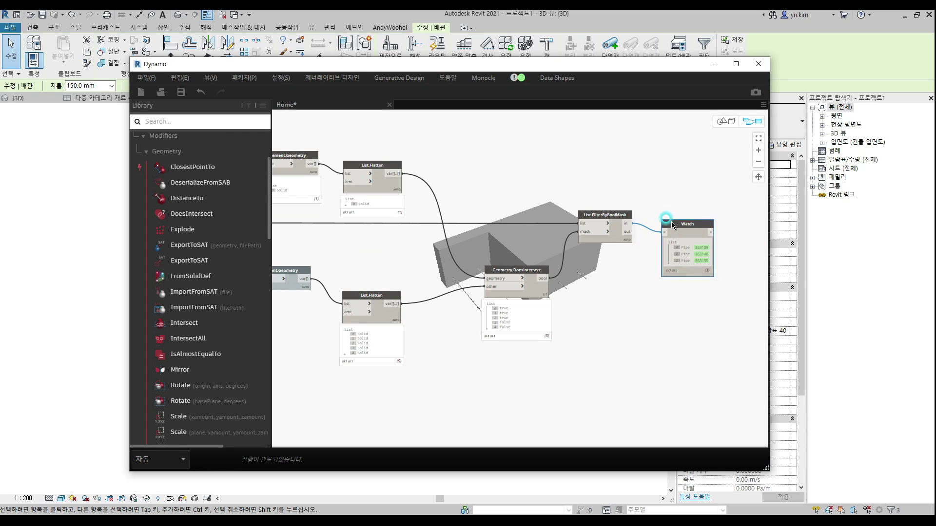
Add a SelectInRevit node beside the Watch node and connect the Watch output to its element input
middle_drag(714, 256, 607, 262)
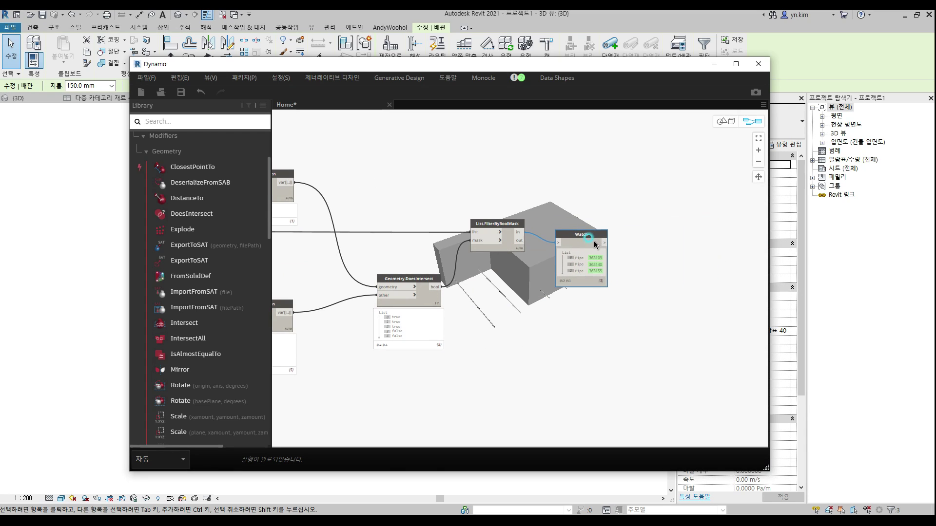
right_click(672, 241)
text(in)
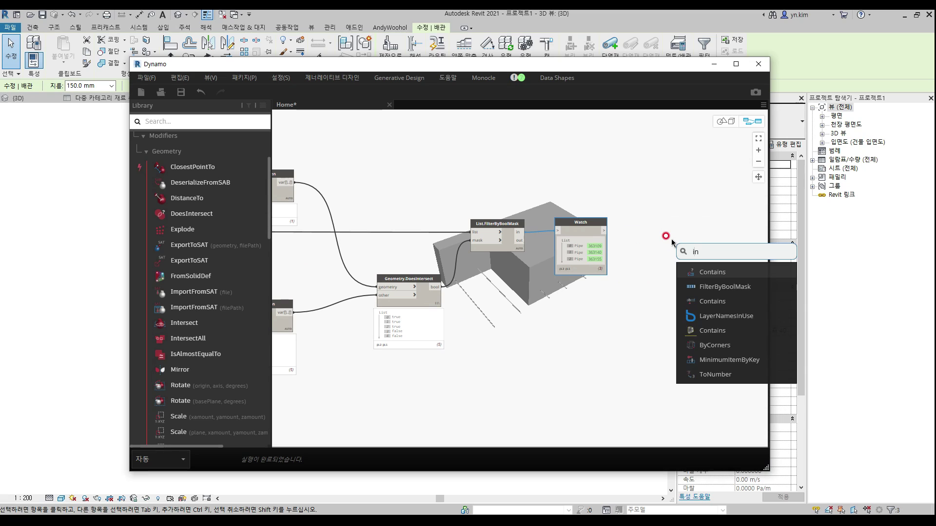
text(re)
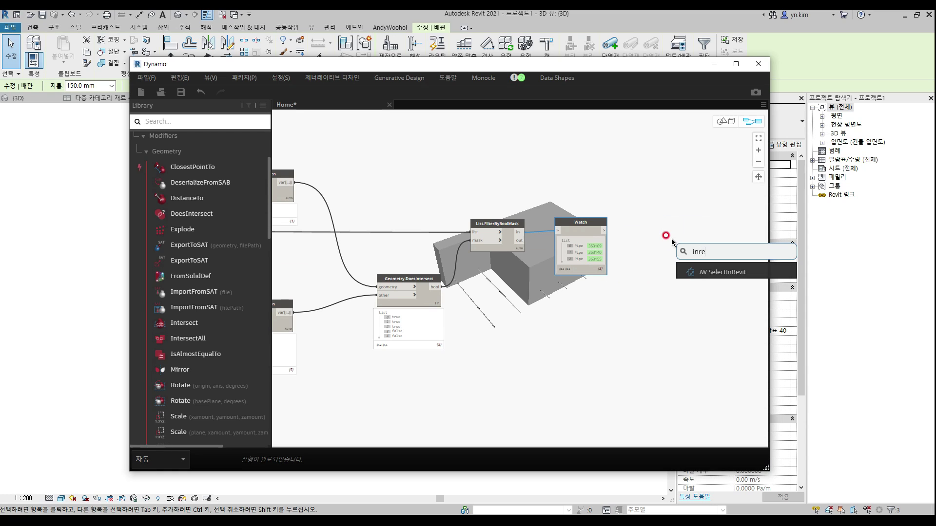
click(721, 272)
drag(722, 260, 662, 221)
drag(604, 231, 635, 230)
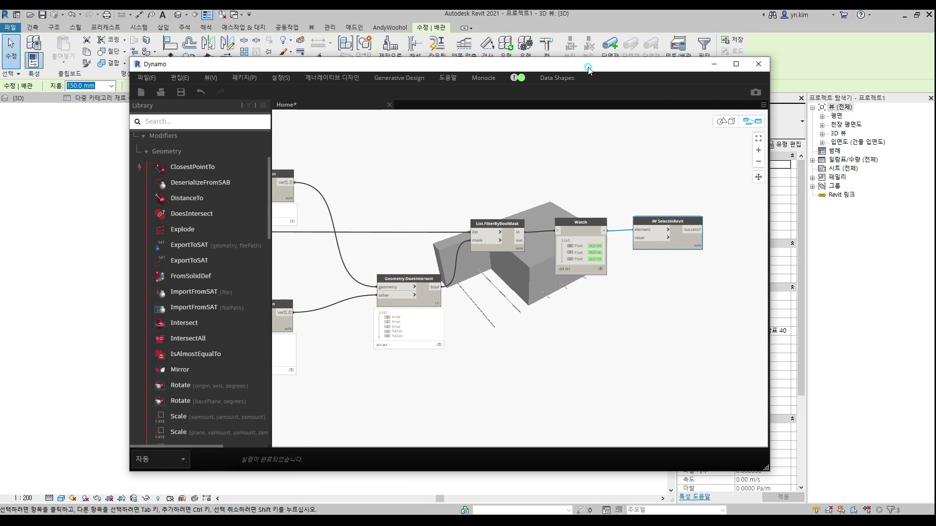
Switch to Revit, orbit the 3D model, and temporarily isolate the category of the selected pipes
drag(588, 67, 935, 97)
shift+middle_drag(556, 309, 426, 294)
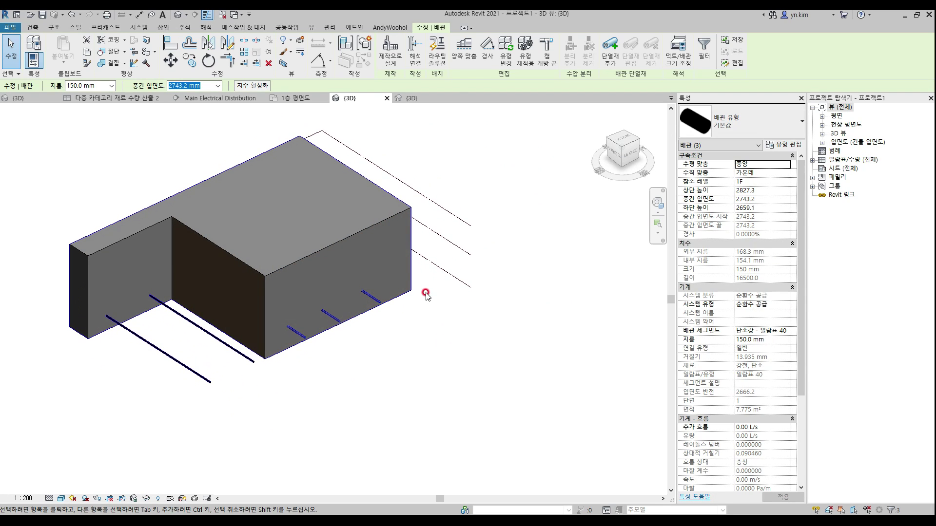
key(i)
key(c)
drag(142, 175, 445, 370)
drag(129, 142, 443, 356)
drag(213, 255, 615, 330)
Switch back to Dynamo and add an Element.SetParameterByName node below the SelectInRevit node
drag(926, 312, 270, 77)
click(591, 334)
drag(499, 236, 484, 253)
right_click(540, 299)
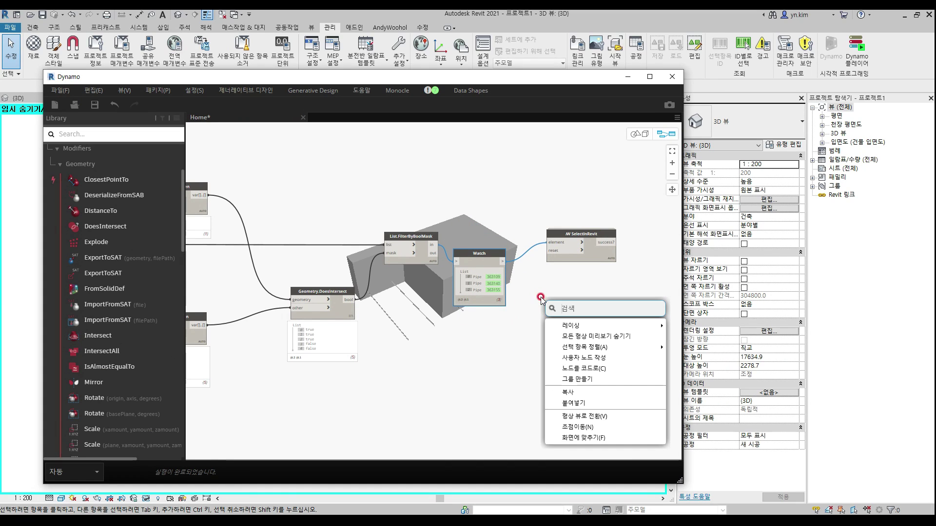
text(set)
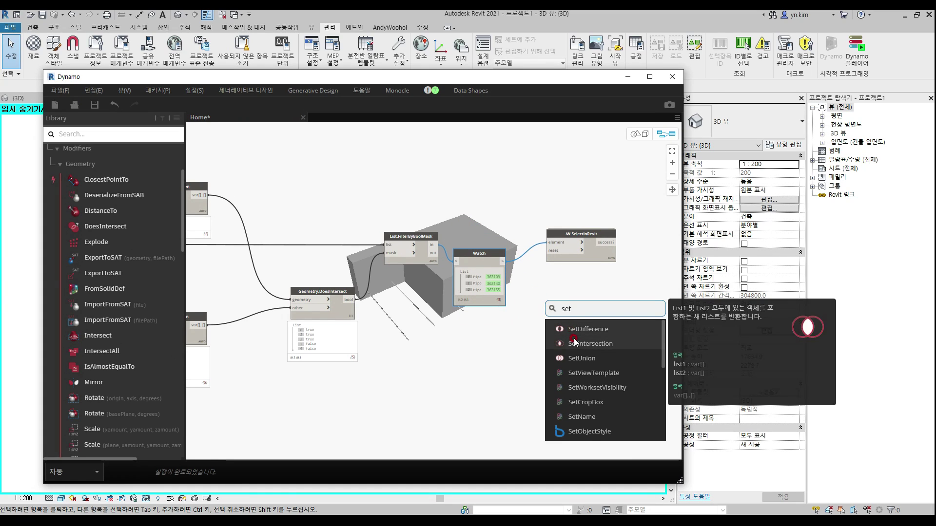
text(par)
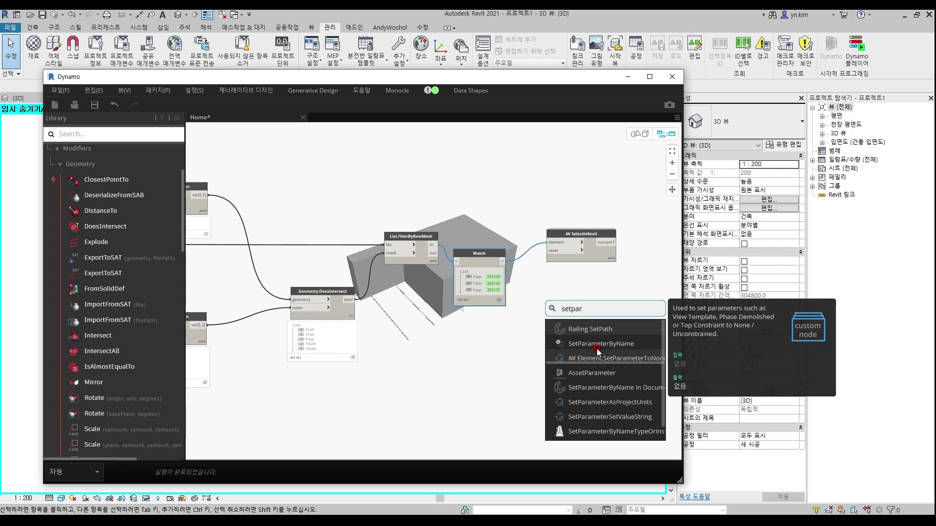
click(596, 348)
drag(602, 351, 554, 285)
mouse_move(497, 260)
mouse_down()
mouse_move(516, 304)
mouse_move(500, 244)
mouse_up()
Select an intersecting pipe in Revit to check its parameters, and connect the Watch output to the element input of Element.SetParameterByName in Dynamo
drag(477, 82, 496, 344)
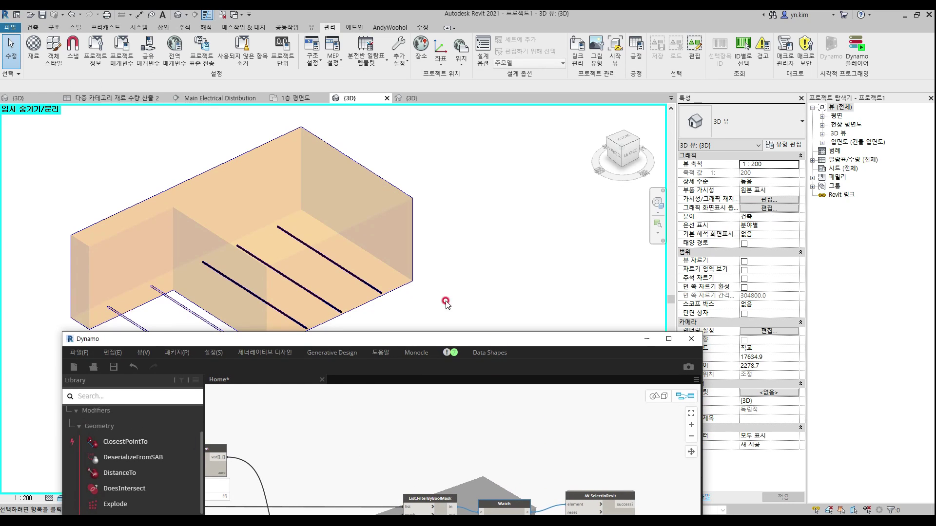
click(382, 291)
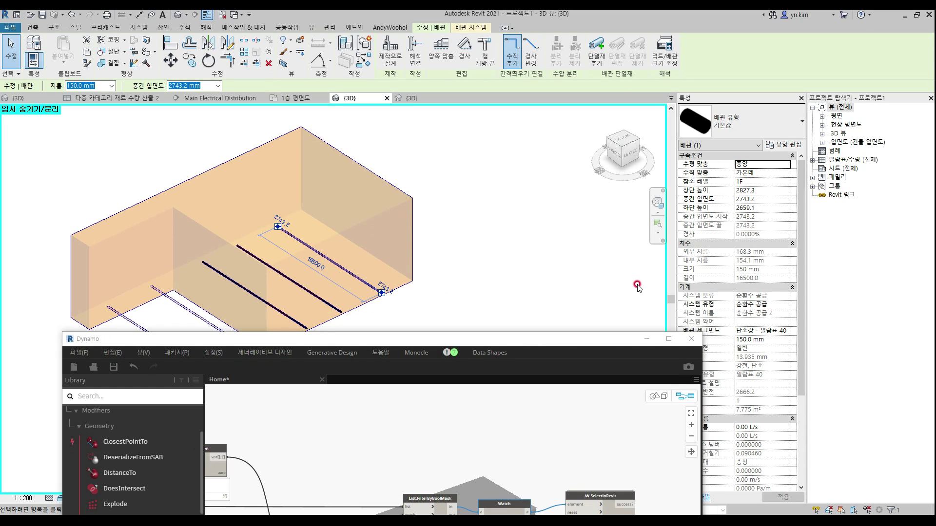
drag(586, 341, 582, 103)
drag(523, 276, 563, 323)
Create a code block containing "중간 입면도" and connect it to the parameterName input of Element.SetParameterByName
double_click(475, 356)
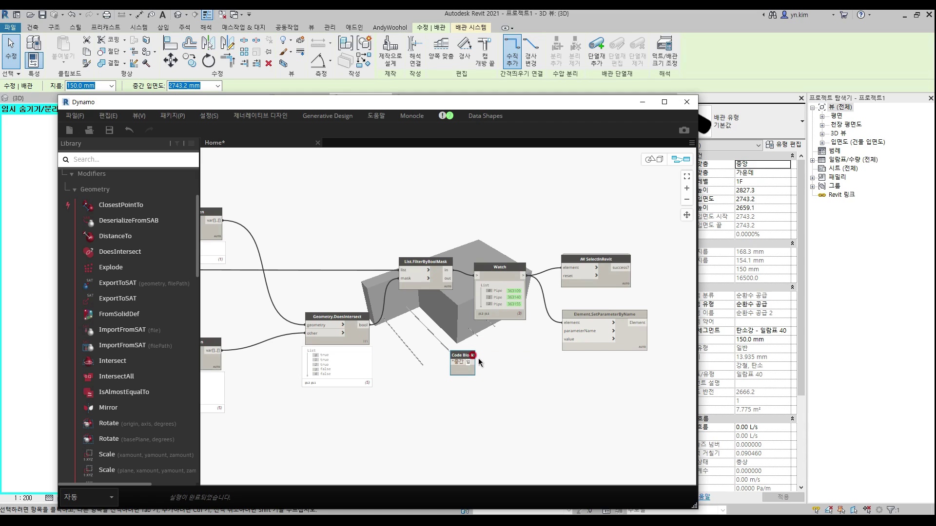
text("중간 입면도")
click(555, 371)
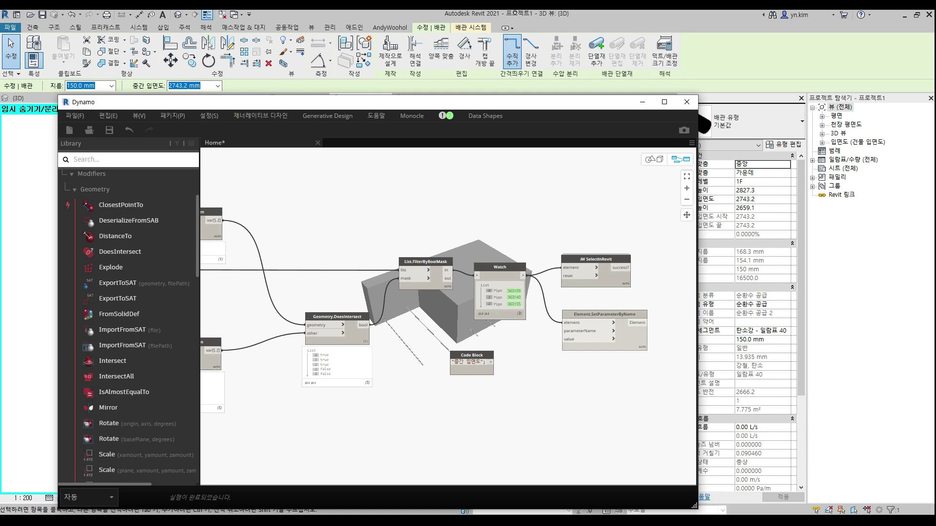
drag(505, 96, 481, 55)
drag(468, 319, 546, 289)
Create a code block with the value 0 and connect it to the value input of Element.SetParameterByName
double_click(506, 347)
text(0)
click(510, 353)
drag(499, 349, 561, 300)
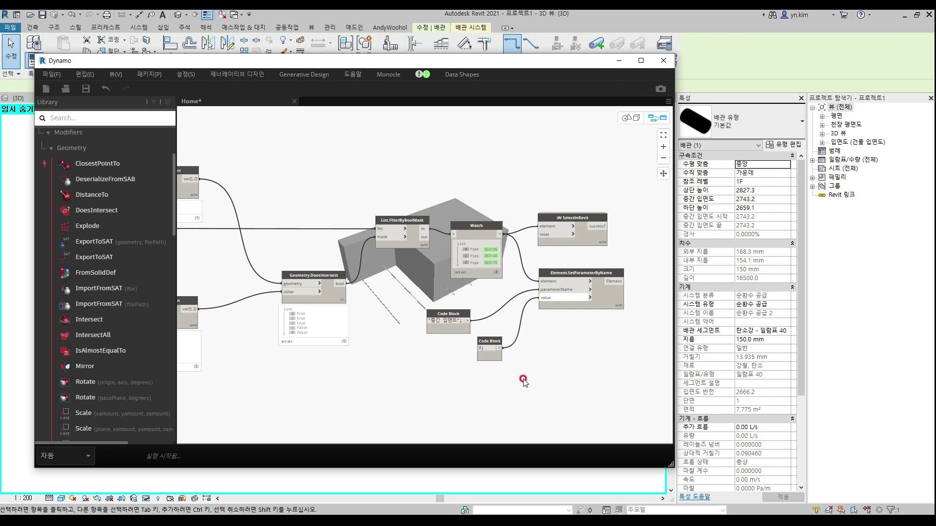
Switch to Revit, reset the 3D view's temporary isolation, and examine the pipes' height relative to the mass from several angles
click(615, 59)
click(418, 323)
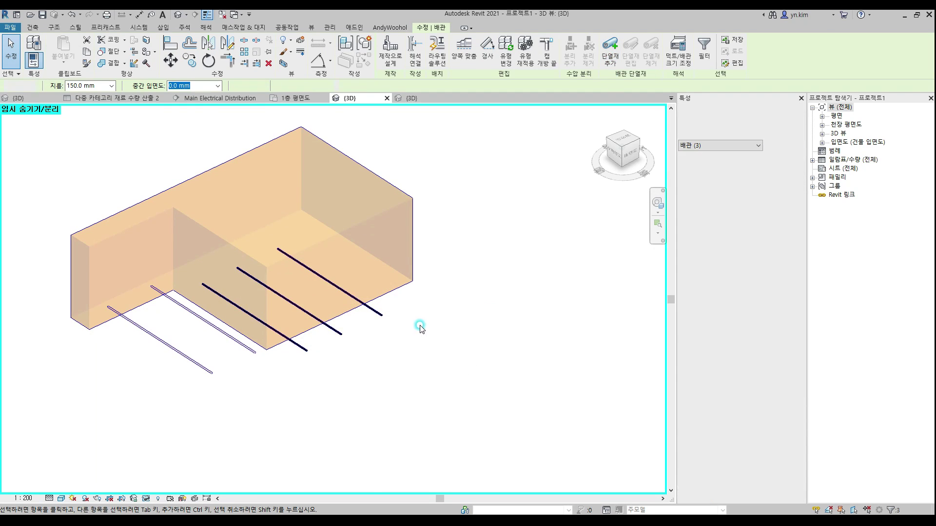
shift+middle_drag(477, 320, 454, 225)
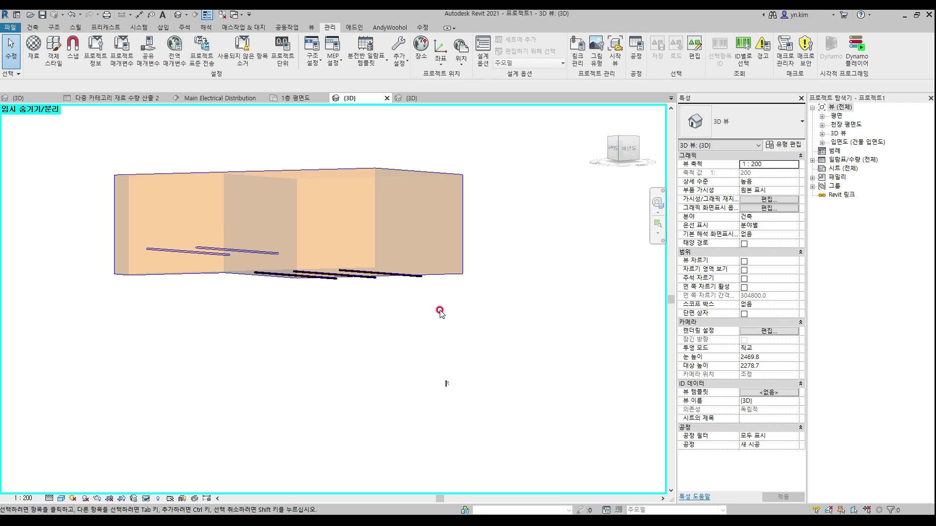
key(h)
key(r)
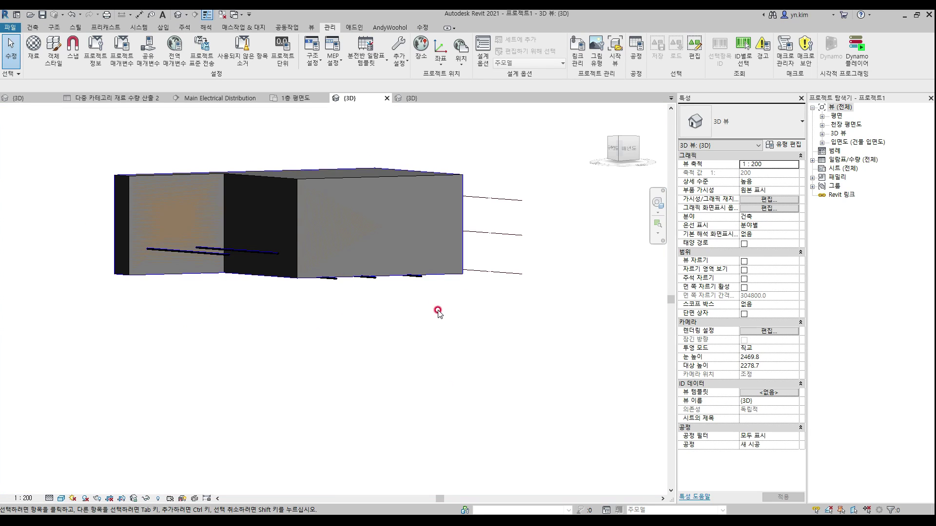
shift+middle_drag(449, 325, 351, 286)
click(348, 269)
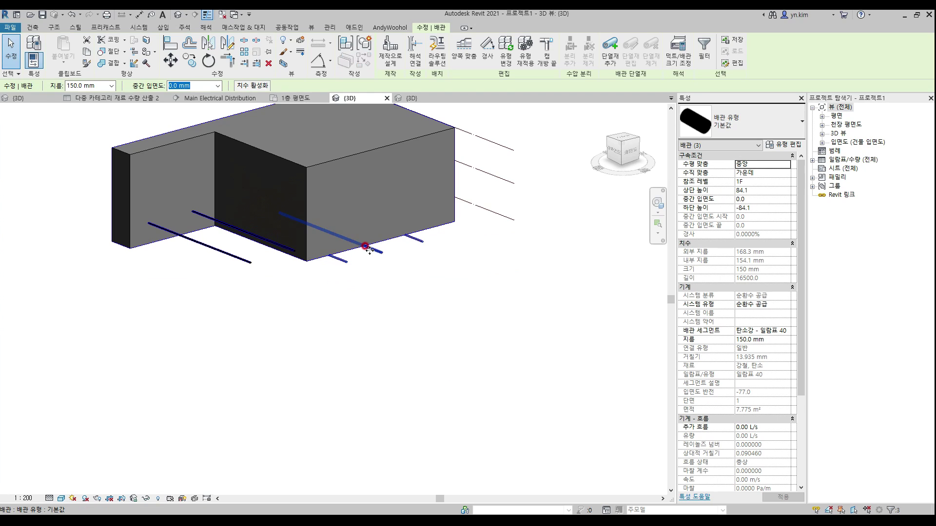
shift+middle_drag(372, 299, 315, 357)
click(564, 328)
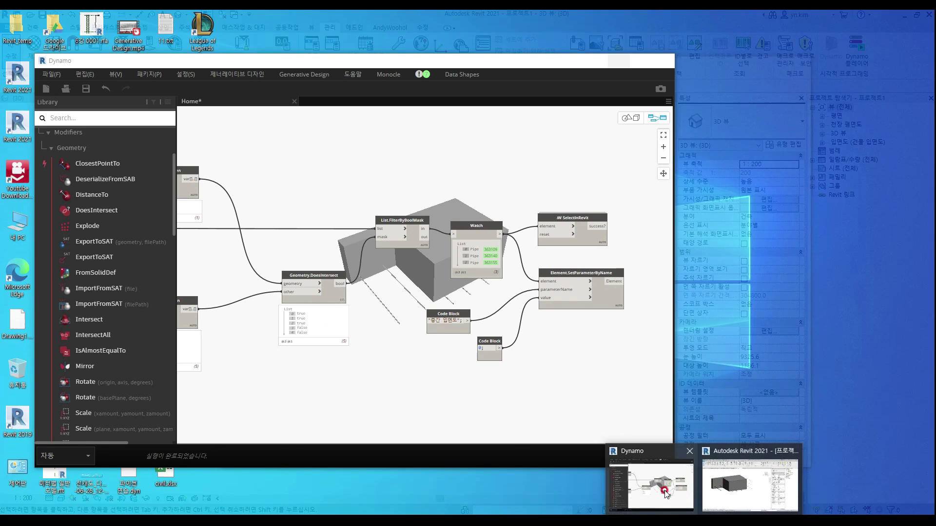
Switch to Dynamo and delete the whole pipe branch with its intersection, filter, selection and parameter nodes, keeping only the mass nodes
click(653, 483)
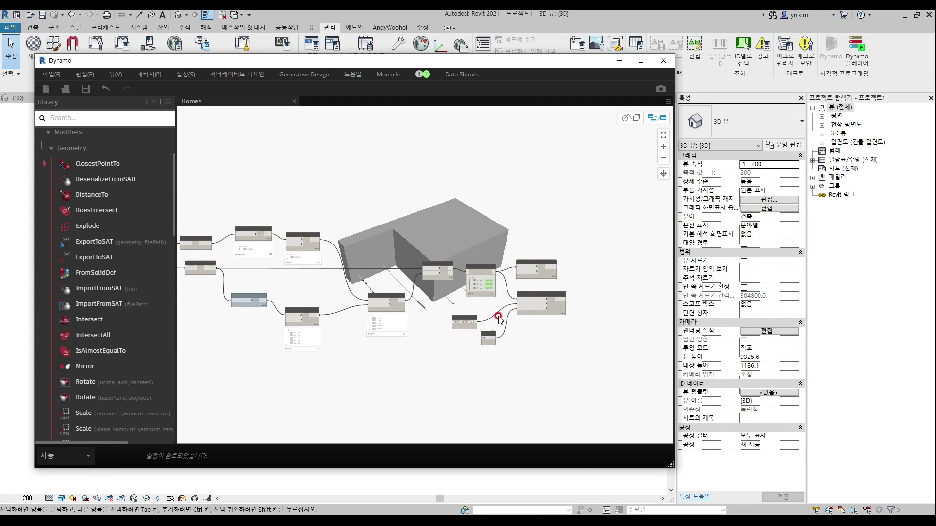
key(ctrl+l)
drag(602, 385, 426, 210)
scroll(363, 343, up, 3)
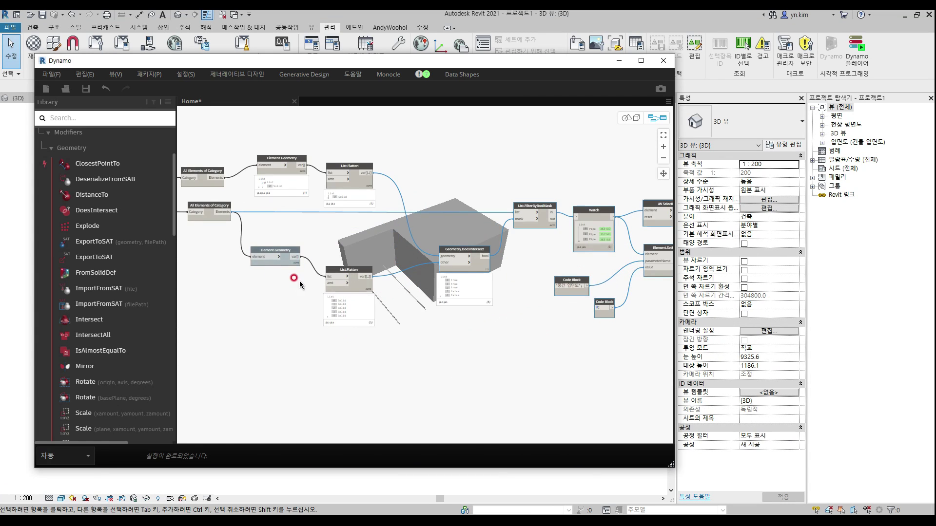
scroll(577, 334, down, 2)
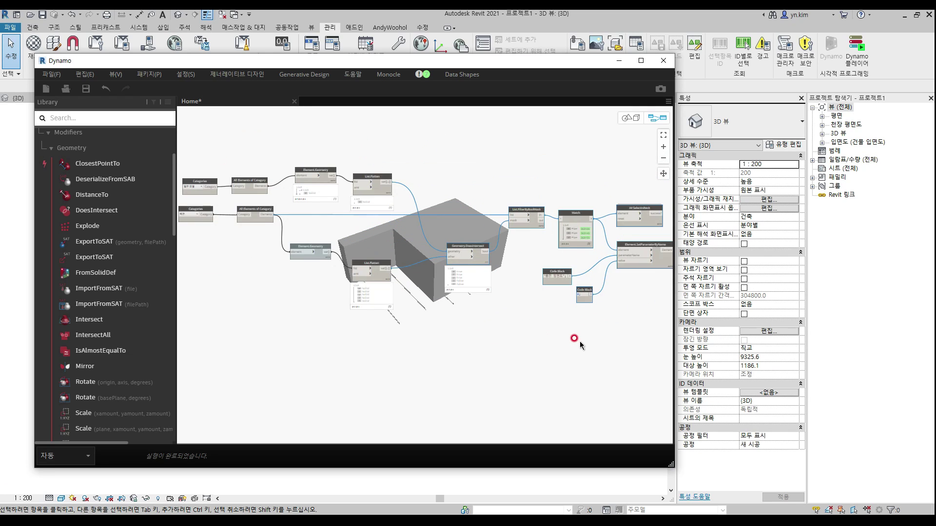
drag(604, 328, 310, 204)
key(Delete)
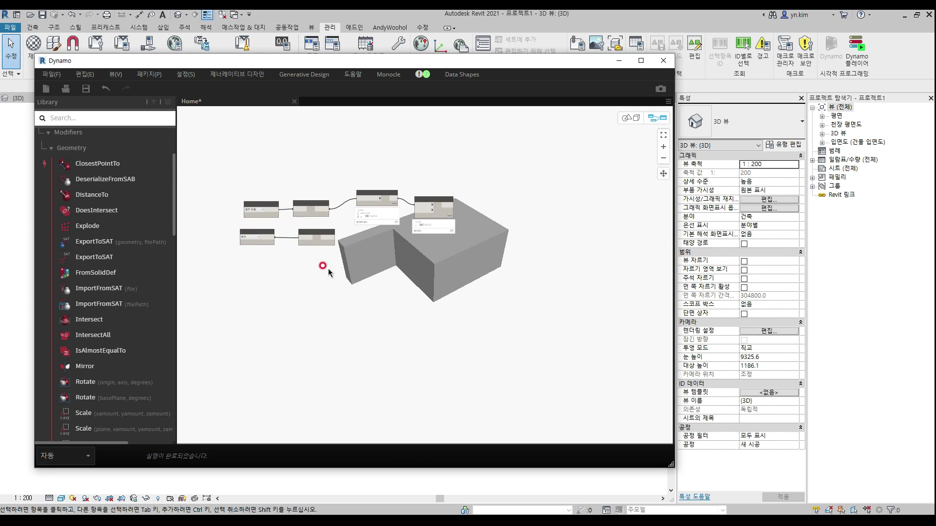
drag(274, 228, 274, 227)
key(Delete)
scroll(341, 214, up, 3)
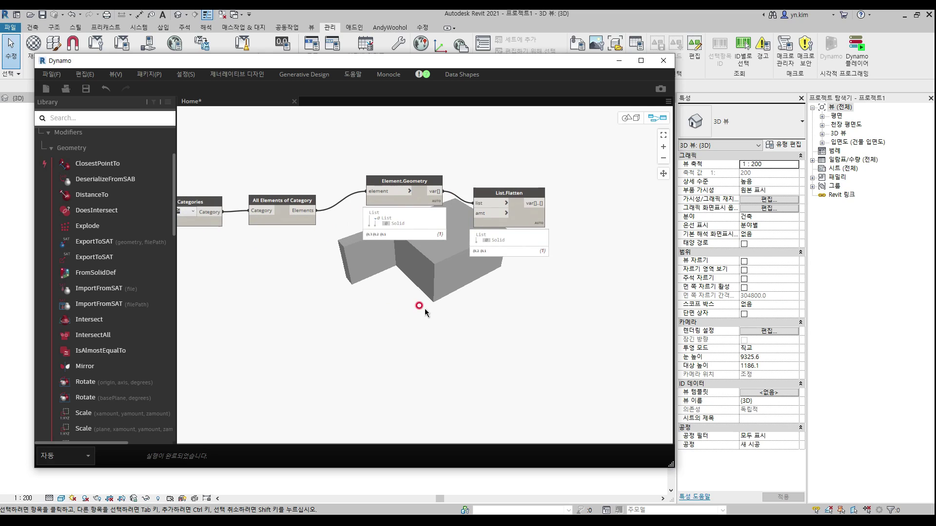
Find the BoundingBox nodes in the Geometry library, add BoundingBox.ToCuboid, and place it below the mass nodes
click(96, 151)
scroll(103, 156, up, 2)
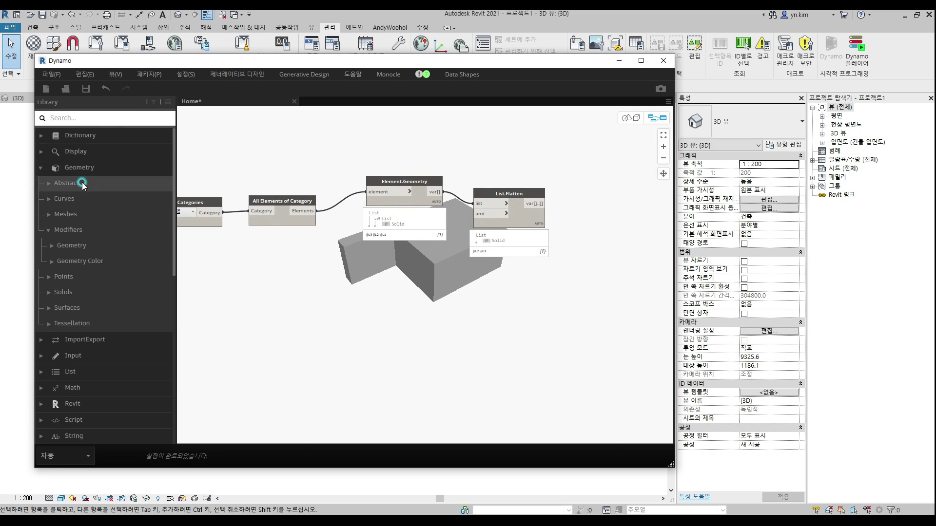
click(83, 182)
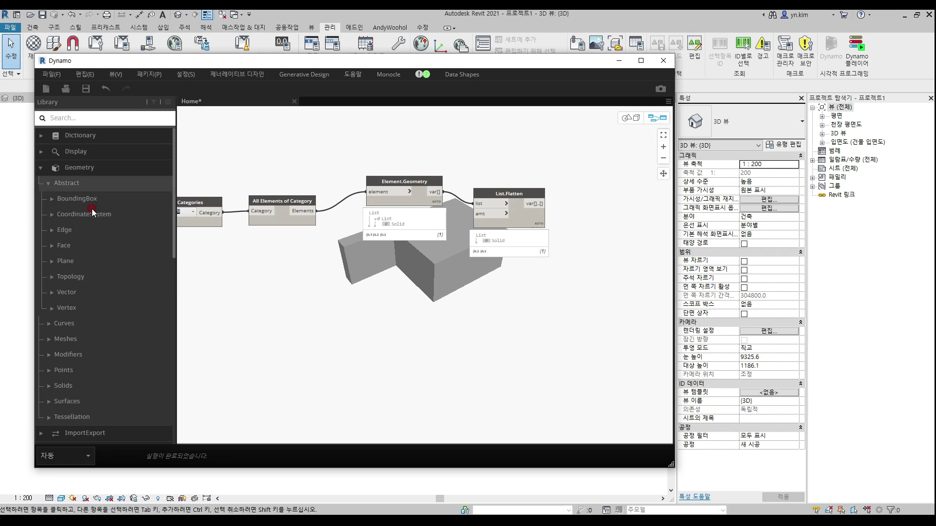
click(128, 201)
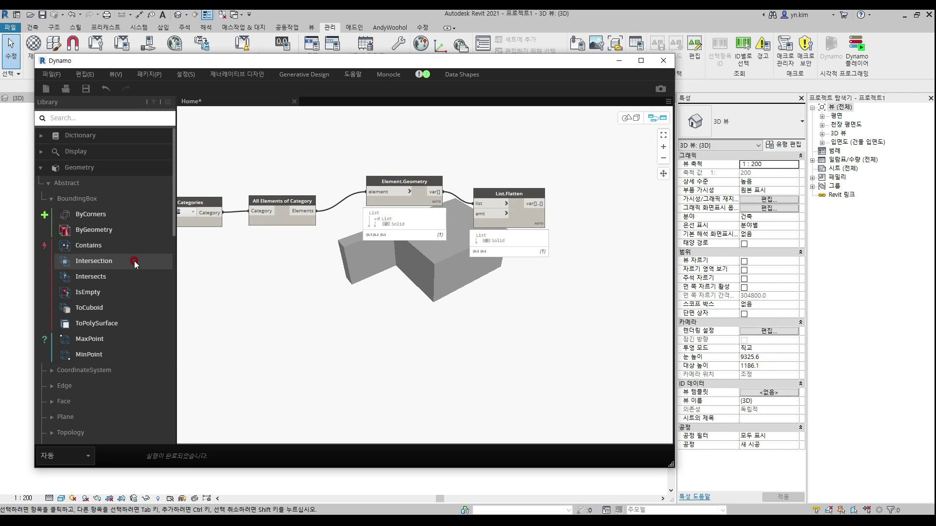
mouse_move(134, 264)
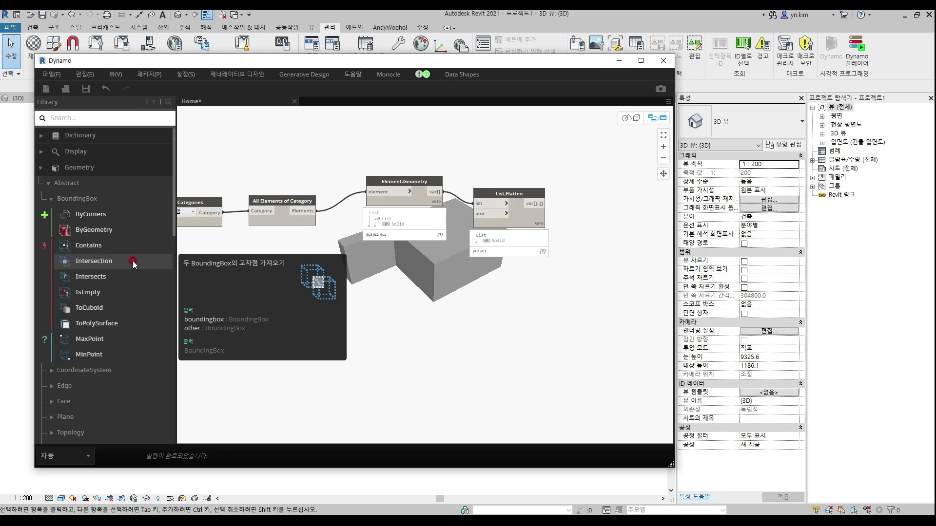
click(125, 308)
drag(484, 286, 587, 386)
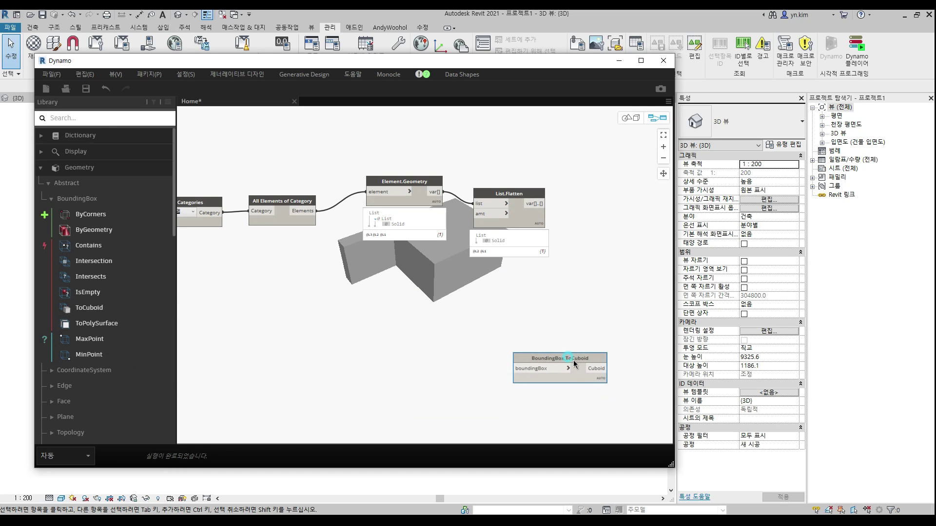
Add the Element.BoundingBox node from the Revit element library and place it before BoundingBox.ToCuboid
mouse_move(134, 294)
scroll(134, 294, down, 3)
scroll(134, 293, down, 6)
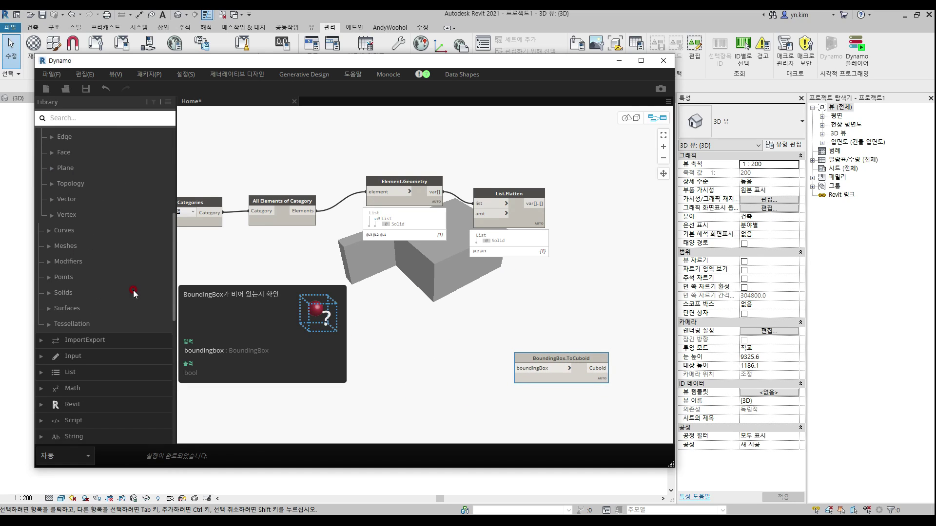
click(92, 312)
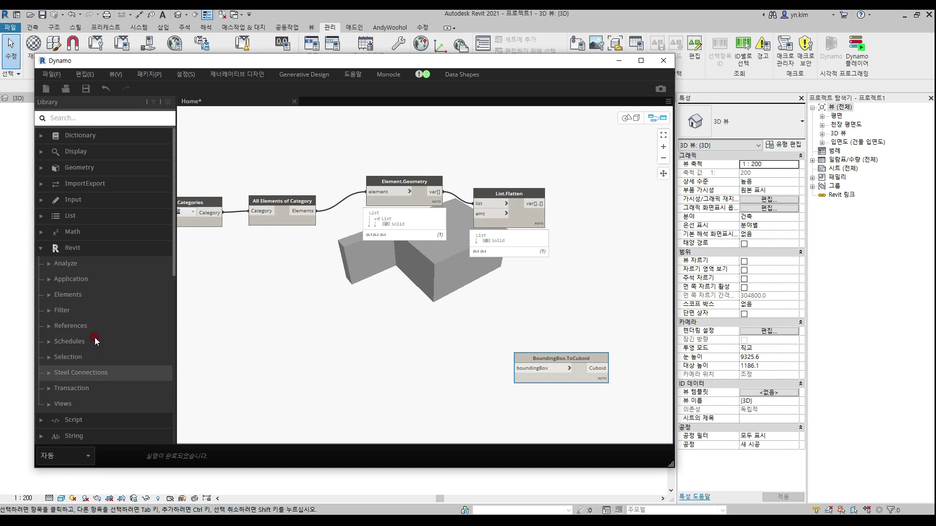
click(87, 296)
scroll(97, 363, down, 2)
scroll(97, 364, up, 2)
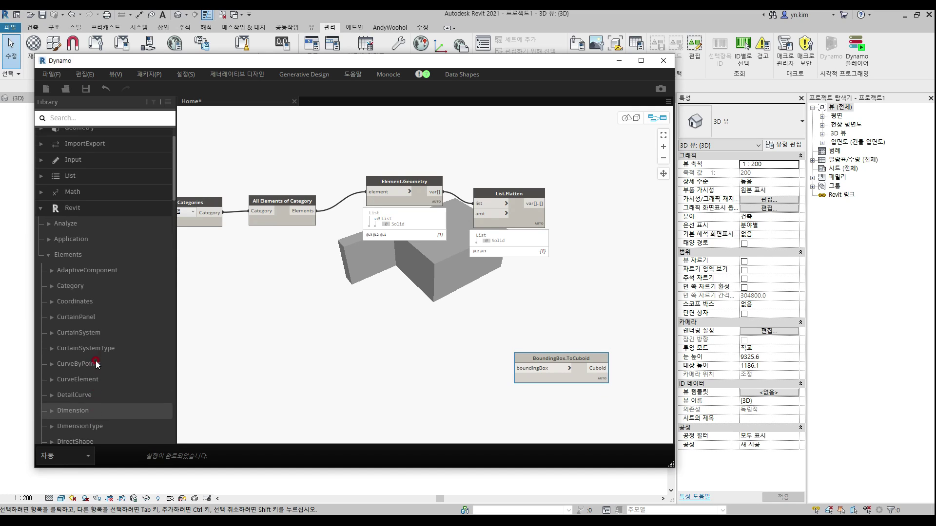
scroll(98, 320, down, 5)
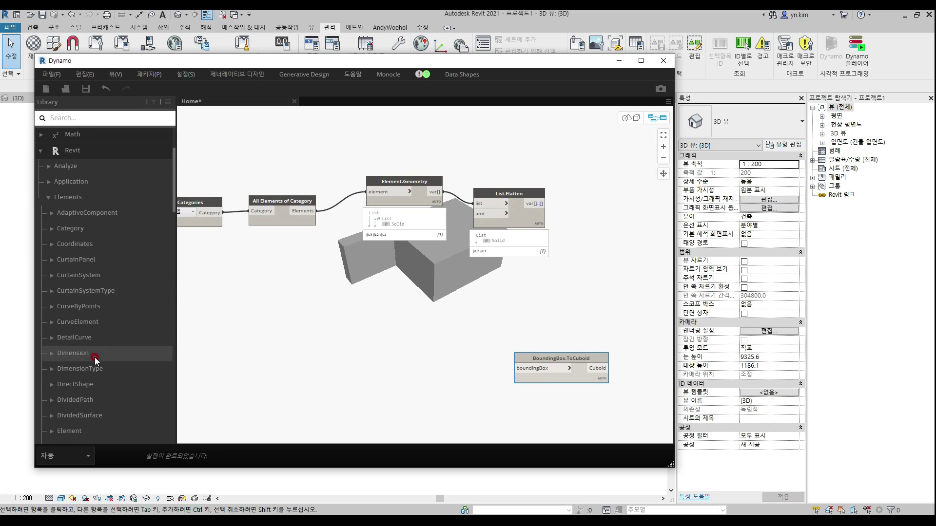
click(87, 288)
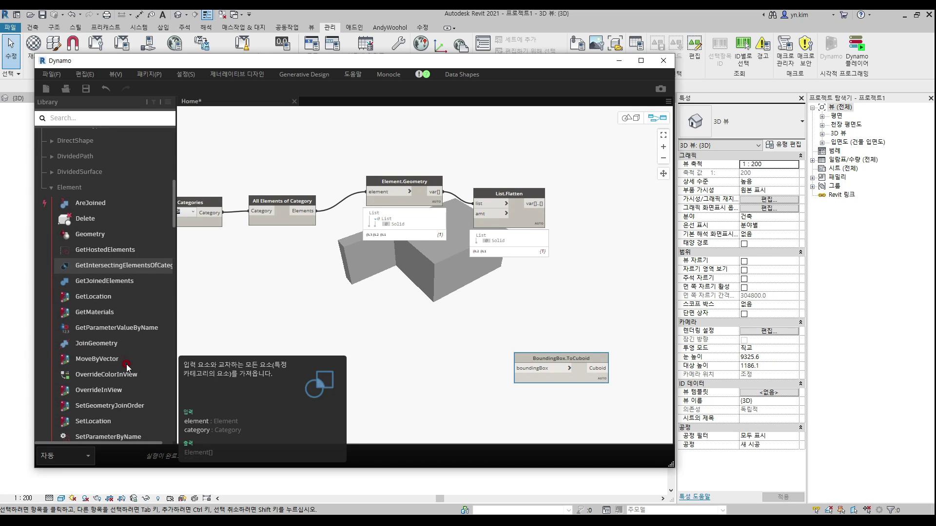
scroll(151, 288, down, 2)
scroll(141, 363, down, 2)
scroll(139, 360, down, 2)
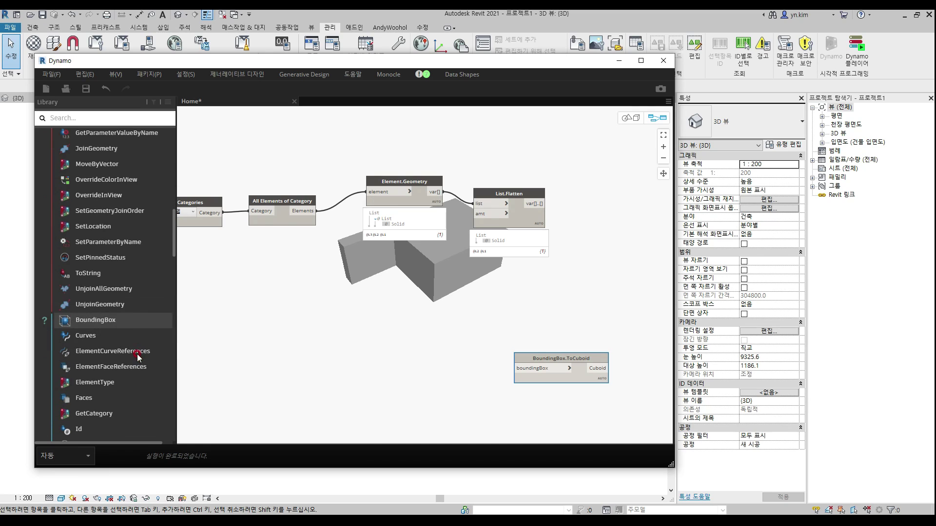
click(125, 321)
drag(475, 286, 395, 315)
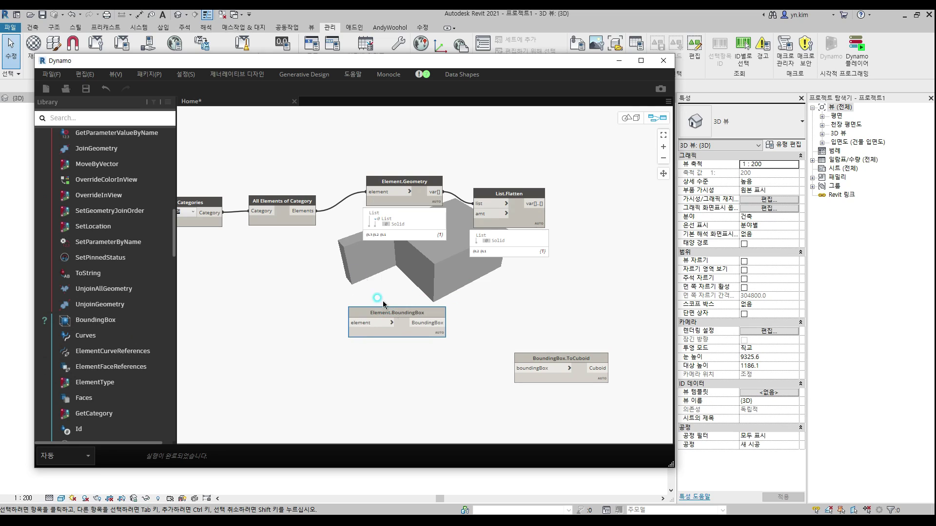
Connect the mass Elements output to Element.BoundingBox and its BoundingBox output to BoundingBox.ToCuboid, arranging both nodes in the lower row
click(351, 322)
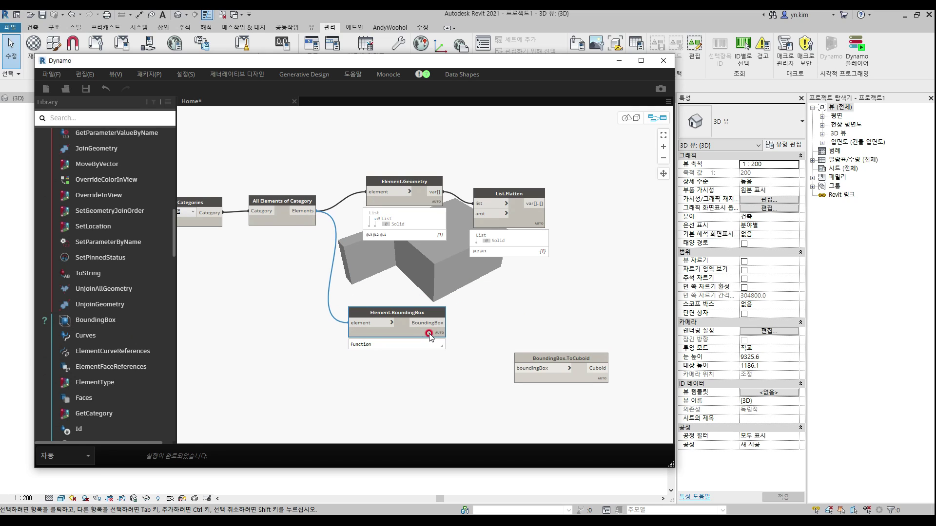
drag(412, 312, 361, 308)
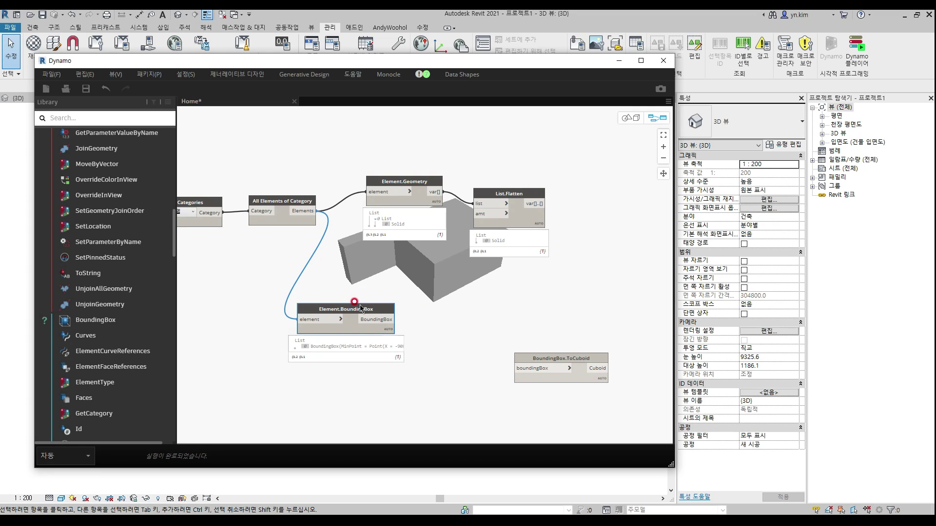
drag(517, 358, 490, 306)
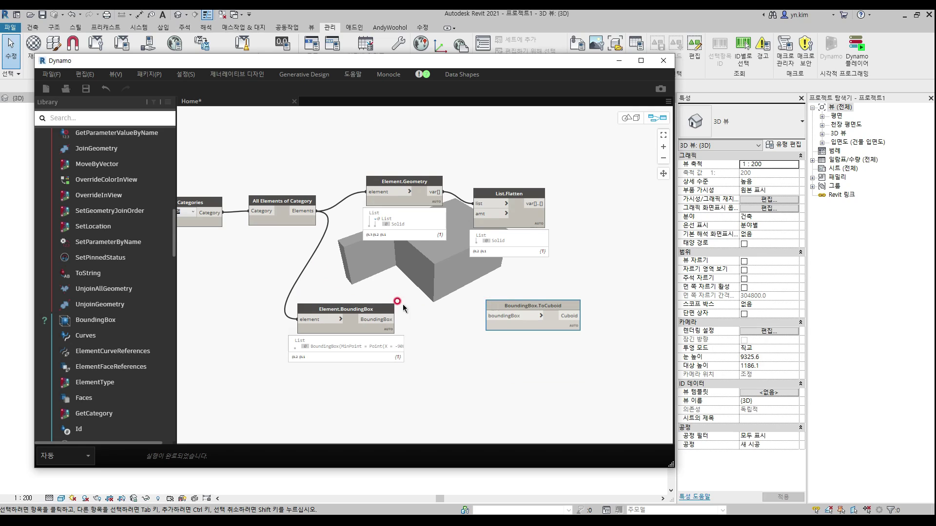
click(381, 320)
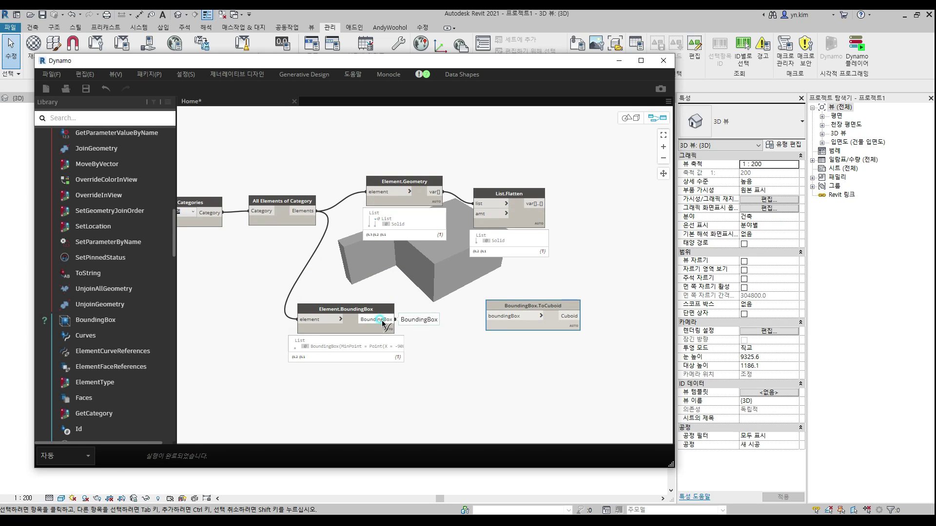
click(494, 317)
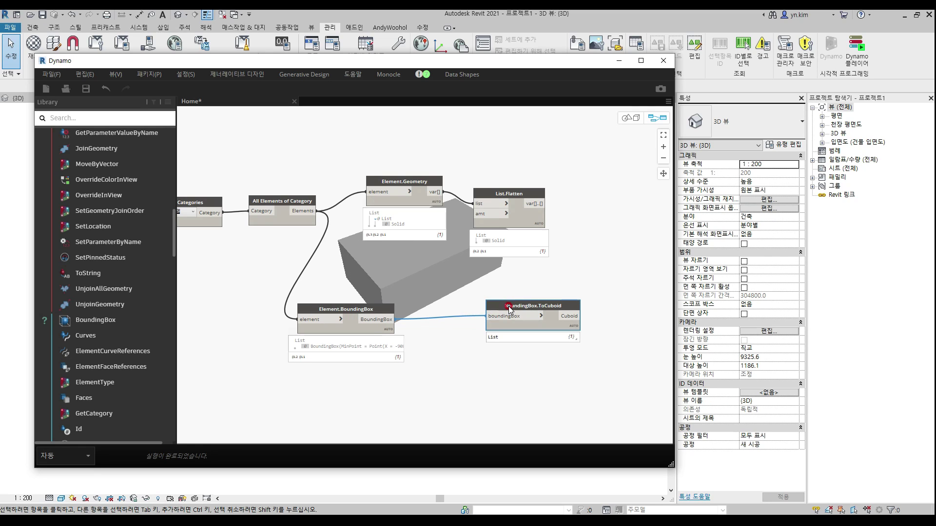
drag(524, 321, 521, 348)
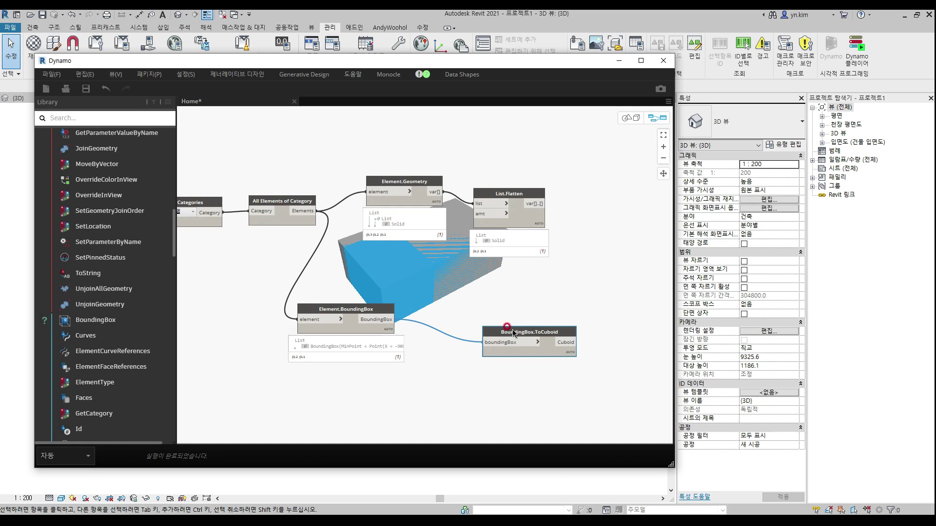
Move List.Flatten clear of the geometry and turn off the preview of Element.Geometry and List.Flatten
middle_drag(512, 305, 385, 301)
drag(394, 194, 407, 142)
click(292, 181)
right_click(292, 182)
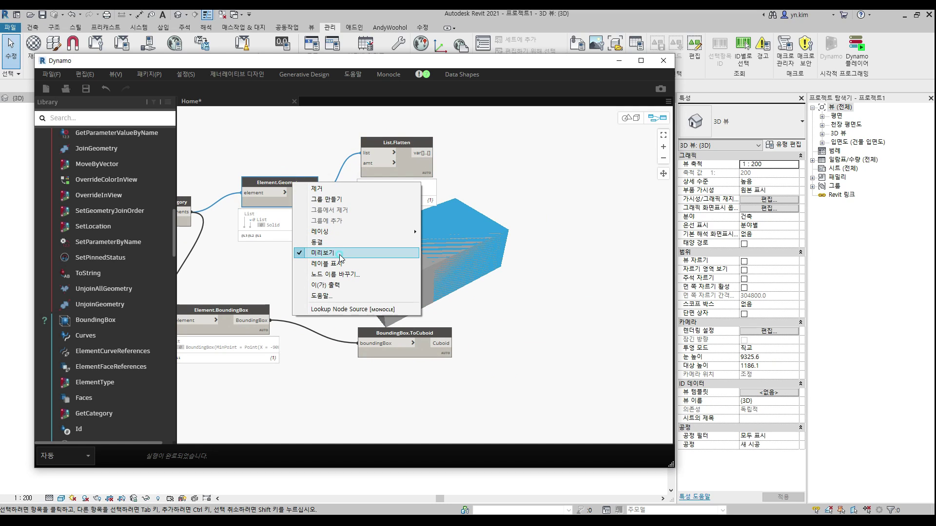
click(307, 253)
right_click(396, 146)
click(411, 215)
click(485, 307)
drag(418, 333, 413, 350)
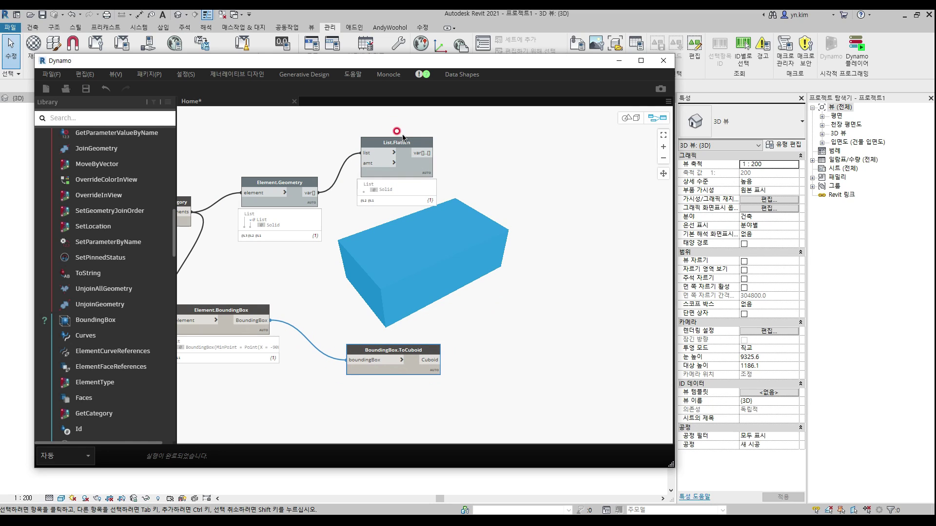
Turn off the BoundingBox.ToCuboid preview and turn the List.Flatten preview back on to show the original mass solid
right_click(408, 349)
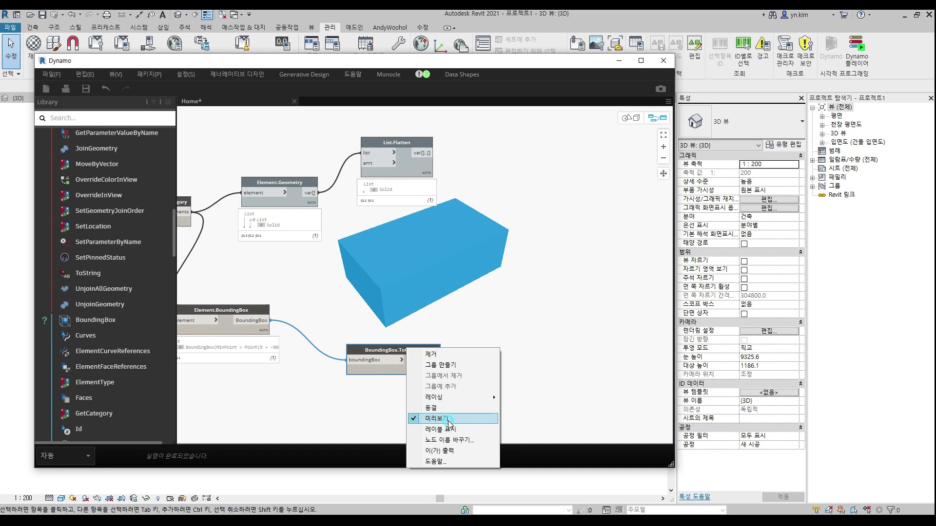
click(447, 419)
right_click(408, 164)
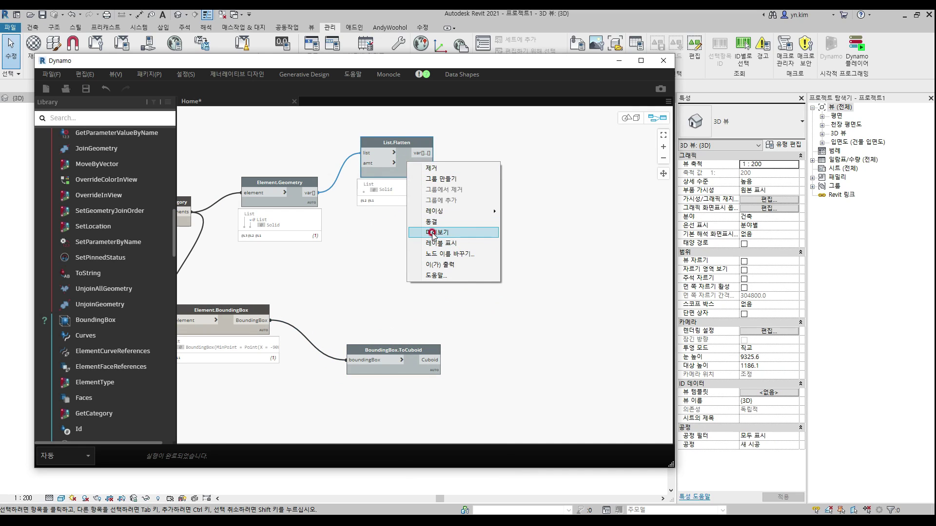
click(436, 232)
click(417, 350)
drag(418, 337, 421, 332)
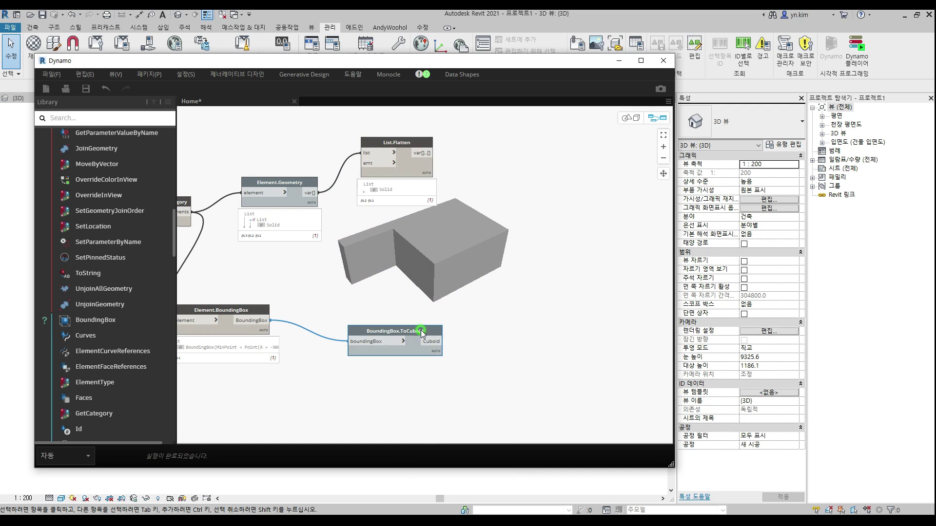
Turn the BoundingBox.ToCuboid preview back on and move the node below the cuboid for a clear view
right_click(421, 331)
click(460, 404)
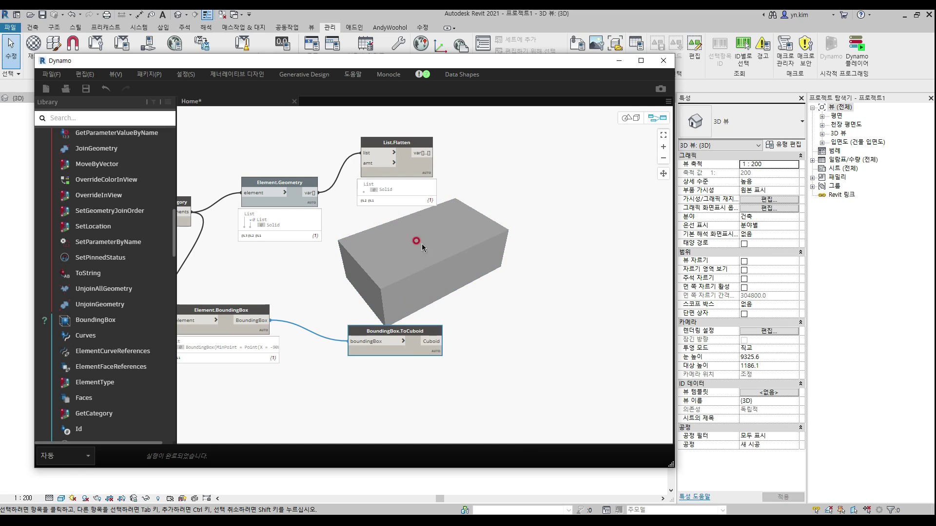
middle_drag(550, 280, 549, 279)
drag(414, 341, 398, 371)
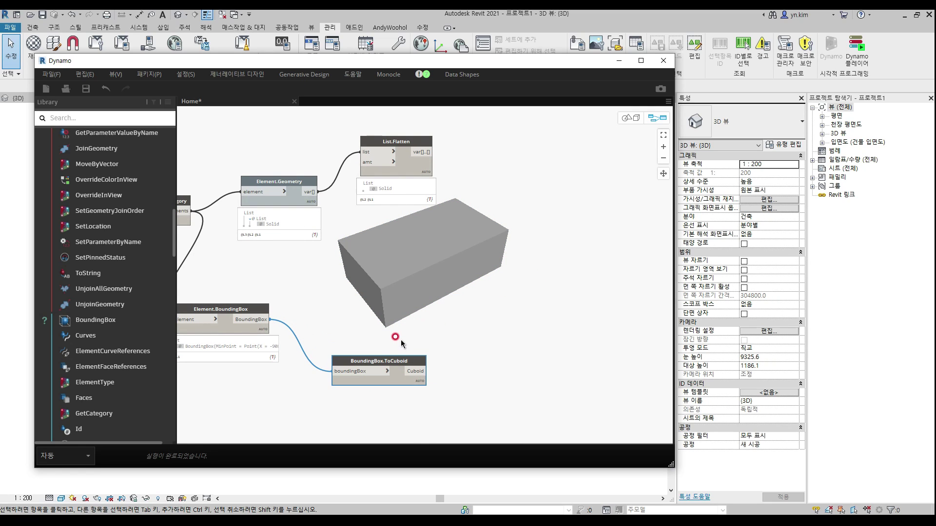